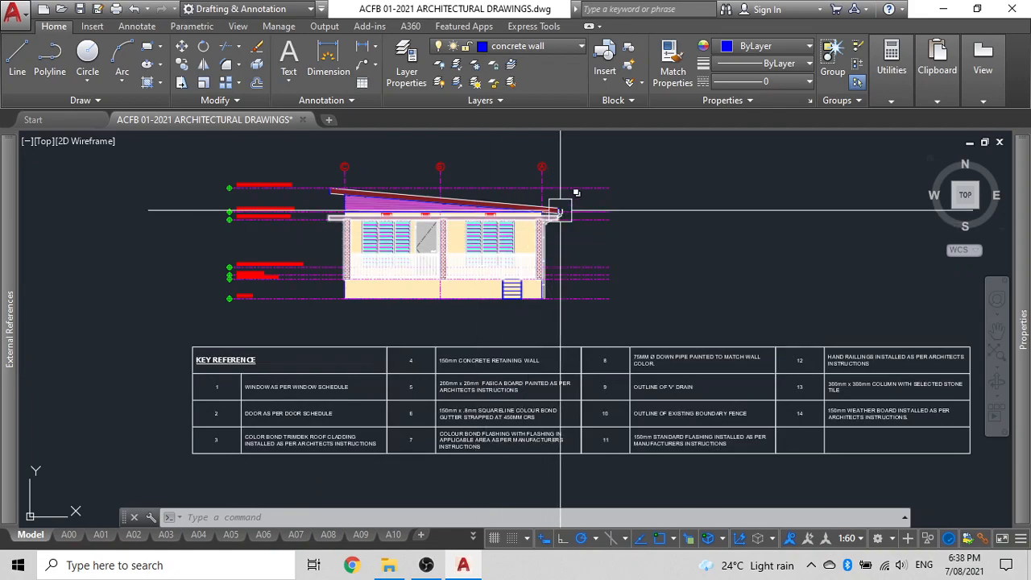
Draw a horizontal construction line through the lower outer corner of the fascia board at lintel level
{"action": "scroll", "coordinate": [454, 232], "scroll_direction": "up", "scroll_amount": 4}
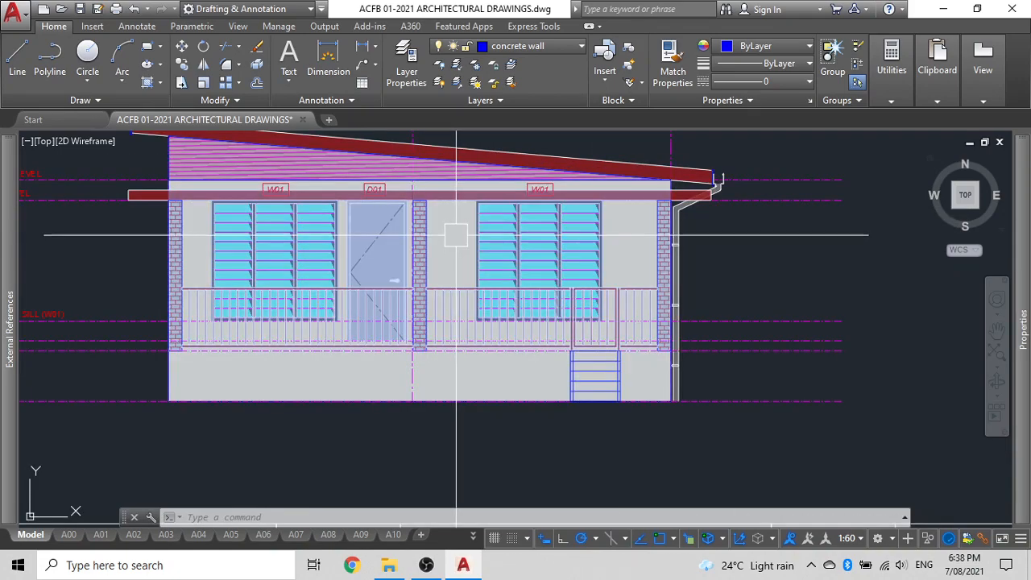
{"action": "scroll", "coordinate": [134, 223], "scroll_direction": "down", "scroll_amount": 3}
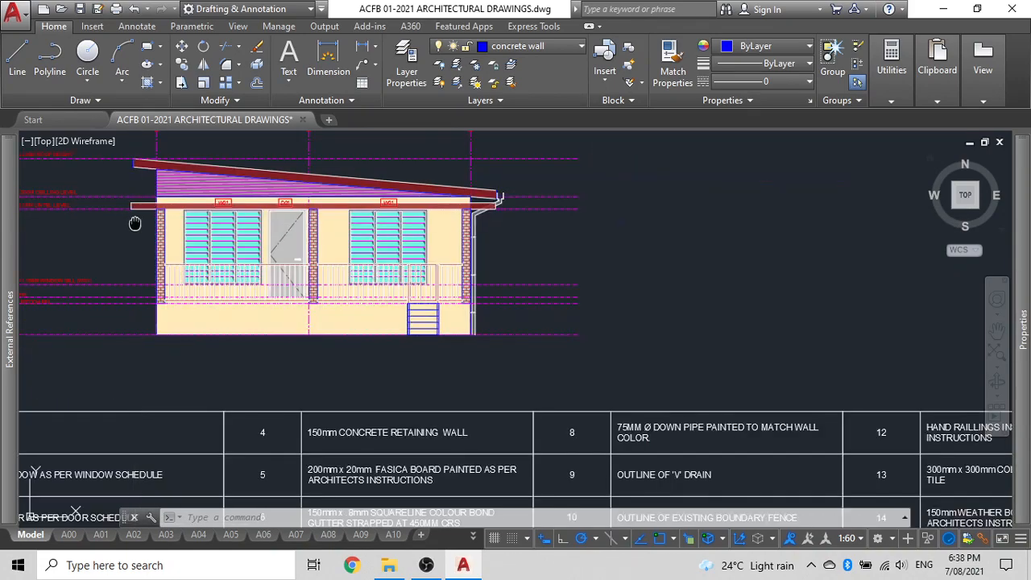
{"action": "scroll", "coordinate": [311, 242], "scroll_direction": "up", "scroll_amount": 1}
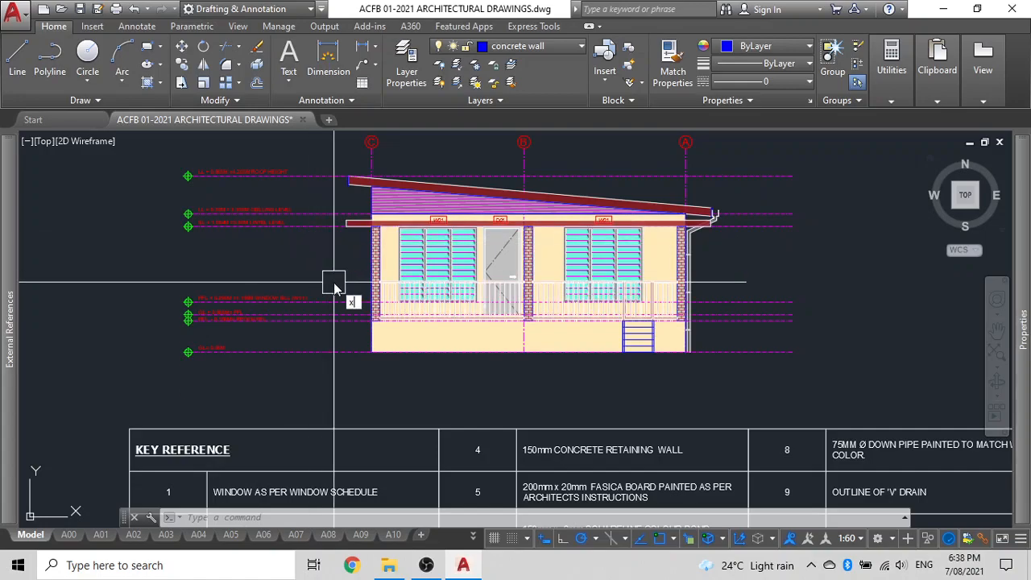
{"action": "key", "text": "space"}
{"action": "scroll", "coordinate": [382, 215], "scroll_direction": "up", "scroll_amount": 6}
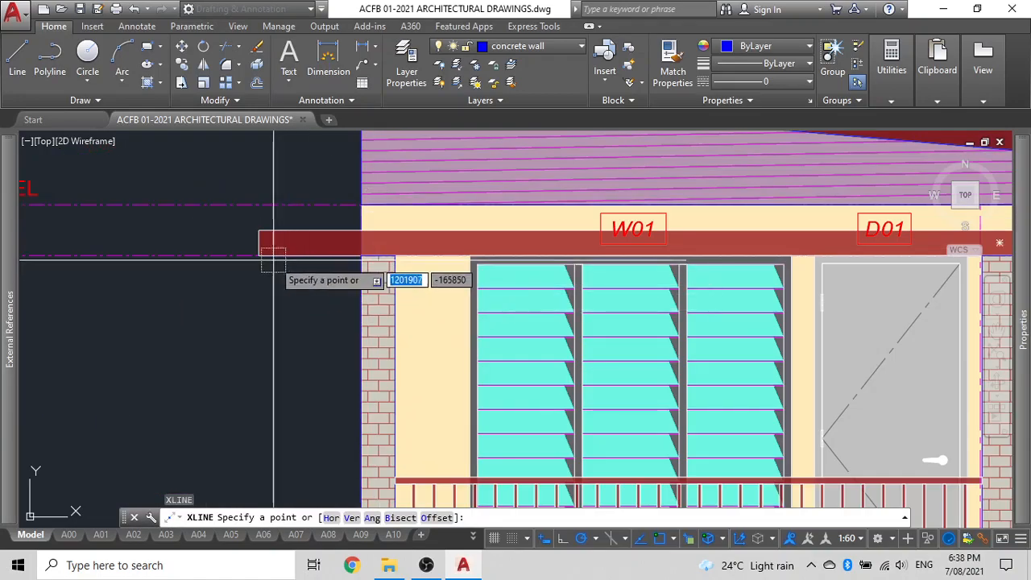
{"action": "left_click", "coordinate": [258, 256]}
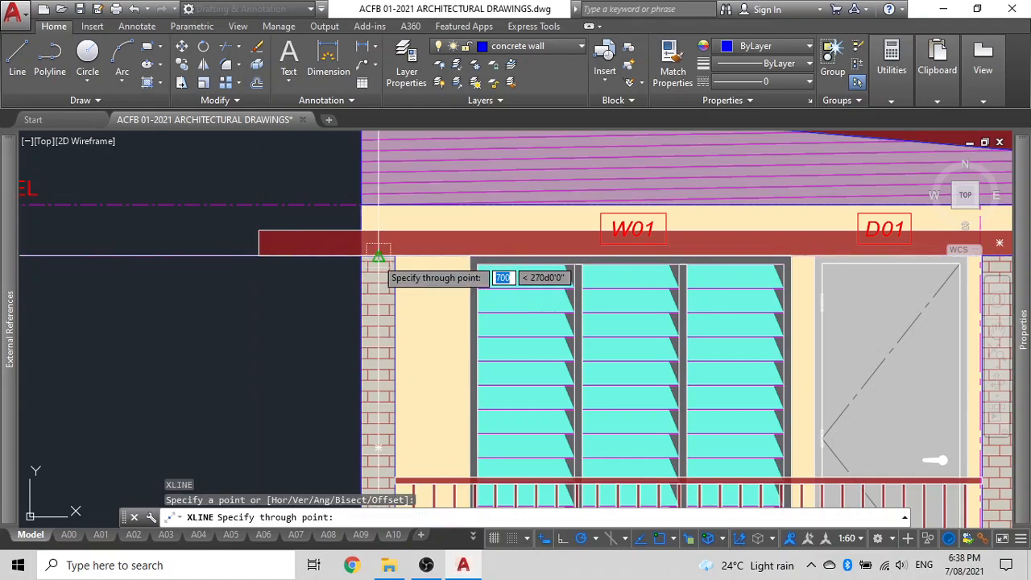
{"action": "scroll", "coordinate": [316, 268], "scroll_direction": "down", "scroll_amount": 5}
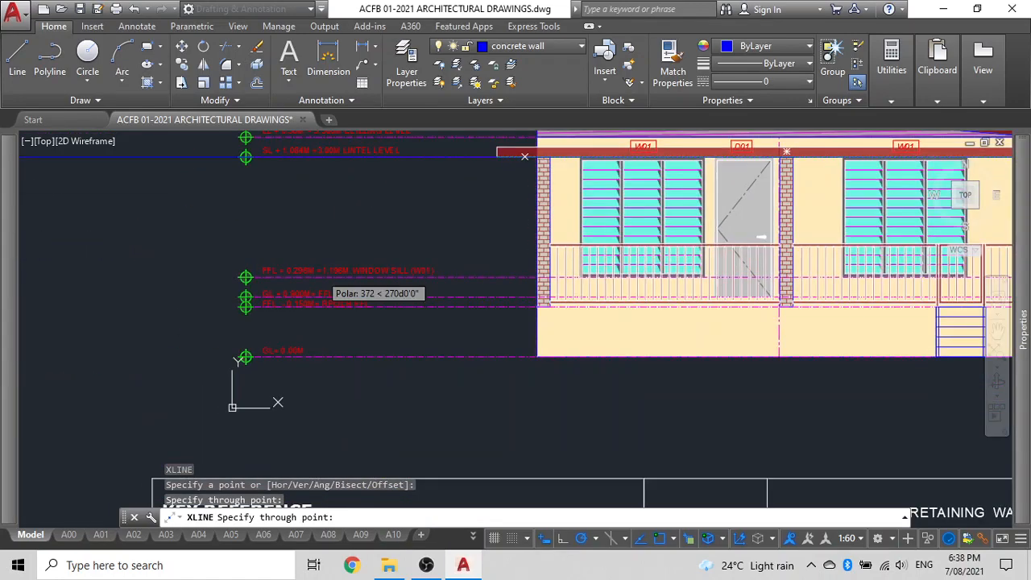
{"action": "key", "text": "Escape"}
Offset the horizontal construction line 150 mm upward to the fascia board's upper edge
{"action": "scroll", "coordinate": [501, 202], "scroll_direction": "up", "scroll_amount": 4}
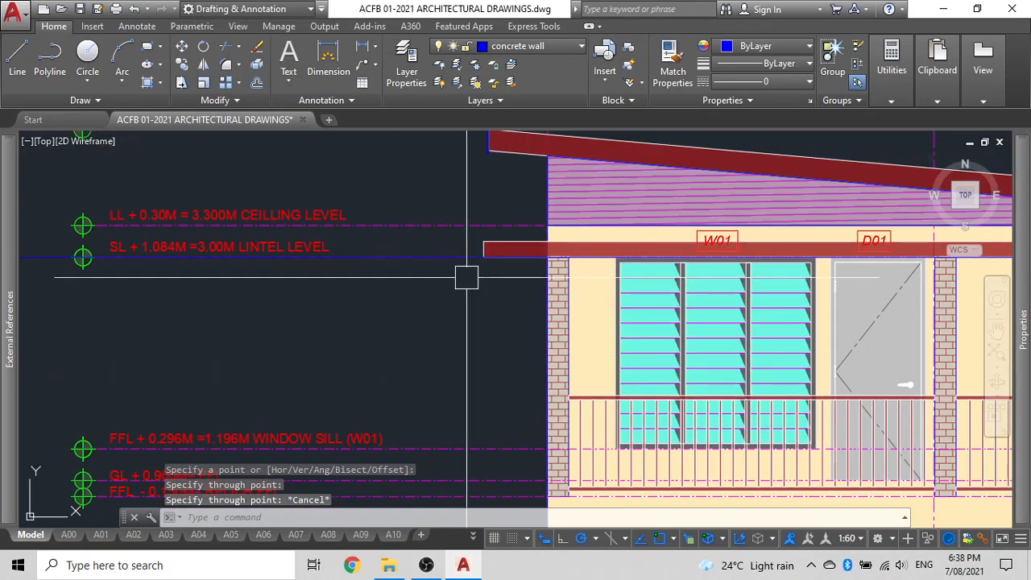
{"action": "type", "text": "o"}
{"action": "key", "text": "Return"}
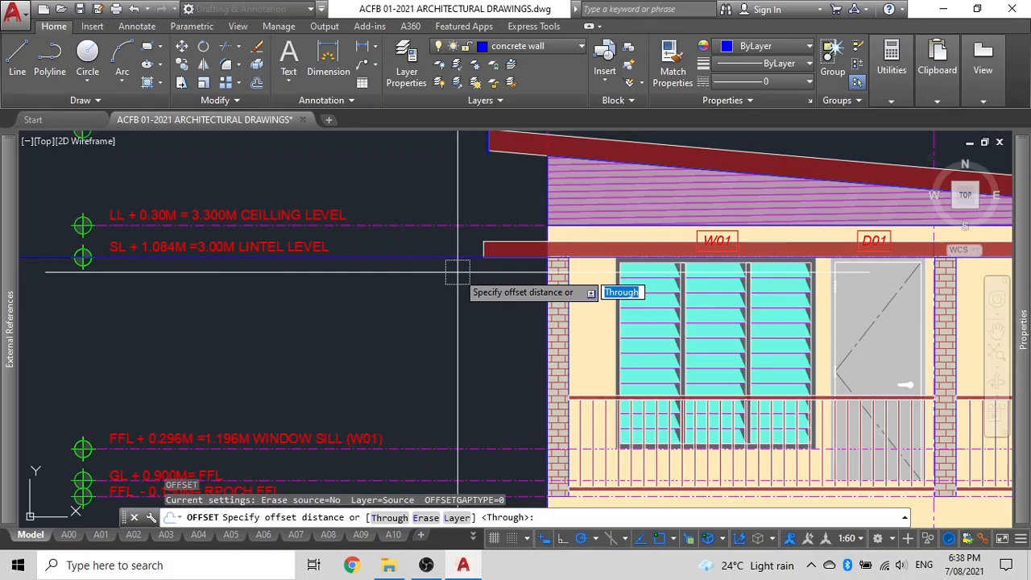
{"action": "key", "text": "Return"}
{"action": "scroll", "coordinate": [443, 242], "scroll_direction": "up", "scroll_amount": 3}
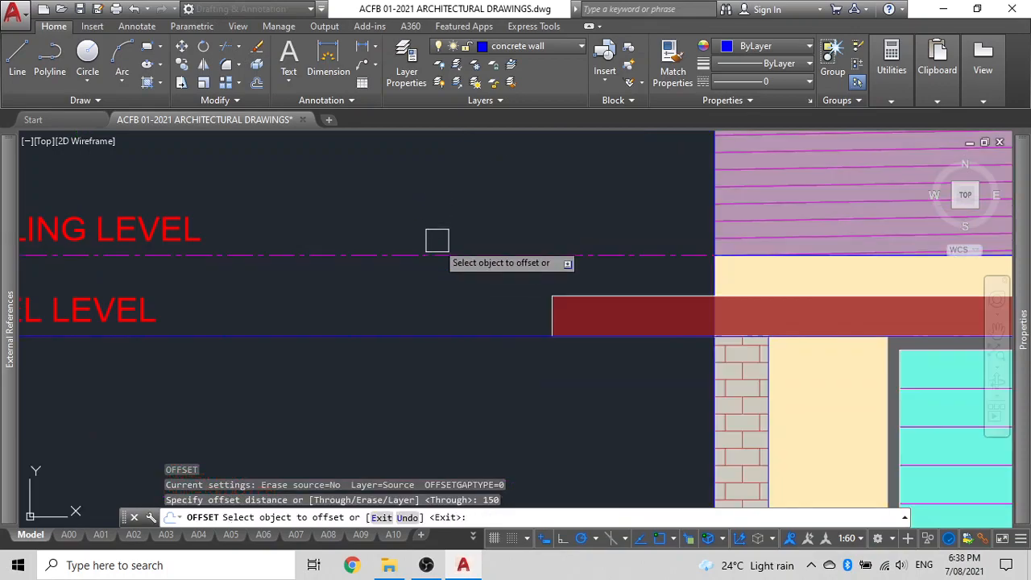
{"action": "left_click", "coordinate": [472, 337]}
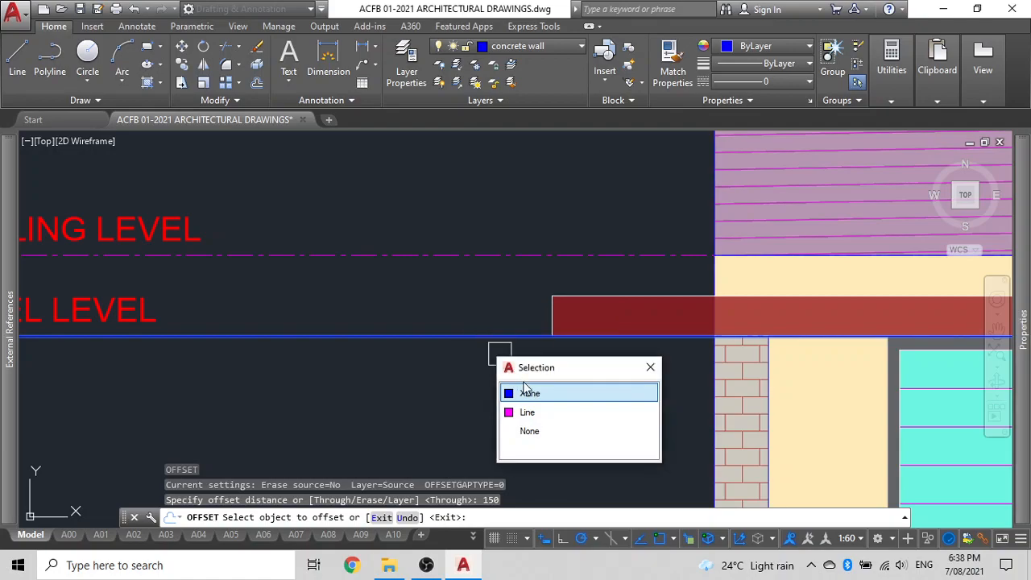
{"action": "left_click", "coordinate": [541, 411]}
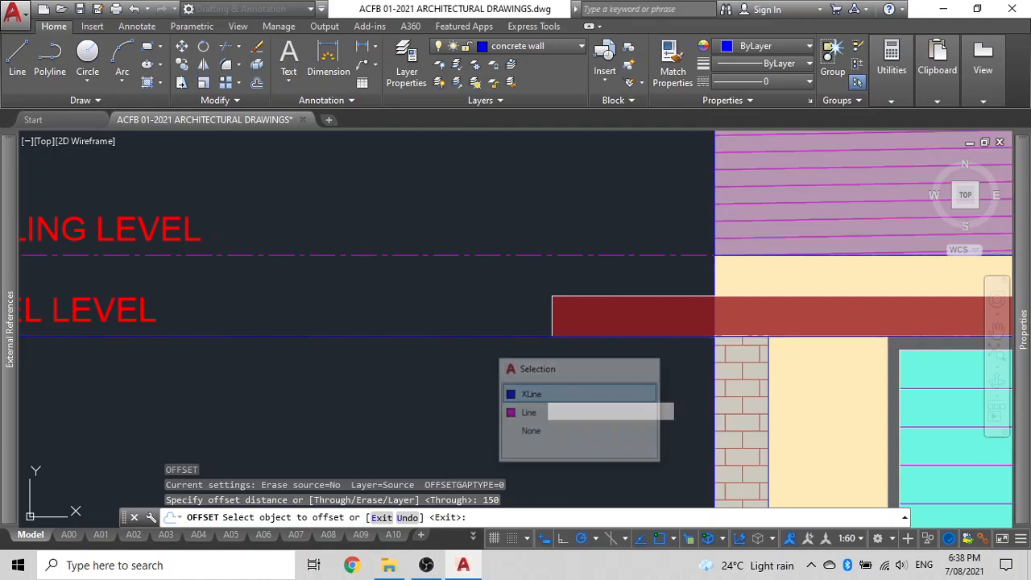
{"action": "left_click", "coordinate": [498, 311]}
{"action": "scroll", "coordinate": [451, 302], "scroll_direction": "down", "scroll_amount": 3}
{"action": "scroll", "coordinate": [378, 288], "scroll_direction": "up", "scroll_amount": 3}
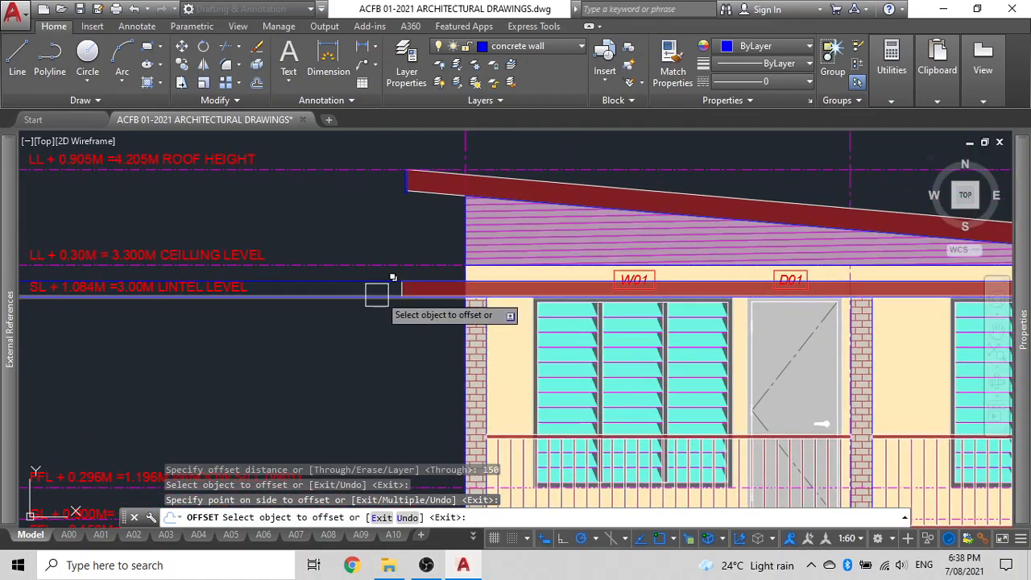
{"action": "key", "text": "Escape"}
{"action": "left_click", "coordinate": [410, 247]}
{"action": "key", "text": "Escape"}
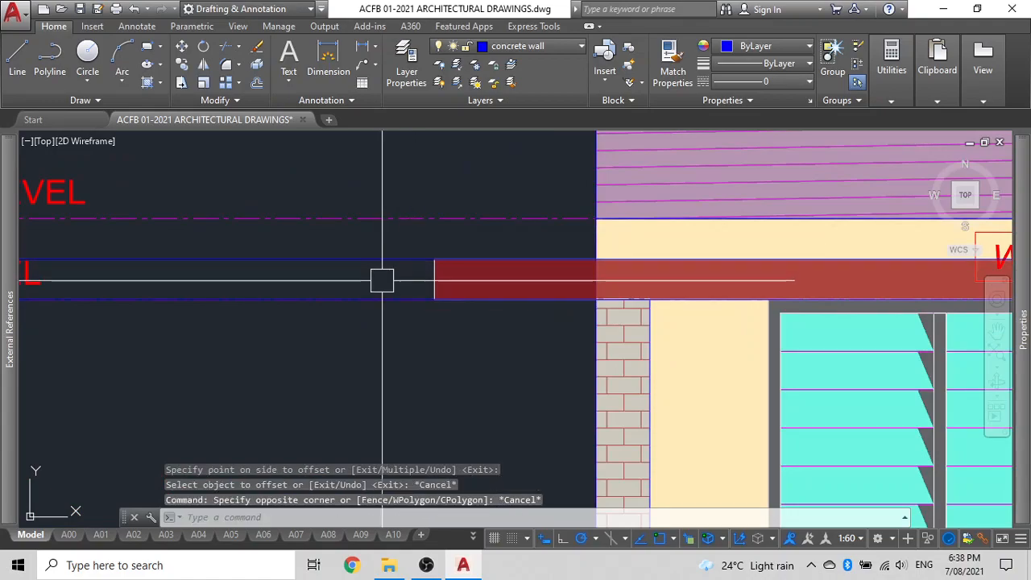
Erase both horizontal construction lines along the fascia board
{"action": "scroll", "coordinate": [398, 295], "scroll_direction": "down", "scroll_amount": 5}
{"action": "scroll", "coordinate": [636, 299], "scroll_direction": "up", "scroll_amount": 4}
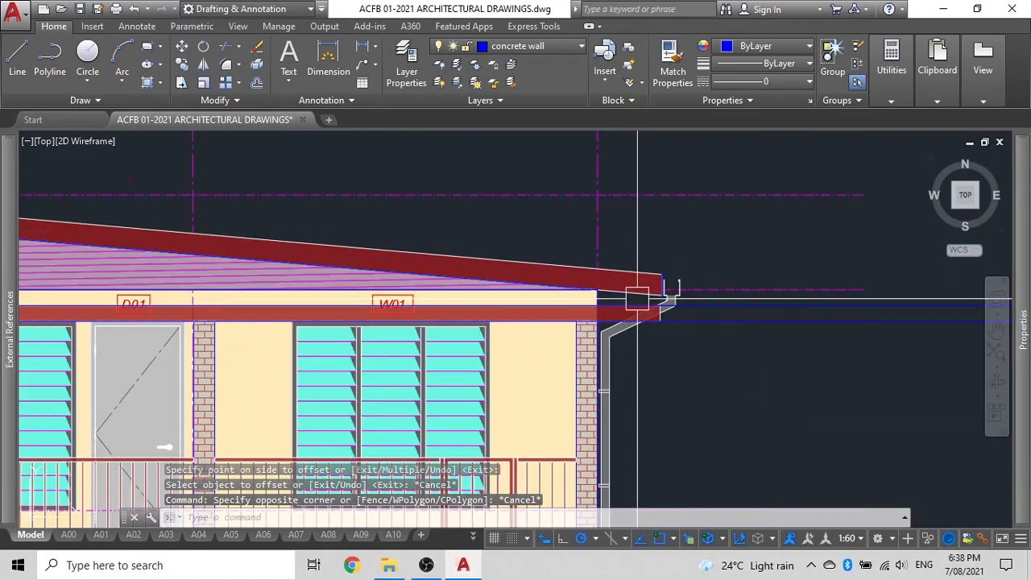
{"action": "left_click", "coordinate": [882, 259]}
{"action": "left_click", "coordinate": [901, 339]}
{"action": "left_click", "coordinate": [906, 341]}
{"action": "left_click", "coordinate": [879, 288]}
{"action": "key", "text": "Escape"}
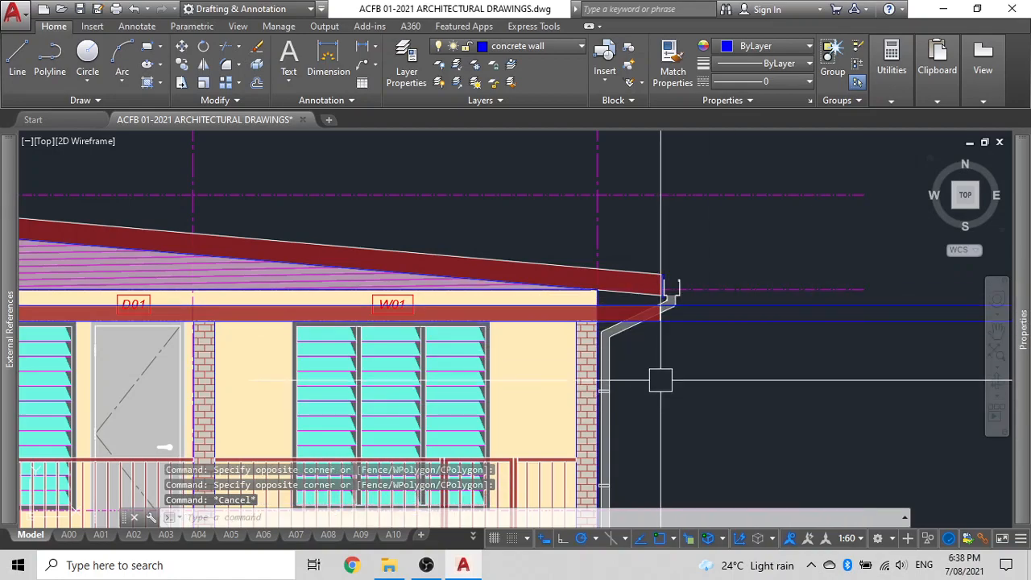
{"action": "left_click", "coordinate": [867, 294]}
{"action": "left_click", "coordinate": [814, 332]}
{"action": "key", "text": "Escape"}
{"action": "middle_click_drag", "start_coordinate": [914, 350], "coordinate": [678, 296]}
{"action": "left_click", "coordinate": [812, 310]}
{"action": "left_click", "coordinate": [776, 191]}
{"action": "key", "text": "Delete"}
Draw a thin rectangle over the lower half of the lintel-level fascia board, spanning its full length from end to end
{"action": "middle_click_drag", "start_coordinate": [742, 281], "coordinate": [877, 277]}
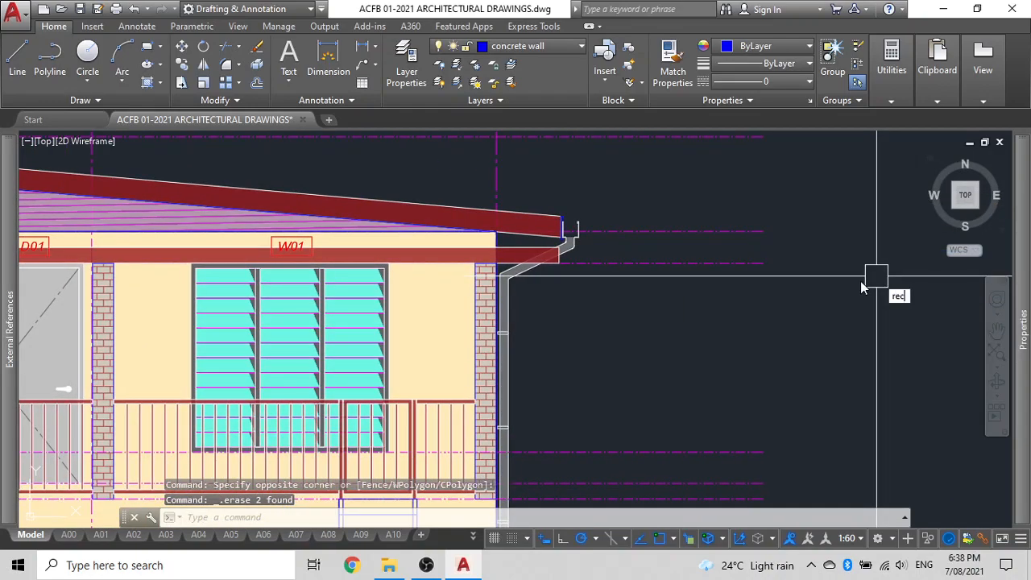
{"action": "type", "text": "rec"}
{"action": "key", "text": "Return"}
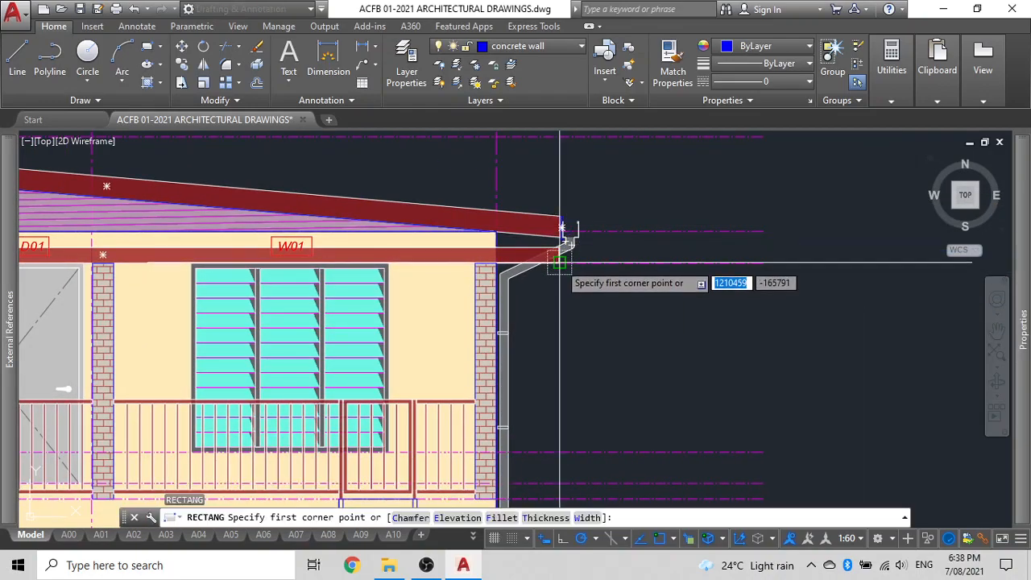
{"action": "left_click", "coordinate": [530, 270]}
{"action": "scroll", "coordinate": [533, 278], "scroll_direction": "down", "scroll_amount": 5}
{"action": "scroll", "coordinate": [472, 212], "scroll_direction": "up", "scroll_amount": 9}
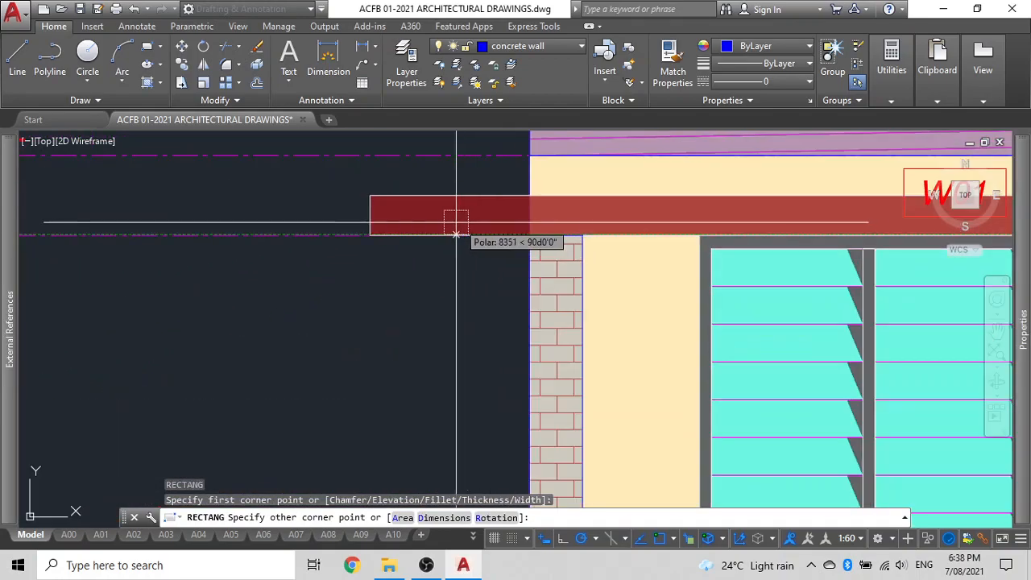
{"action": "key", "text": "Escape"}
{"action": "scroll", "coordinate": [349, 301], "scroll_direction": "down", "scroll_amount": 4}
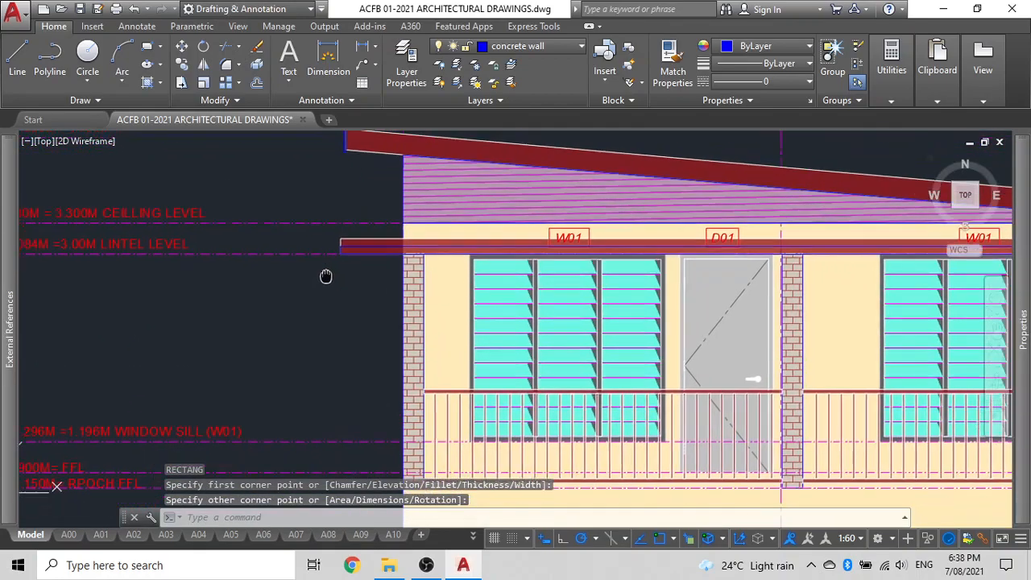
Move the new thin rectangle straight up into the empty space above the elevation
{"action": "scroll", "coordinate": [363, 232], "scroll_direction": "up", "scroll_amount": 3}
{"action": "left_click", "coordinate": [329, 268]}
{"action": "scroll", "coordinate": [346, 269], "scroll_direction": "down", "scroll_amount": 6}
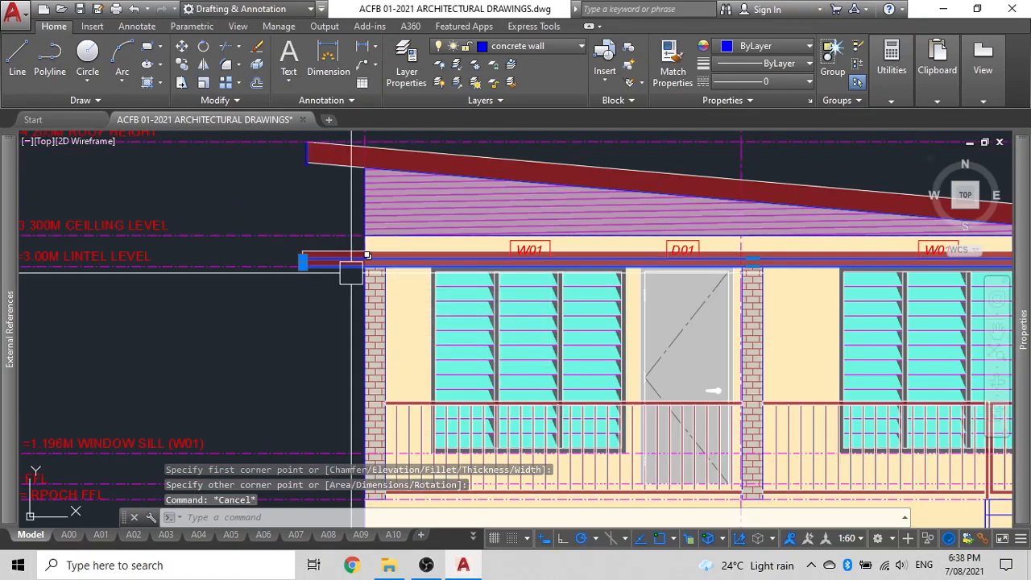
{"action": "type", "text": "m"}
{"action": "key", "text": "space"}
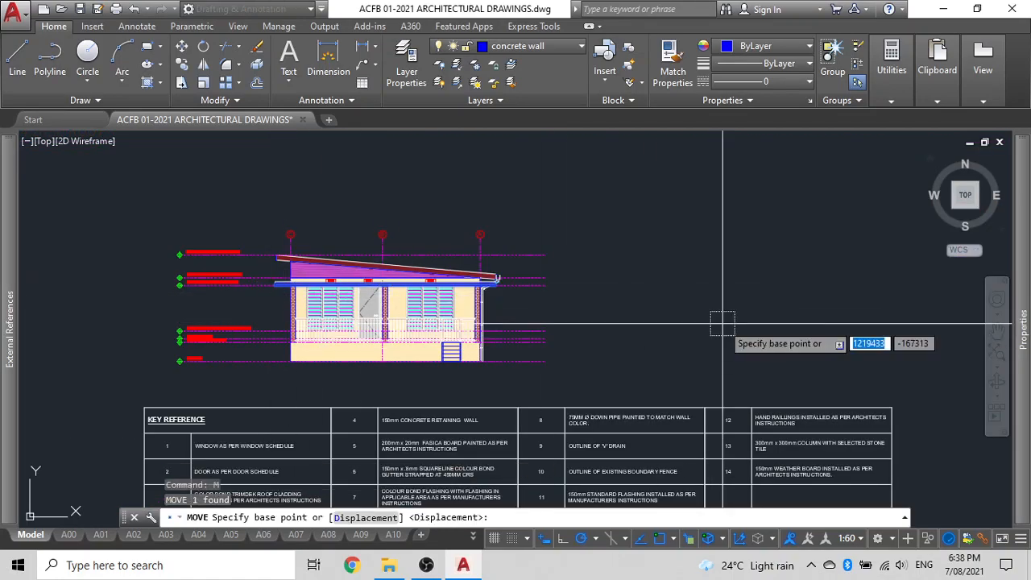
{"action": "left_click", "coordinate": [721, 324]}
{"action": "left_click", "coordinate": [725, 211]}
{"action": "scroll", "coordinate": [483, 274], "scroll_direction": "up", "scroll_amount": 6}
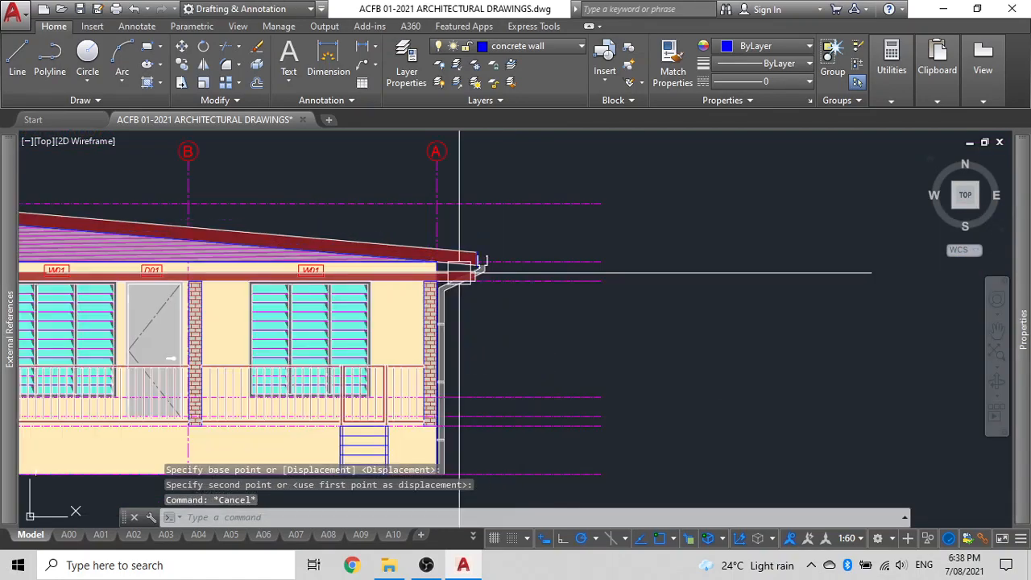
Copy the gutter profile and its downpipe from the low end of the roof to the empty space beside the moved rectangle
{"action": "left_click", "coordinate": [436, 310]}
{"action": "left_click", "coordinate": [471, 315]}
{"action": "key", "text": "Escape"}
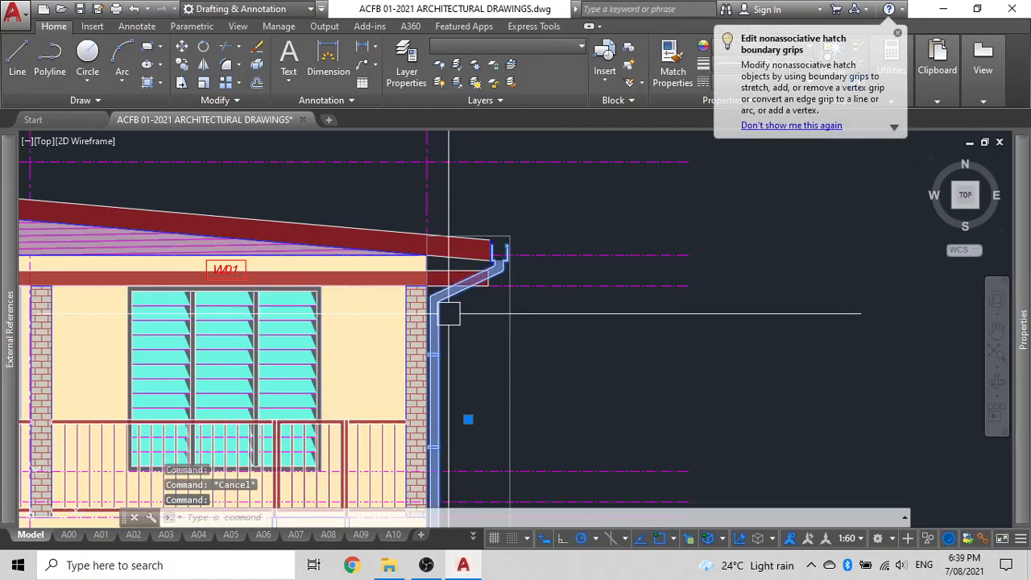
{"action": "type", "text": "cop"}
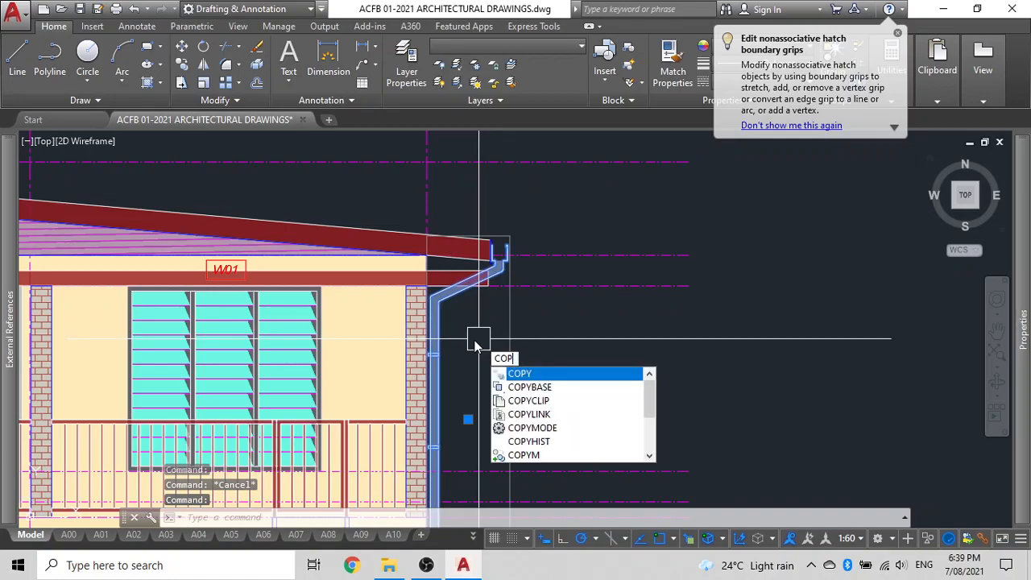
{"action": "key", "text": "Return"}
{"action": "type", "text": "copy"}
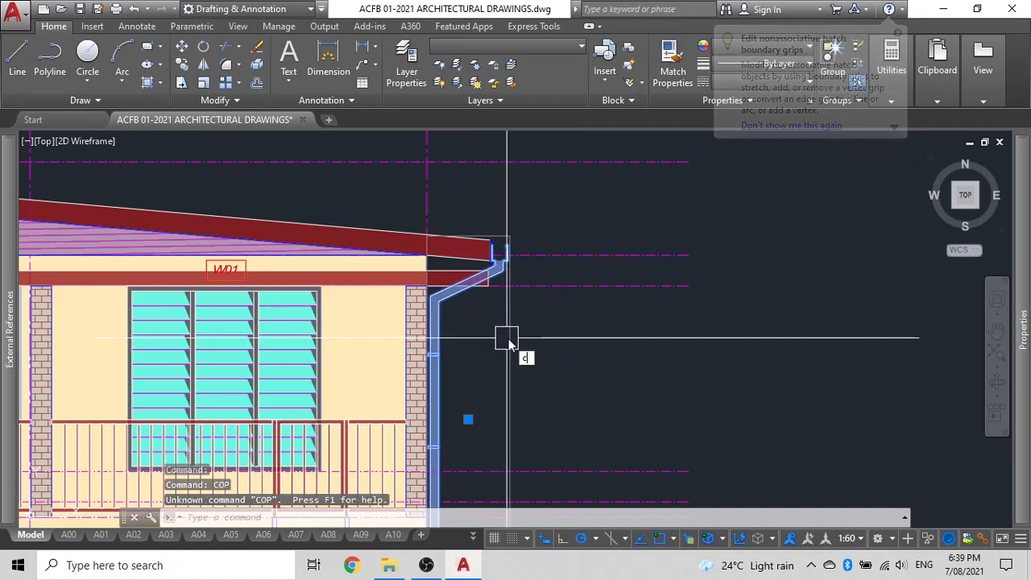
{"action": "key", "text": "Return"}
{"action": "left_click", "coordinate": [505, 341]}
{"action": "scroll", "coordinate": [533, 213], "scroll_direction": "down", "scroll_amount": 4}
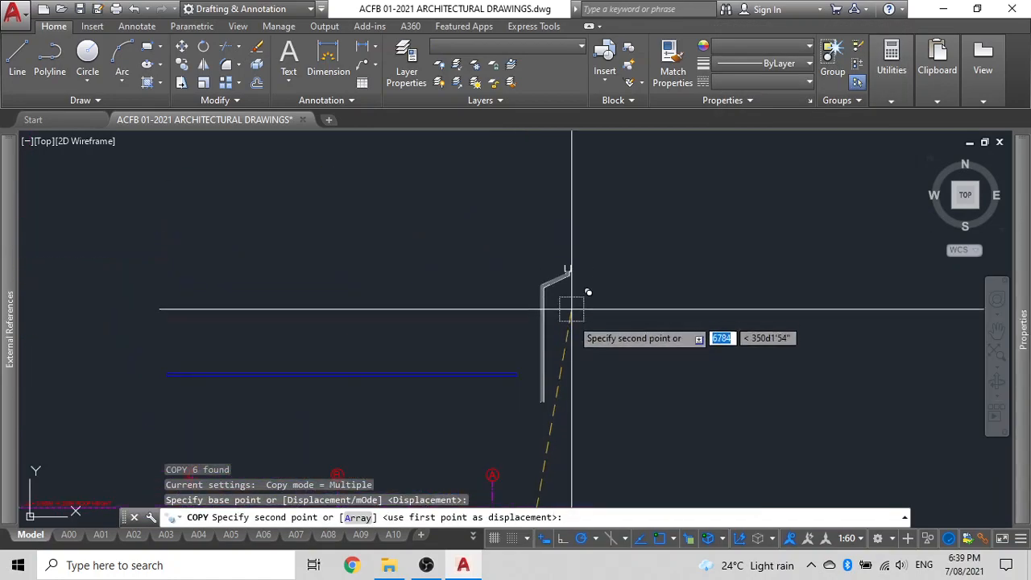
{"action": "key", "text": "Escape"}
Assign the thin rectangle above the elevation to the GUTTER layer
{"action": "middle_click_drag", "start_coordinate": [427, 407], "coordinate": [593, 211]}
{"action": "left_click", "coordinate": [593, 209]}
{"action": "left_click", "coordinate": [575, 196]}
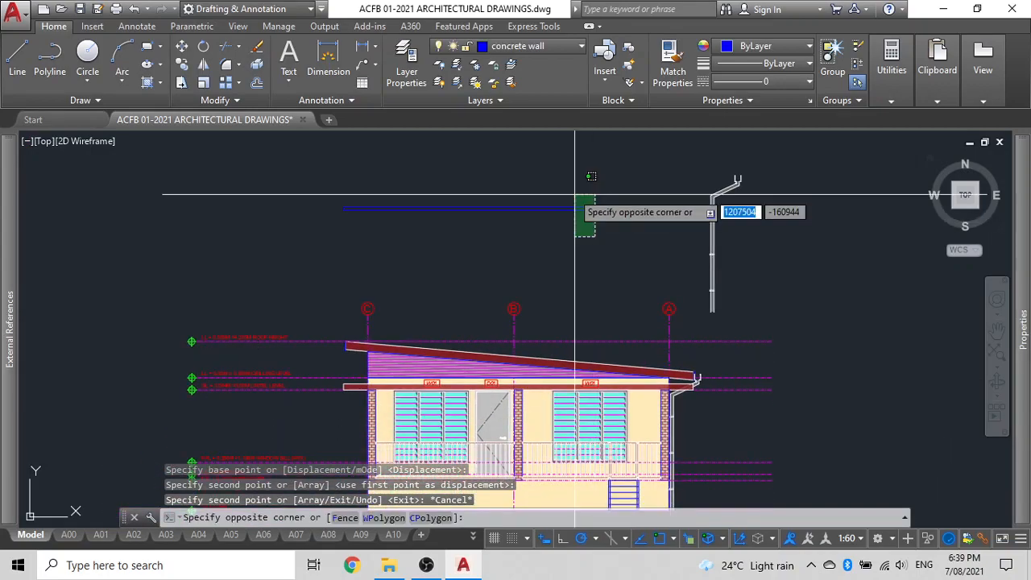
{"action": "left_click", "coordinate": [568, 47]}
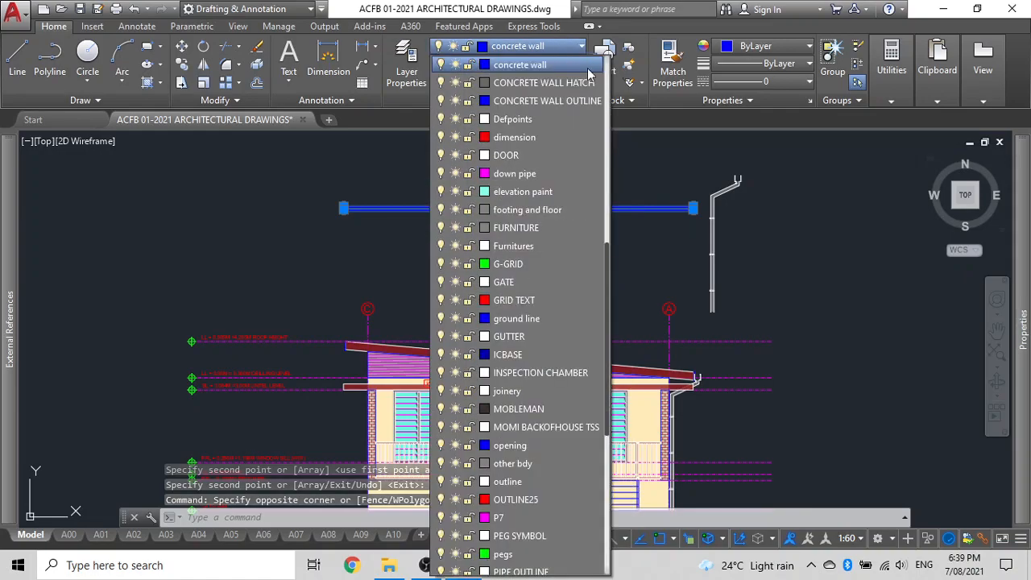
{"action": "scroll", "coordinate": [519, 491], "scroll_direction": "down", "scroll_amount": 2}
{"action": "scroll", "coordinate": [519, 481], "scroll_direction": "down", "scroll_amount": 2}
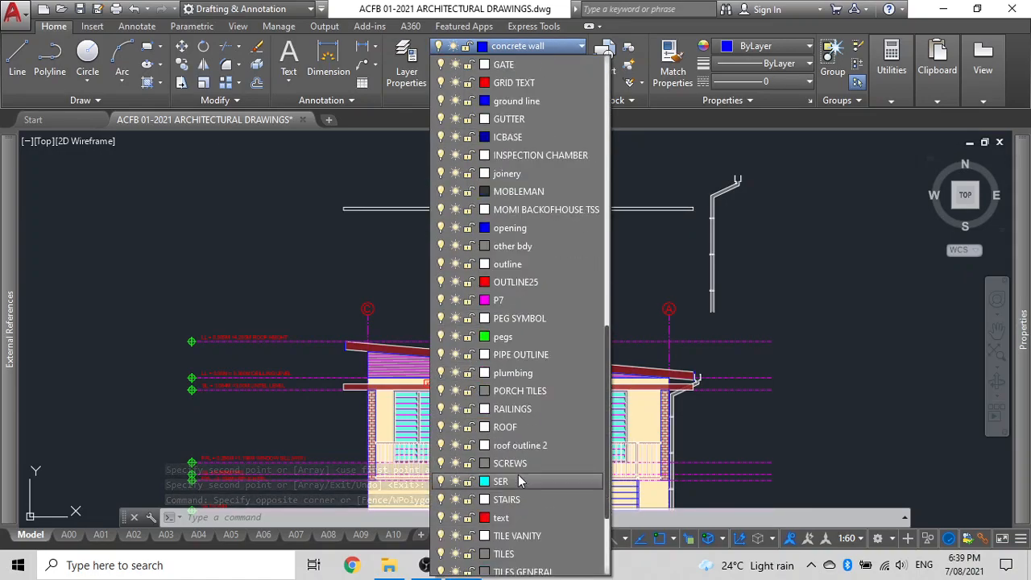
{"action": "left_click", "coordinate": [554, 118]}
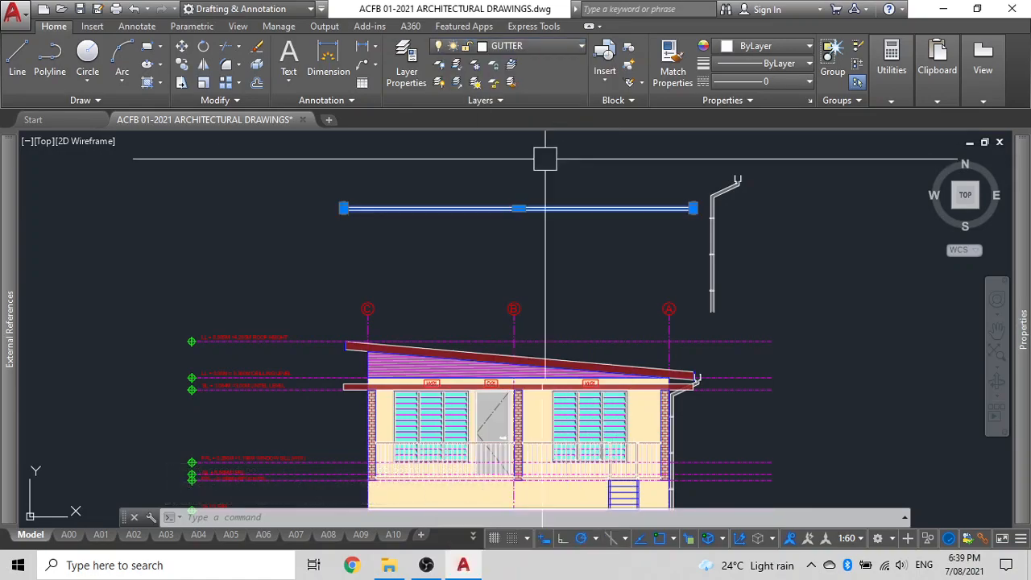
{"action": "scroll", "coordinate": [463, 202], "scroll_direction": "up", "scroll_amount": 2}
{"action": "key", "text": "Escape"}
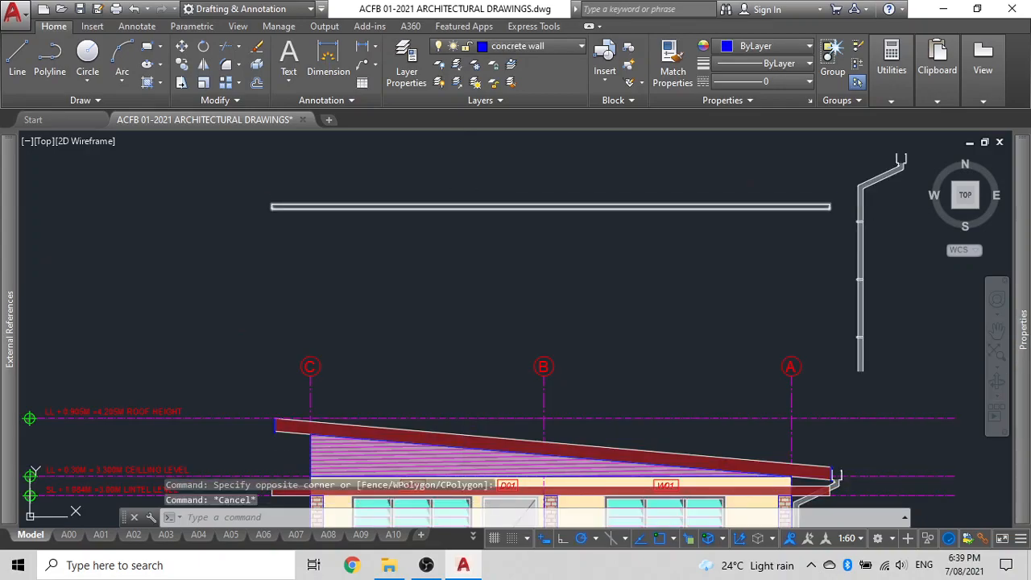
Fill the thin gutter rectangle above the elevation with a solid hatch in colour 199,200,202
{"action": "type", "text": "h"}
{"action": "key", "text": "Return"}
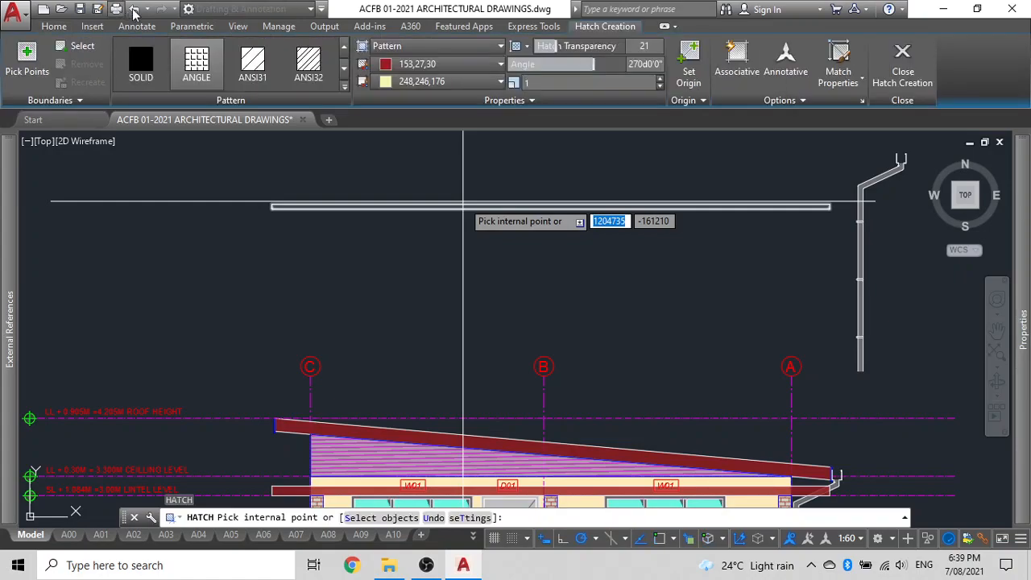
{"action": "left_click", "coordinate": [145, 63]}
{"action": "left_click", "coordinate": [484, 65]}
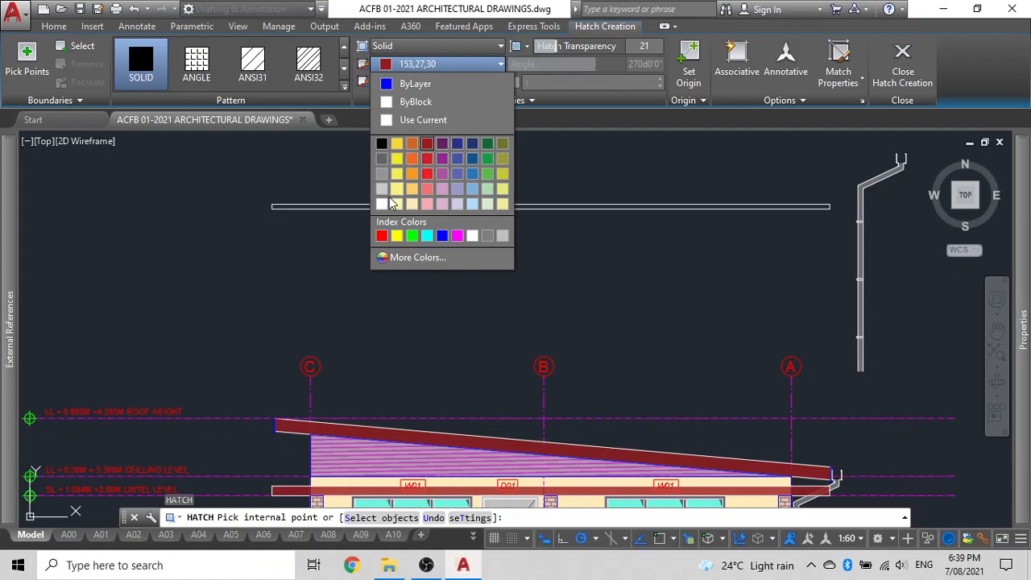
{"action": "key", "text": "Escape"}
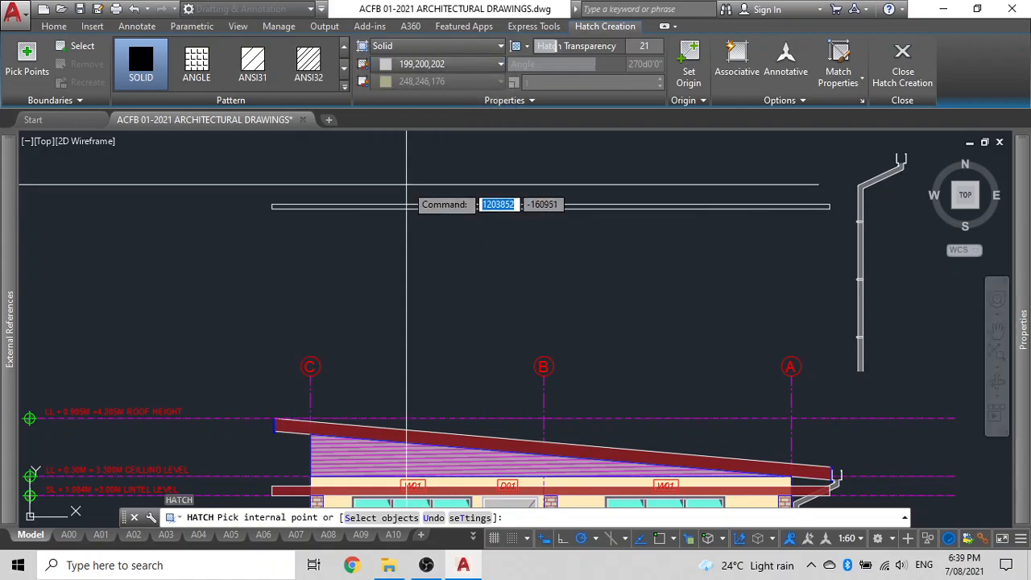
{"action": "scroll", "coordinate": [410, 214], "scroll_direction": "up", "scroll_amount": 6}
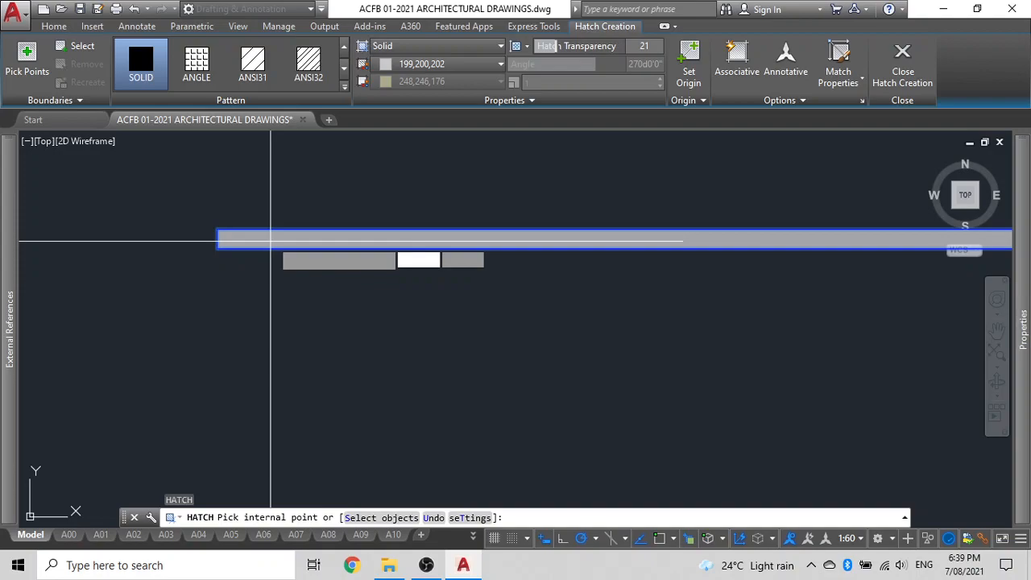
{"action": "left_click", "coordinate": [410, 253]}
{"action": "key", "text": "Escape"}
{"action": "scroll", "coordinate": [849, 292], "scroll_direction": "down", "scroll_amount": 6}
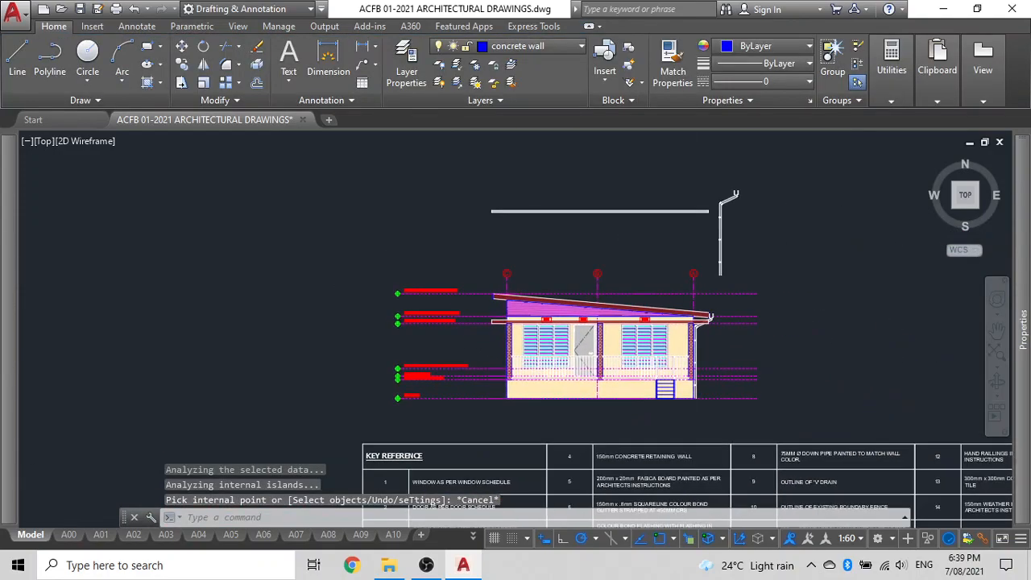
Draw a short vertical polyline straight down from the lower corner of the gutter at the grid C end
{"action": "scroll", "coordinate": [759, 219], "scroll_direction": "up", "scroll_amount": 4}
{"action": "middle_click_drag", "start_coordinate": [494, 236], "coordinate": [834, 243]}
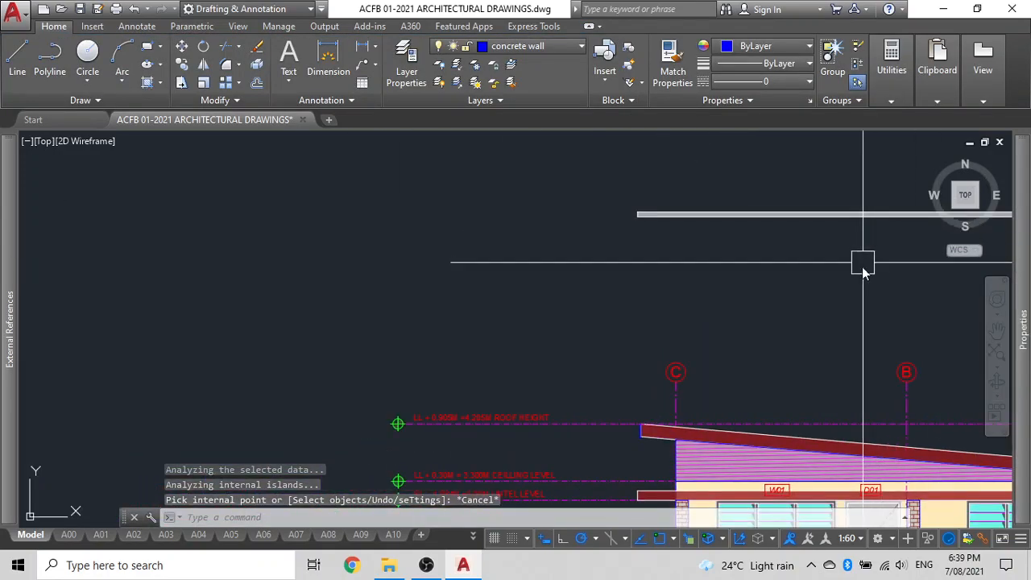
{"action": "type", "text": "pl"}
{"action": "key", "text": "Return"}
{"action": "scroll", "coordinate": [711, 211], "scroll_direction": "up", "scroll_amount": 5}
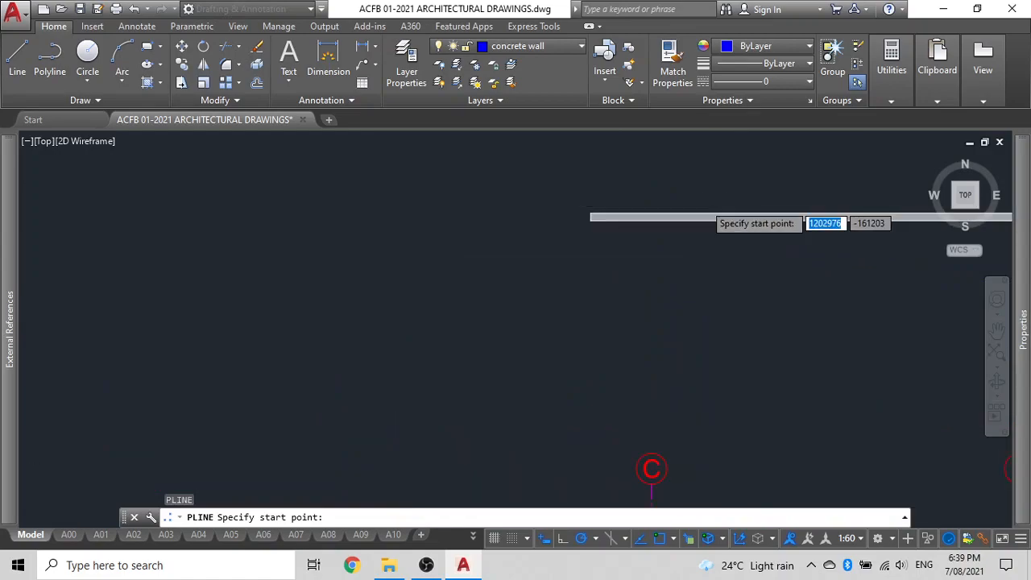
{"action": "left_click", "coordinate": [521, 229]}
{"action": "left_click", "coordinate": [522, 326]}
{"action": "key", "text": "Escape"}
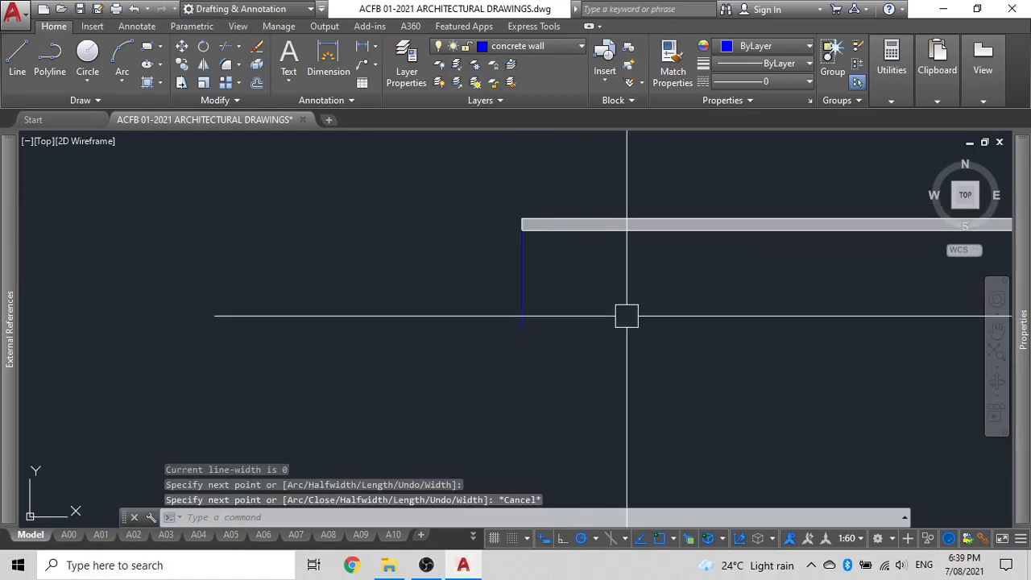
Offset the vertical line 600 inward along the gutter and delete the original line at the gutter's end
{"action": "type", "text": "o"}
{"action": "key", "text": "Return"}
{"action": "type", "text": "600"}
{"action": "key", "text": "Return"}
{"action": "left_click", "coordinate": [520, 279]}
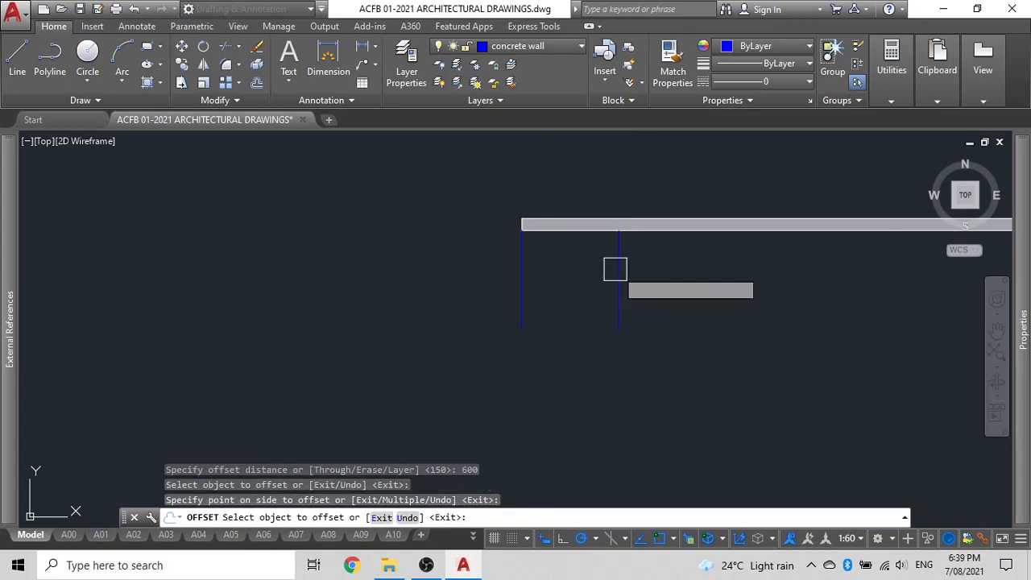
{"action": "left_click", "coordinate": [552, 266]}
{"action": "key", "text": "Escape"}
{"action": "left_click", "coordinate": [523, 293]}
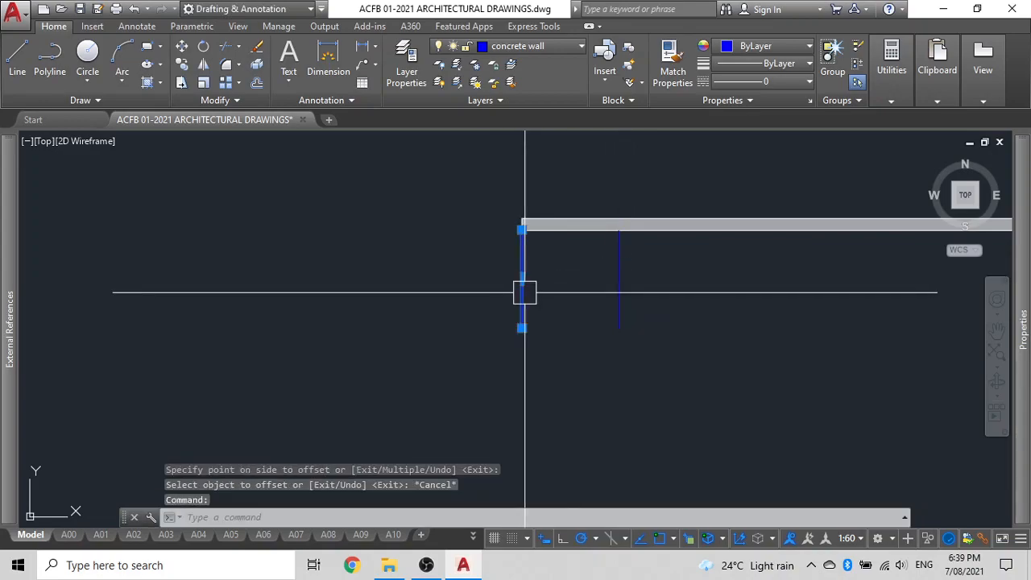
{"action": "key", "text": "Delete"}
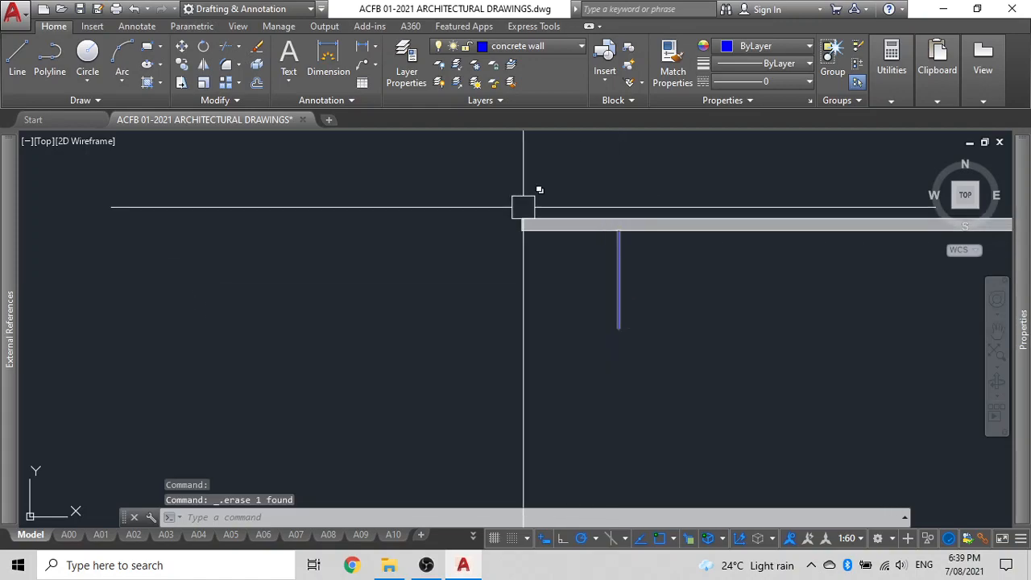
Move the copied gutter profile and downpipe to the empty space beyond the gutter's grid C end
{"action": "scroll", "coordinate": [578, 236], "scroll_direction": "down", "scroll_amount": 3}
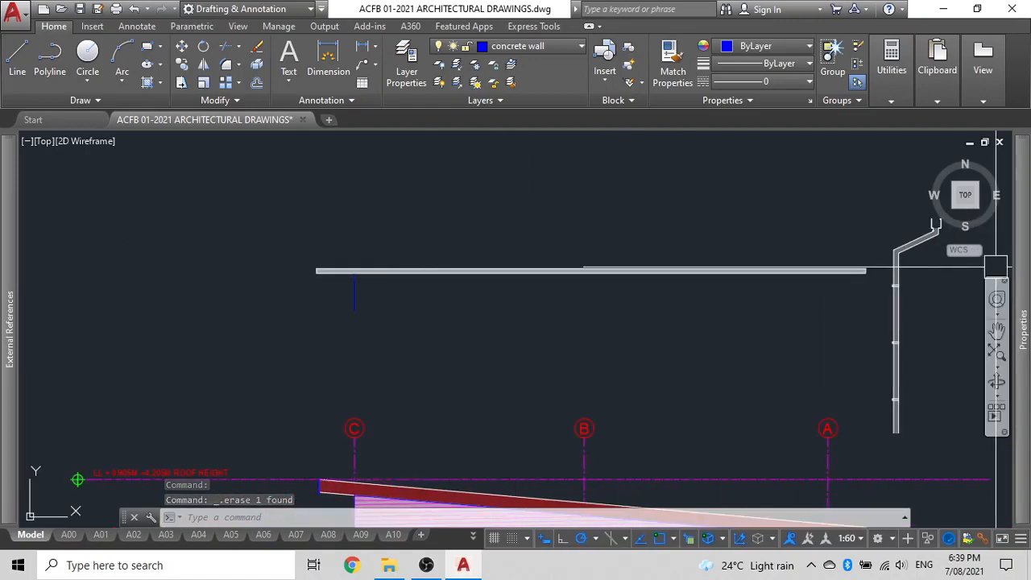
{"action": "left_click", "coordinate": [892, 272]}
{"action": "type", "text": "m"}
{"action": "key", "text": "Return"}
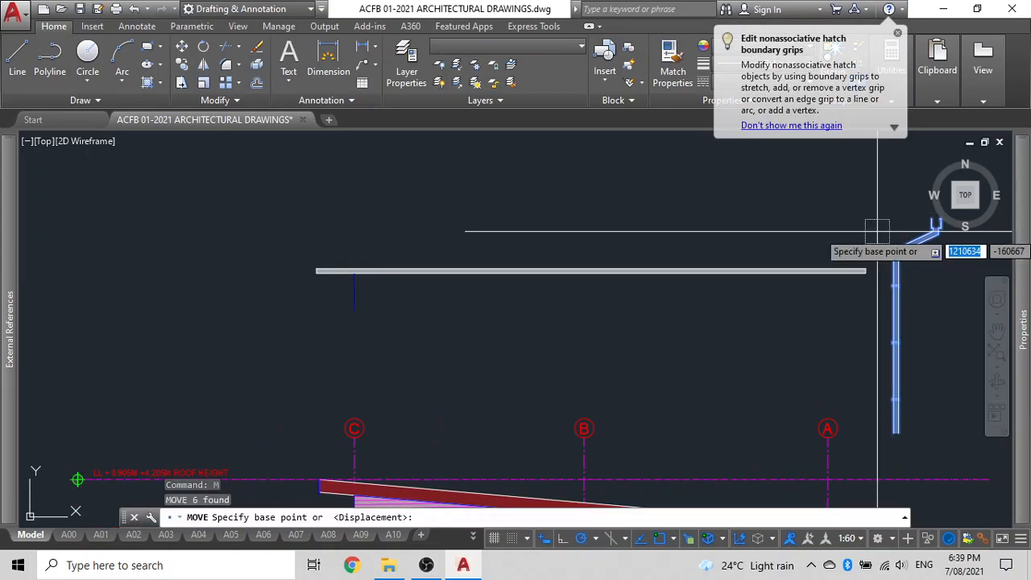
{"action": "scroll", "coordinate": [894, 248], "scroll_direction": "up", "scroll_amount": 2}
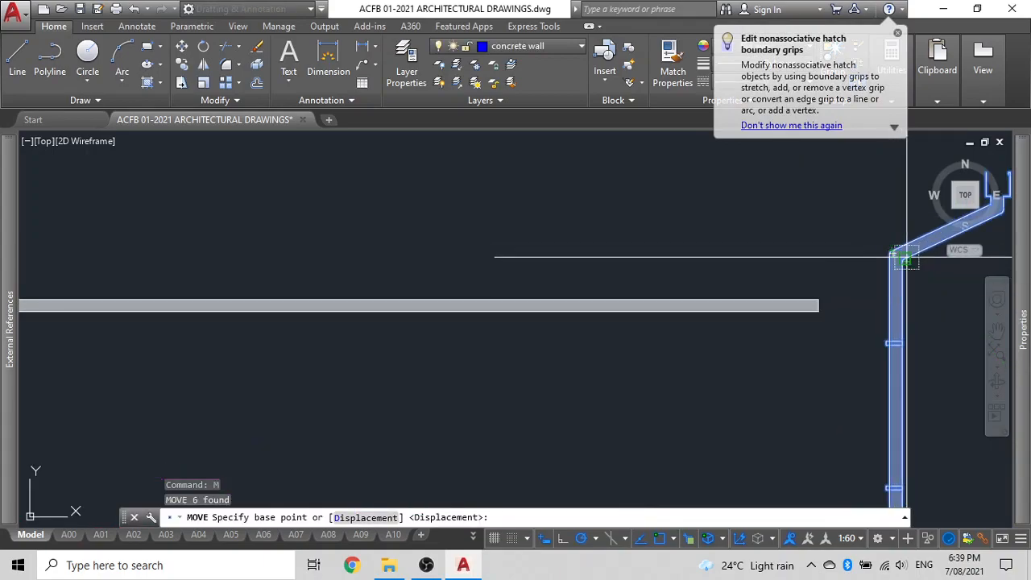
{"action": "scroll", "coordinate": [909, 263], "scroll_direction": "up", "scroll_amount": 3}
{"action": "left_click", "coordinate": [866, 302]}
{"action": "scroll", "coordinate": [884, 280], "scroll_direction": "down", "scroll_amount": 8}
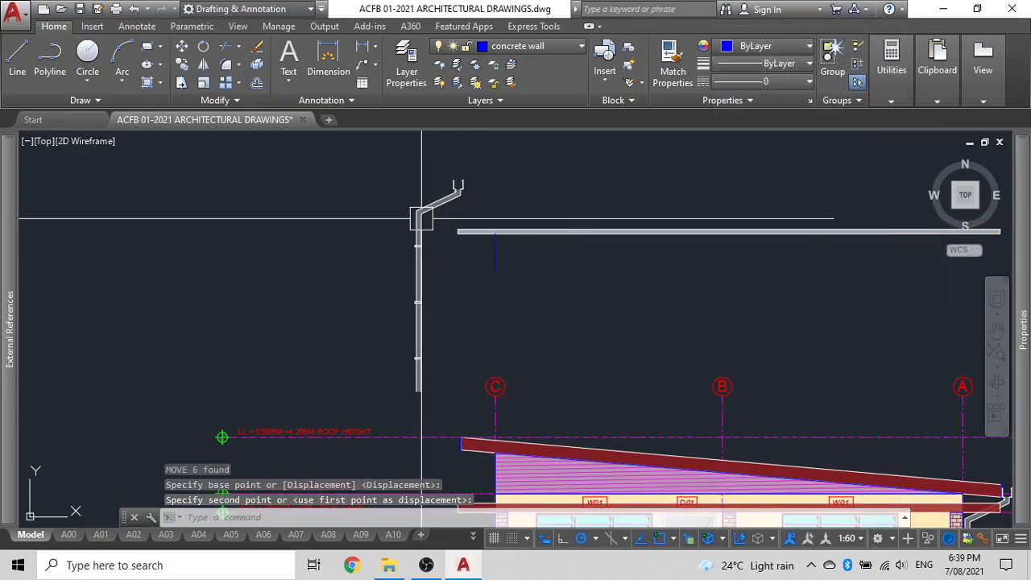
{"action": "key", "text": "Escape"}
Draw a horizontal construction line across the downpipe just below its bend
{"action": "scroll", "coordinate": [463, 241], "scroll_direction": "up", "scroll_amount": 5}
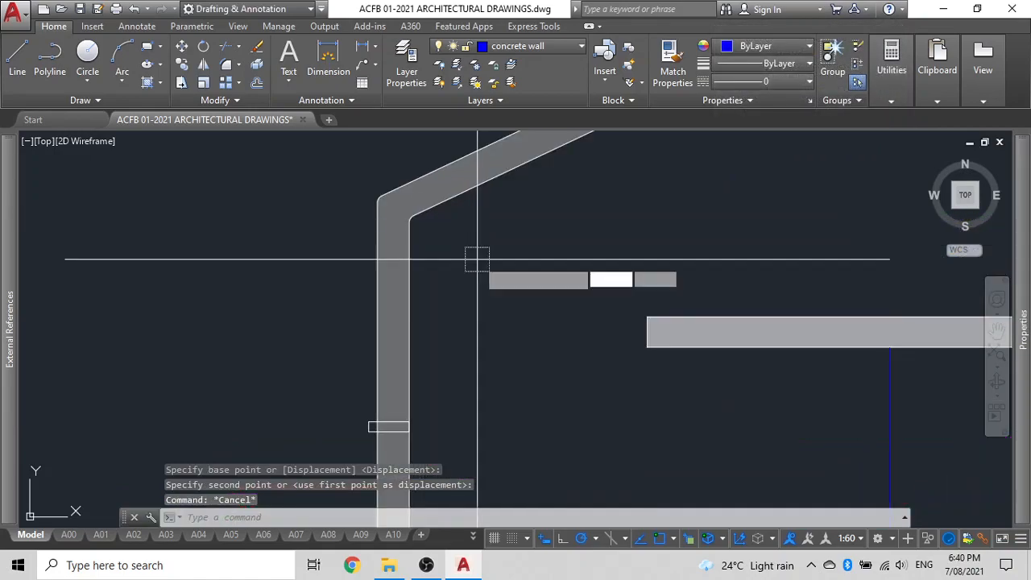
{"action": "type", "text": "xl"}
{"action": "key", "text": "Return"}
{"action": "left_click", "coordinate": [458, 245]}
{"action": "left_click", "coordinate": [484, 256]}
{"action": "key", "text": "Escape"}
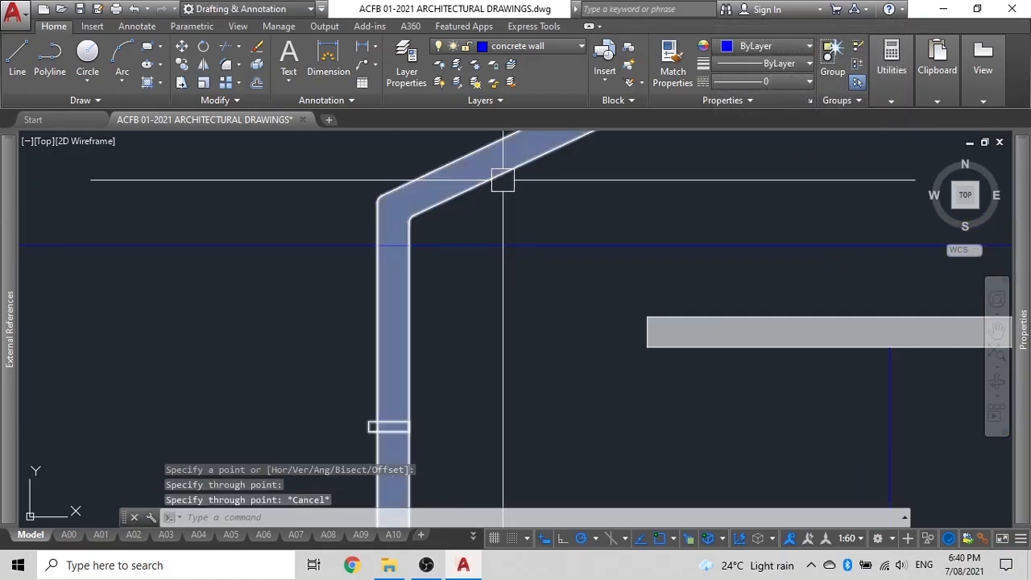
Ungroup the copied gutter profile and downpipe
{"action": "left_click", "coordinate": [502, 177]}
{"action": "scroll", "coordinate": [535, 244], "scroll_direction": "down", "scroll_amount": 4}
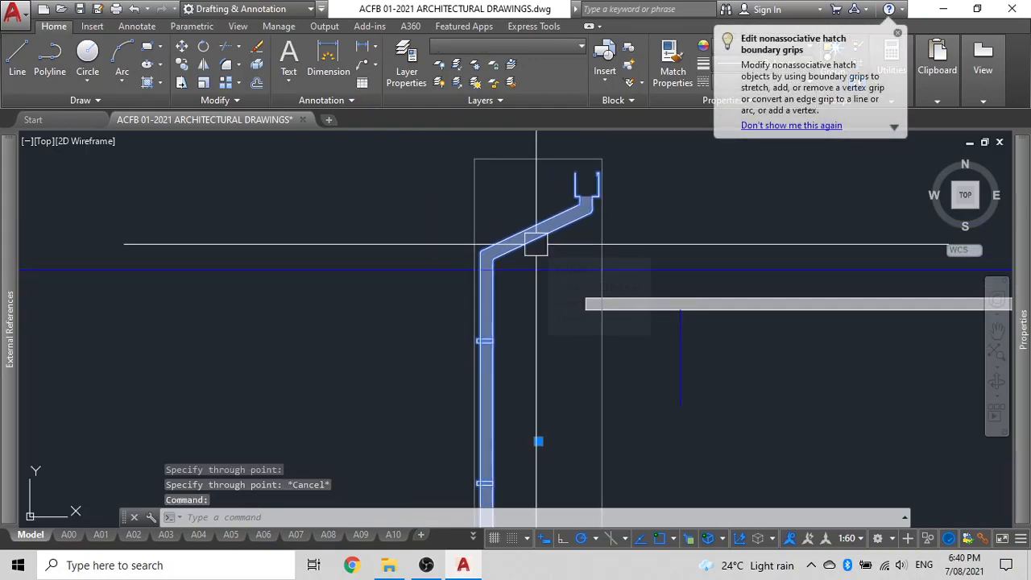
{"action": "key", "text": "Escape"}
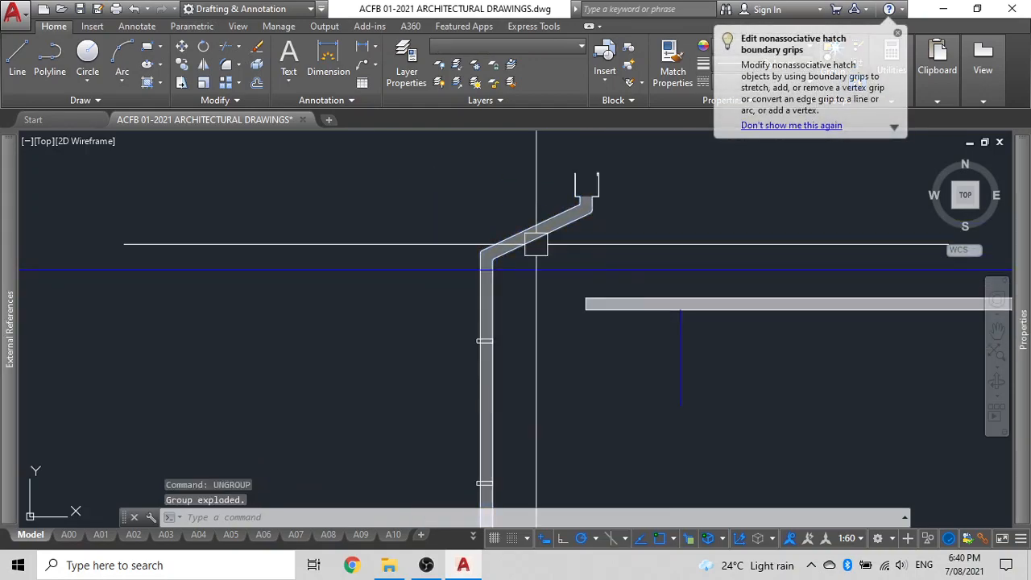
Trim the downpipe's hatch and vertical edges above the horizontal construction line
{"action": "left_click", "coordinate": [536, 452]}
{"action": "type", "text": "tr"}
{"action": "key", "text": "space"}
{"action": "scroll", "coordinate": [503, 242], "scroll_direction": "up", "scroll_amount": 5}
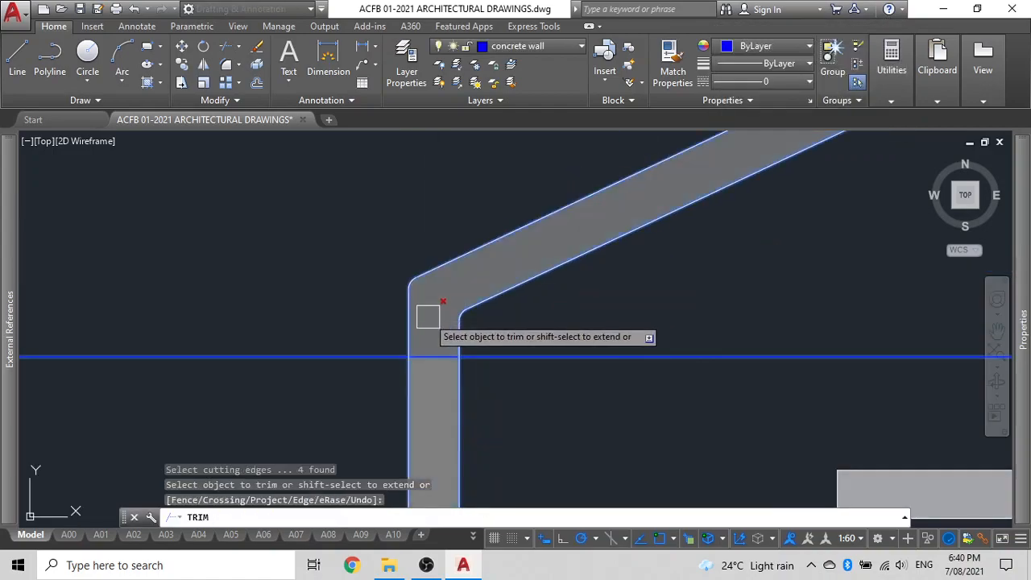
{"action": "left_click", "coordinate": [427, 312]}
{"action": "left_click", "coordinate": [412, 333]}
{"action": "left_click", "coordinate": [463, 319]}
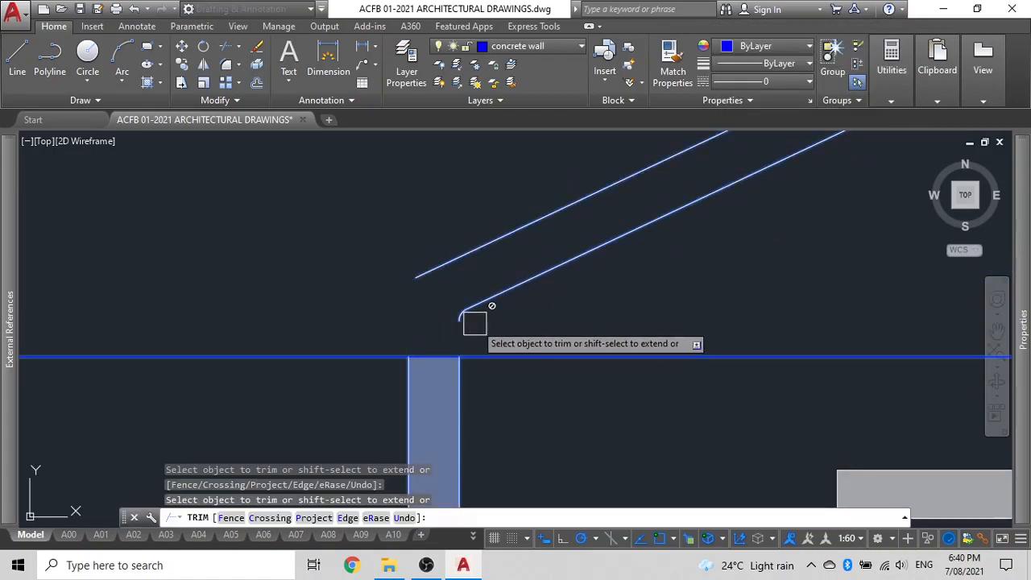
{"action": "key", "text": "Escape"}
Delete the leftover gutter profile and sloping pipe outlines together with the horizontal construction line
{"action": "scroll", "coordinate": [515, 314], "scroll_direction": "down", "scroll_amount": 5}
{"action": "middle_click_drag", "start_coordinate": [515, 314], "coordinate": [507, 317]}
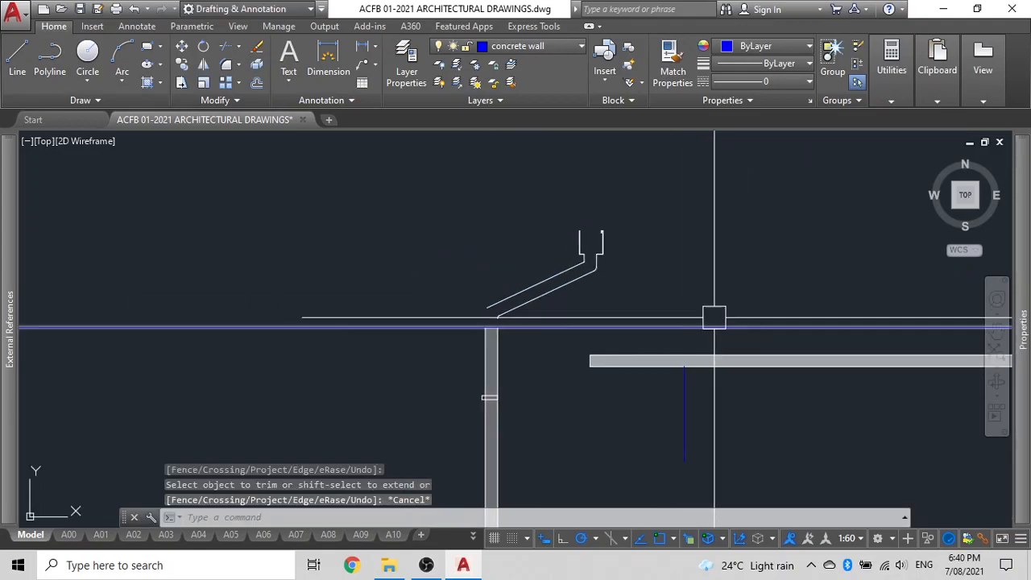
{"action": "scroll", "coordinate": [644, 318], "scroll_direction": "up", "scroll_amount": 4}
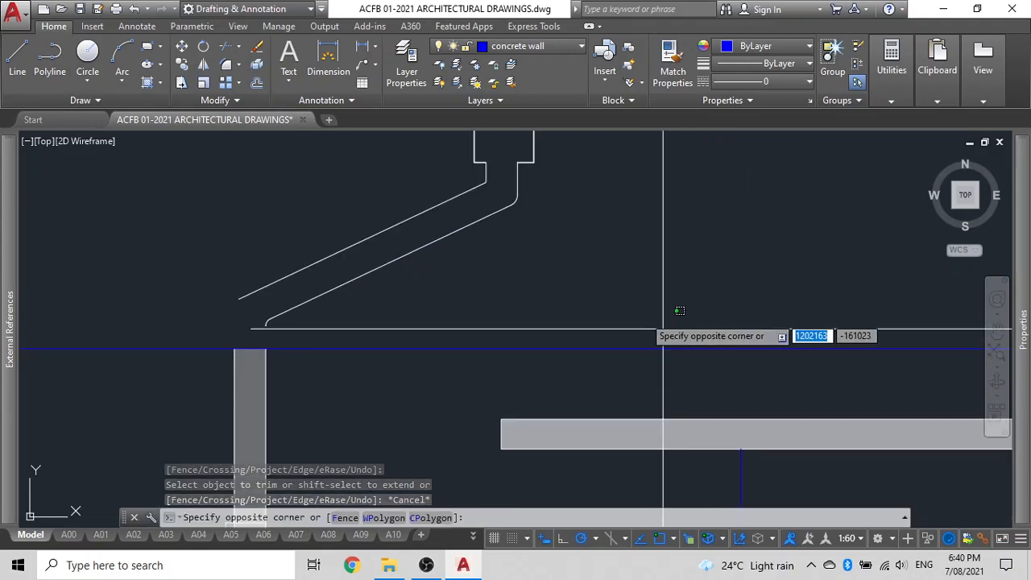
{"action": "scroll", "coordinate": [449, 271], "scroll_direction": "down", "scroll_amount": 2}
{"action": "middle_click_drag", "start_coordinate": [306, 126], "coordinate": [298, 217]}
{"action": "left_click", "coordinate": [274, 199]}
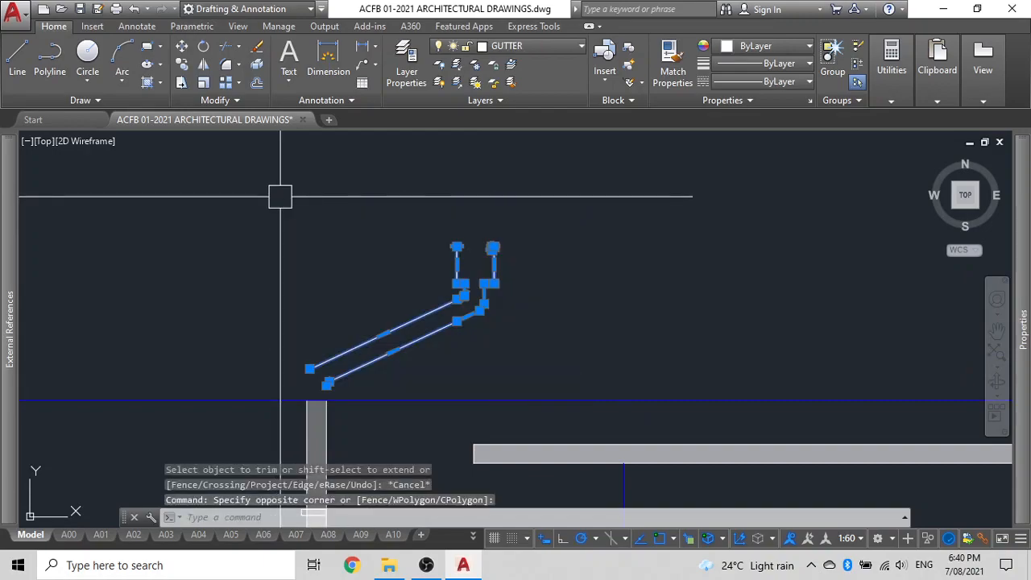
{"action": "key", "text": "Delete"}
{"action": "scroll", "coordinate": [278, 205], "scroll_direction": "down", "scroll_amount": 2}
{"action": "middle_click_drag", "start_coordinate": [215, 289], "coordinate": [457, 229]}
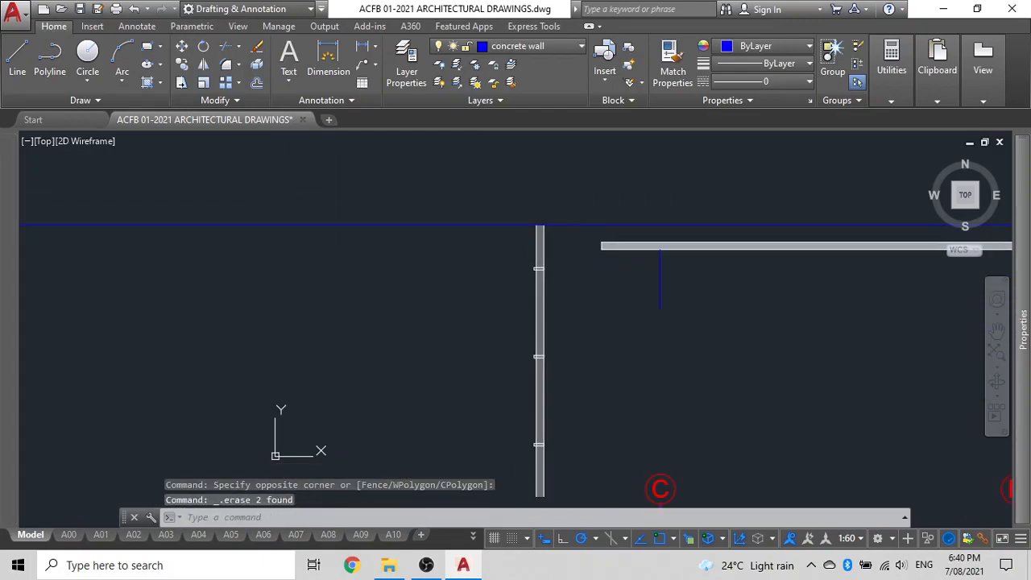
{"action": "left_click", "coordinate": [449, 223]}
{"action": "key", "text": "Delete"}
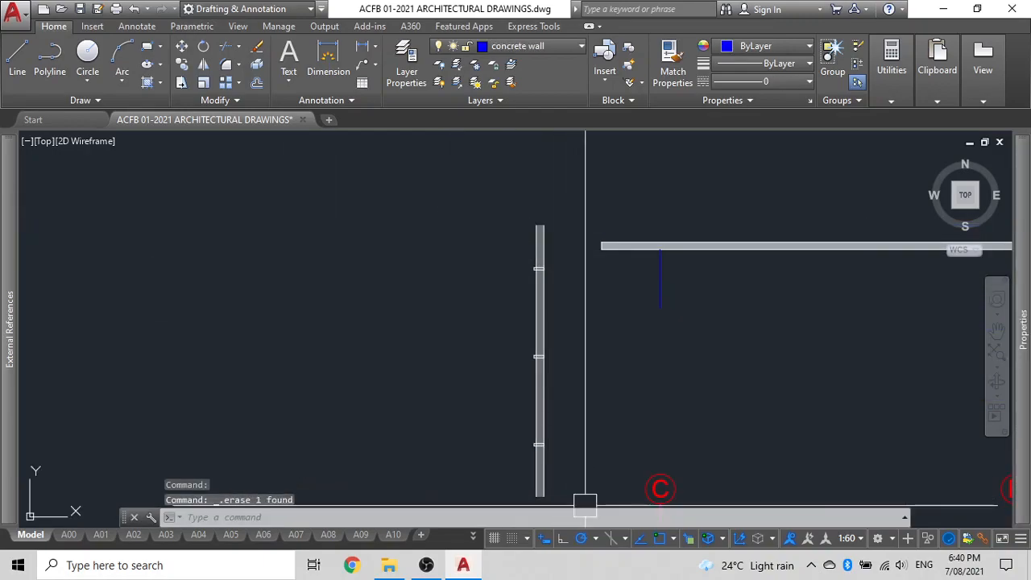
Group all pieces of the remaining straight downpipe
{"action": "scroll", "coordinate": [492, 158], "scroll_direction": "down", "scroll_amount": 2}
{"action": "left_click", "coordinate": [542, 388]}
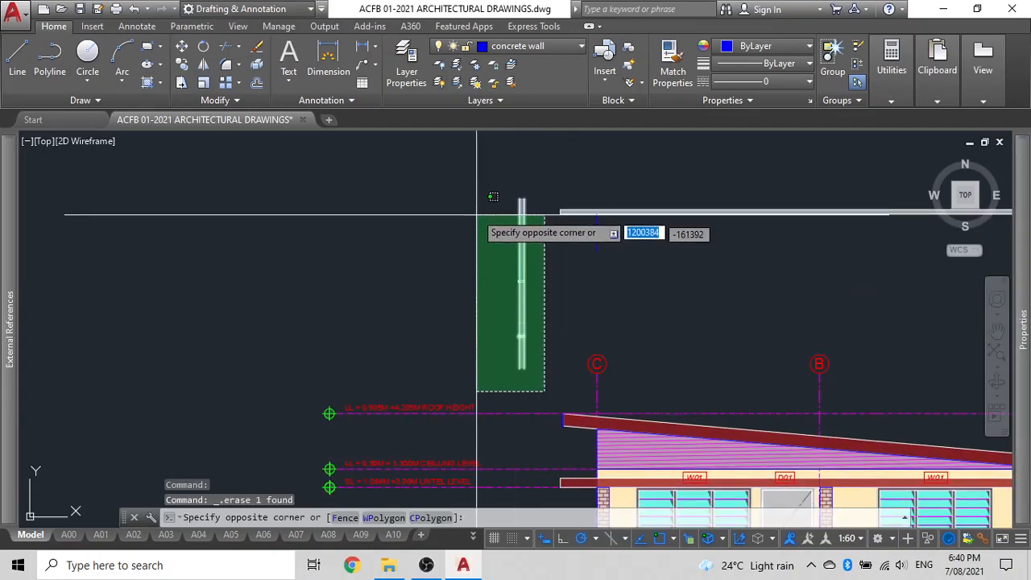
{"action": "left_click", "coordinate": [475, 185]}
{"action": "type", "text": "G"}
{"action": "key", "text": "Return"}
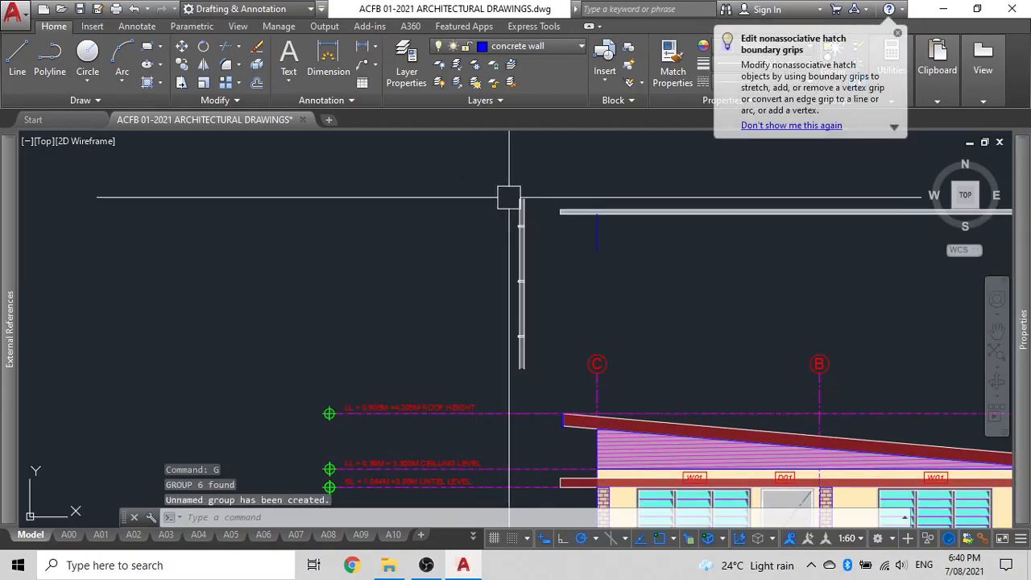
Move the downpipe group by its top corner to the upper end of the vertical guide line under the gutter
{"action": "type", "text": "M"}
{"action": "key", "text": "Return"}
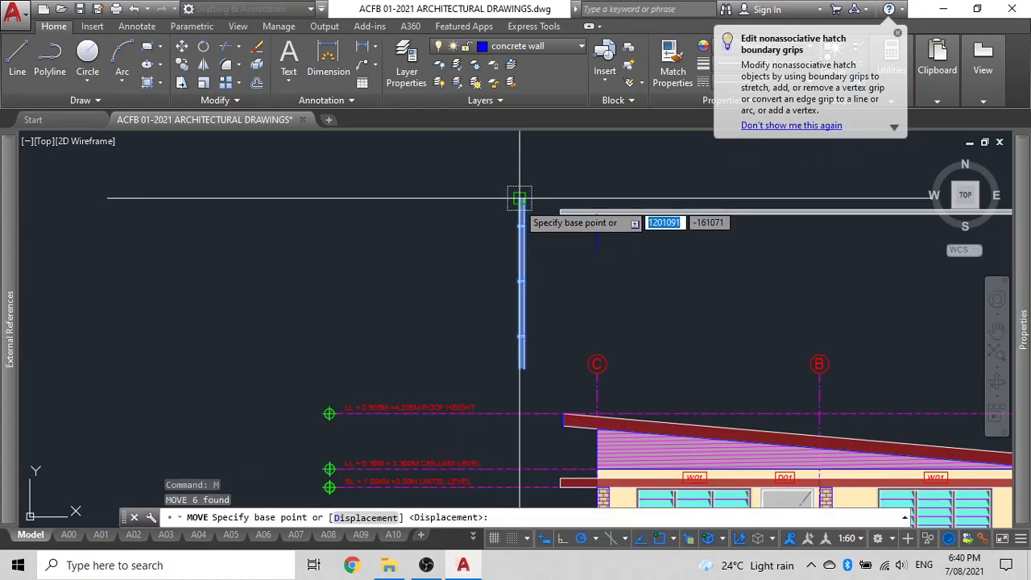
{"action": "left_click", "coordinate": [519, 198]}
{"action": "scroll", "coordinate": [519, 197], "scroll_direction": "up", "scroll_amount": 7}
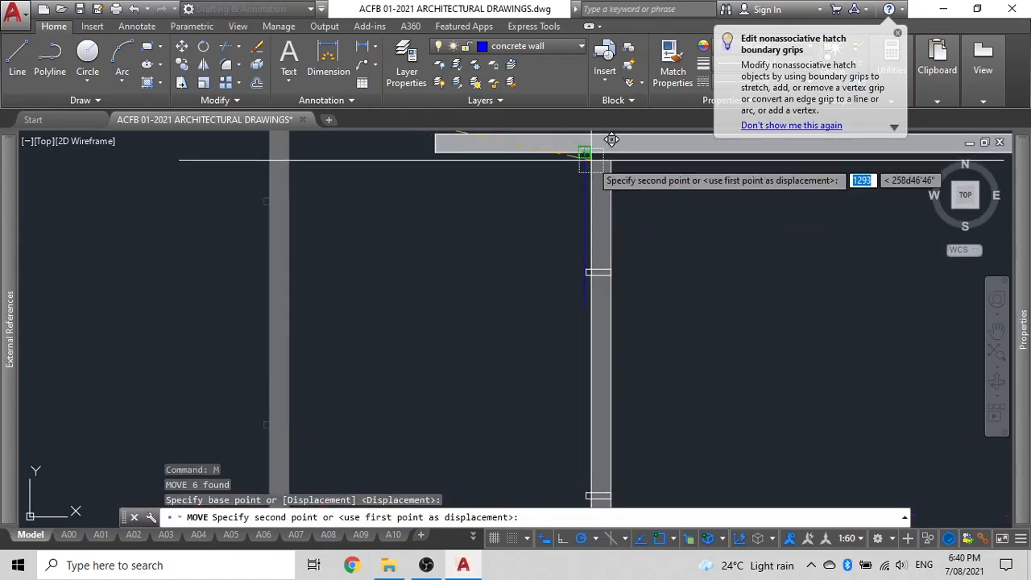
{"action": "scroll", "coordinate": [584, 151], "scroll_direction": "down", "scroll_amount": 8}
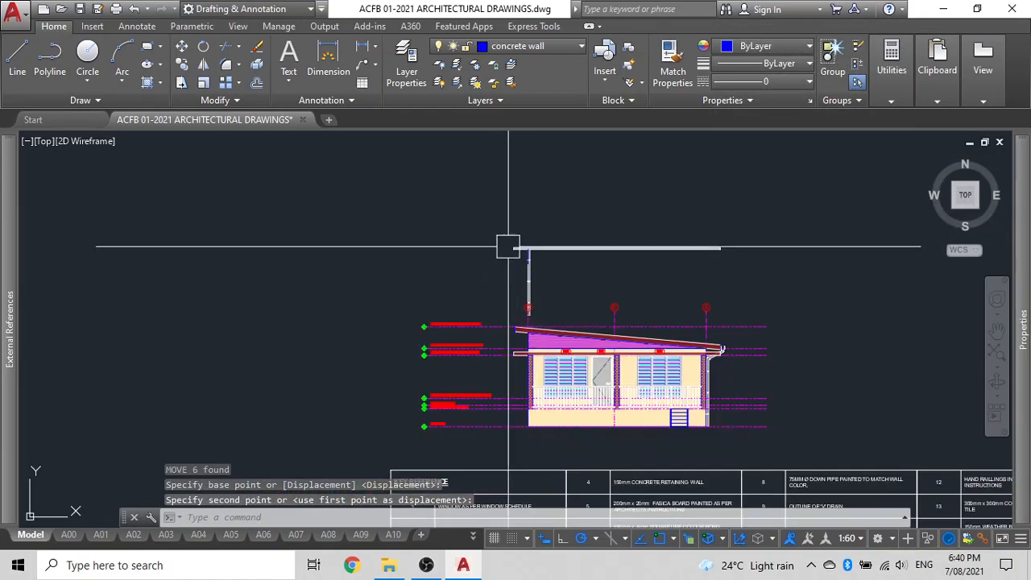
Delete the vertical guide line beside the downpipe under the gutter
{"action": "scroll", "coordinate": [431, 234], "scroll_direction": "up", "scroll_amount": 7}
{"action": "scroll", "coordinate": [326, 257], "scroll_direction": "up", "scroll_amount": 4}
{"action": "left_click", "coordinate": [373, 233]}
{"action": "key", "text": "Delete"}
{"action": "scroll", "coordinate": [272, 265], "scroll_direction": "down", "scroll_amount": 4}
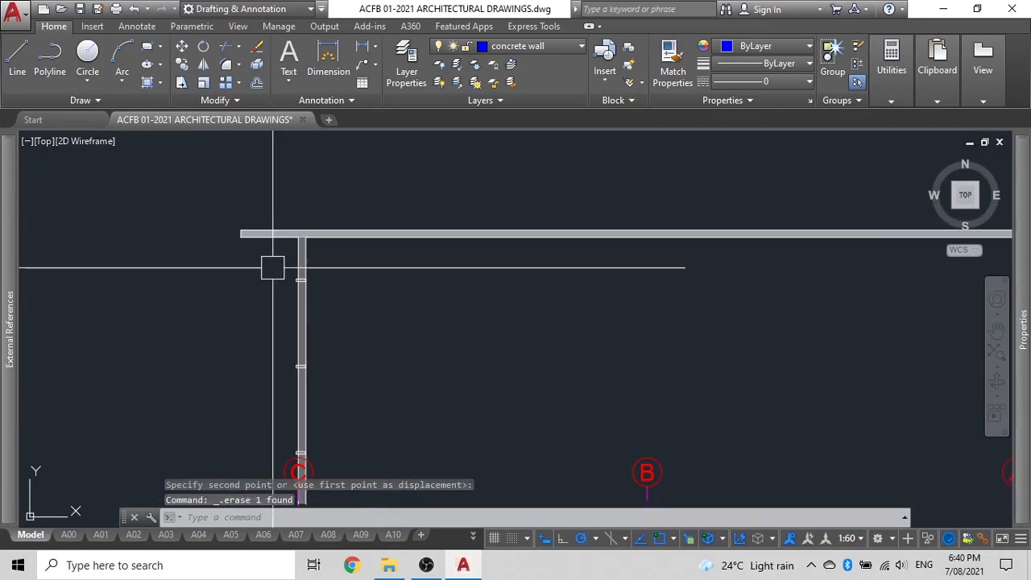
Move the gutter and downpipe assembly by the gutter's lower-left corner to the lower-left corner of the red lintel-level band
{"action": "scroll", "coordinate": [443, 286], "scroll_direction": "down", "scroll_amount": 3}
{"action": "left_click", "coordinate": [730, 341]}
{"action": "left_click", "coordinate": [283, 233]}
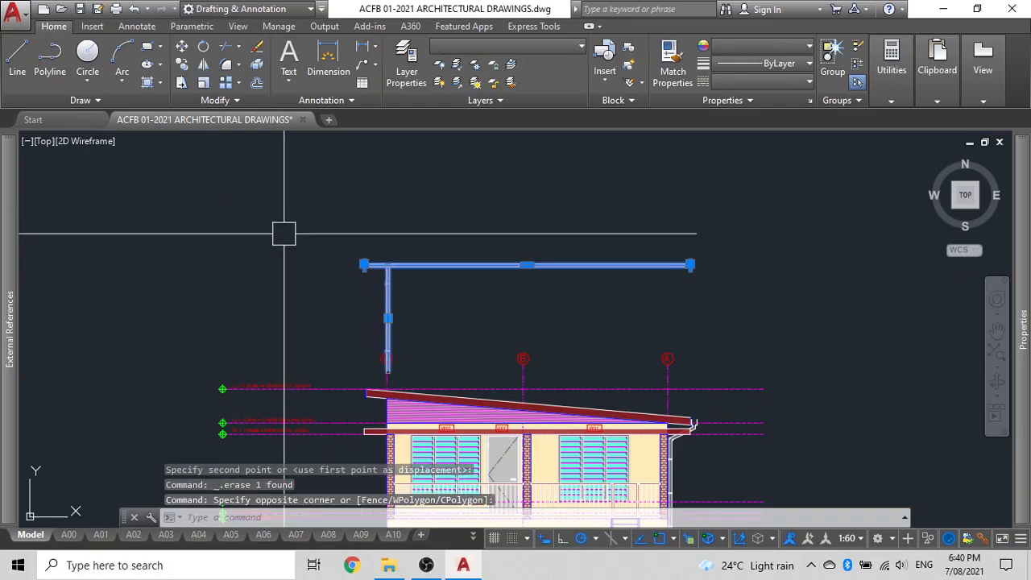
{"action": "type", "text": "m"}
{"action": "key", "text": "Return"}
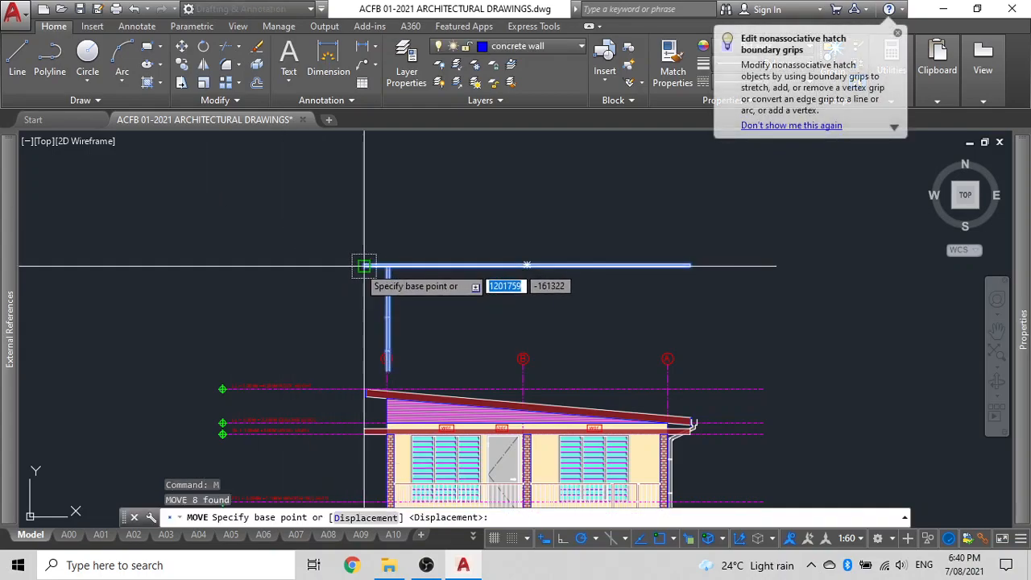
{"action": "scroll", "coordinate": [364, 268], "scroll_direction": "up", "scroll_amount": 4}
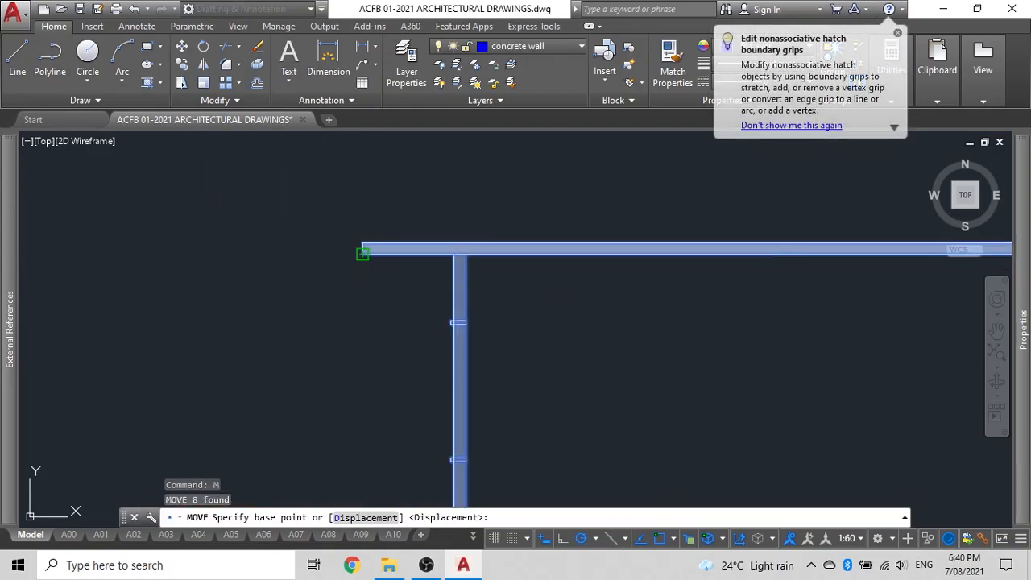
{"action": "left_click", "coordinate": [364, 254]}
{"action": "scroll", "coordinate": [362, 265], "scroll_direction": "down", "scroll_amount": 5}
{"action": "scroll", "coordinate": [391, 189], "scroll_direction": "up", "scroll_amount": 5}
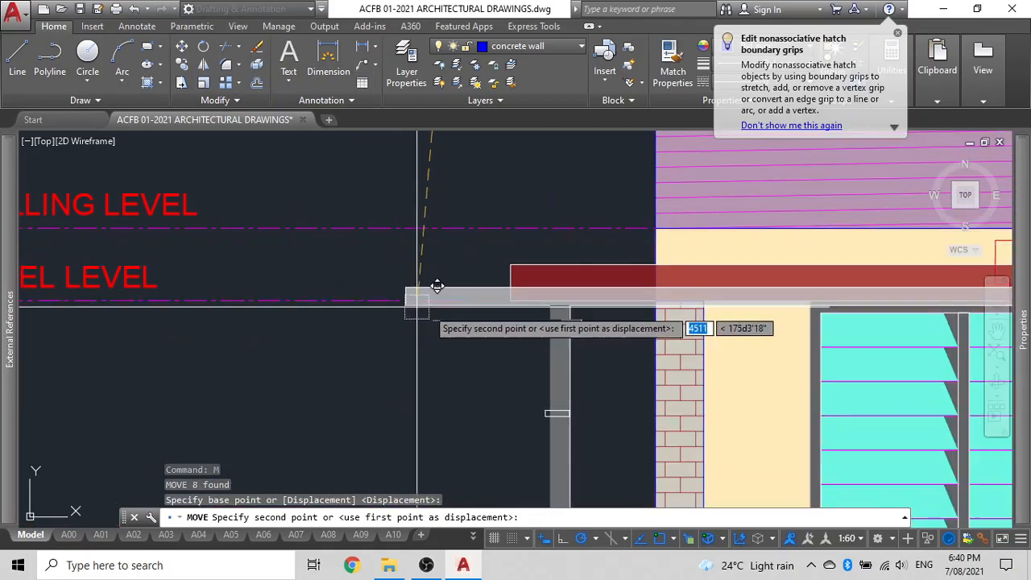
{"action": "left_click", "coordinate": [513, 293]}
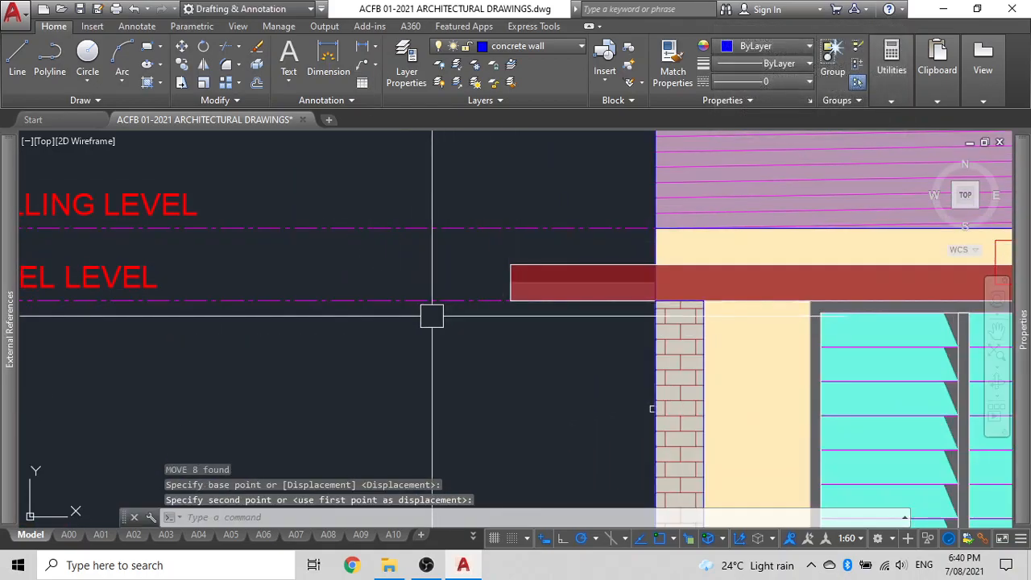
Bring the gutter's outline polyline and grey hatch to the front of the draw order over the red band
{"action": "scroll", "coordinate": [431, 316], "scroll_direction": "down", "scroll_amount": 4}
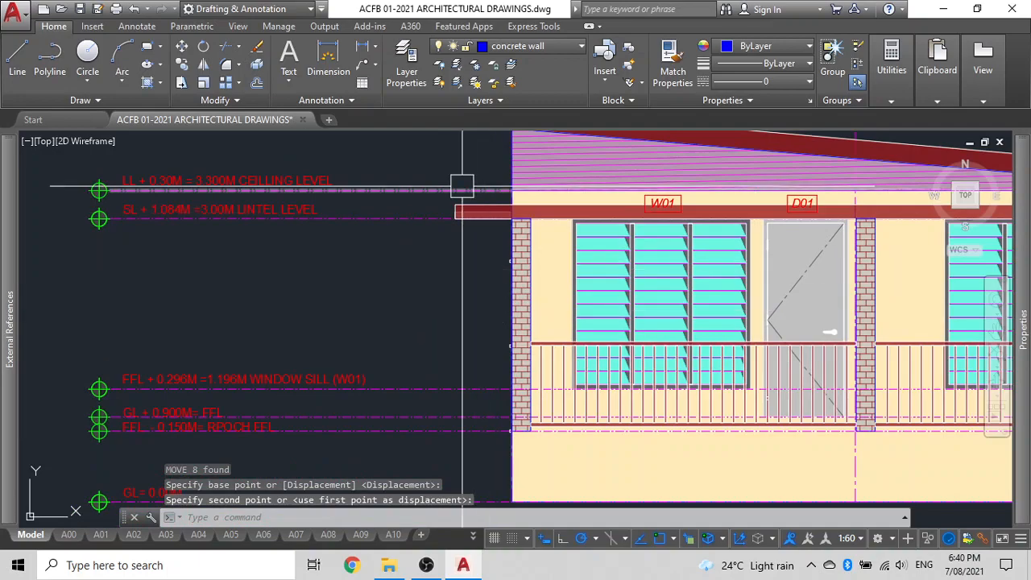
{"action": "scroll", "coordinate": [460, 184], "scroll_direction": "up", "scroll_amount": 4}
{"action": "left_click", "coordinate": [475, 299]}
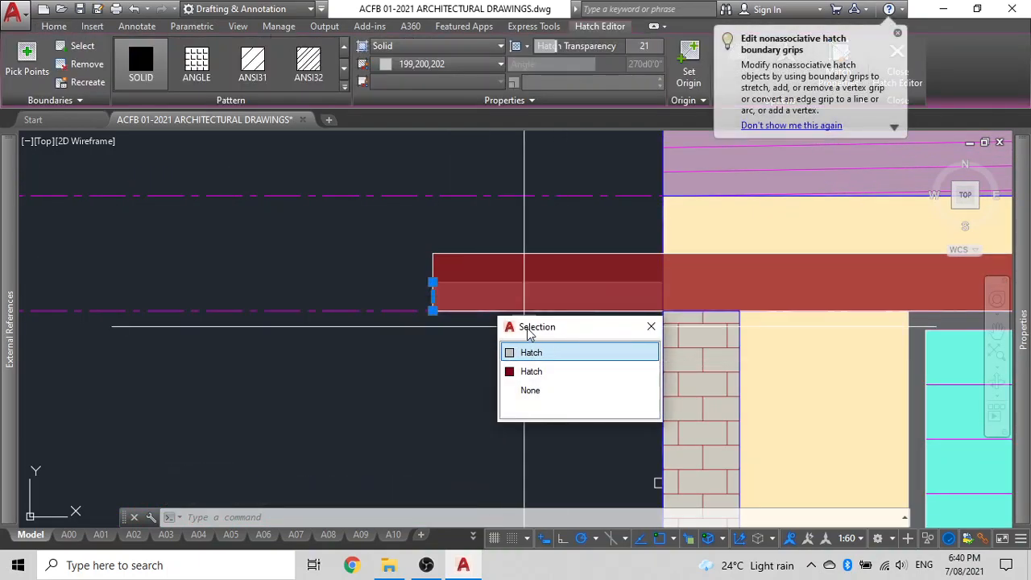
{"action": "left_click", "coordinate": [546, 354]}
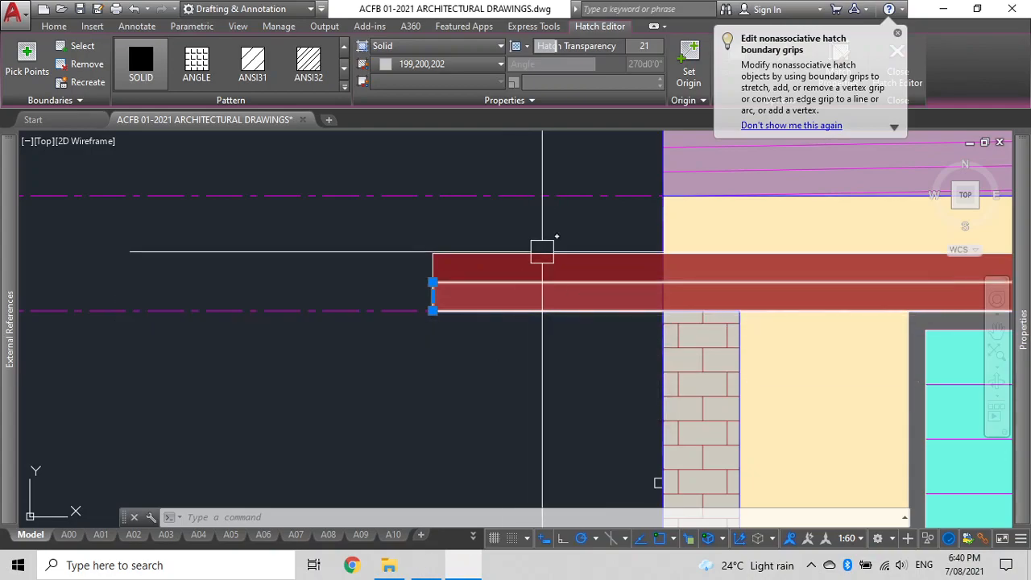
{"action": "left_click", "coordinate": [540, 287]}
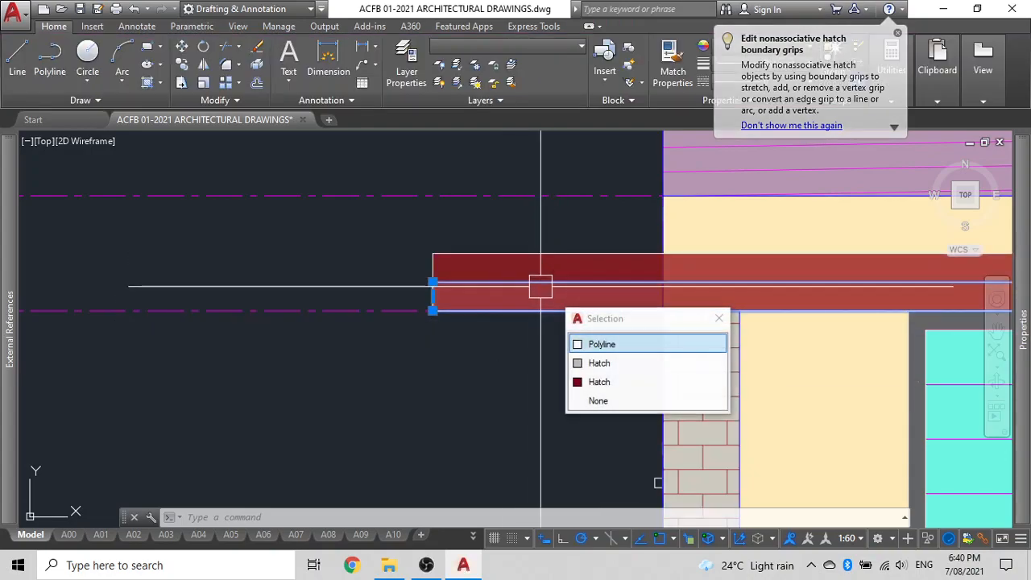
{"action": "left_click", "coordinate": [620, 345]}
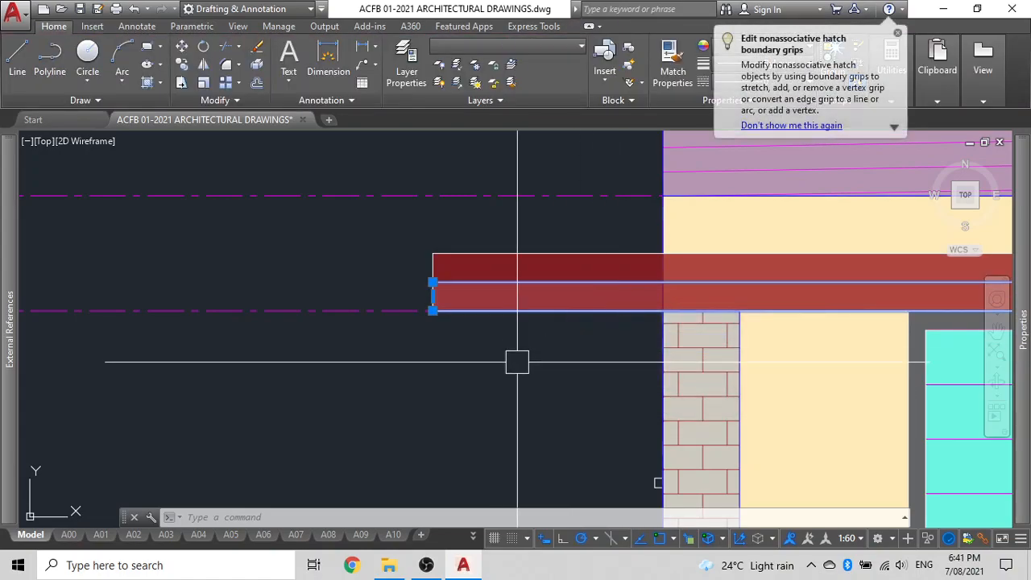
{"action": "key", "text": "Return"}
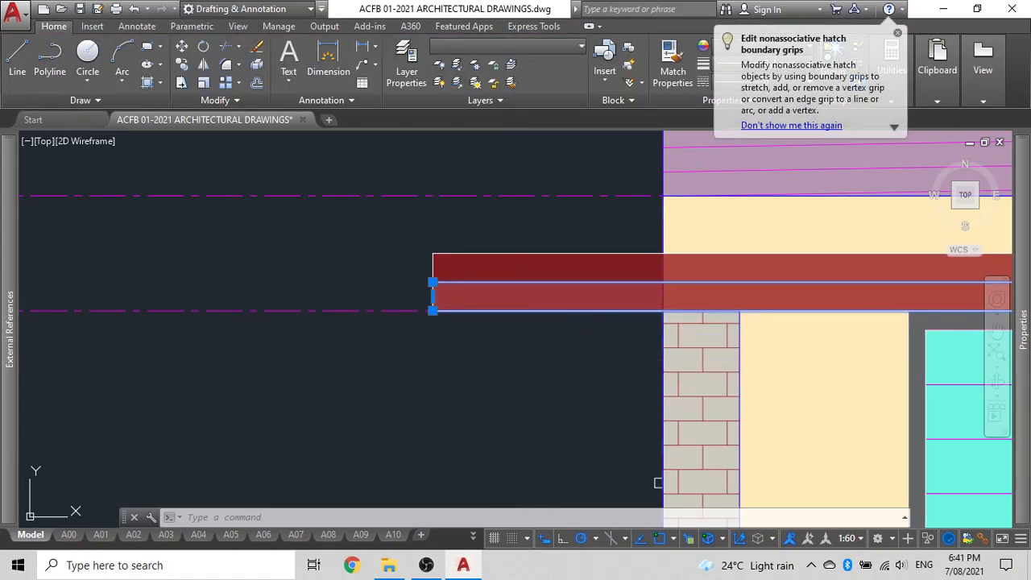
{"action": "left_click", "coordinate": [555, 429]}
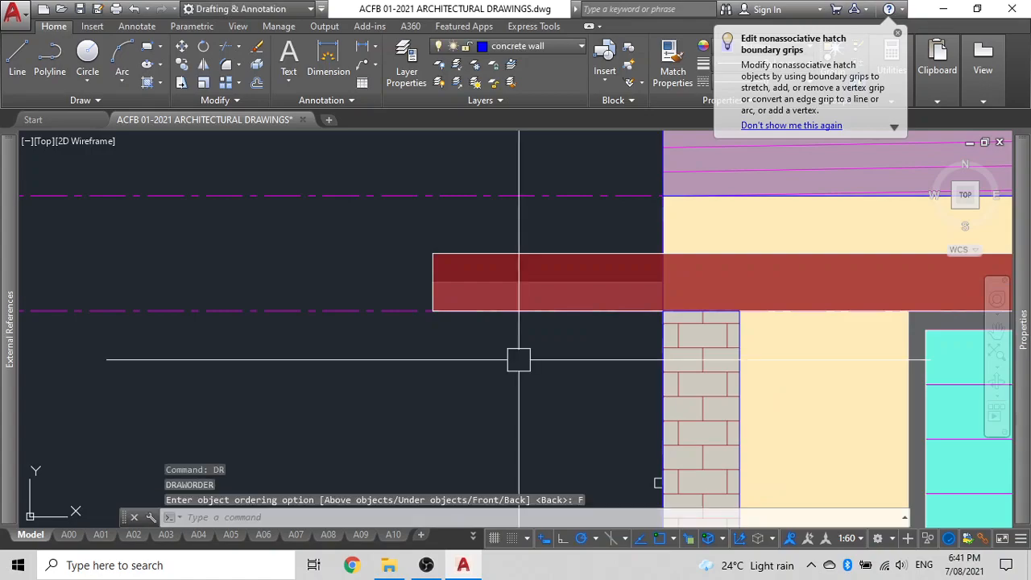
{"action": "left_click", "coordinate": [468, 291]}
{"action": "left_click", "coordinate": [468, 292]}
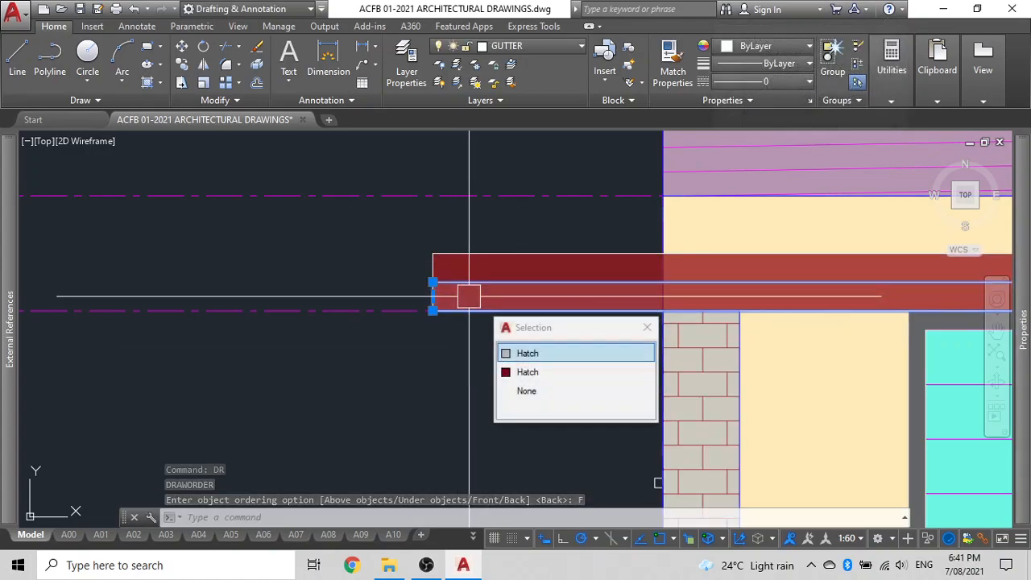
{"action": "left_click", "coordinate": [520, 350]}
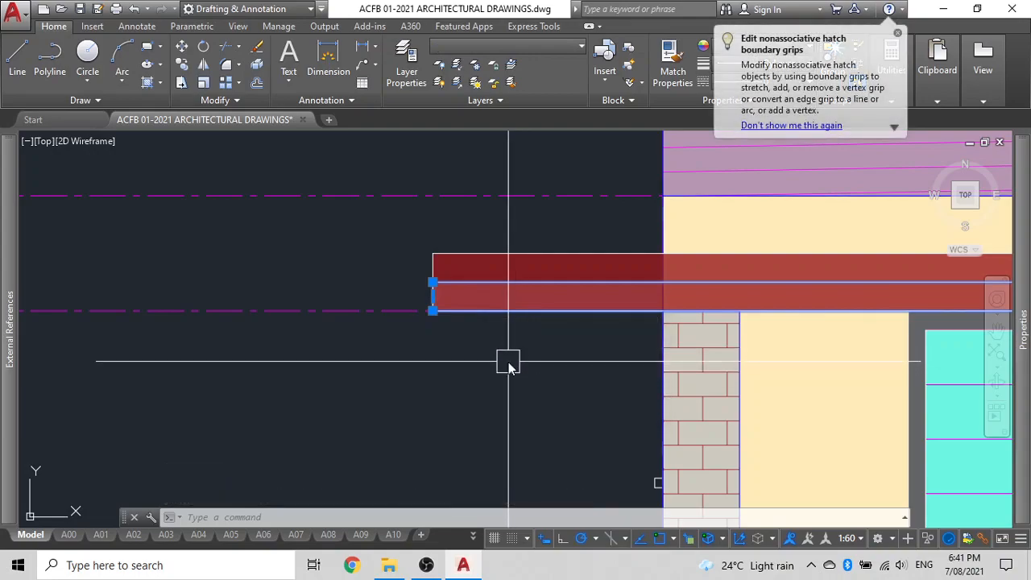
{"action": "type", "text": "dr"}
{"action": "key", "text": "Return"}
{"action": "left_click", "coordinate": [560, 415]}
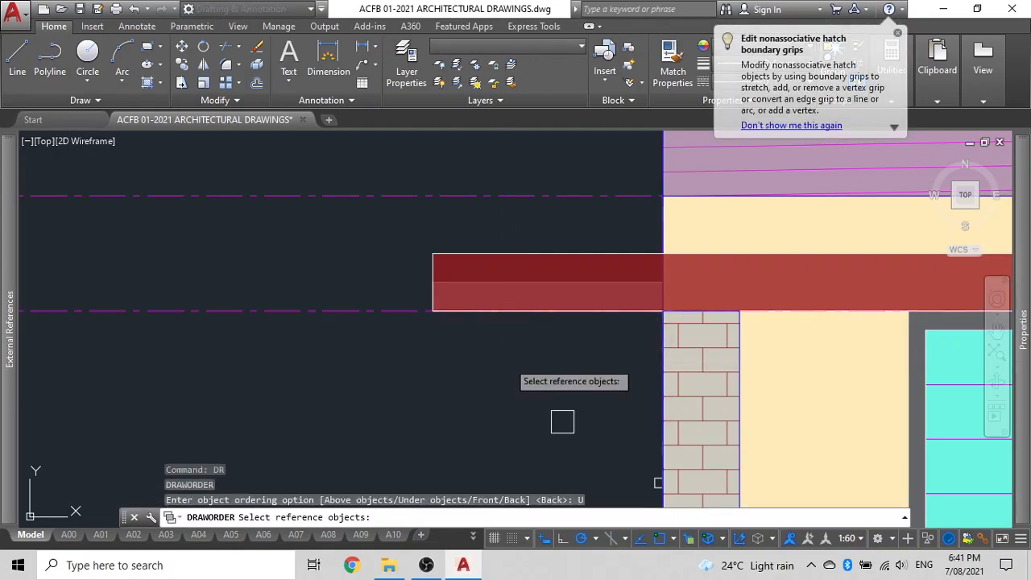
{"action": "key", "text": "Escape"}
Reselect the gutter's outline and grey hatch on the red band and set their draw order to Front
{"action": "left_click", "coordinate": [490, 293]}
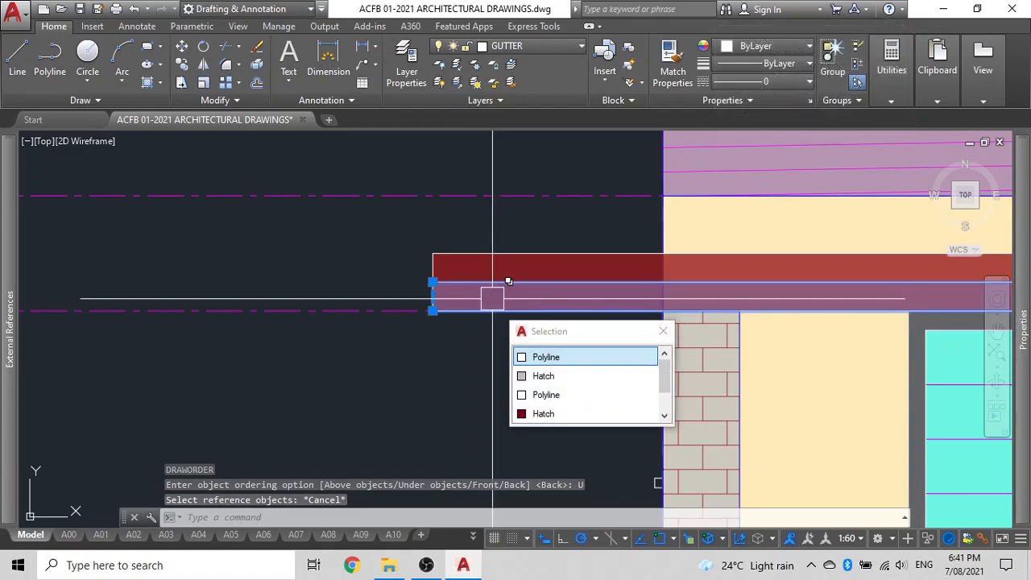
{"action": "left_click", "coordinate": [490, 293]}
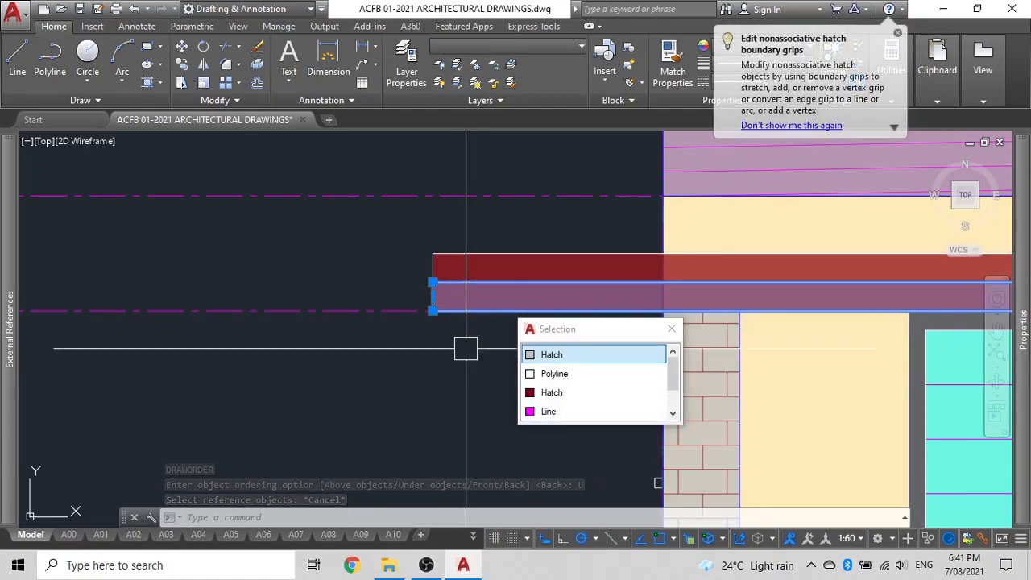
{"action": "left_click", "coordinate": [554, 357]}
{"action": "type", "text": "dr"}
{"action": "key", "text": "Return"}
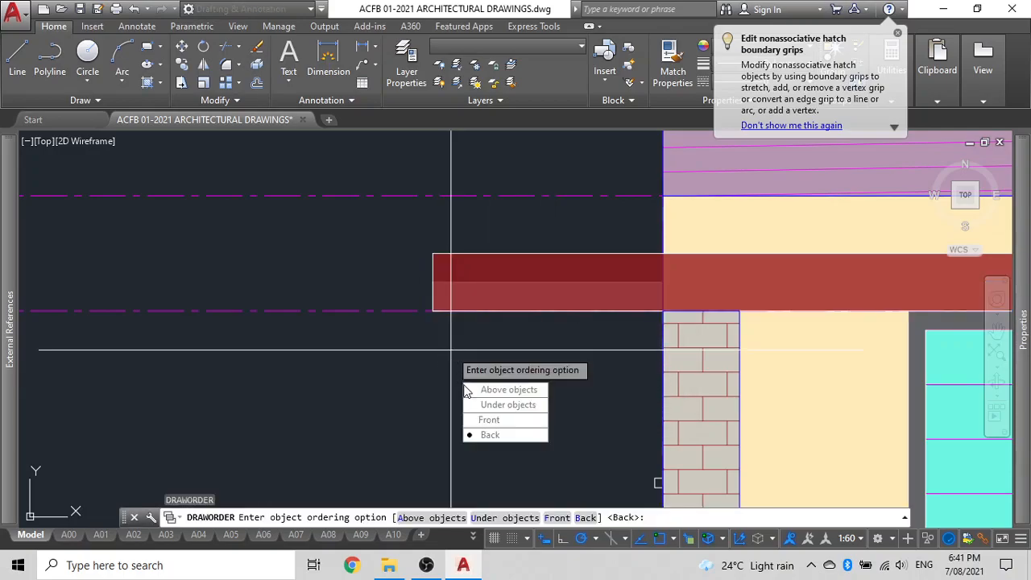
{"action": "left_click", "coordinate": [487, 421]}
{"action": "scroll", "coordinate": [460, 305], "scroll_direction": "down", "scroll_amount": 3}
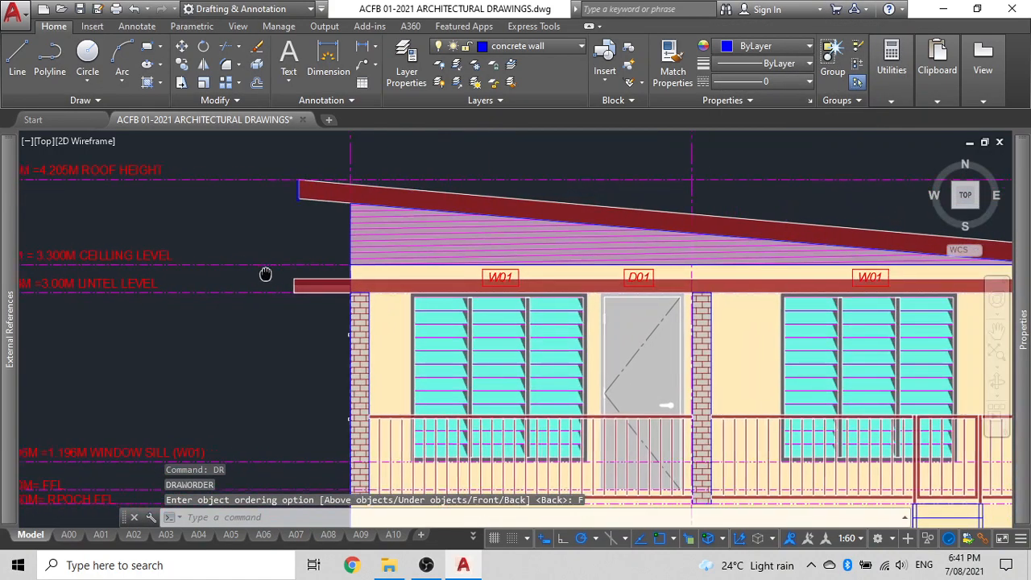
{"action": "scroll", "coordinate": [404, 265], "scroll_direction": "up", "scroll_amount": 5}
{"action": "scroll", "coordinate": [546, 242], "scroll_direction": "up", "scroll_amount": 2}
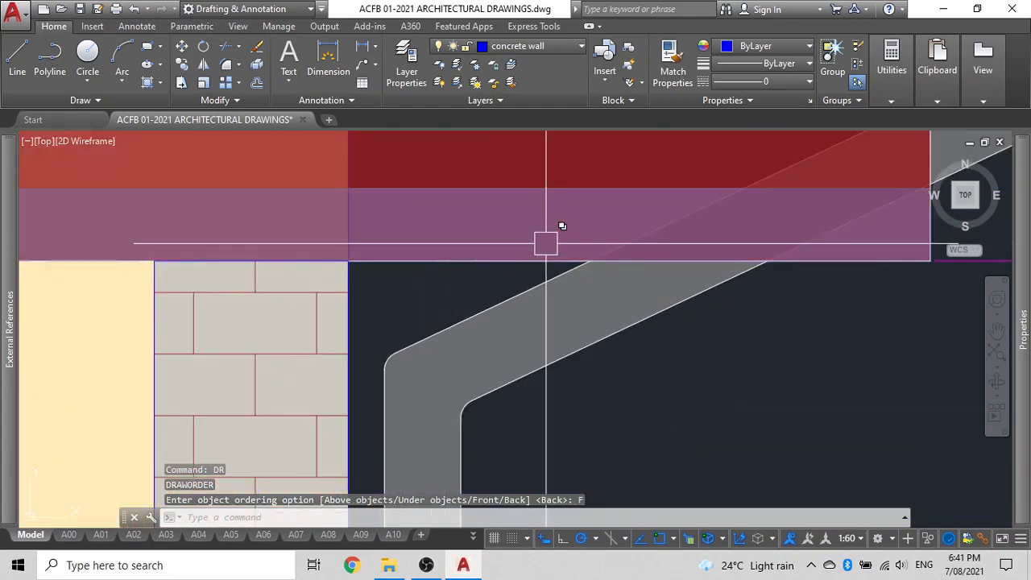
{"action": "scroll", "coordinate": [545, 242], "scroll_direction": "down", "scroll_amount": 6}
{"action": "scroll", "coordinate": [253, 234], "scroll_direction": "up", "scroll_amount": 6}
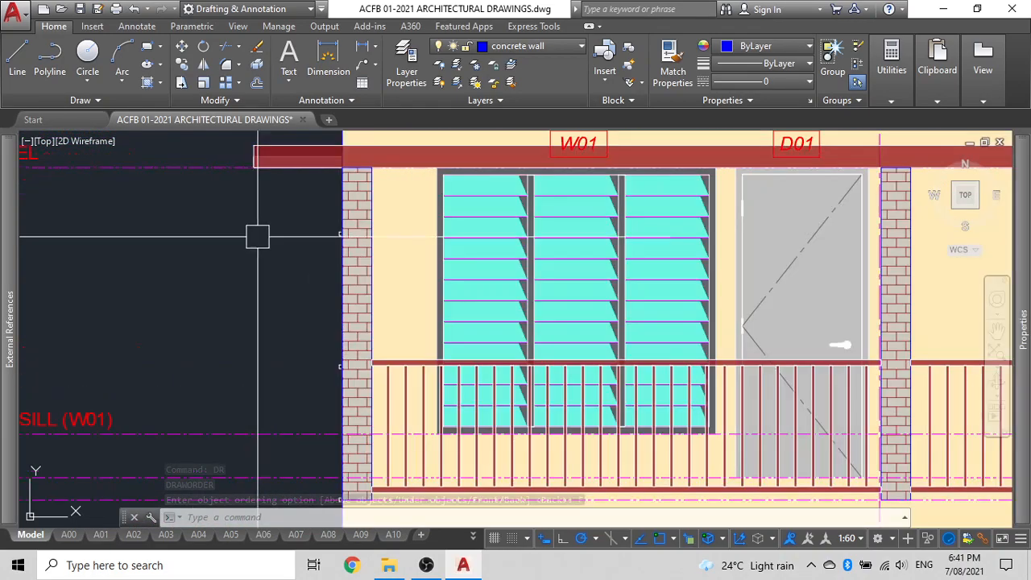
Try to show the downpipe group over the brick column by setting its draw order to Front
{"action": "left_click", "coordinate": [375, 235]}
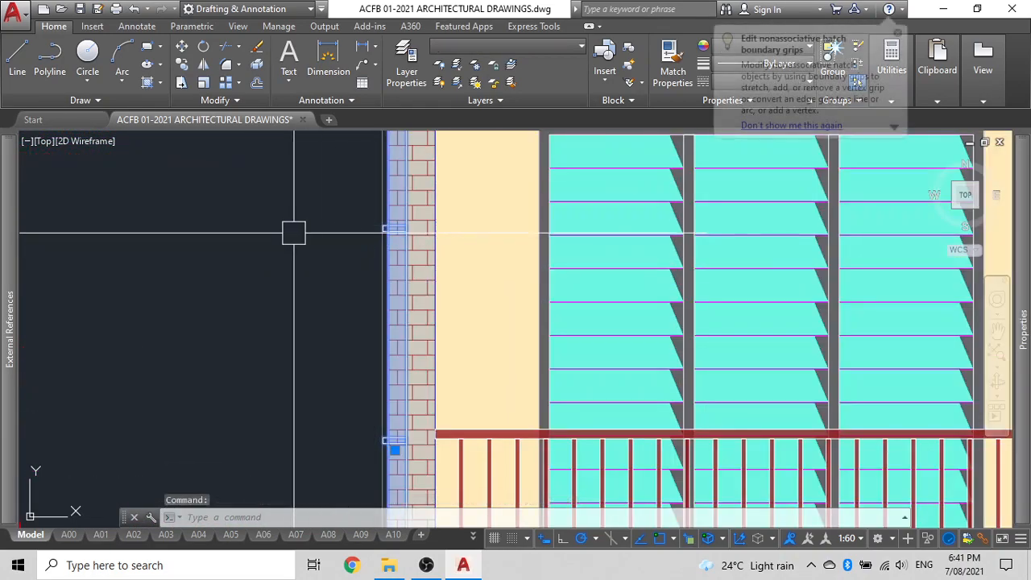
{"action": "key", "text": "space"}
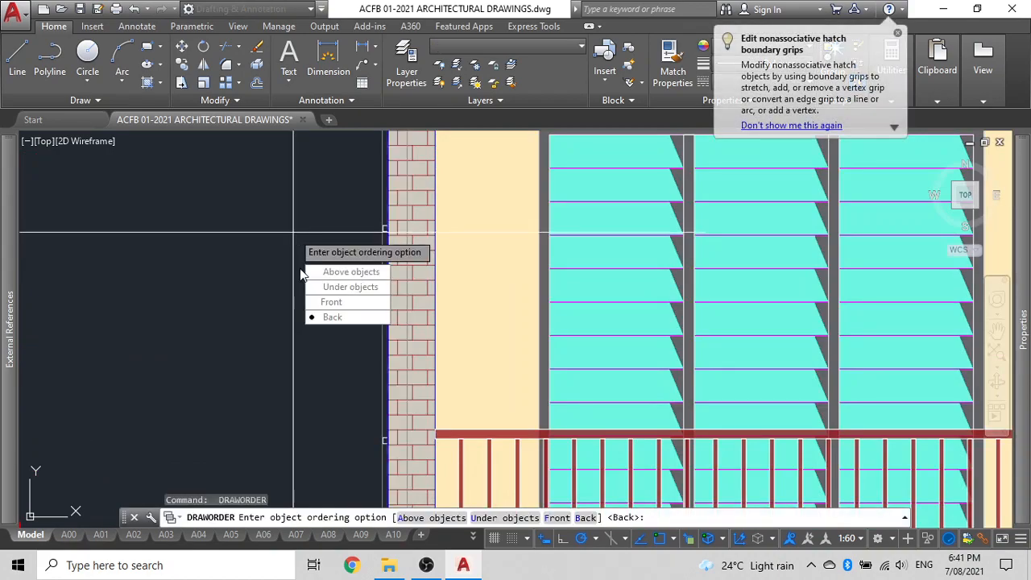
{"action": "left_click", "coordinate": [331, 301]}
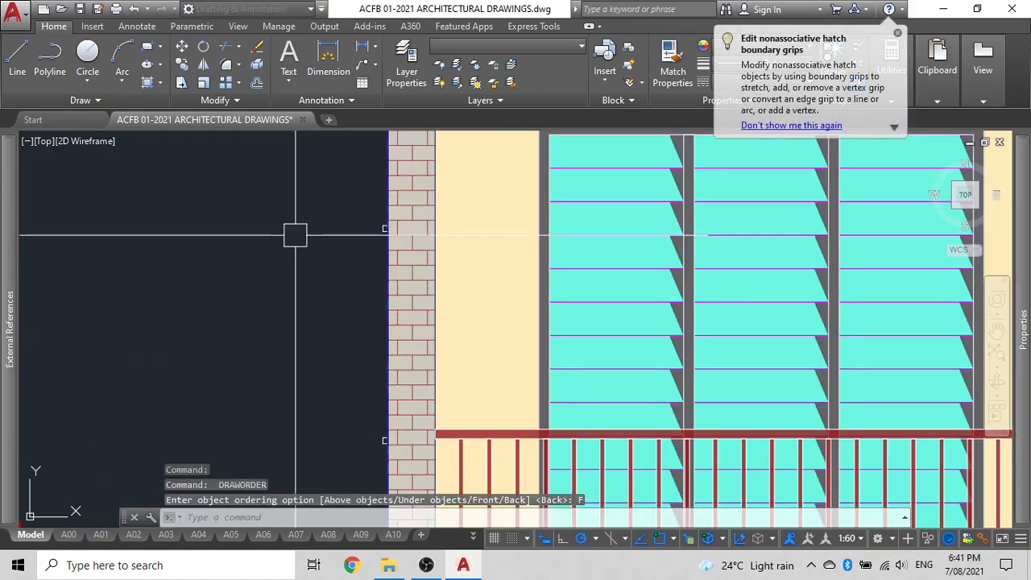
{"action": "left_click", "coordinate": [382, 224]}
{"action": "type", "text": "der"}
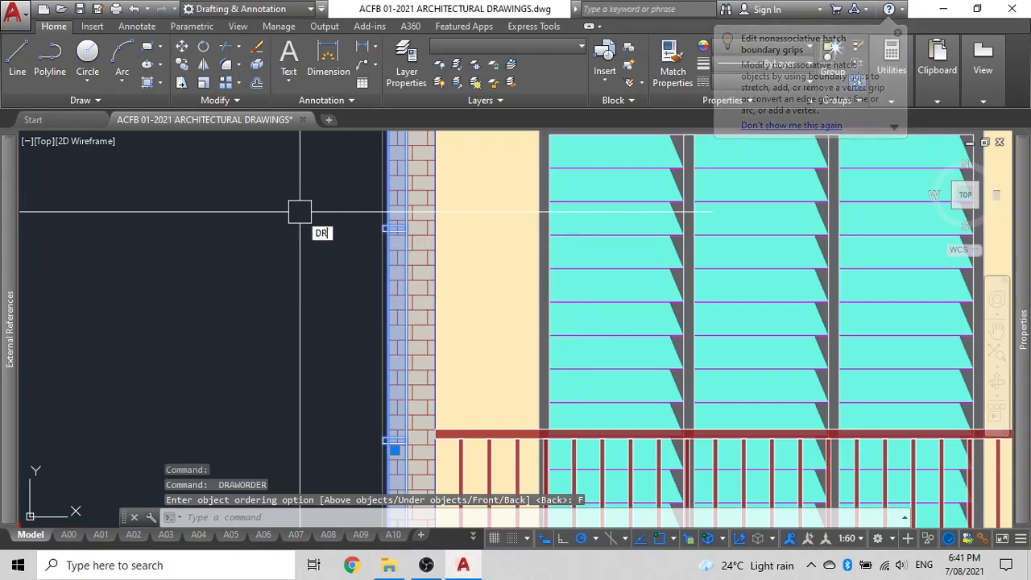
{"action": "key", "text": "Return"}
{"action": "left_click", "coordinate": [364, 305]}
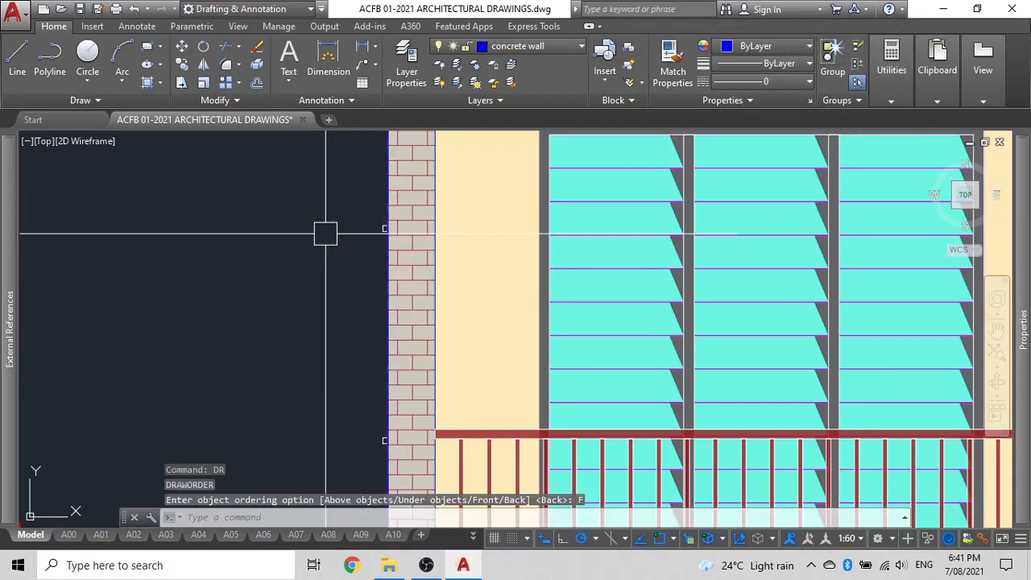
Set the downpipe group's draw order to Above objects, using the brick column group as the reference
{"action": "left_click", "coordinate": [372, 223]}
{"action": "left_click", "coordinate": [385, 228]}
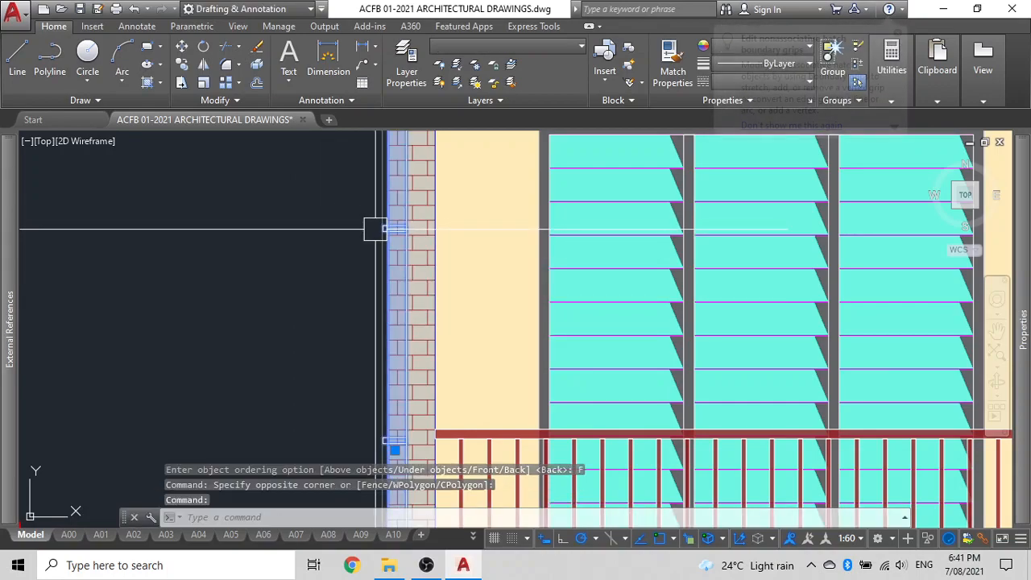
{"action": "type", "text": "der"}
{"action": "key", "text": "Return"}
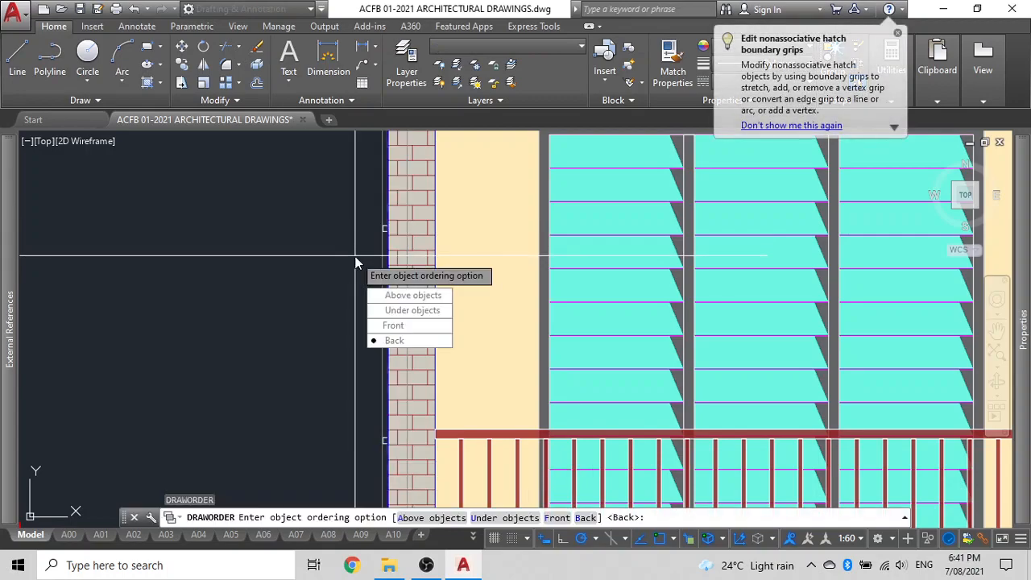
{"action": "left_click", "coordinate": [405, 297]}
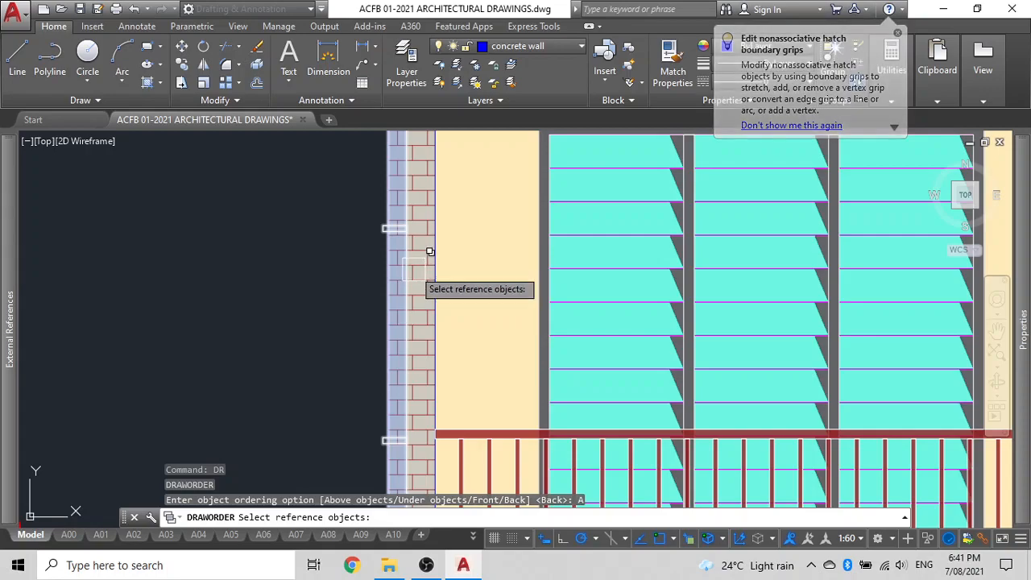
{"action": "scroll", "coordinate": [435, 259], "scroll_direction": "up", "scroll_amount": 3}
{"action": "left_click", "coordinate": [441, 262]}
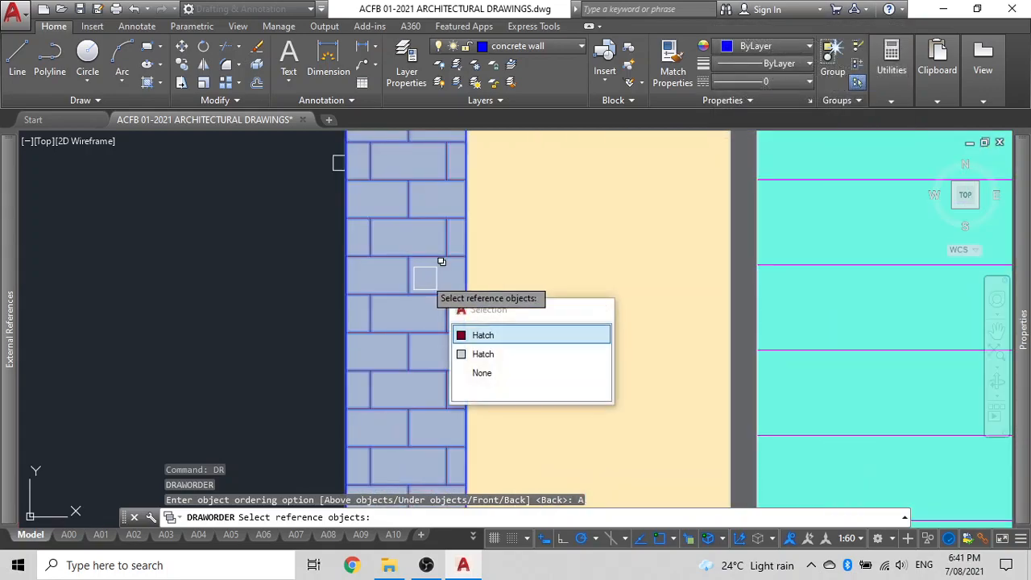
{"action": "key", "text": "Return"}
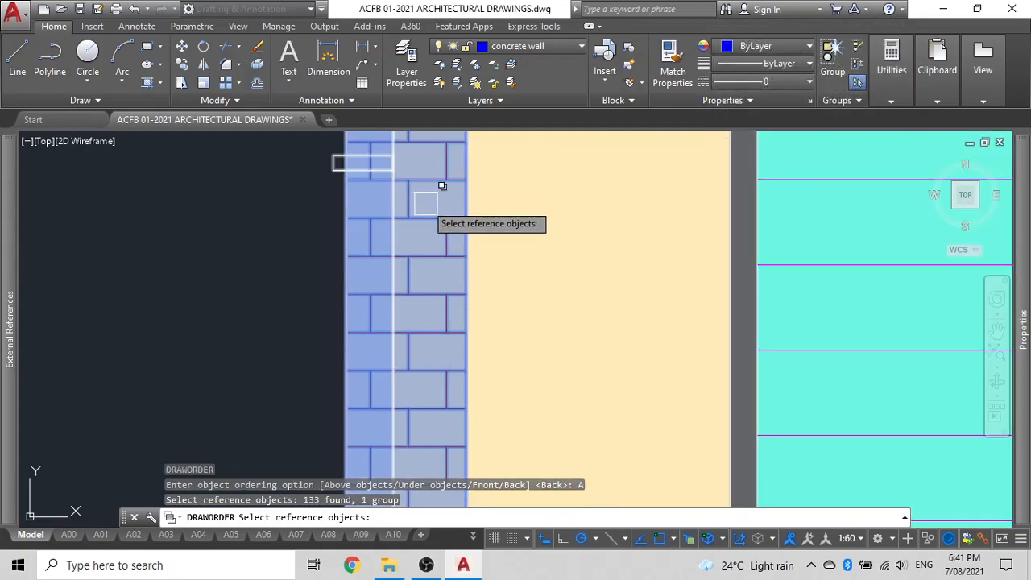
{"action": "left_click", "coordinate": [439, 189]}
{"action": "left_click", "coordinate": [478, 258]}
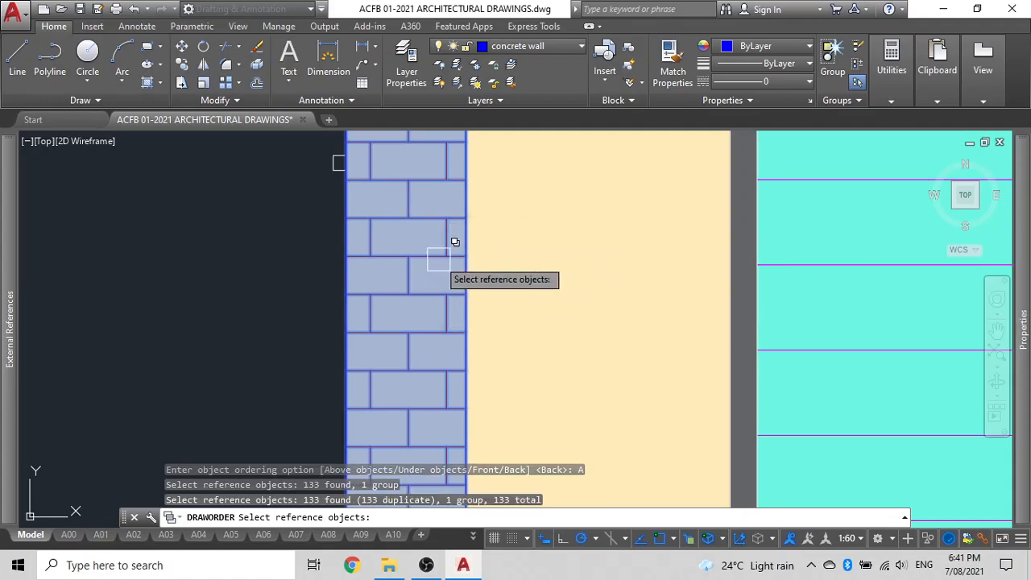
{"action": "scroll", "coordinate": [441, 245], "scroll_direction": "down", "scroll_amount": 8}
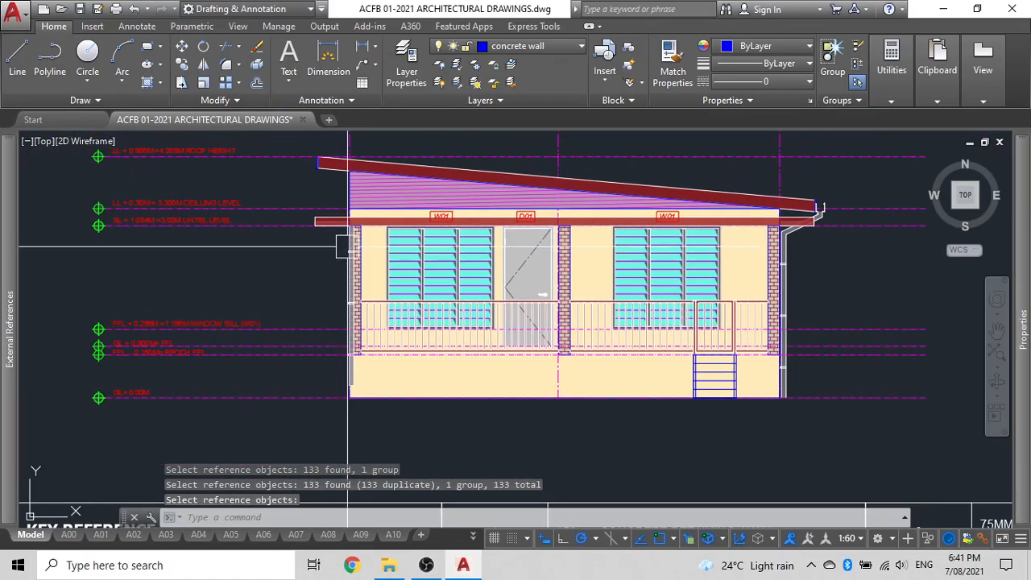
Set the gutter outline and grey hatch's draw order to Above objects, using the red band group as the reference
{"action": "scroll", "coordinate": [282, 168], "scroll_direction": "up", "scroll_amount": 6}
{"action": "left_click", "coordinate": [296, 227]}
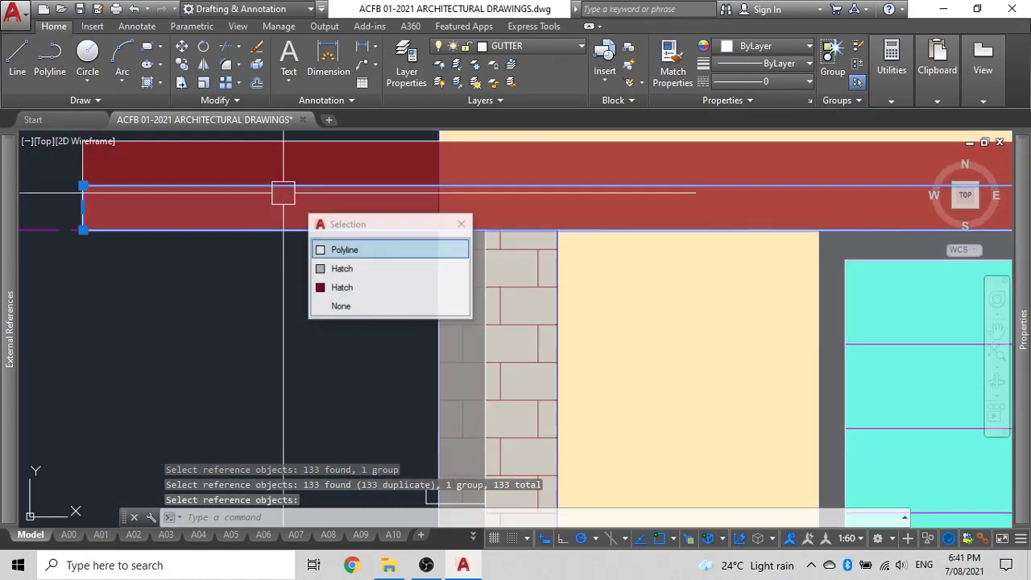
{"action": "left_click", "coordinate": [350, 250]}
{"action": "left_click", "coordinate": [328, 210]}
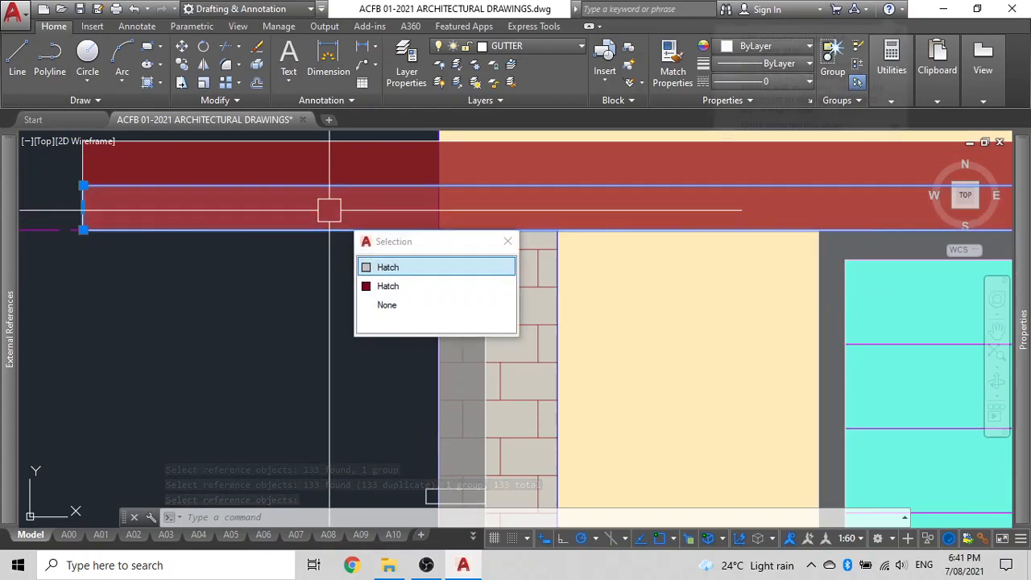
{"action": "left_click", "coordinate": [393, 269]}
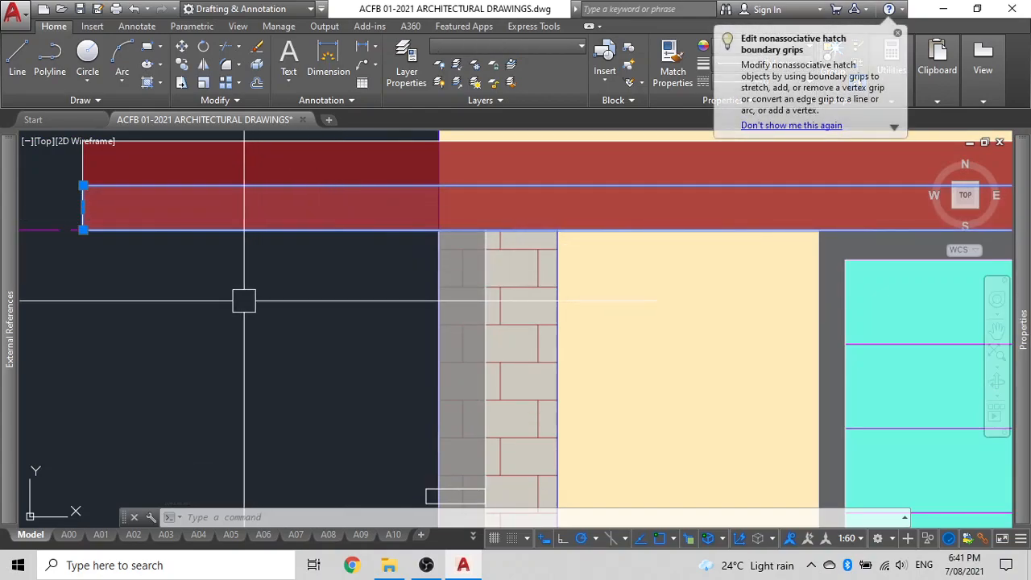
{"action": "type", "text": "der"}
{"action": "key", "text": "Return"}
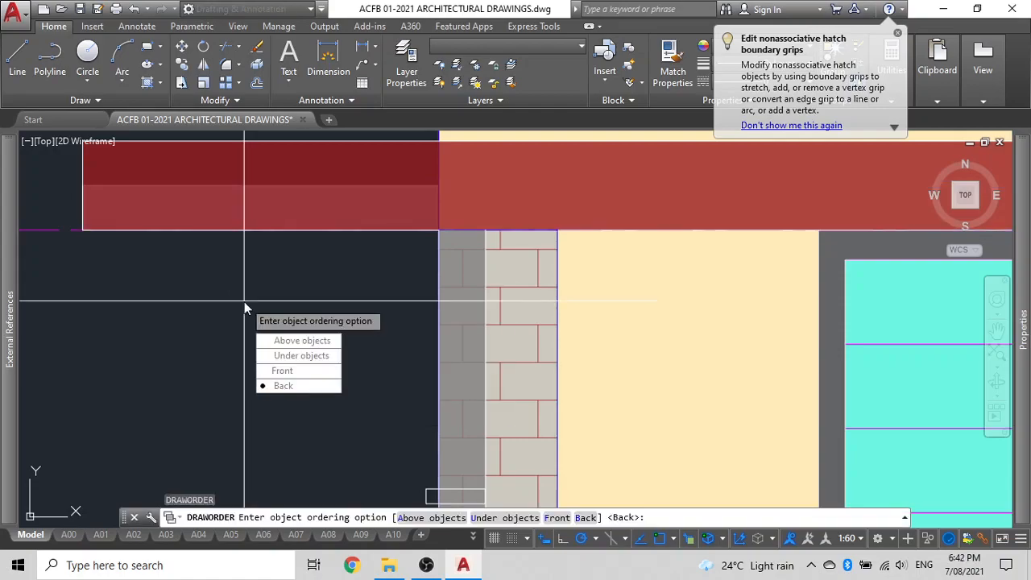
{"action": "left_click", "coordinate": [276, 345]}
{"action": "left_click", "coordinate": [305, 157]}
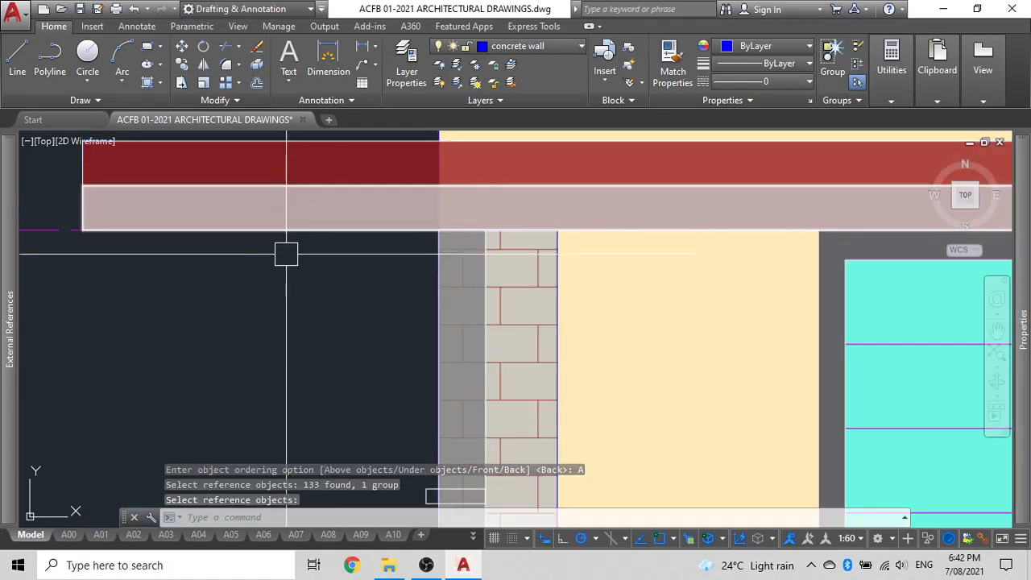
{"action": "scroll", "coordinate": [285, 253], "scroll_direction": "down", "scroll_amount": 3}
{"action": "scroll", "coordinate": [317, 259], "scroll_direction": "down", "scroll_amount": 3}
{"action": "scroll", "coordinate": [272, 274], "scroll_direction": "up", "scroll_amount": 2}
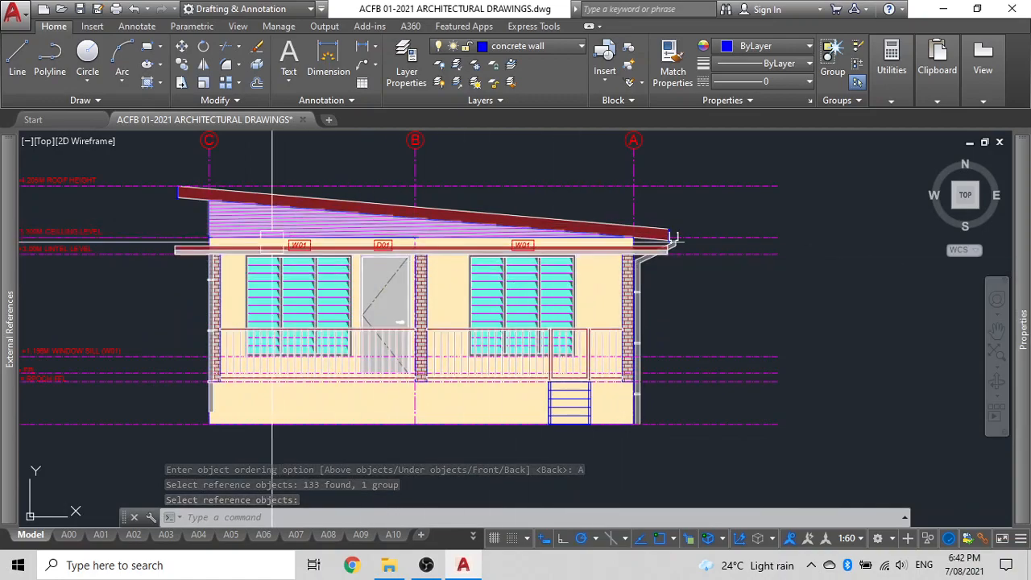
{"action": "left_click", "coordinate": [236, 280]}
{"action": "key", "text": "Return"}
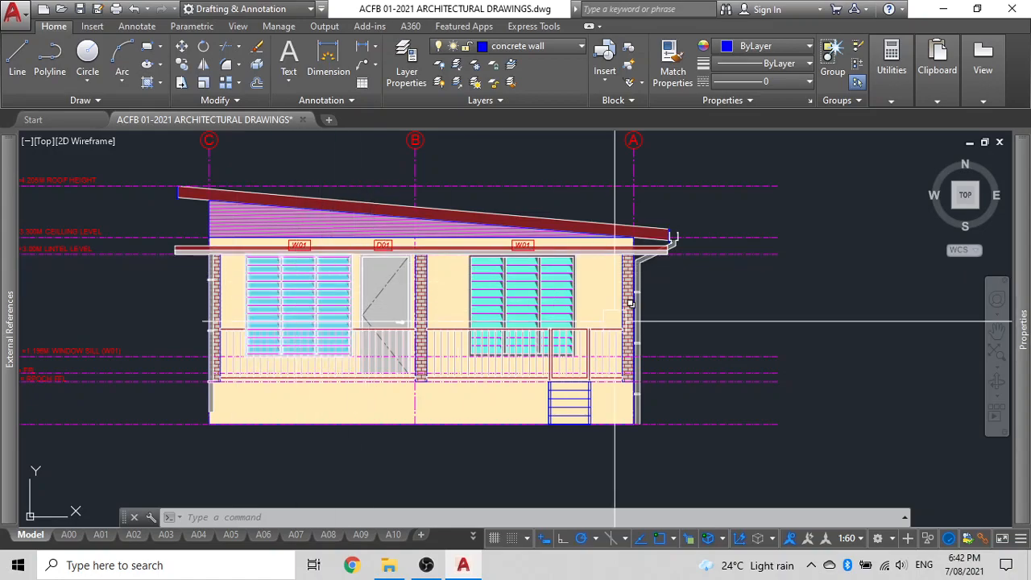
{"action": "scroll", "coordinate": [499, 271], "scroll_direction": "down", "scroll_amount": 4}
{"action": "scroll", "coordinate": [519, 266], "scroll_direction": "up", "scroll_amount": 4}
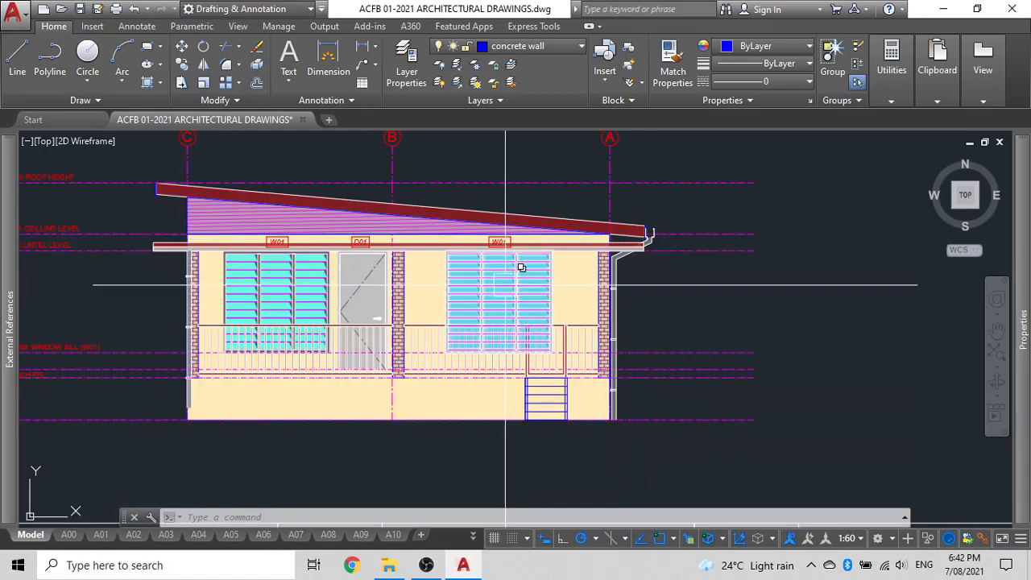
{"action": "scroll", "coordinate": [521, 267], "scroll_direction": "down", "scroll_amount": 4}
{"action": "middle_click_drag", "start_coordinate": [502, 287], "coordinate": [428, 242]}
{"action": "scroll", "coordinate": [626, 256], "scroll_direction": "up", "scroll_amount": 4}
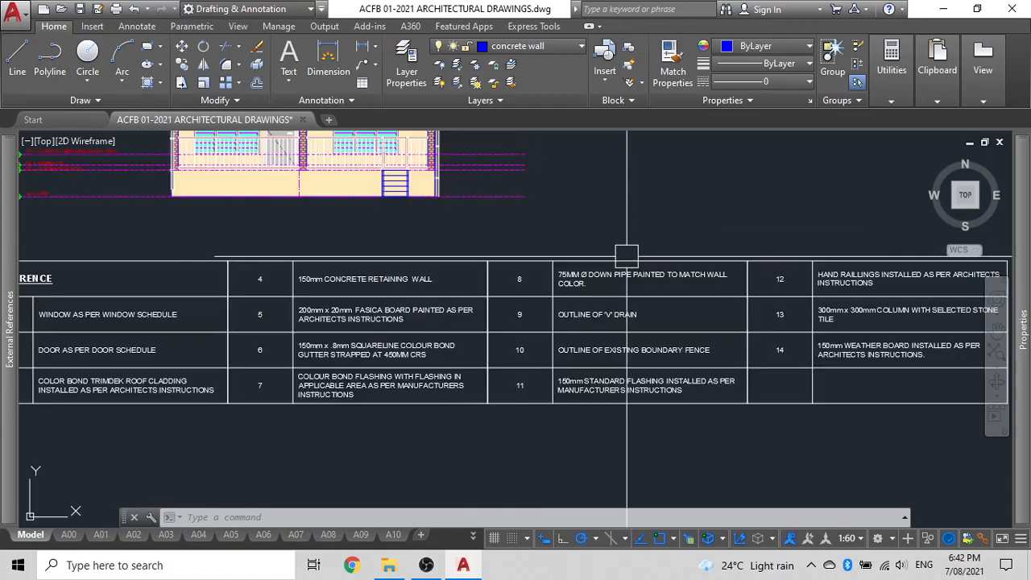
Examine the numbered entries of the key reference table below the elevation, including the cell for the window note
{"action": "scroll", "coordinate": [575, 269], "scroll_direction": "down", "scroll_amount": 2}
{"action": "left_click", "coordinate": [233, 274]}
{"action": "key", "text": "Escape"}
{"action": "scroll", "coordinate": [239, 274], "scroll_direction": "up", "scroll_amount": 2}
{"action": "left_click", "coordinate": [239, 274]}
{"action": "key", "text": "Escape"}
{"action": "left_click", "coordinate": [261, 310]}
{"action": "key", "text": "Escape"}
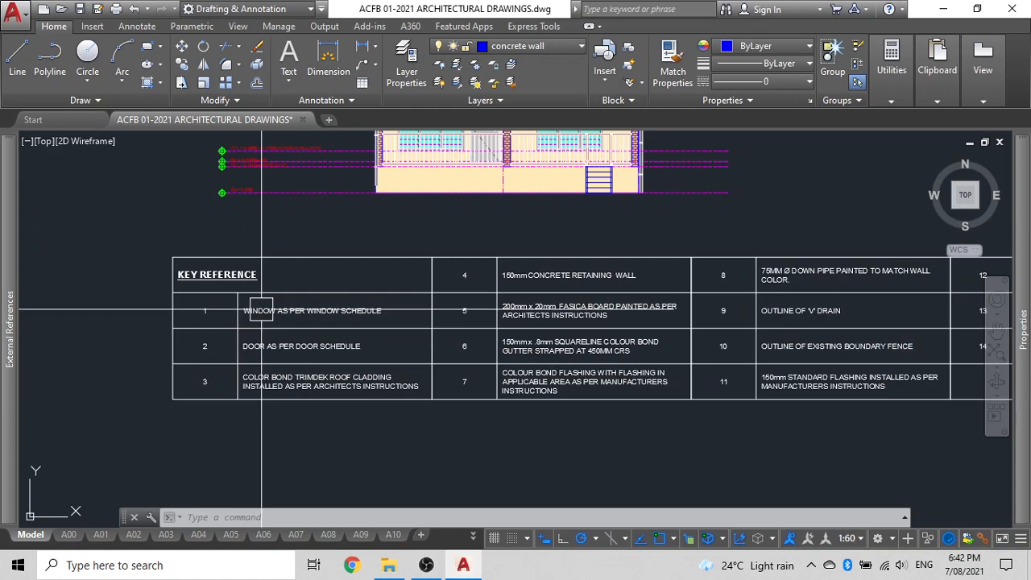
{"action": "left_click", "coordinate": [261, 310]}
{"action": "left_click", "coordinate": [206, 310]}
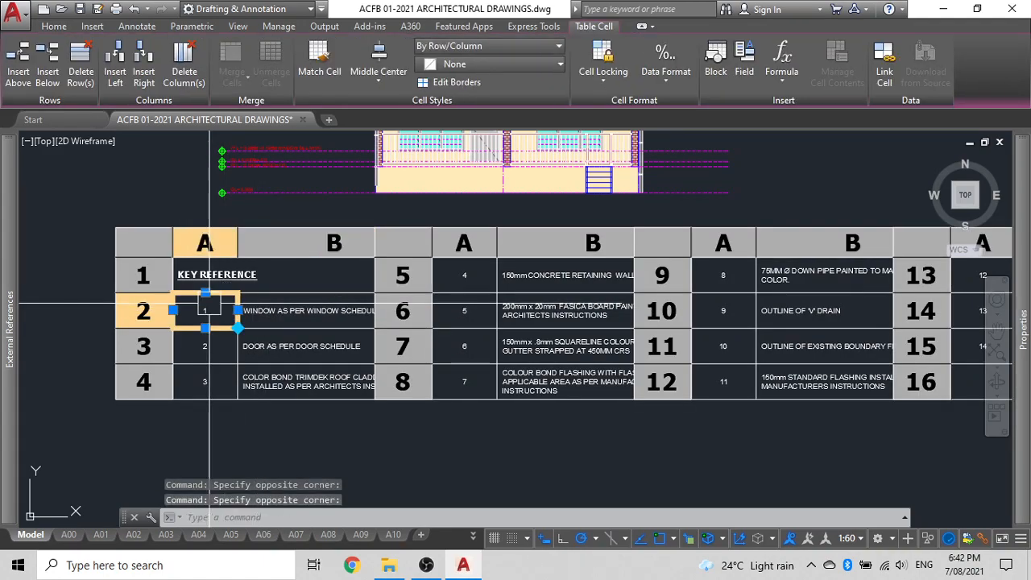
{"action": "scroll", "coordinate": [271, 321], "scroll_direction": "up", "scroll_amount": 2}
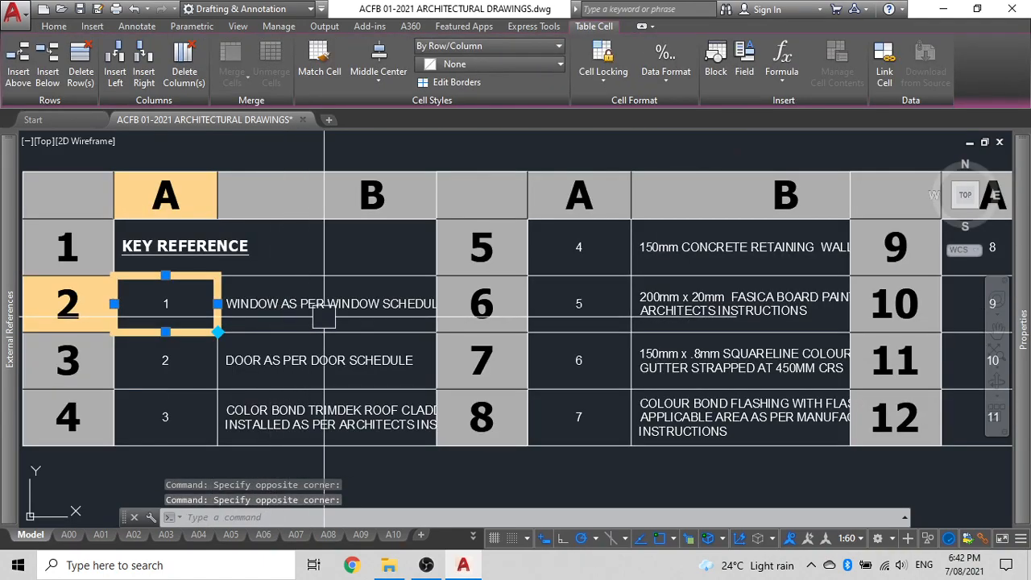
{"action": "scroll", "coordinate": [327, 311], "scroll_direction": "down", "scroll_amount": 4}
{"action": "scroll", "coordinate": [593, 198], "scroll_direction": "up", "scroll_amount": 5}
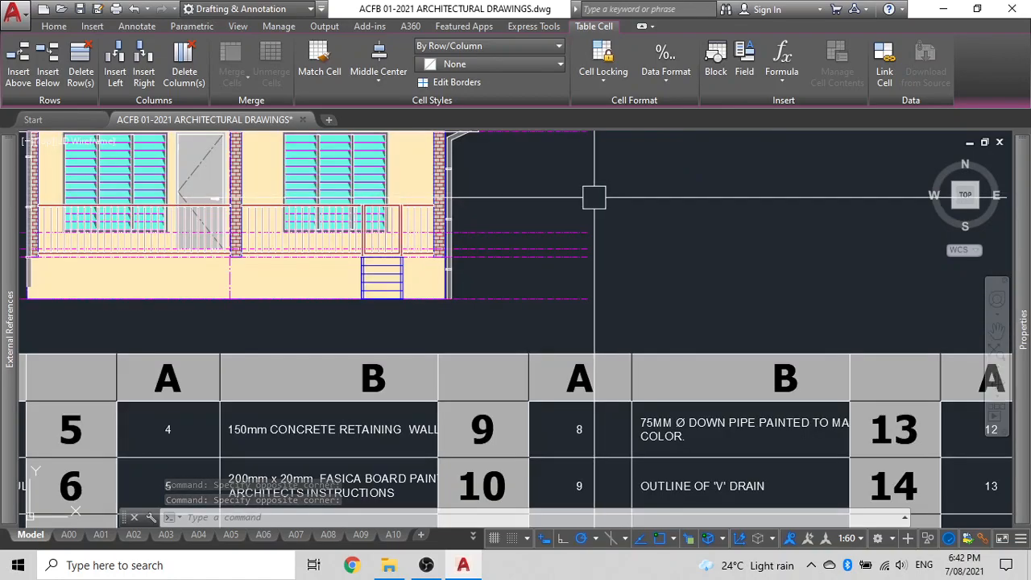
{"action": "key", "text": "Escape"}
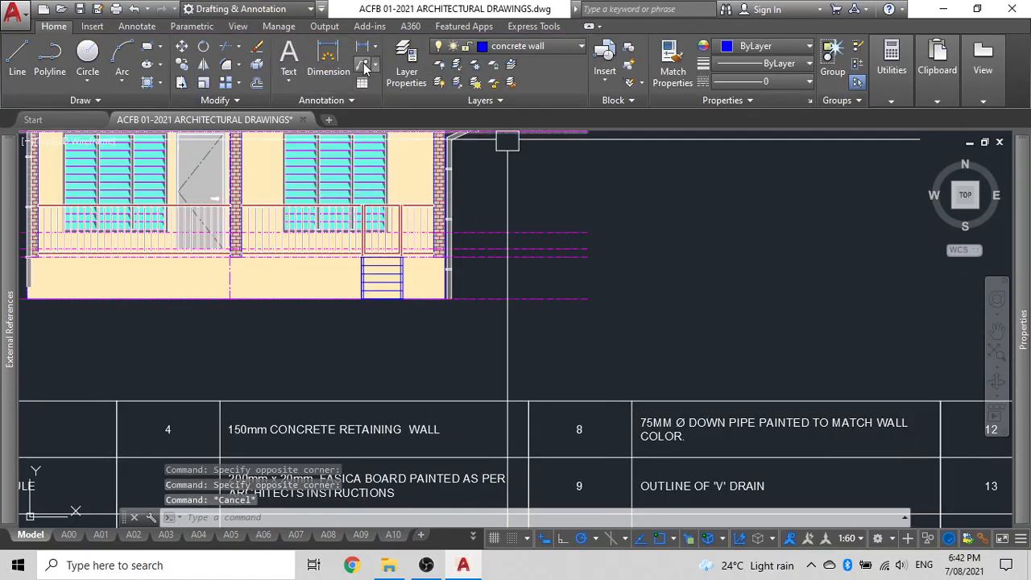
Make the text layer current and place a horizontal multileader labelled 1, pointing toward the downpipe, in the space beside the elevation
{"action": "left_click", "coordinate": [551, 47]}
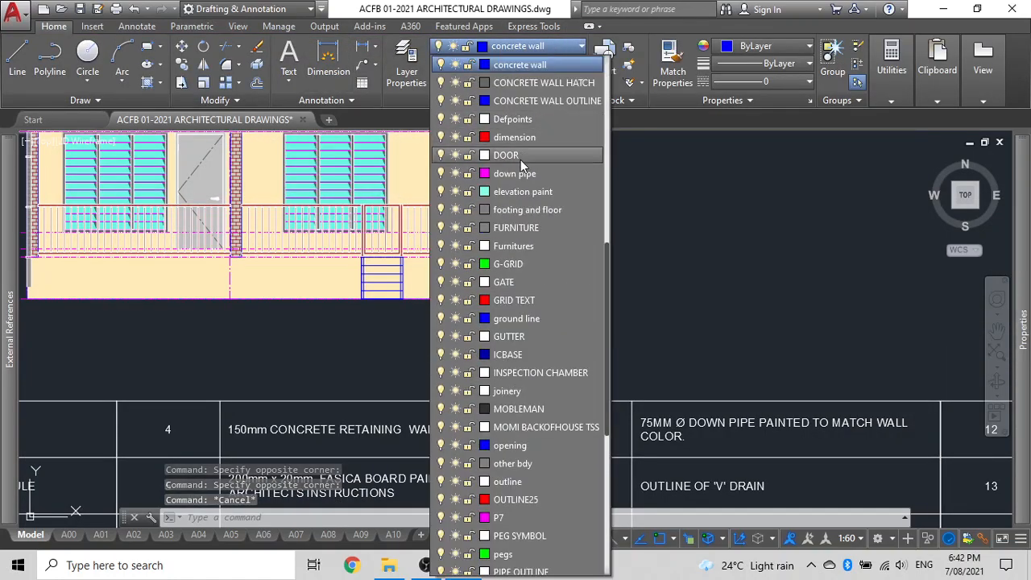
{"action": "scroll", "coordinate": [518, 532], "scroll_direction": "down", "scroll_amount": 4}
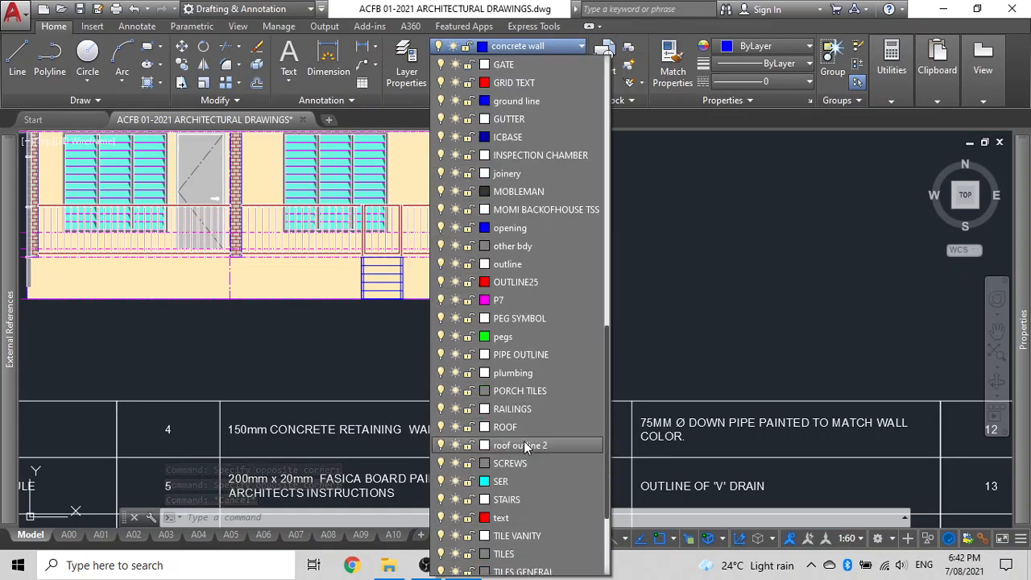
{"action": "left_click", "coordinate": [501, 519]}
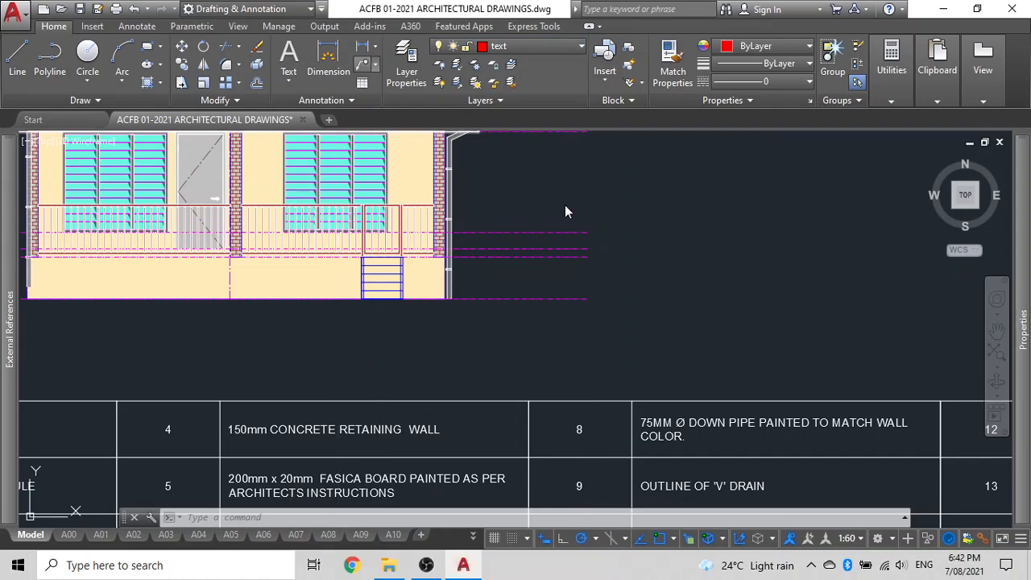
{"action": "key", "text": "Return"}
{"action": "left_click", "coordinate": [610, 153]}
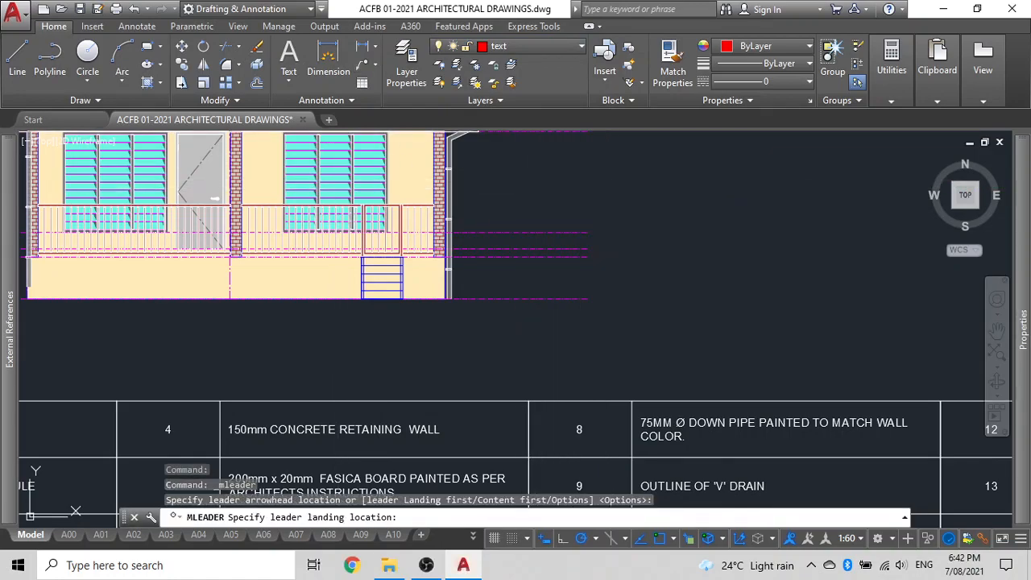
{"action": "left_click", "coordinate": [614, 189]}
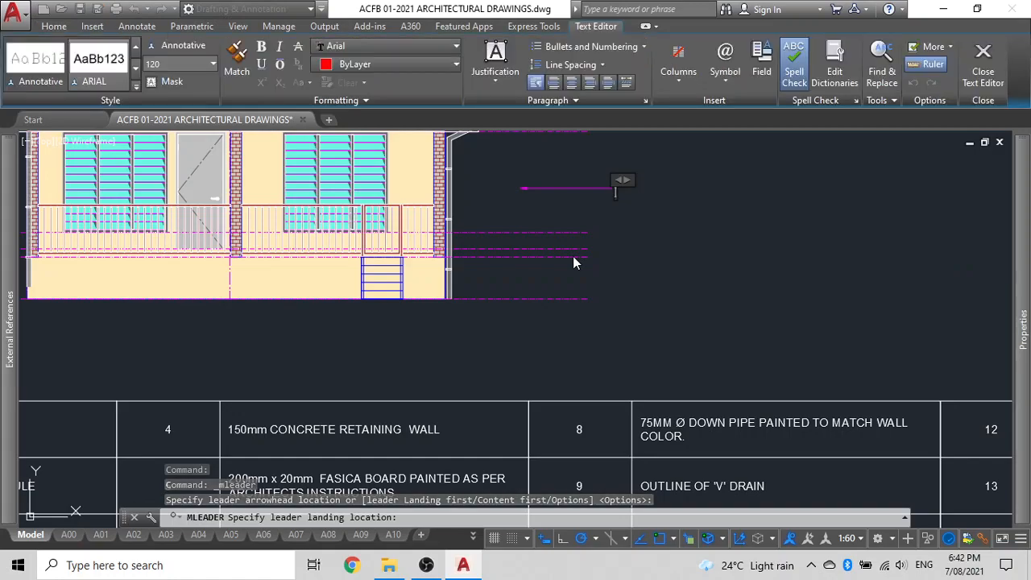
{"action": "left_click", "coordinate": [660, 210]}
{"action": "left_click", "coordinate": [574, 187]}
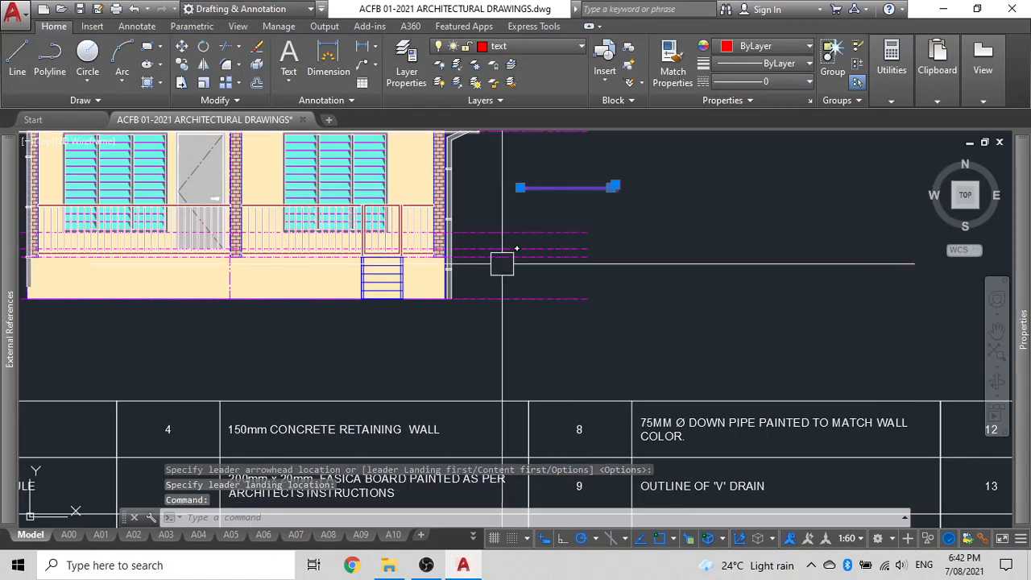
{"action": "left_click", "coordinate": [644, 241]}
{"action": "key", "text": "Escape"}
{"action": "key", "text": "Escape"}
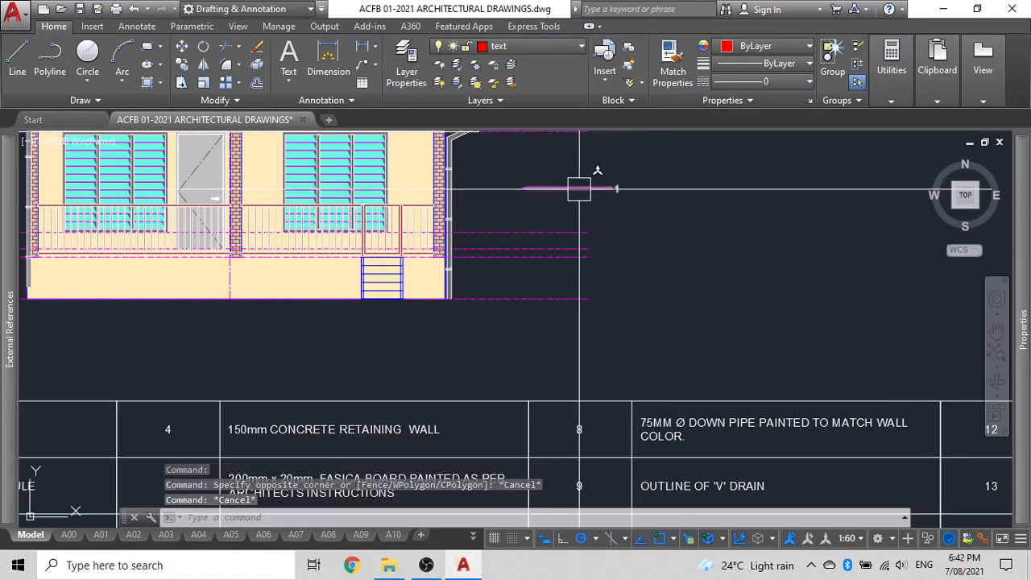
Check the annotative scale in the properties of the grid line A block
{"action": "scroll", "coordinate": [438, 362], "scroll_direction": "down", "scroll_amount": 4}
{"action": "scroll", "coordinate": [432, 226], "scroll_direction": "up", "scroll_amount": 2}
{"action": "left_click", "coordinate": [438, 175]}
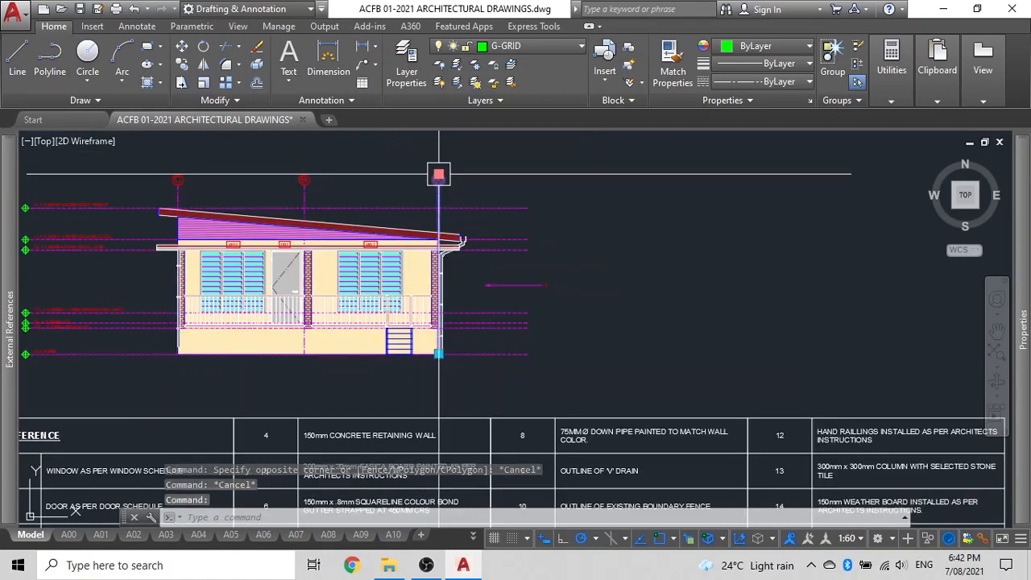
{"action": "mouse_move", "coordinate": [1022, 237]}
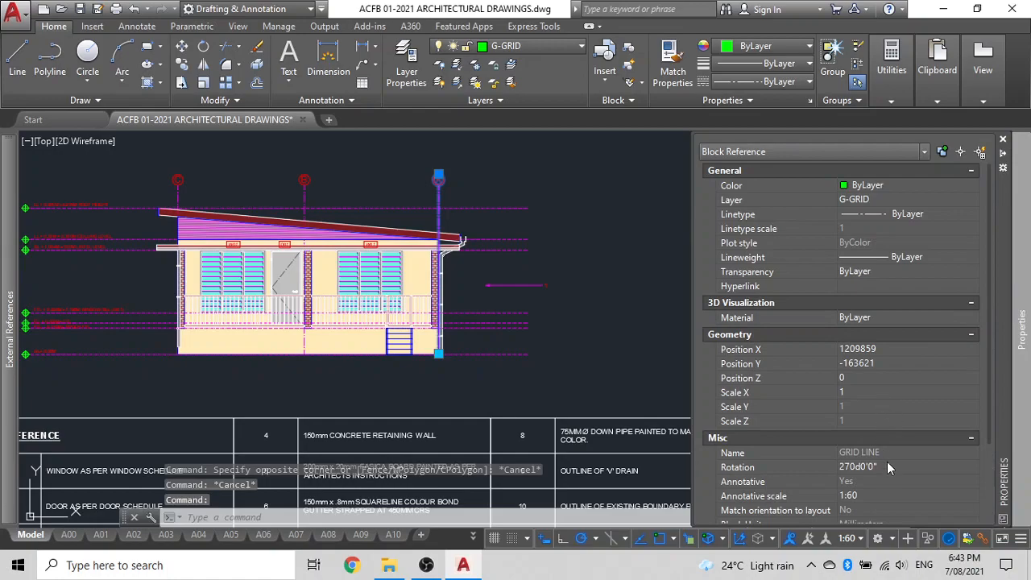
{"action": "left_click", "coordinate": [869, 494]}
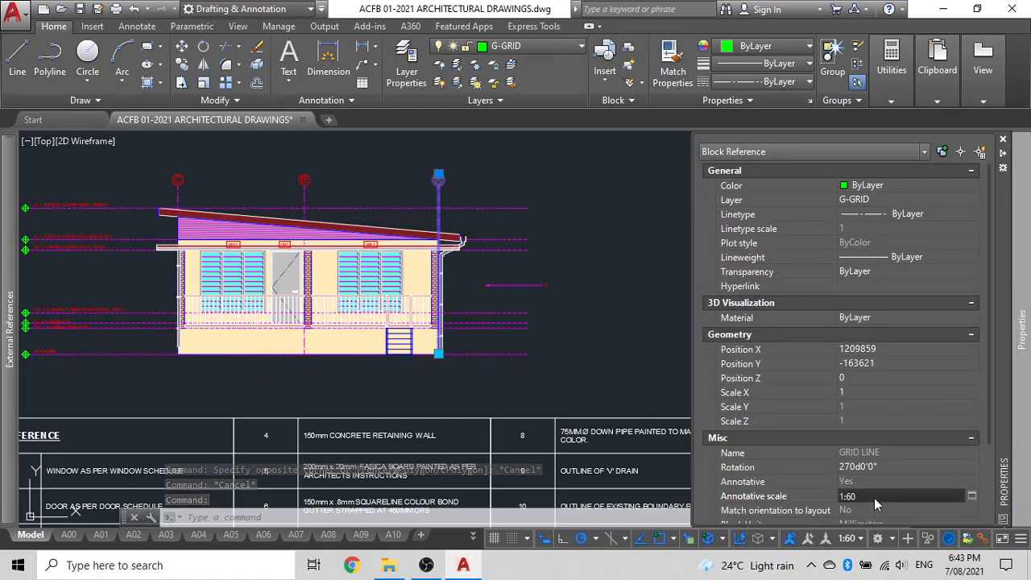
{"action": "key", "text": "Escape"}
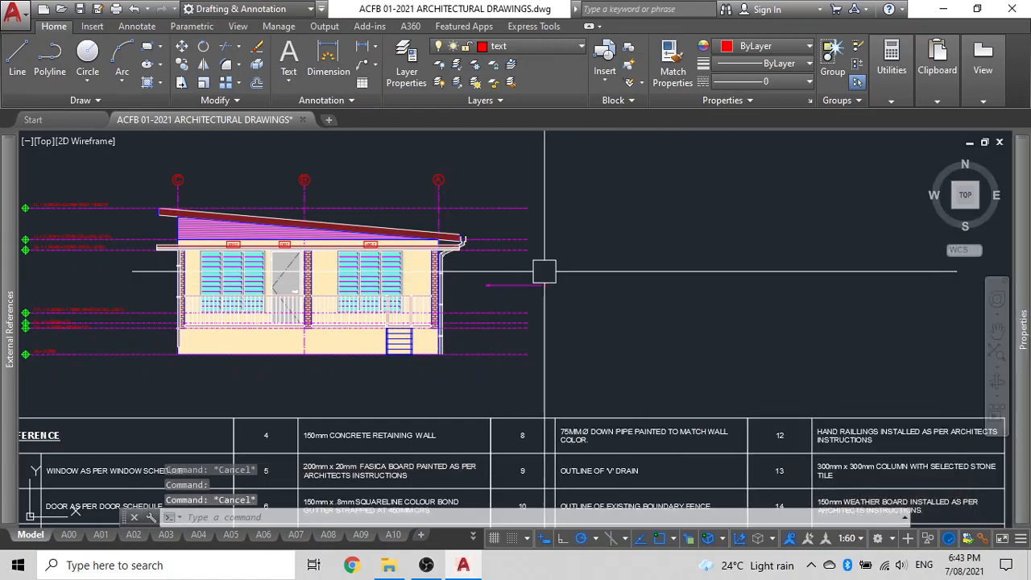
Move the leader labelled 1 horizontally closer to the downpipe
{"action": "scroll", "coordinate": [541, 272], "scroll_direction": "up", "scroll_amount": 4}
{"action": "left_click", "coordinate": [535, 303]}
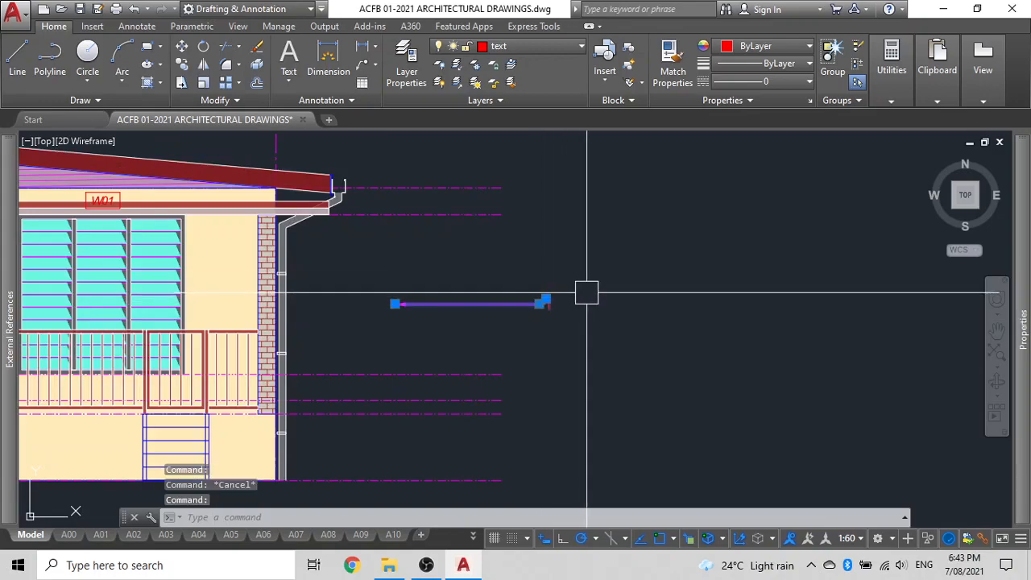
{"action": "type", "text": "m"}
{"action": "key", "text": "Return"}
{"action": "left_click", "coordinate": [604, 265]}
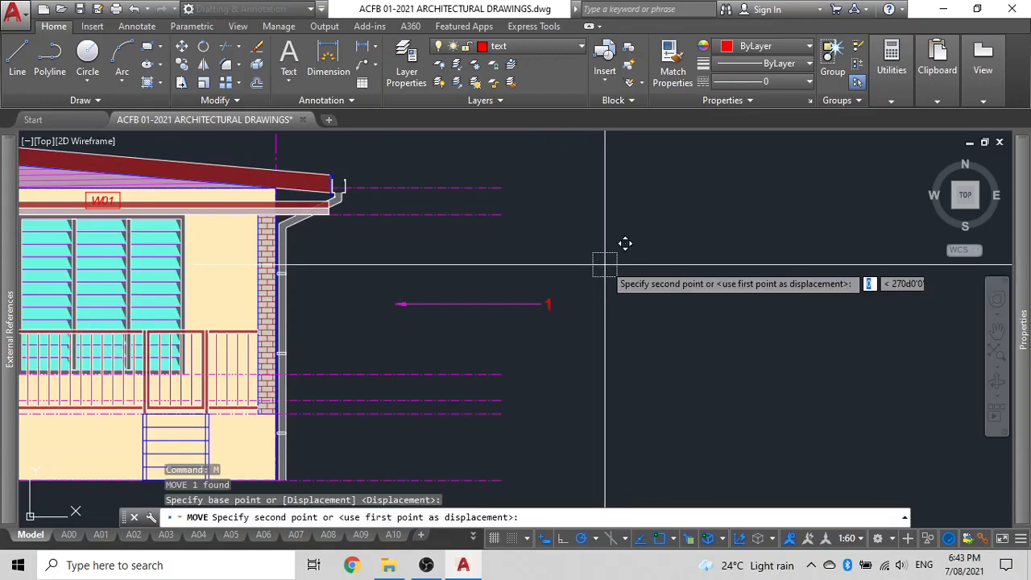
{"action": "left_click", "coordinate": [521, 264]}
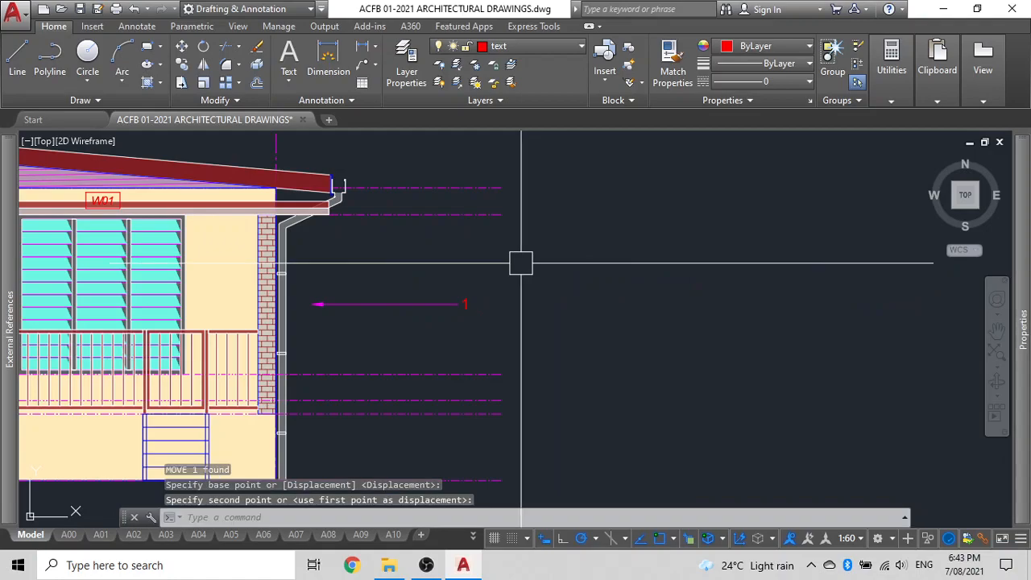
Draw a vertical construction line through the landing of the leader labelled 1
{"action": "scroll", "coordinate": [520, 263], "scroll_direction": "down", "scroll_amount": 4}
{"action": "type", "text": "xl"}
{"action": "key", "text": "Return"}
{"action": "scroll", "coordinate": [527, 282], "scroll_direction": "up", "scroll_amount": 5}
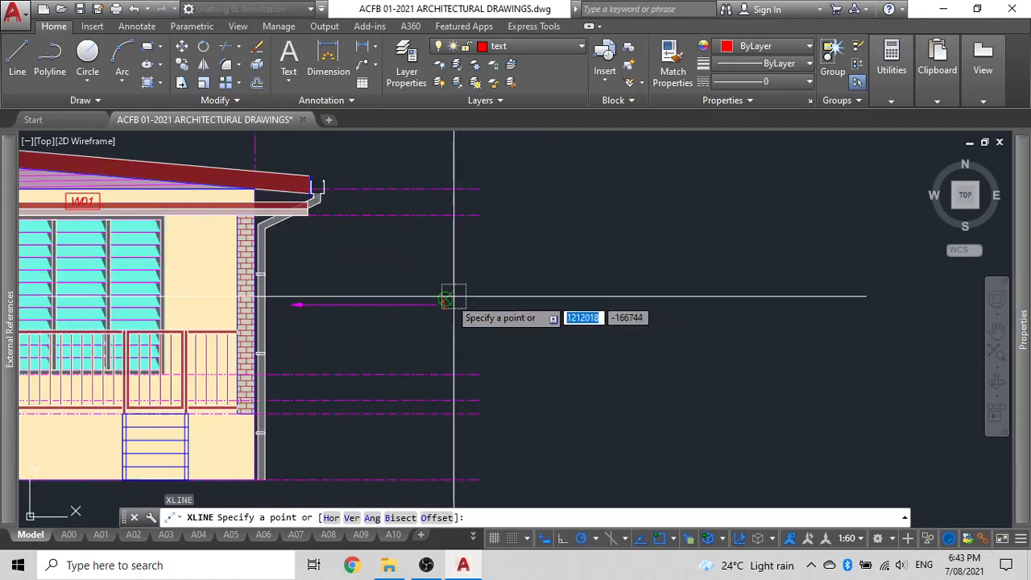
{"action": "left_click", "coordinate": [435, 304]}
{"action": "left_click", "coordinate": [435, 151]}
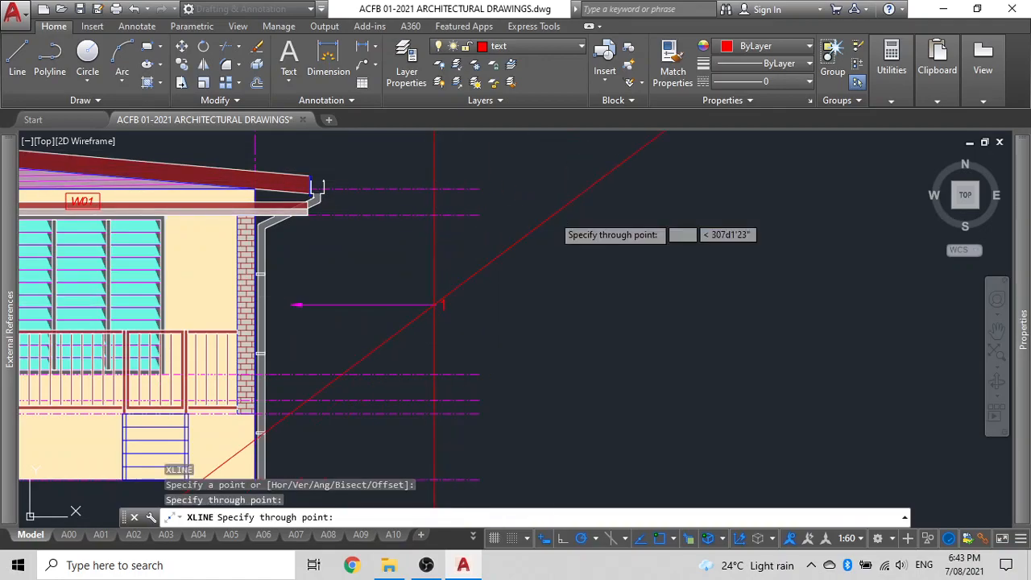
{"action": "key", "text": "Escape"}
Move the leader labelled 1 so that the end of its landing sits on the vertical construction line
{"action": "scroll", "coordinate": [396, 249], "scroll_direction": "down", "scroll_amount": 3}
{"action": "scroll", "coordinate": [451, 207], "scroll_direction": "up", "scroll_amount": 5}
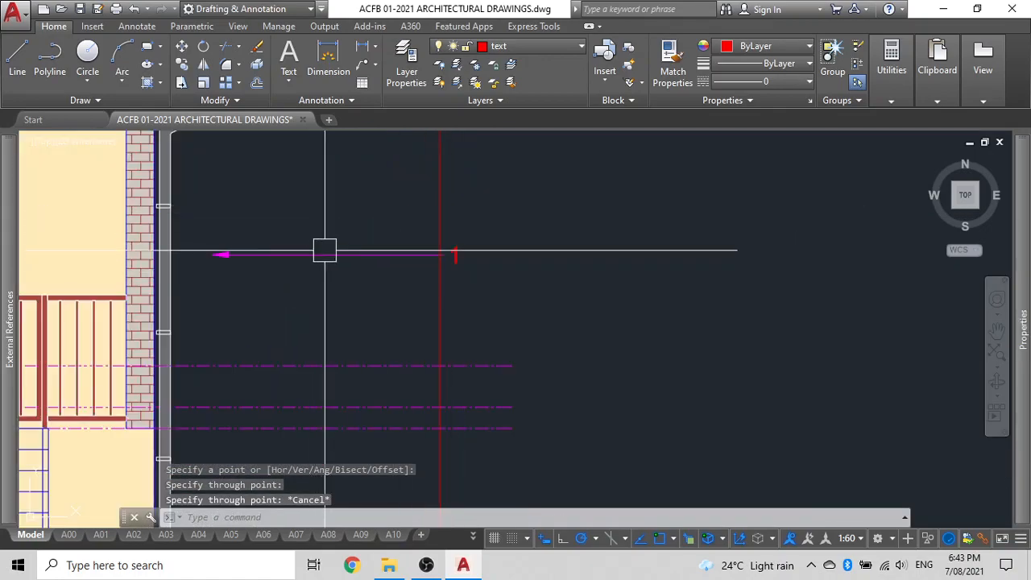
{"action": "scroll", "coordinate": [325, 250], "scroll_direction": "up", "scroll_amount": 3}
{"action": "left_click", "coordinate": [416, 278]}
{"action": "scroll", "coordinate": [555, 241], "scroll_direction": "up", "scroll_amount": 3}
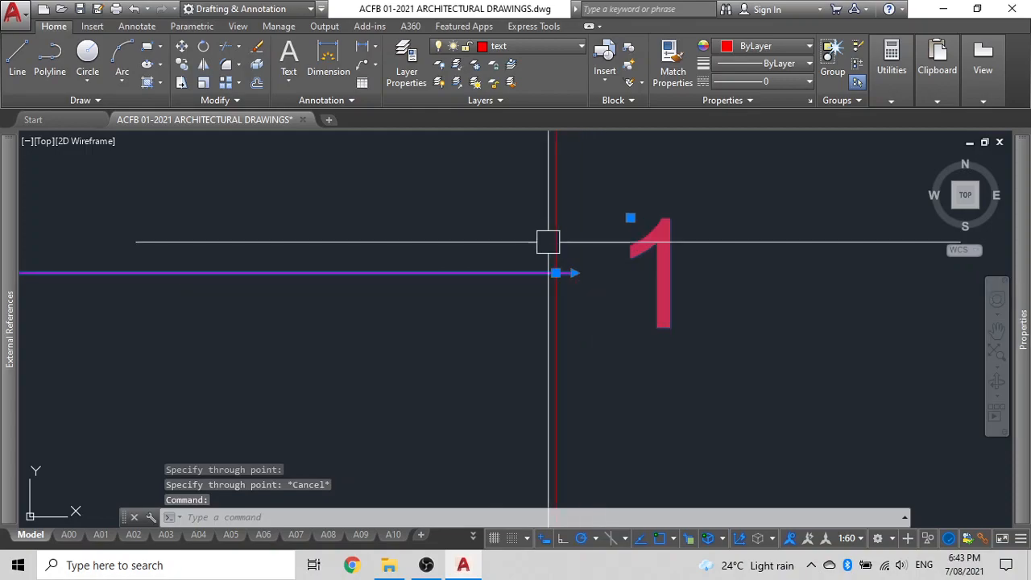
{"action": "type", "text": "m"}
{"action": "key", "text": "Return"}
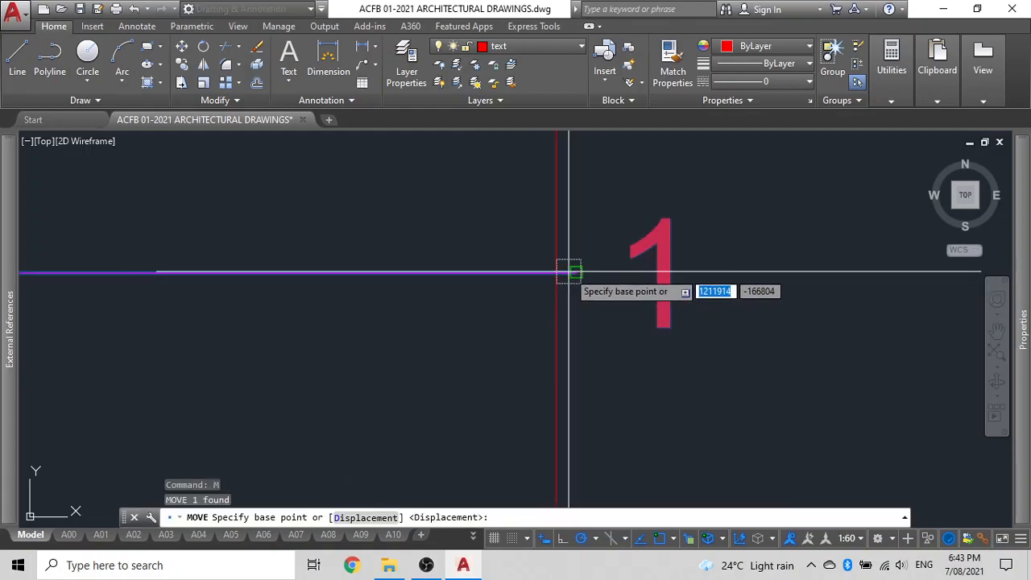
{"action": "left_click", "coordinate": [573, 272]}
{"action": "left_click", "coordinate": [554, 271]}
{"action": "scroll", "coordinate": [564, 234], "scroll_direction": "down", "scroll_amount": 6}
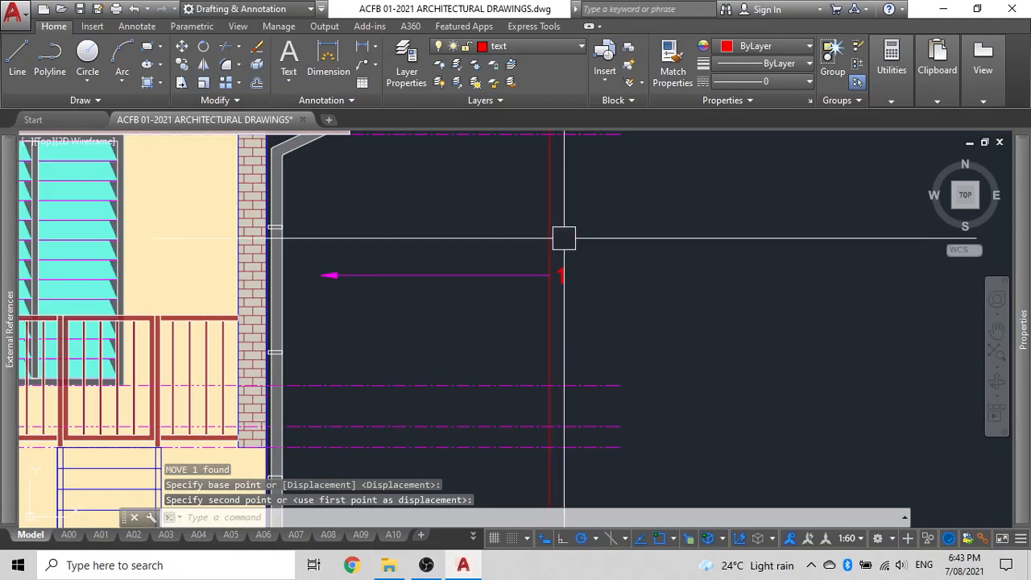
Stretch the arrowhead of the leader labelled 1 horizontally to the right edge of the W01 window nearest the downpipe
{"action": "scroll", "coordinate": [334, 214], "scroll_direction": "up", "scroll_amount": 2}
{"action": "left_click", "coordinate": [378, 274]}
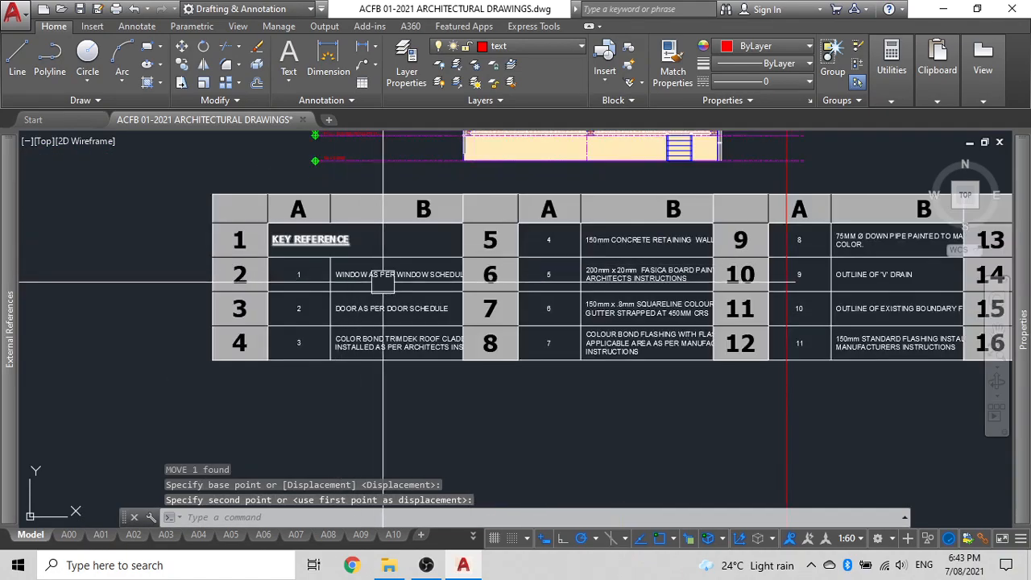
{"action": "key", "text": "Escape"}
{"action": "scroll", "coordinate": [385, 282], "scroll_direction": "down", "scroll_amount": 2}
{"action": "scroll", "coordinate": [385, 282], "scroll_direction": "up", "scroll_amount": 5}
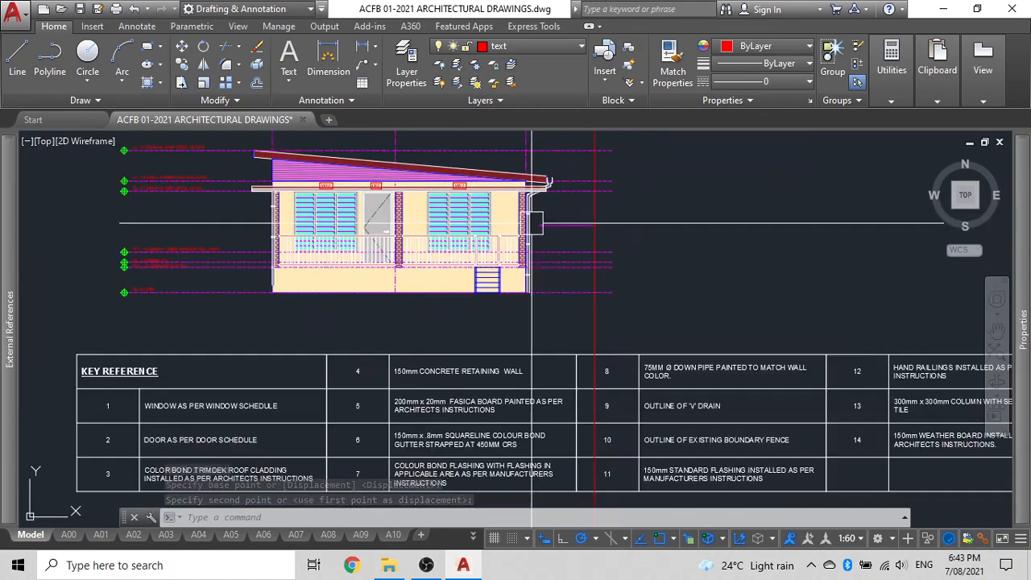
{"action": "left_click", "coordinate": [538, 204]}
{"action": "left_click", "coordinate": [538, 203]}
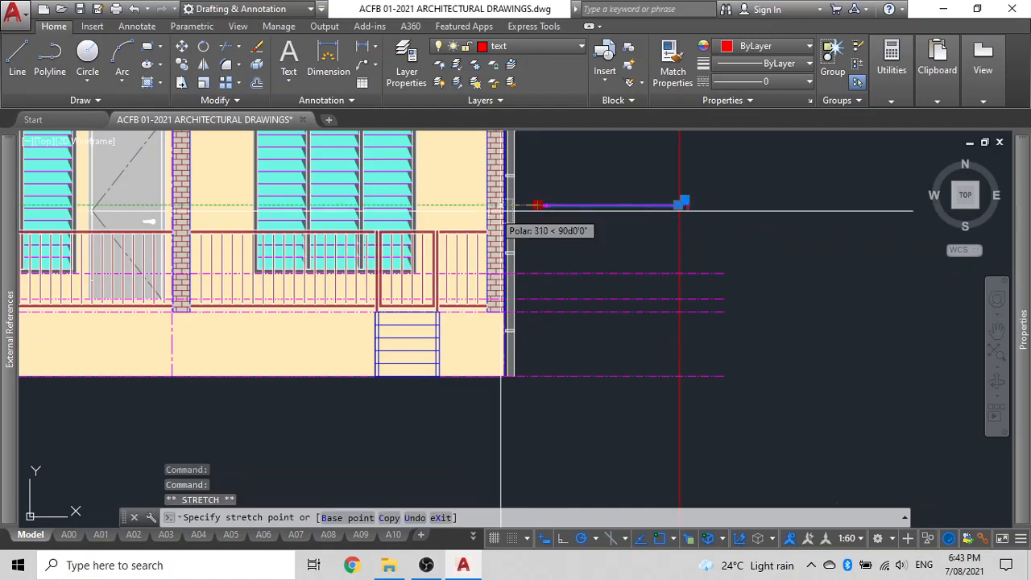
{"action": "scroll", "coordinate": [427, 194], "scroll_direction": "up", "scroll_amount": 4}
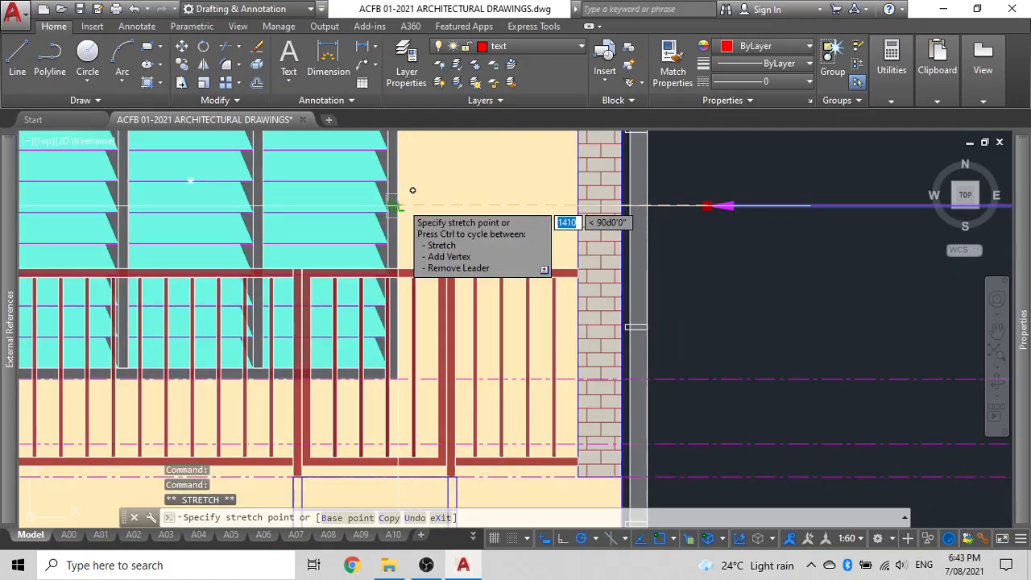
{"action": "left_click", "coordinate": [398, 205]}
{"action": "scroll", "coordinate": [430, 177], "scroll_direction": "down", "scroll_amount": 4}
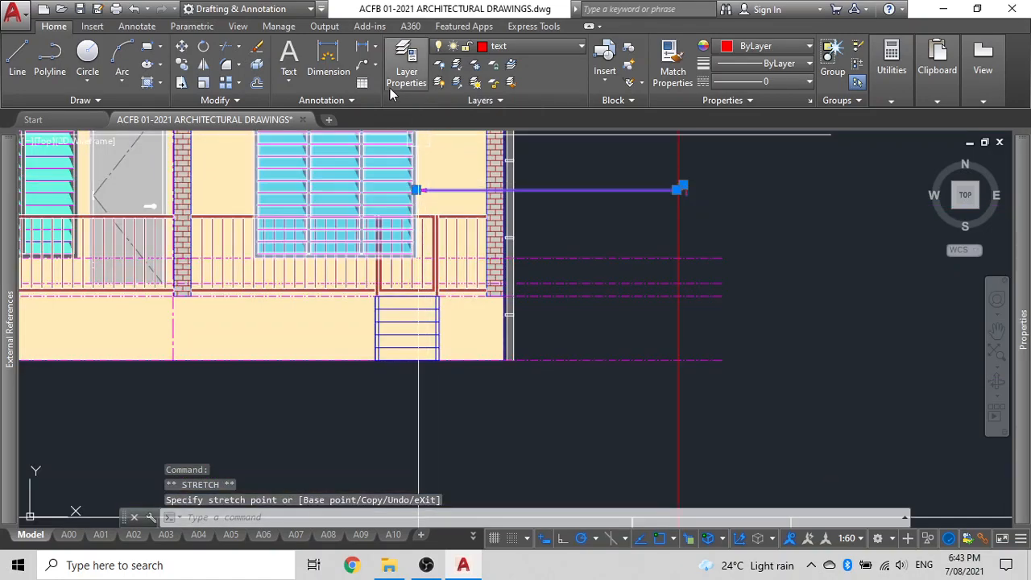
Add a second arrowhead to the leader labelled 1, pointing at the right edge of the W01 window beside the door
{"action": "left_click", "coordinate": [375, 65]}
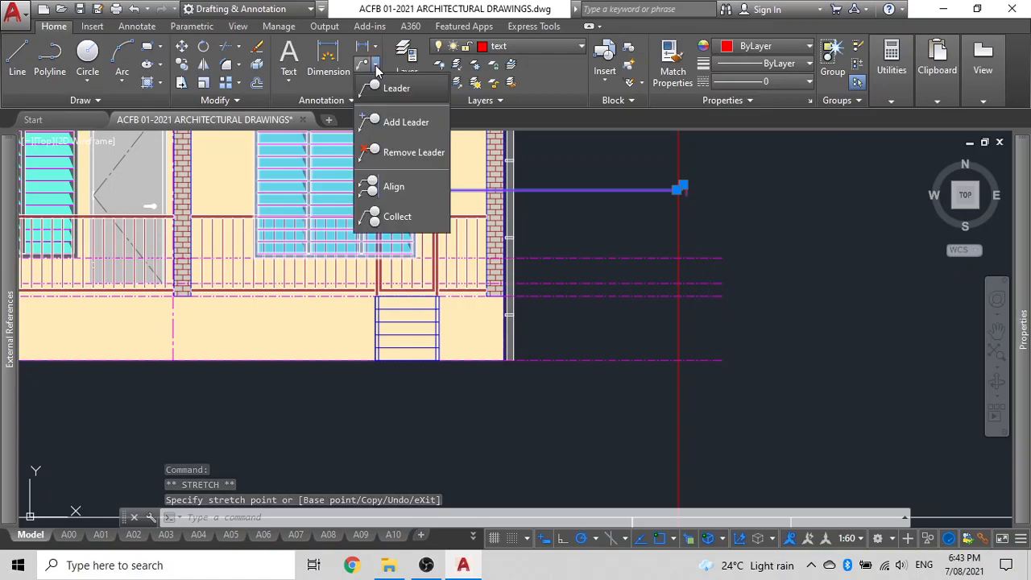
{"action": "left_click", "coordinate": [406, 122]}
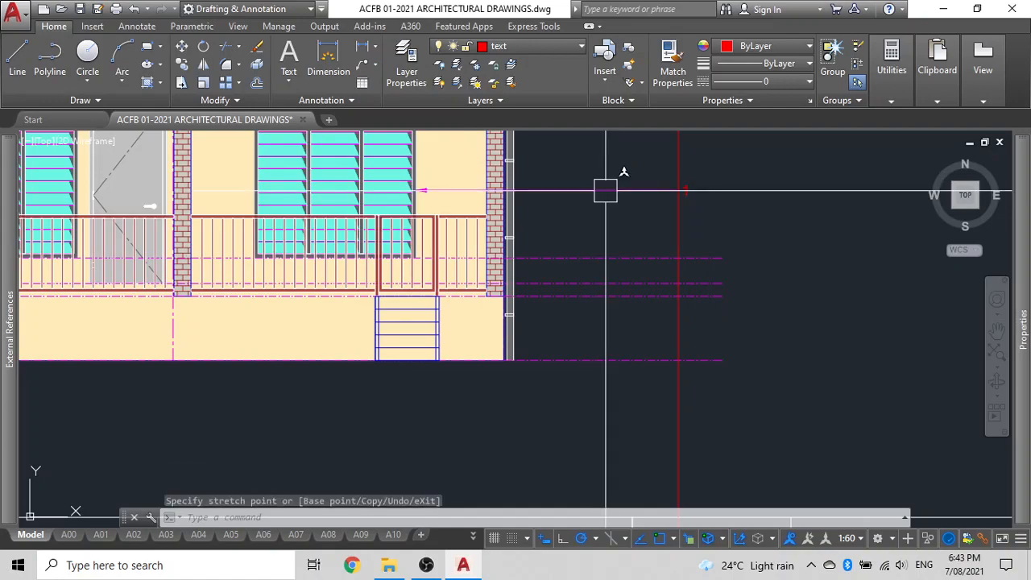
{"action": "key", "text": "Escape"}
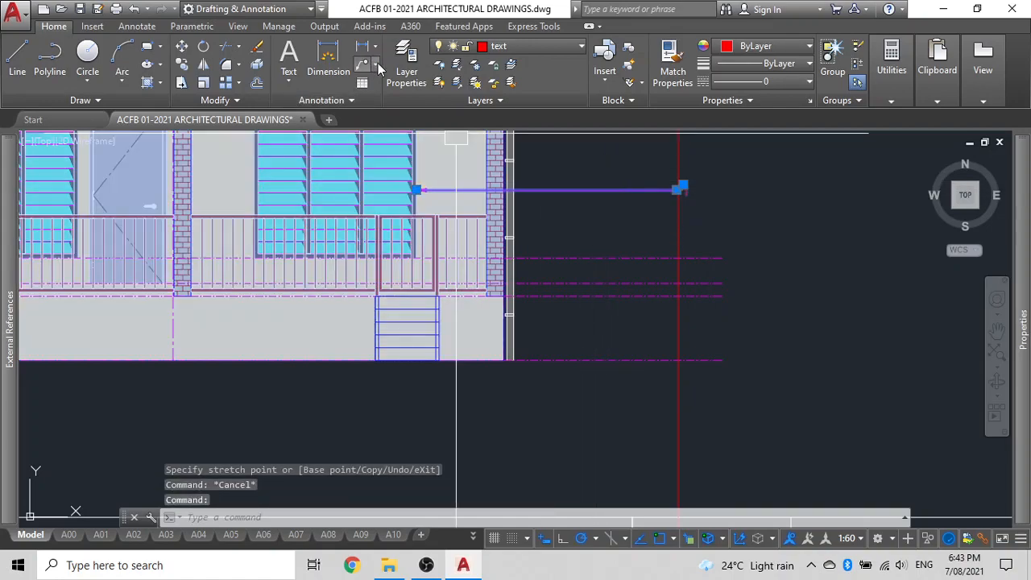
{"action": "left_click", "coordinate": [376, 64]}
{"action": "key", "text": "Escape"}
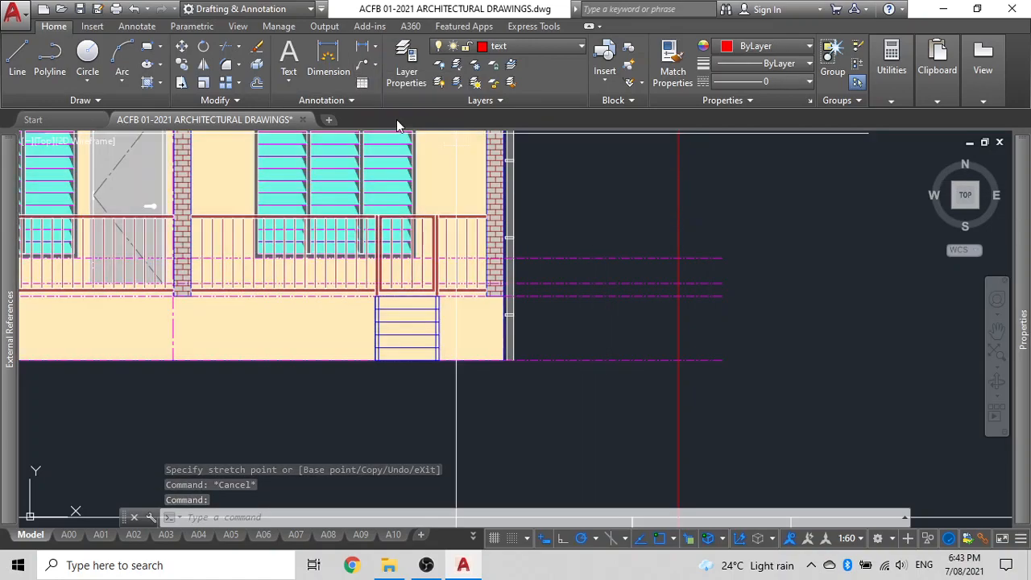
{"action": "scroll", "coordinate": [64, 182], "scroll_direction": "up", "scroll_amount": 4}
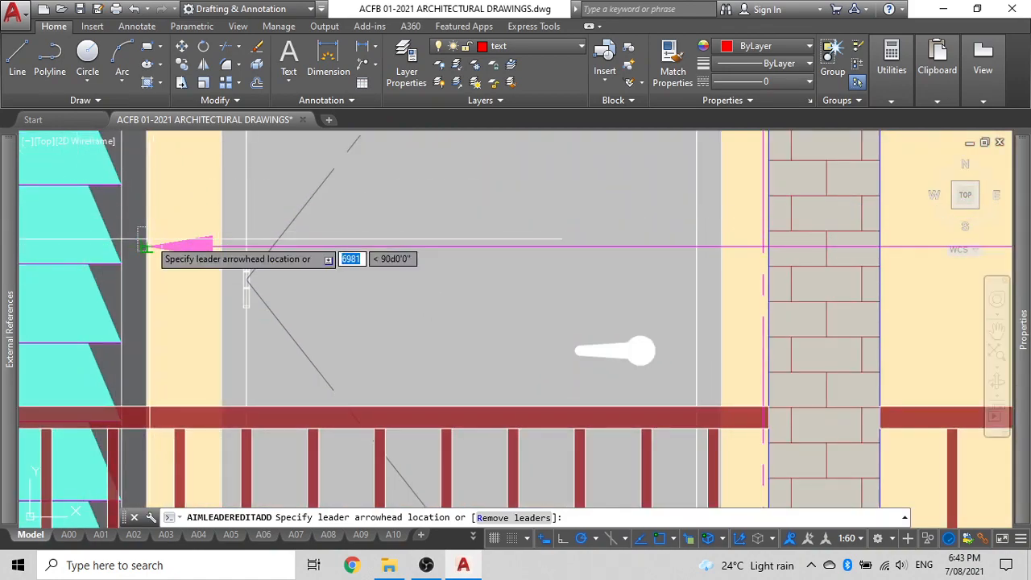
{"action": "key", "text": "Escape"}
{"action": "scroll", "coordinate": [188, 219], "scroll_direction": "down", "scroll_amount": 8}
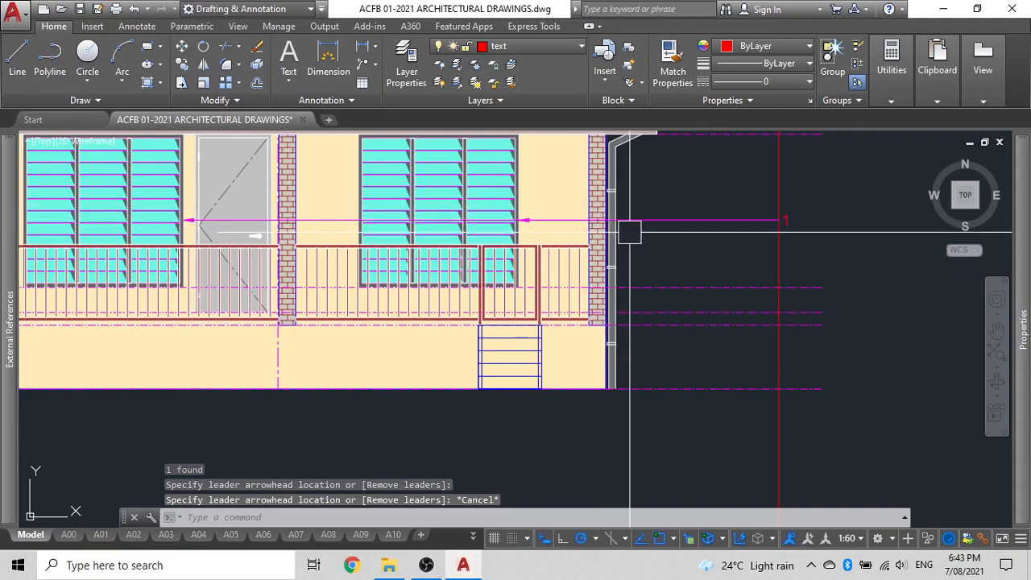
Copy the two-arrow leader labelled 1 vertically to just above the original, keeping its landing on the red construction line
{"action": "left_click", "coordinate": [739, 220]}
{"action": "scroll", "coordinate": [569, 298], "scroll_direction": "down", "scroll_amount": 5}
{"action": "middle_click_drag", "start_coordinate": [265, 371], "coordinate": [300, 211]}
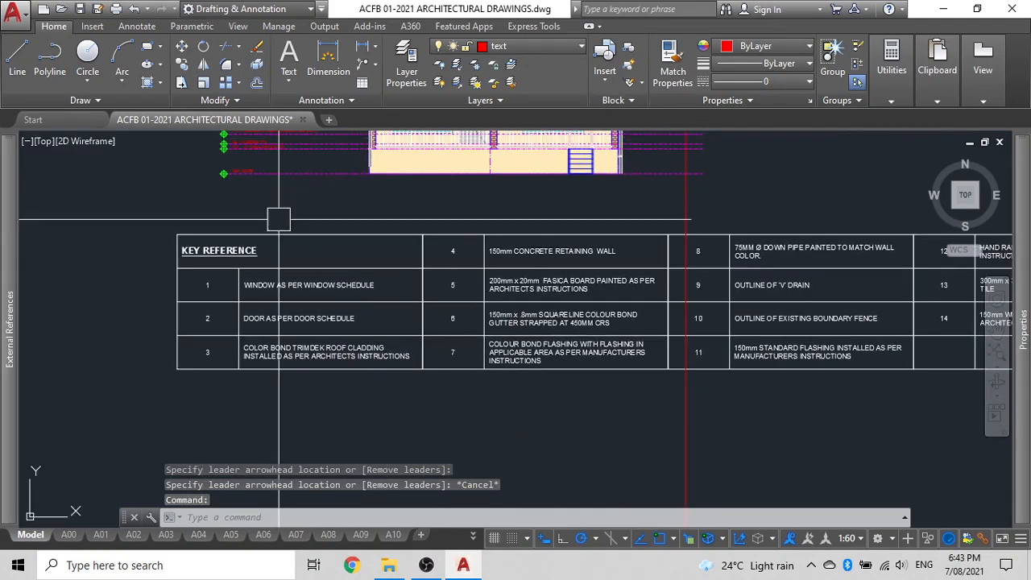
{"action": "key", "text": "Escape"}
{"action": "middle_click_drag", "start_coordinate": [468, 218], "coordinate": [483, 347]}
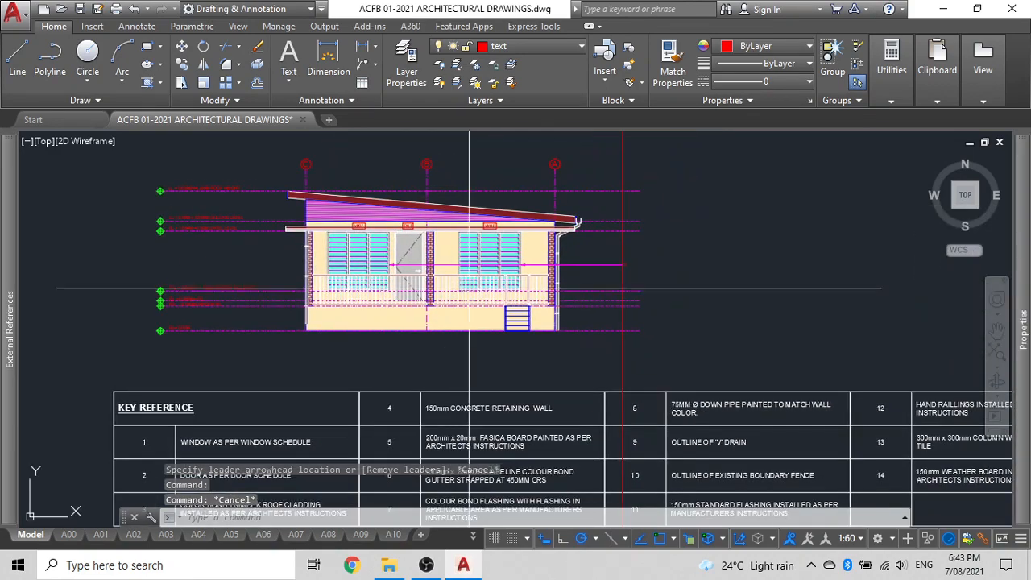
{"action": "scroll", "coordinate": [607, 271], "scroll_direction": "up", "scroll_amount": 4}
{"action": "left_click", "coordinate": [591, 301]}
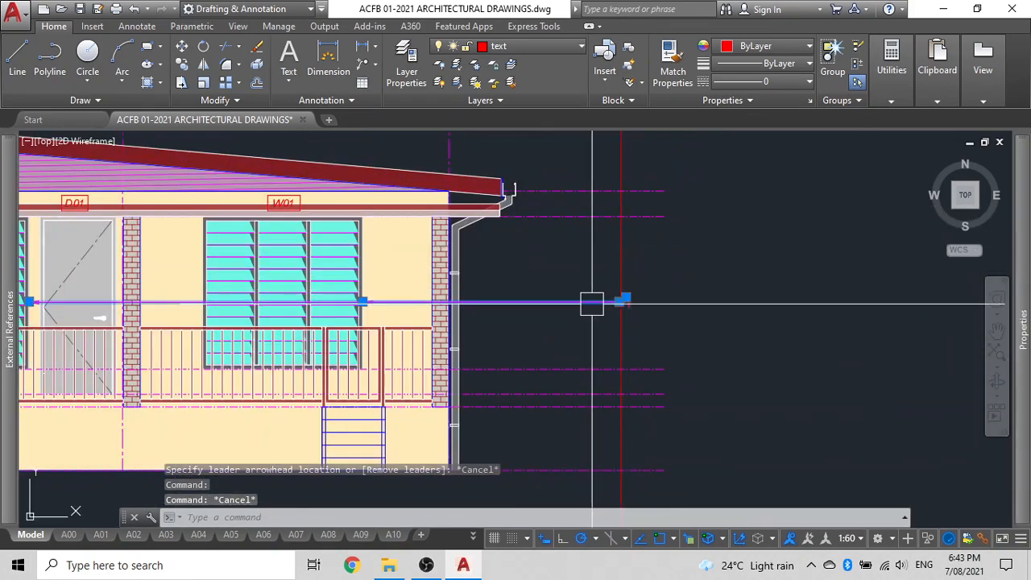
{"action": "type", "text": "co"}
{"action": "key", "text": "Return"}
{"action": "left_click", "coordinate": [739, 326]}
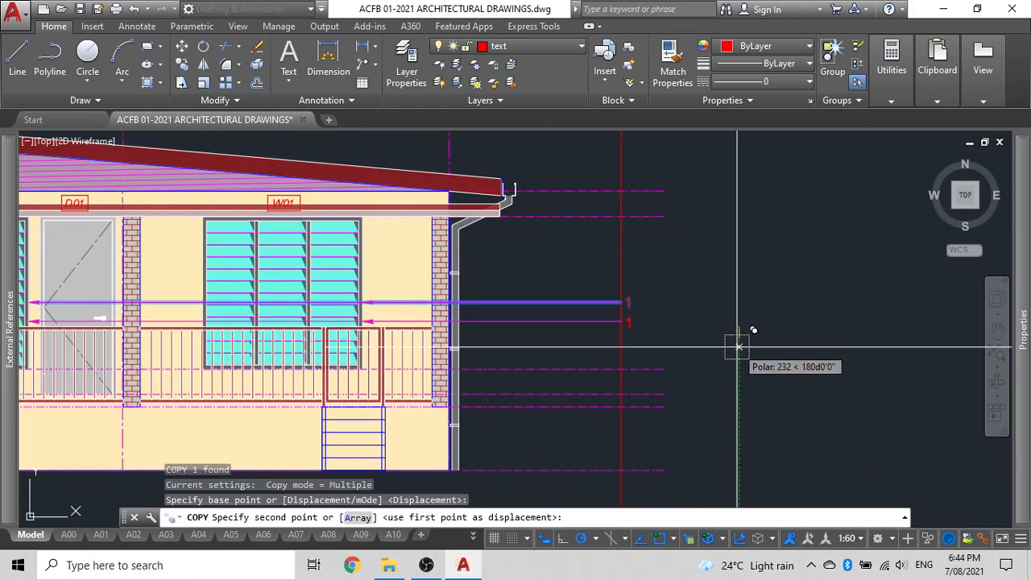
{"action": "left_click", "coordinate": [739, 296]}
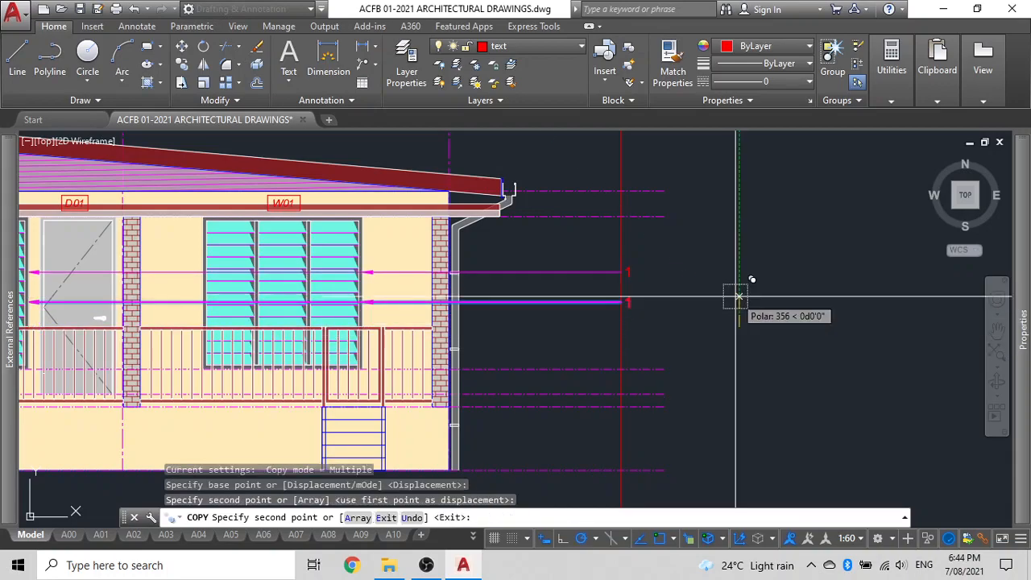
{"action": "key", "text": "Escape"}
Stretch the far arrowhead of the upper leader from the window beside the door to the right edge of door D01
{"action": "left_click", "coordinate": [532, 274]}
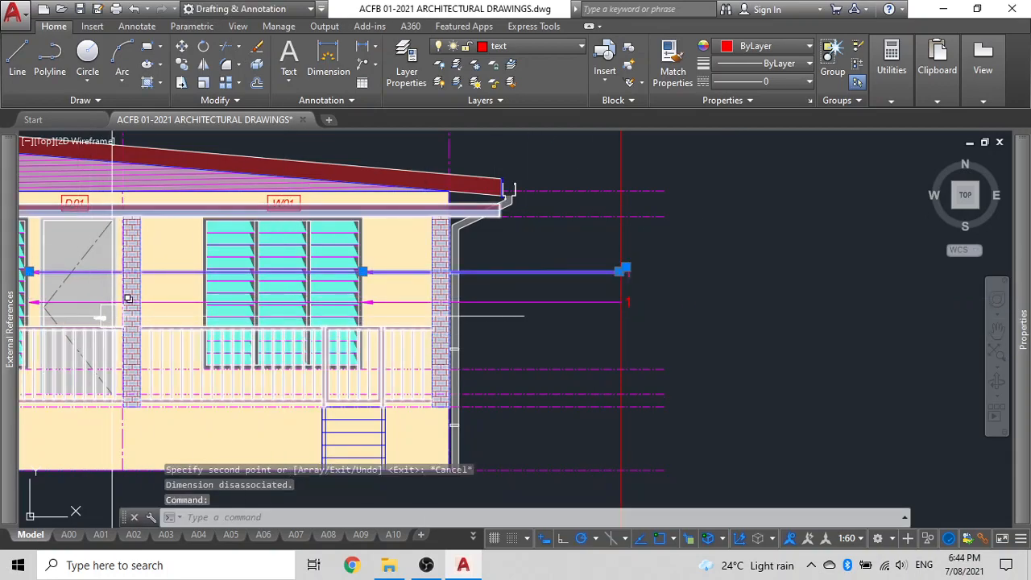
{"action": "middle_click_drag", "start_coordinate": [105, 313], "coordinate": [283, 304]}
{"action": "scroll", "coordinate": [187, 233], "scroll_direction": "up", "scroll_amount": 2}
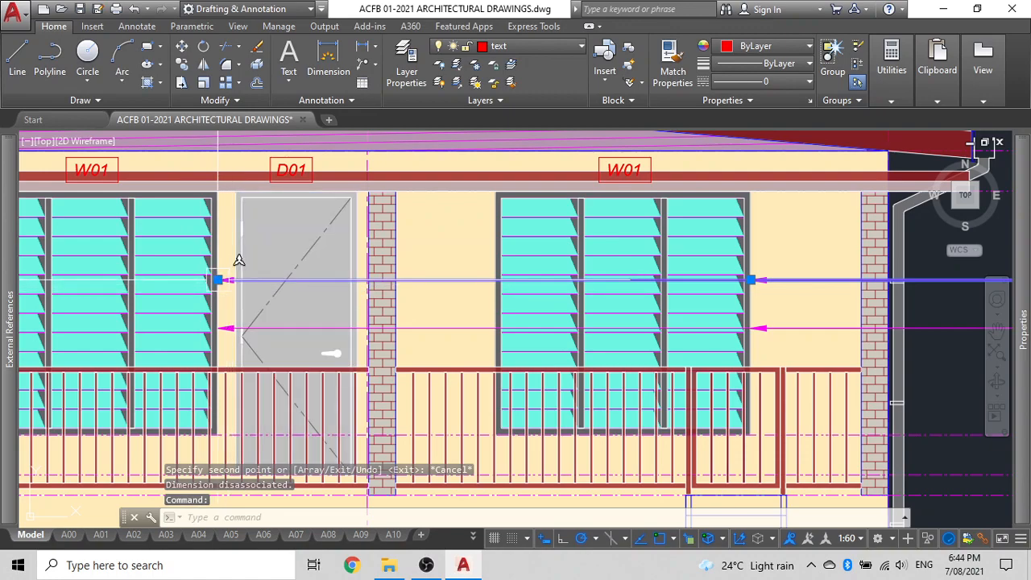
{"action": "left_click", "coordinate": [218, 281]}
{"action": "scroll", "coordinate": [344, 279], "scroll_direction": "up", "scroll_amount": 5}
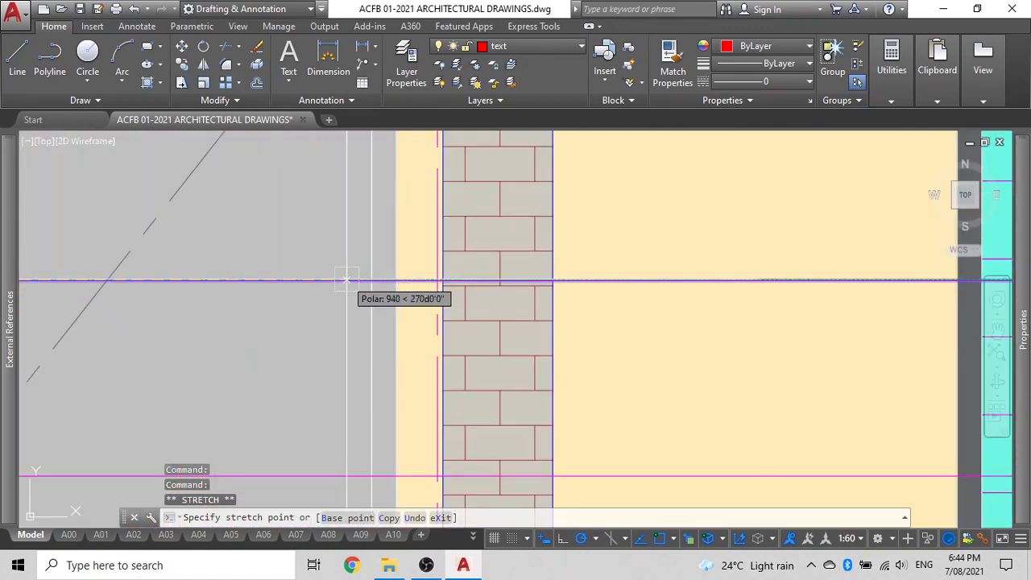
{"action": "left_click", "coordinate": [395, 281]}
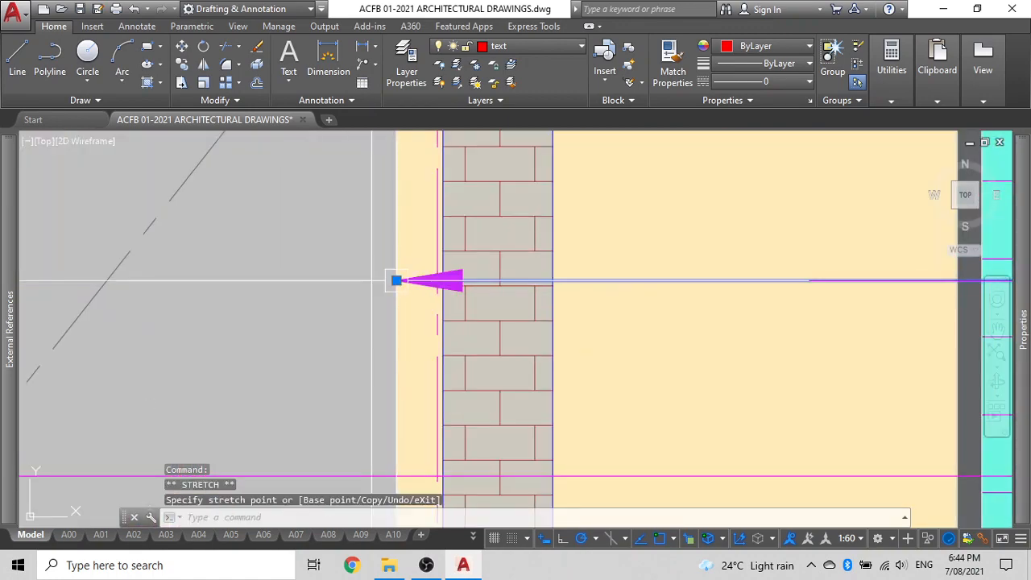
{"action": "scroll", "coordinate": [352, 274], "scroll_direction": "down", "scroll_amount": 5}
{"action": "scroll", "coordinate": [612, 282], "scroll_direction": "up", "scroll_amount": 4}
Stretch the upper leader's remaining window arrowhead to the same point on the right edge of door D01
{"action": "left_click", "coordinate": [543, 272]}
{"action": "scroll", "coordinate": [431, 282], "scroll_direction": "down", "scroll_amount": 2}
{"action": "scroll", "coordinate": [371, 282], "scroll_direction": "up", "scroll_amount": 5}
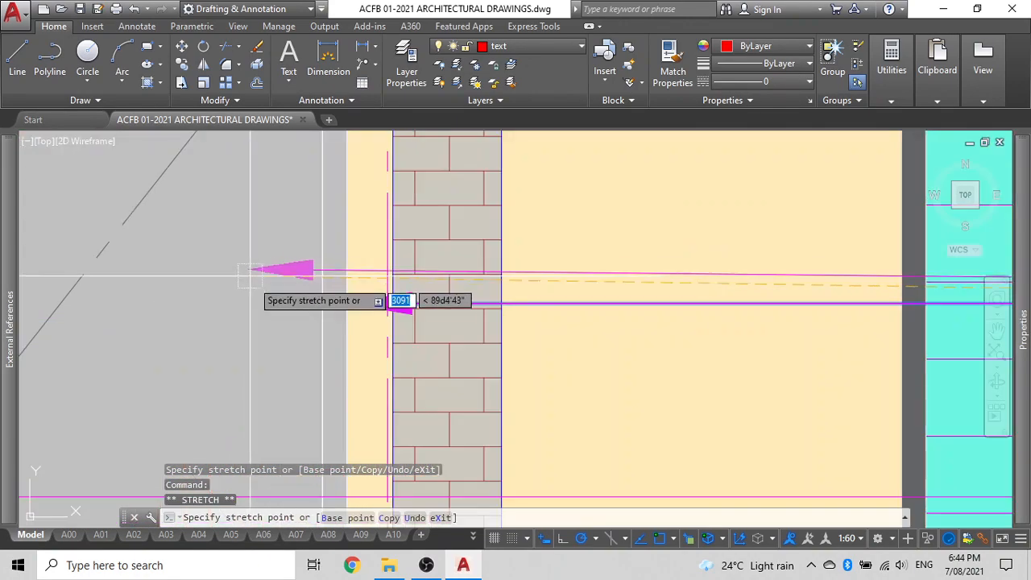
{"action": "left_click", "coordinate": [347, 303]}
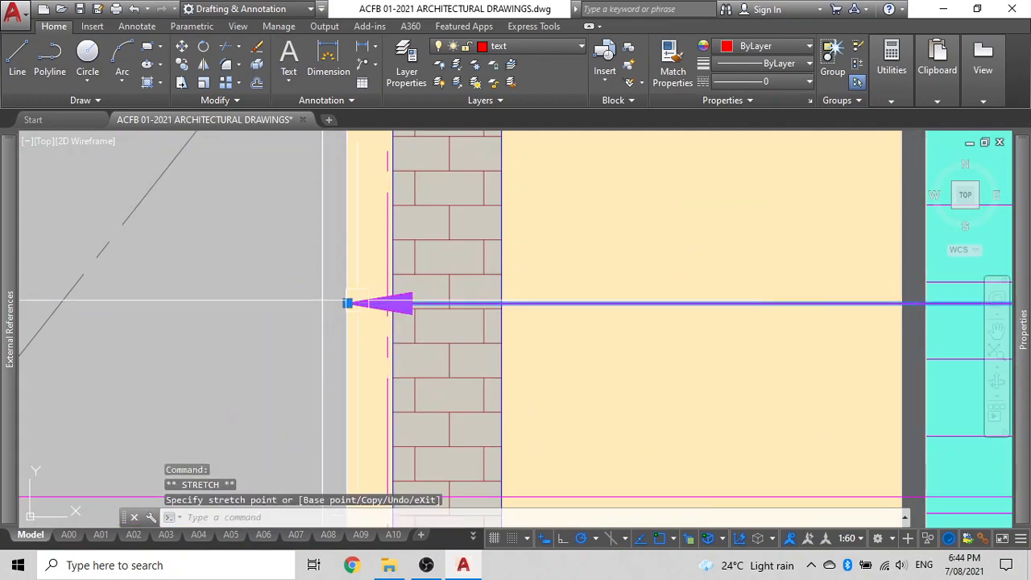
{"action": "key", "text": "Escape"}
{"action": "scroll", "coordinate": [536, 269], "scroll_direction": "down", "scroll_amount": 5}
{"action": "middle_click_drag", "start_coordinate": [488, 270], "coordinate": [439, 273]}
{"action": "scroll", "coordinate": [443, 282], "scroll_direction": "down", "scroll_amount": 5}
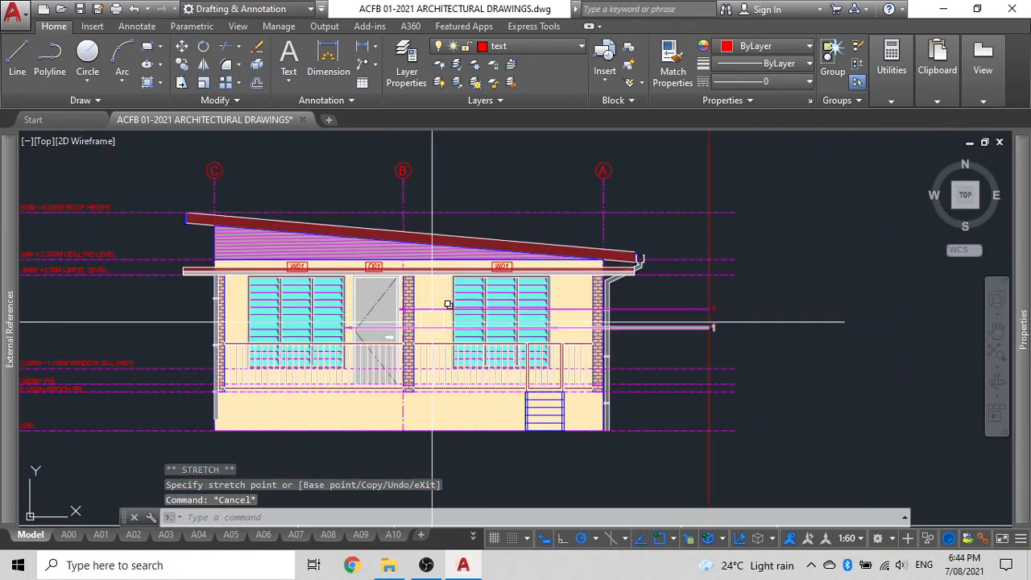
Change the text of the upper leader pointing at the door to 2
{"action": "scroll", "coordinate": [674, 336], "scroll_direction": "up", "scroll_amount": 4}
{"action": "left_click", "coordinate": [769, 272]}
{"action": "double_click", "coordinate": [772, 273]}
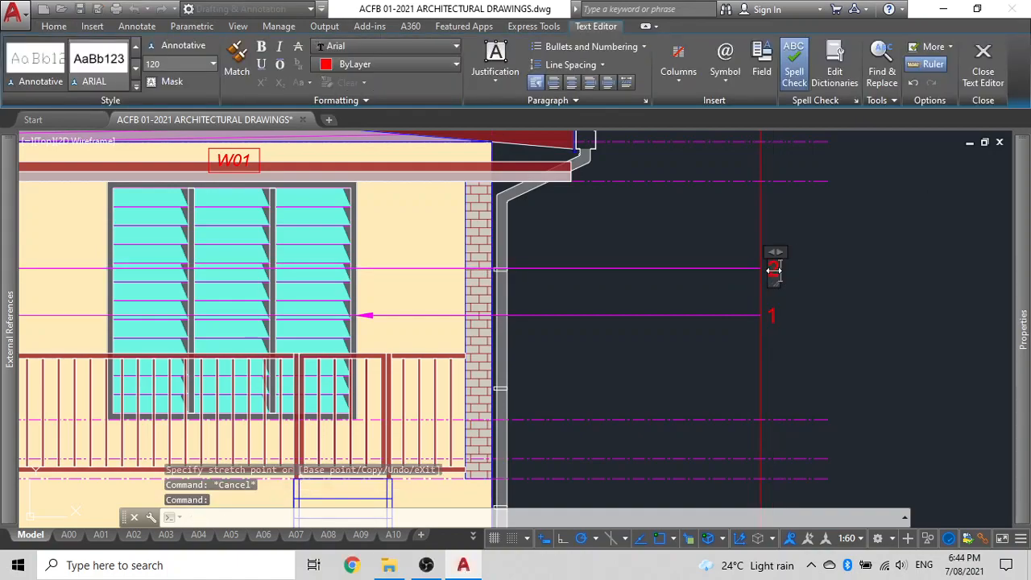
{"action": "left_click", "coordinate": [803, 272]}
Read the key reference table entries for the door and the roof cladding
{"action": "scroll", "coordinate": [803, 272], "scroll_direction": "down", "scroll_amount": 6}
{"action": "middle_click_drag", "start_coordinate": [576, 273], "coordinate": [567, 140]}
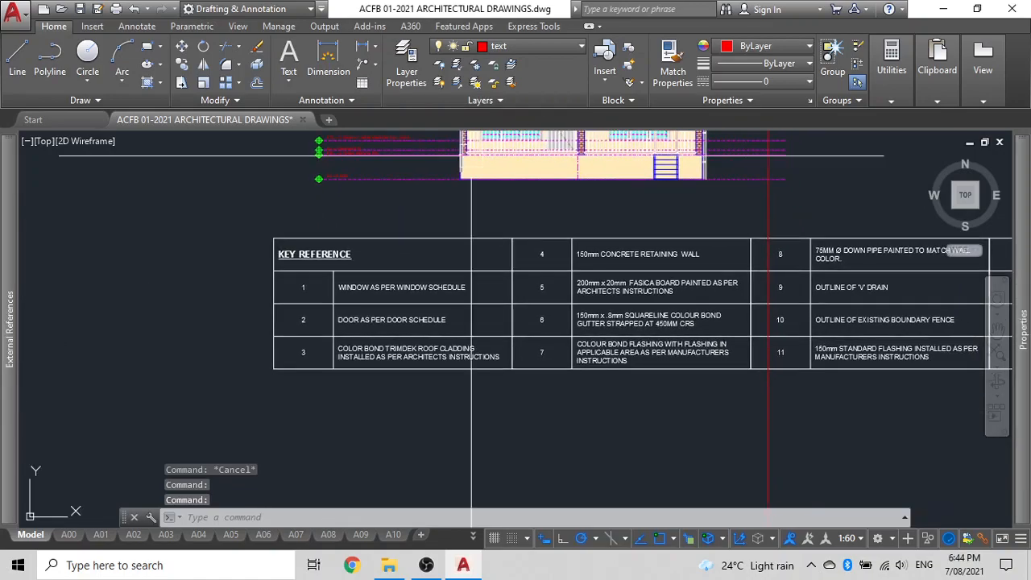
{"action": "scroll", "coordinate": [347, 329], "scroll_direction": "up", "scroll_amount": 4}
{"action": "scroll", "coordinate": [347, 329], "scroll_direction": "down", "scroll_amount": 2}
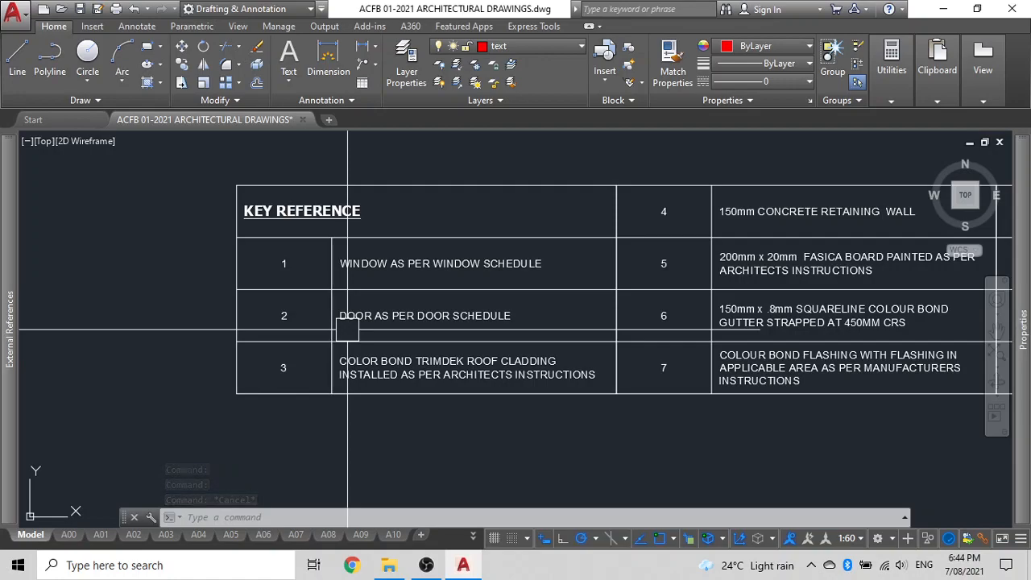
{"action": "scroll", "coordinate": [412, 290], "scroll_direction": "down", "scroll_amount": 6}
{"action": "middle_click_drag", "start_coordinate": [409, 290], "coordinate": [349, 341]}
{"action": "scroll", "coordinate": [487, 265], "scroll_direction": "up", "scroll_amount": 6}
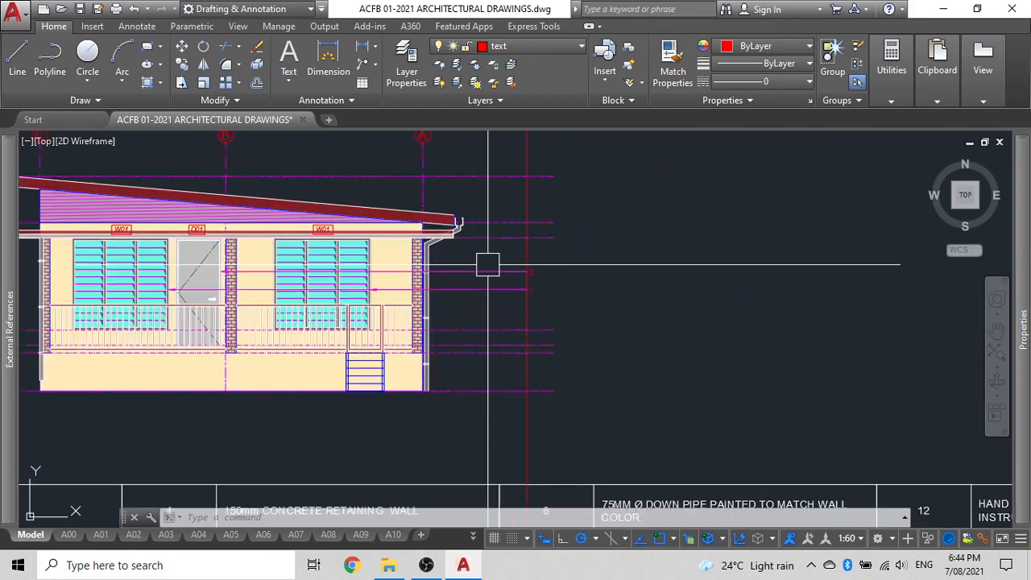
Copy the leader labelled 2 vertically along the construction line to above the low end of the roof
{"action": "scroll", "coordinate": [487, 264], "scroll_direction": "up", "scroll_amount": 4}
{"action": "left_click", "coordinate": [548, 280]}
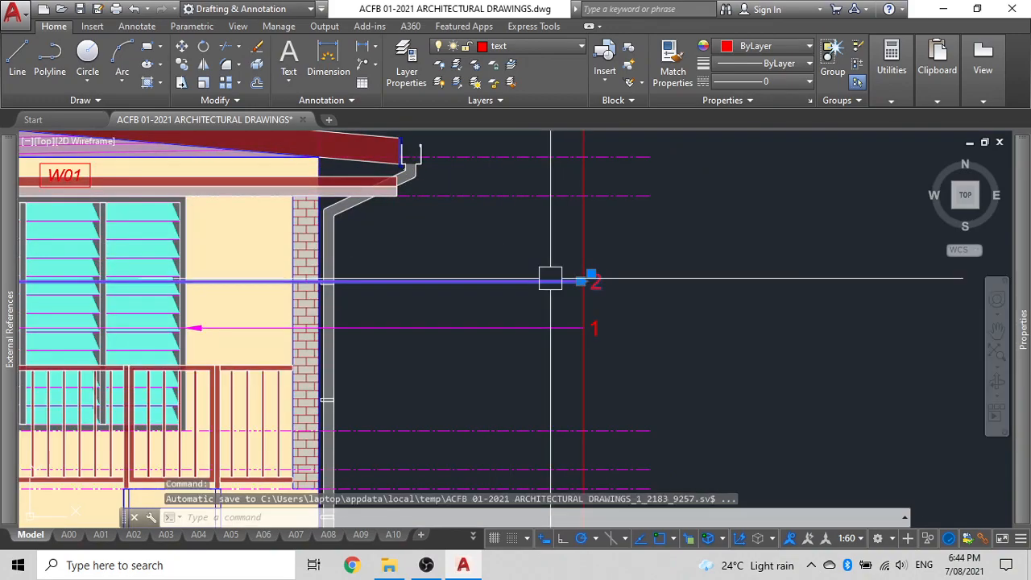
{"action": "type", "text": "co"}
{"action": "key", "text": "Return"}
{"action": "left_click", "coordinate": [685, 318]}
{"action": "middle_click_drag", "start_coordinate": [704, 267], "coordinate": [703, 394]}
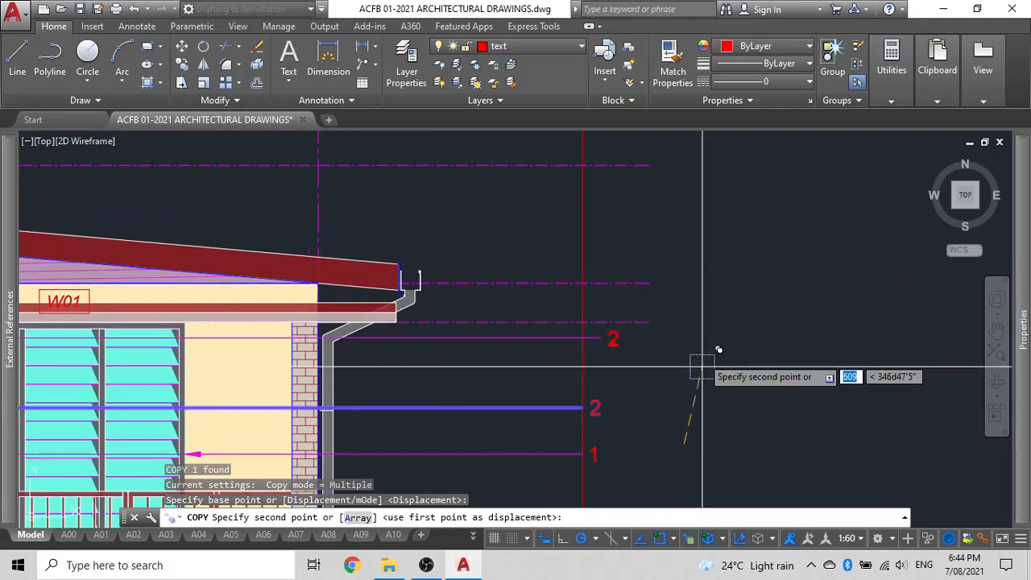
{"action": "left_click", "coordinate": [684, 230]}
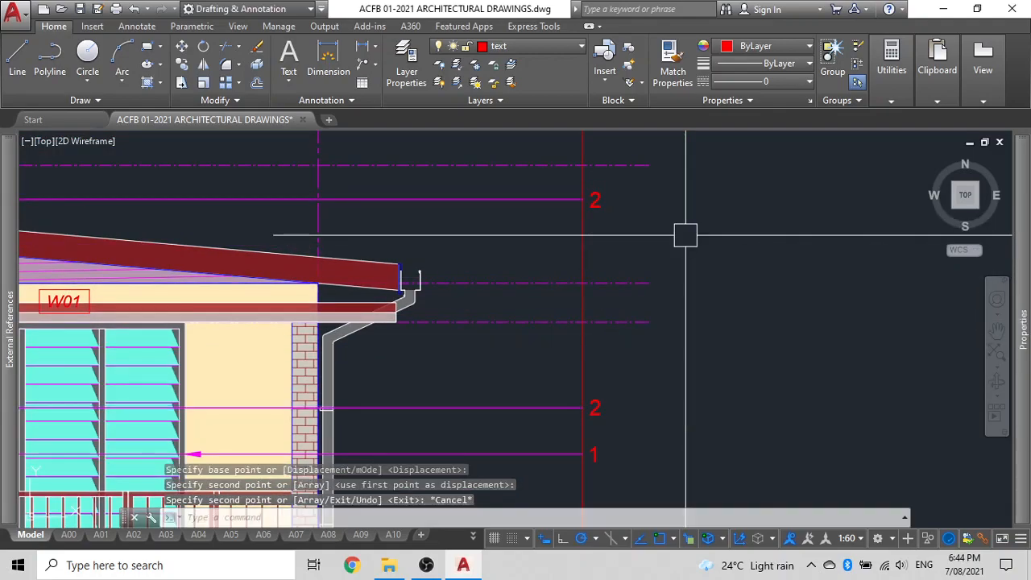
{"action": "key", "text": "Escape"}
Stretch the arrowhead of the topmost leader onto the upper edge of the roof near the gutter
{"action": "middle_click_drag", "start_coordinate": [543, 243], "coordinate": [555, 241]}
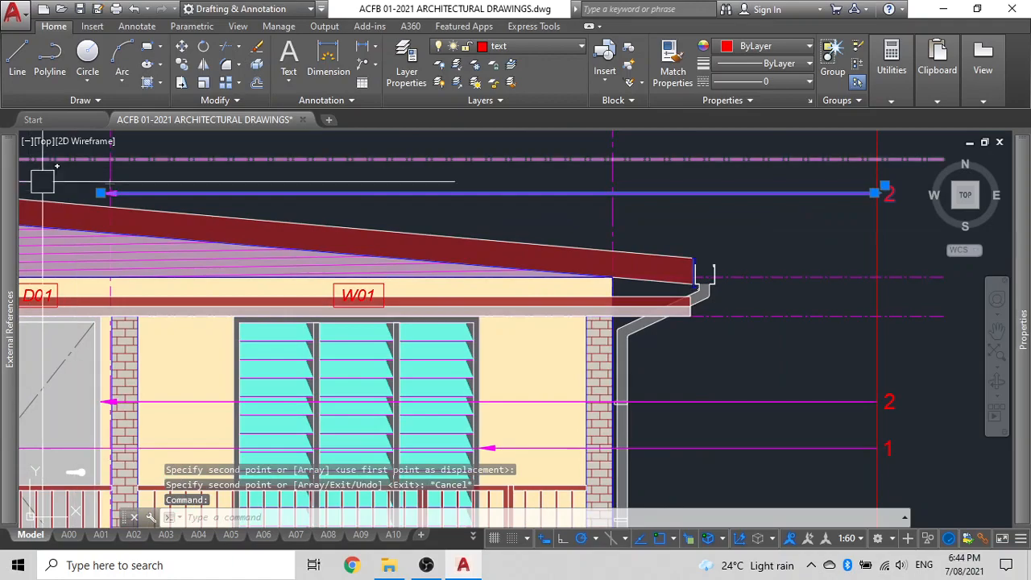
{"action": "left_click", "coordinate": [100, 192]}
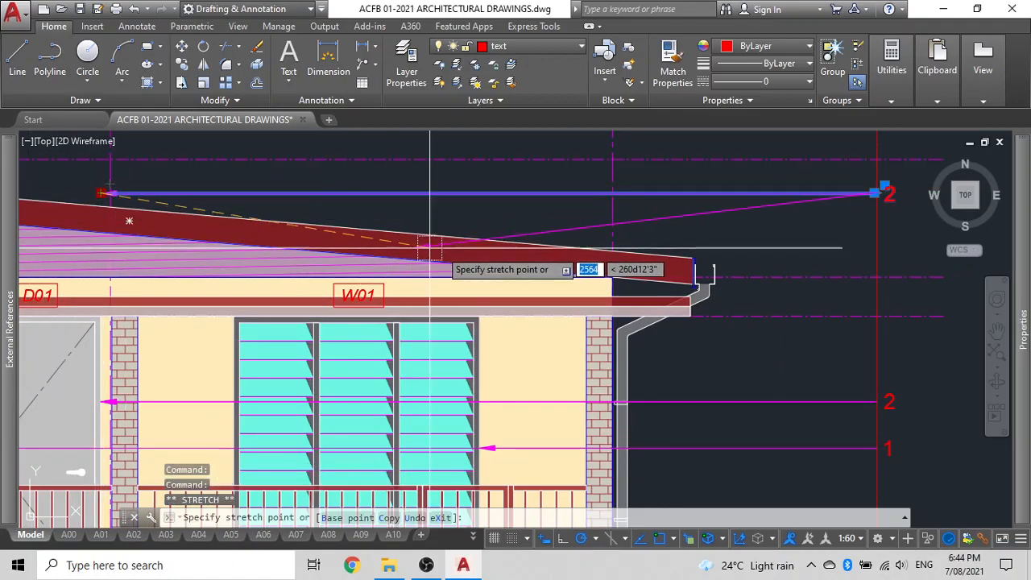
{"action": "scroll", "coordinate": [538, 216], "scroll_direction": "up", "scroll_amount": 3}
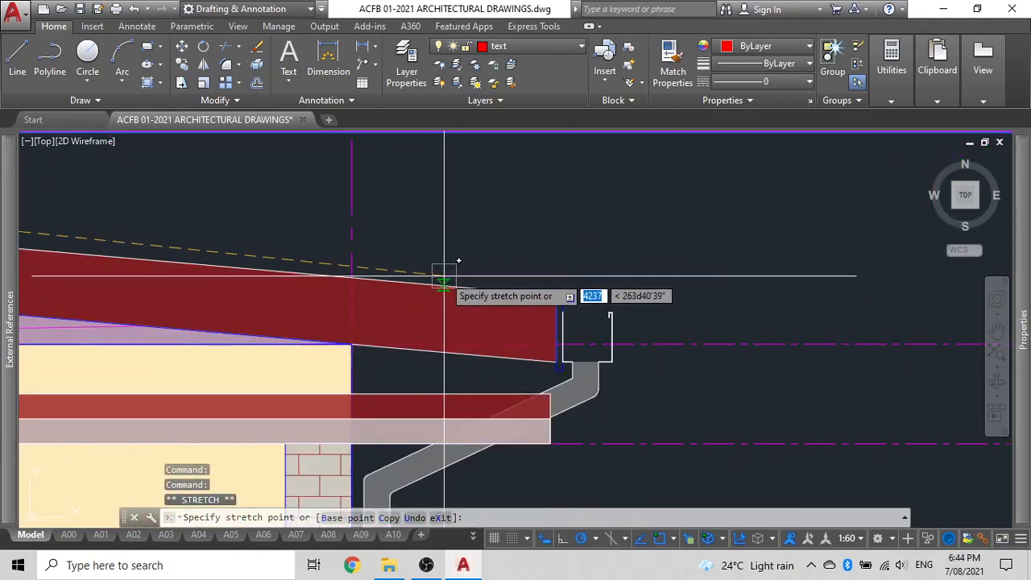
{"action": "scroll", "coordinate": [444, 284], "scroll_direction": "down", "scroll_amount": 3}
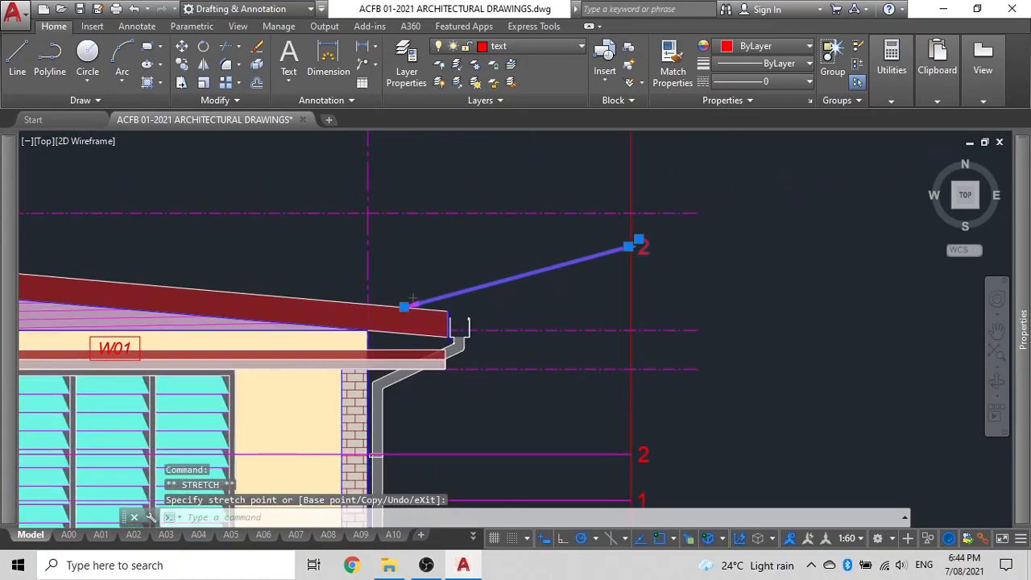
{"action": "key", "text": "Escape"}
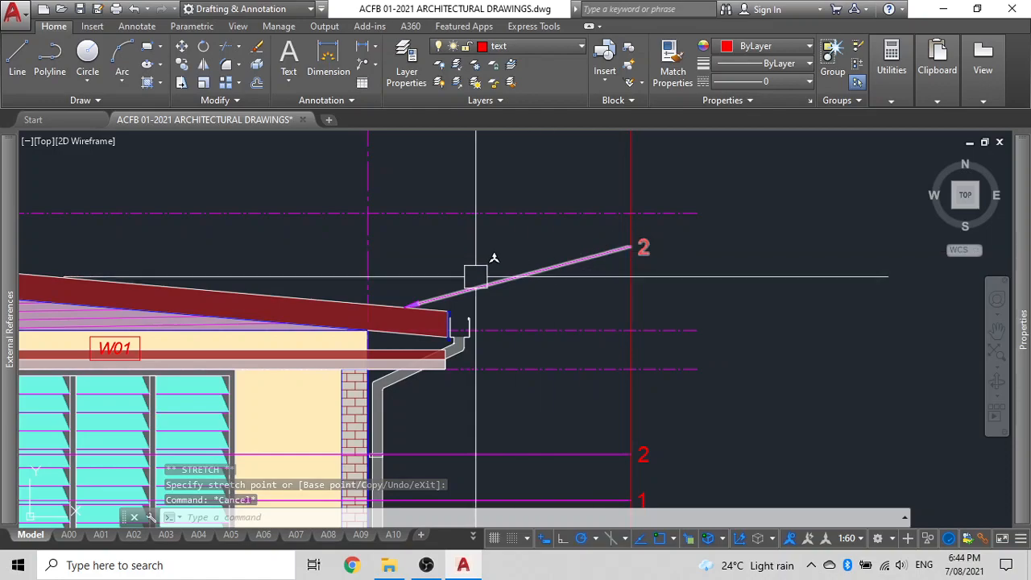
Move the roof leader so its arrowhead lands where grid line A meets the roof's upper edge
{"action": "key", "text": "Escape"}
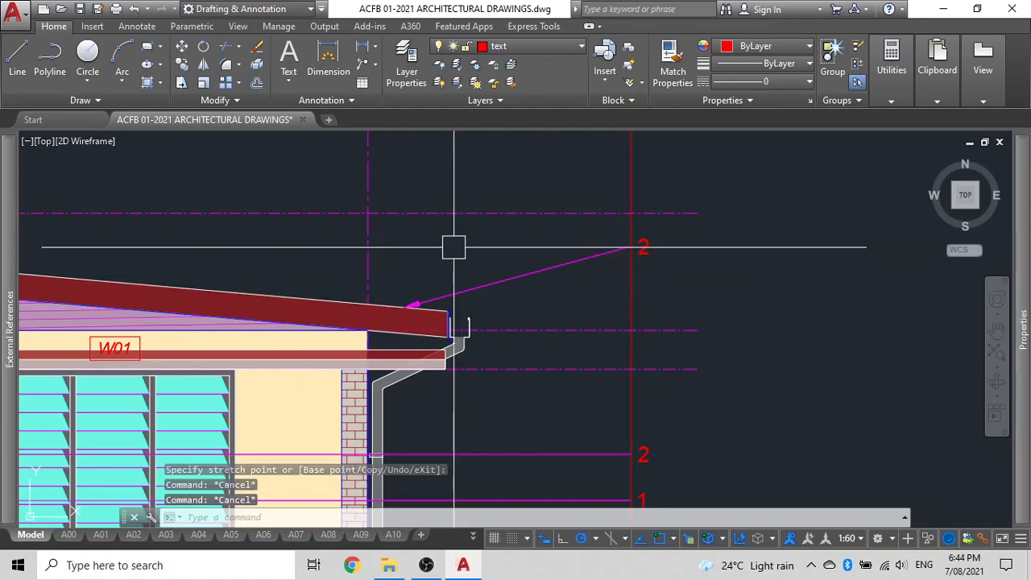
{"action": "type", "text": "m"}
{"action": "key", "text": "Return"}
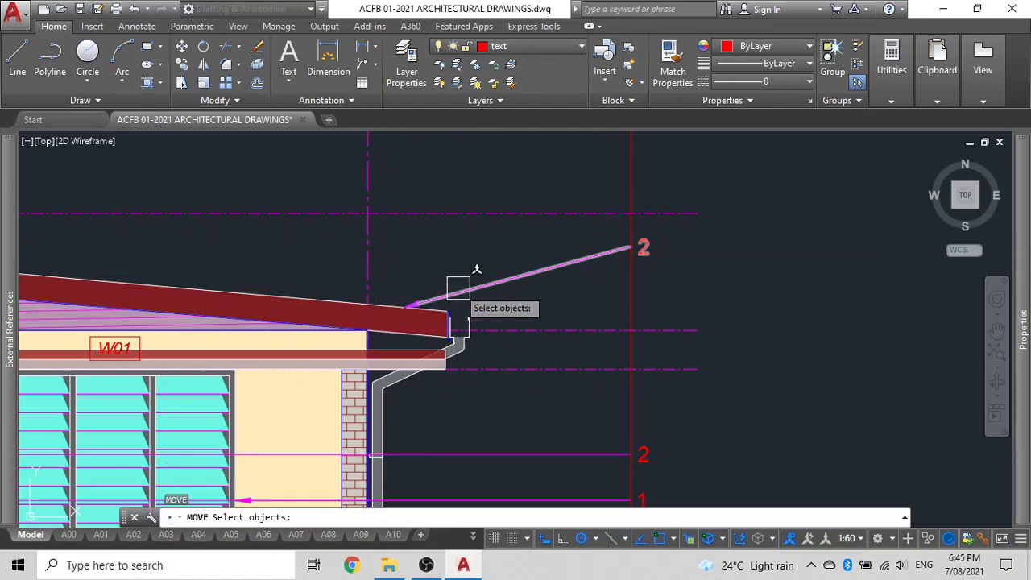
{"action": "left_click", "coordinate": [459, 285]}
{"action": "key", "text": "Return"}
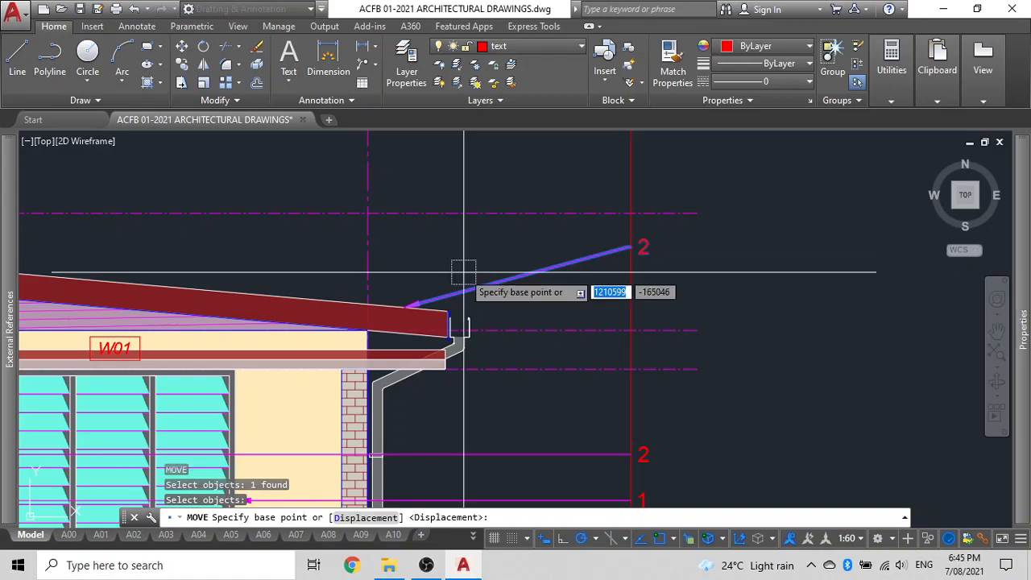
{"action": "scroll", "coordinate": [419, 296], "scroll_direction": "up", "scroll_amount": 4}
{"action": "left_click", "coordinate": [405, 304]}
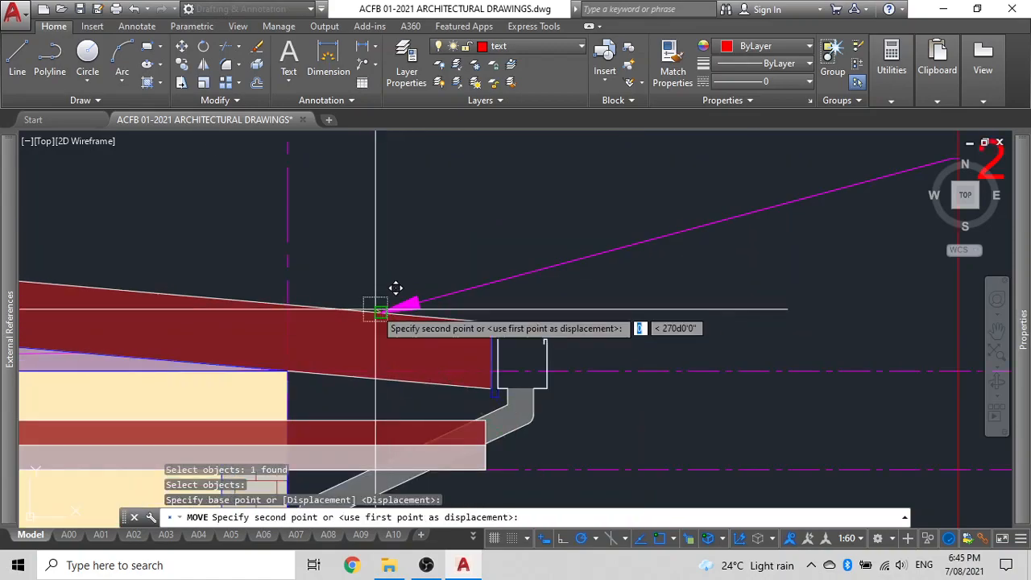
{"action": "left_click", "coordinate": [288, 304]}
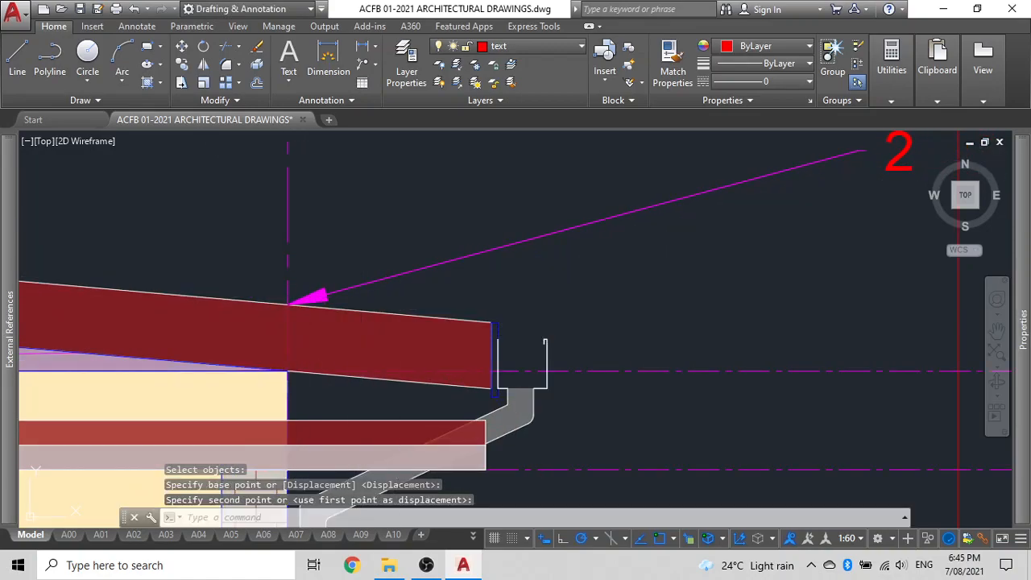
Lengthen the landing of the roof leader slightly towards its number
{"action": "left_click", "coordinate": [854, 153]}
{"action": "scroll", "coordinate": [713, 166], "scroll_direction": "up", "scroll_amount": 6}
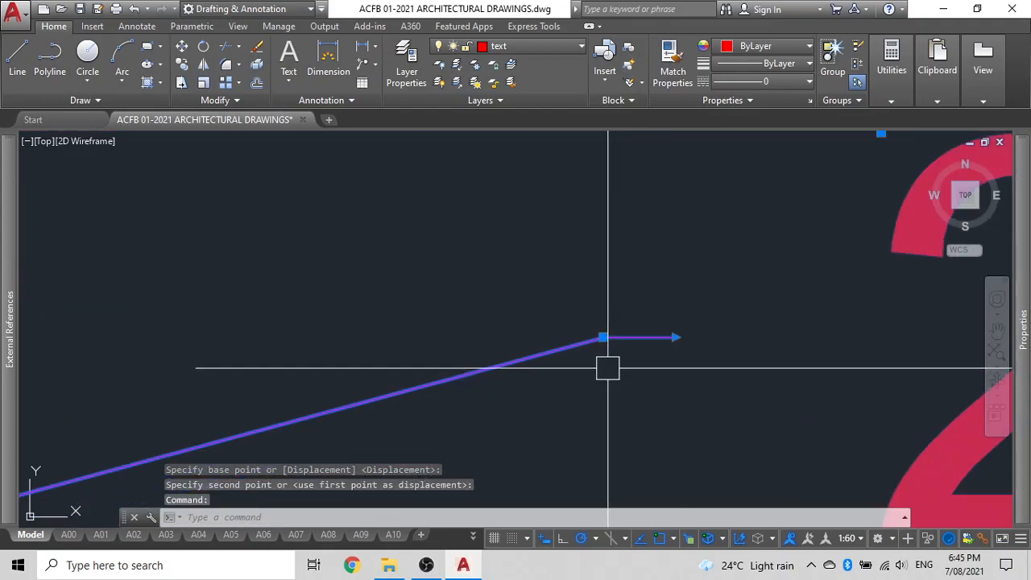
{"action": "left_click", "coordinate": [603, 337]}
{"action": "key", "text": "Escape"}
{"action": "left_click", "coordinate": [675, 337]}
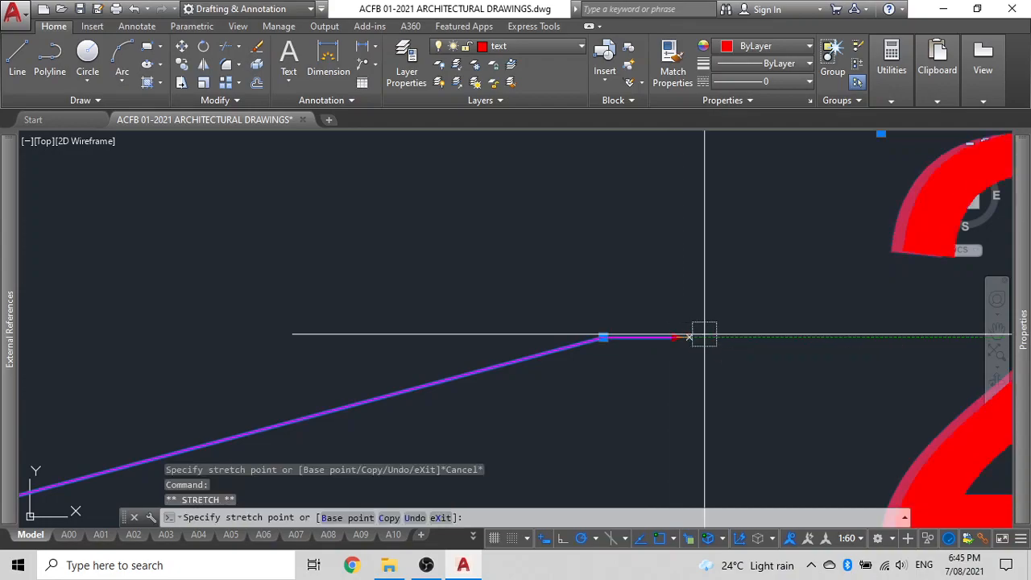
{"action": "left_click", "coordinate": [807, 337]}
{"action": "key", "text": "Escape"}
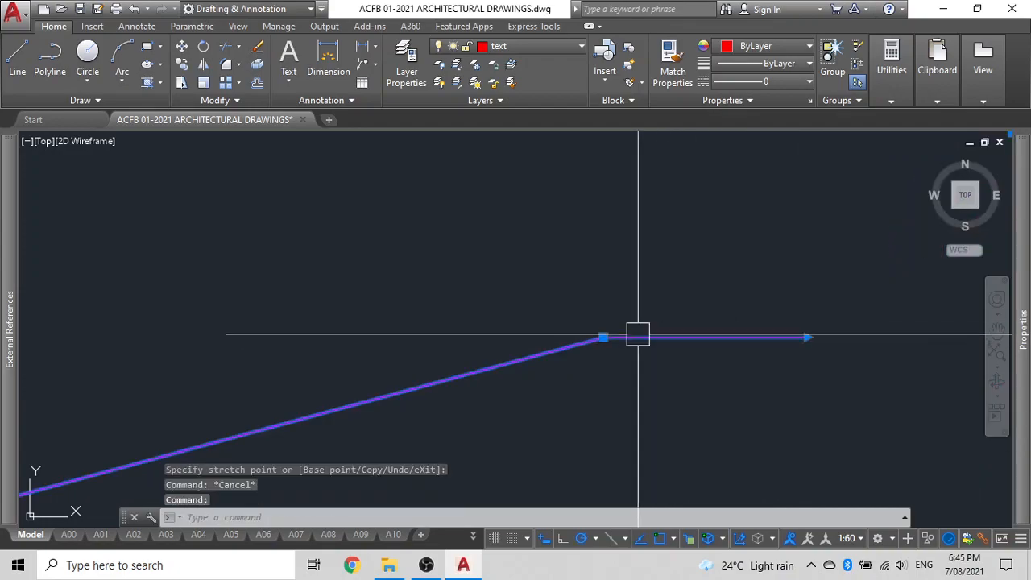
Stretch the roof leader's bend directly above its arrowhead on grid line A and extend its landing to the vertical construction line
{"action": "left_click", "coordinate": [603, 337]}
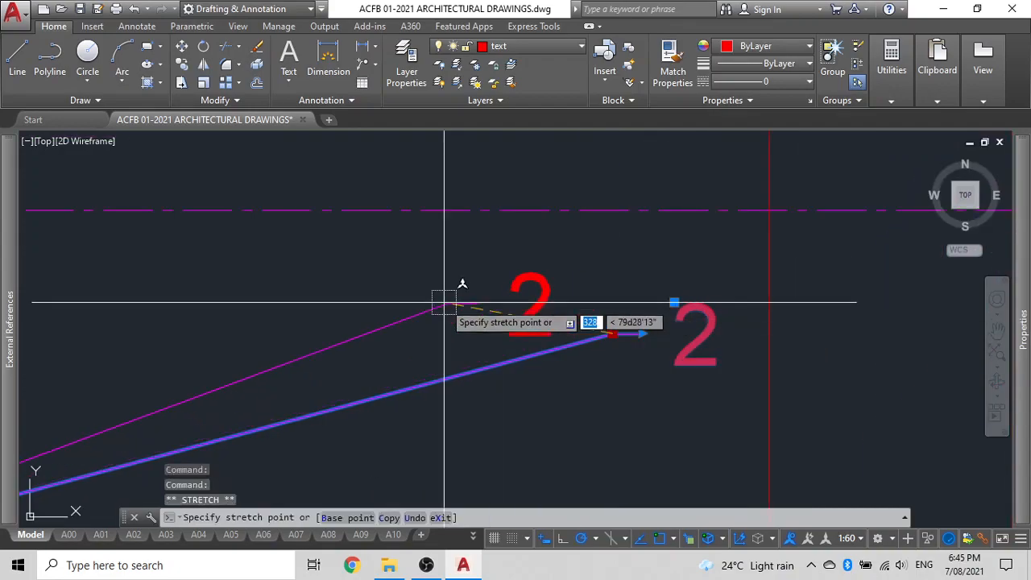
{"action": "scroll", "coordinate": [655, 225], "scroll_direction": "down", "scroll_amount": 3}
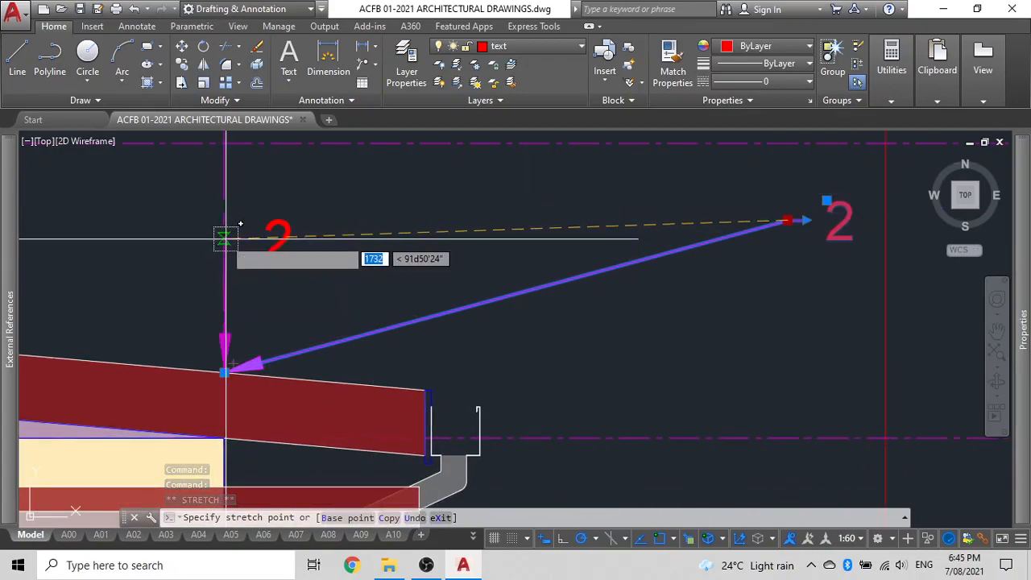
{"action": "left_click", "coordinate": [225, 234]}
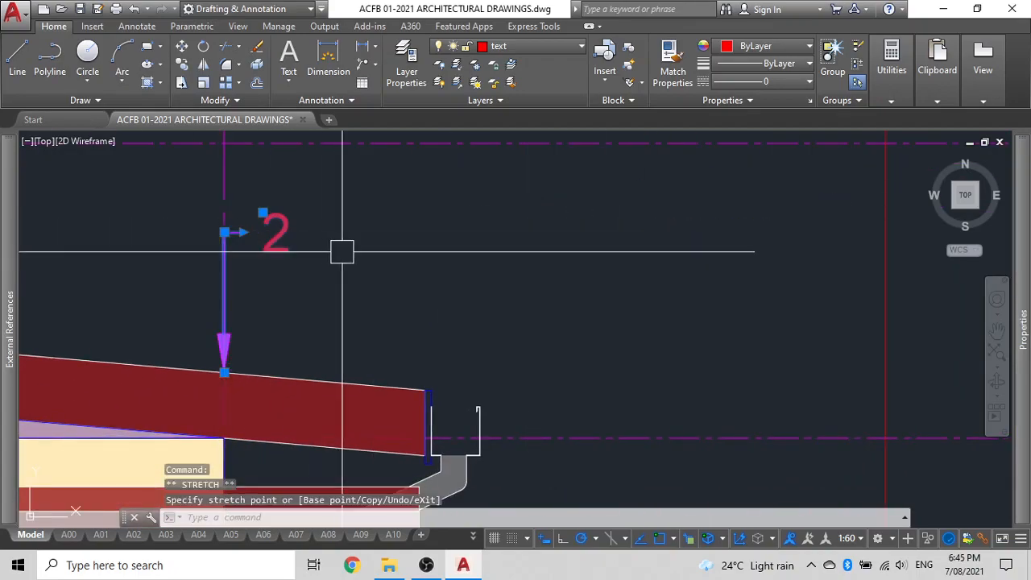
{"action": "left_click", "coordinate": [263, 211]}
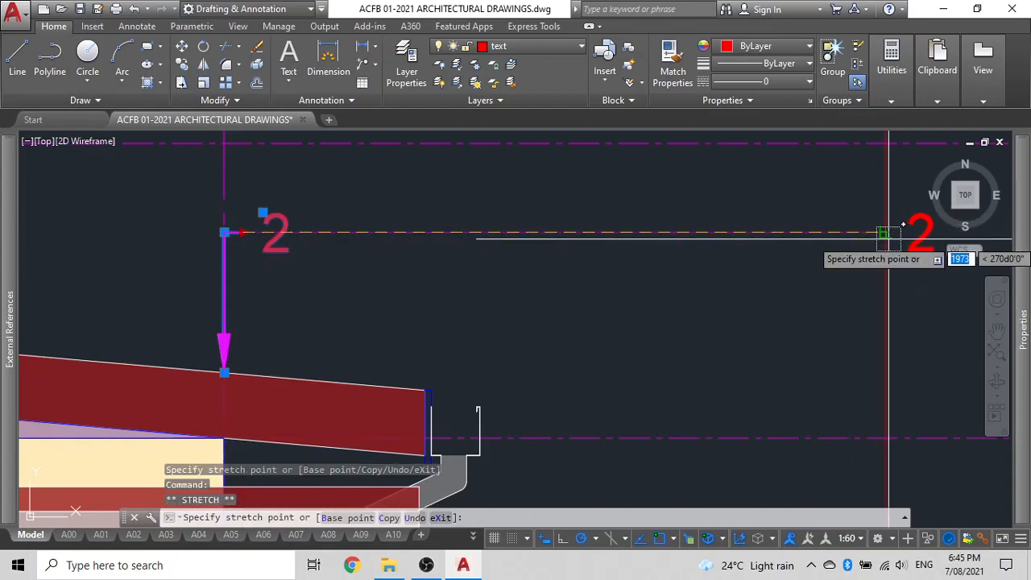
{"action": "left_click", "coordinate": [886, 205]}
{"action": "key", "text": "Escape"}
{"action": "scroll", "coordinate": [343, 252], "scroll_direction": "down", "scroll_amount": 5}
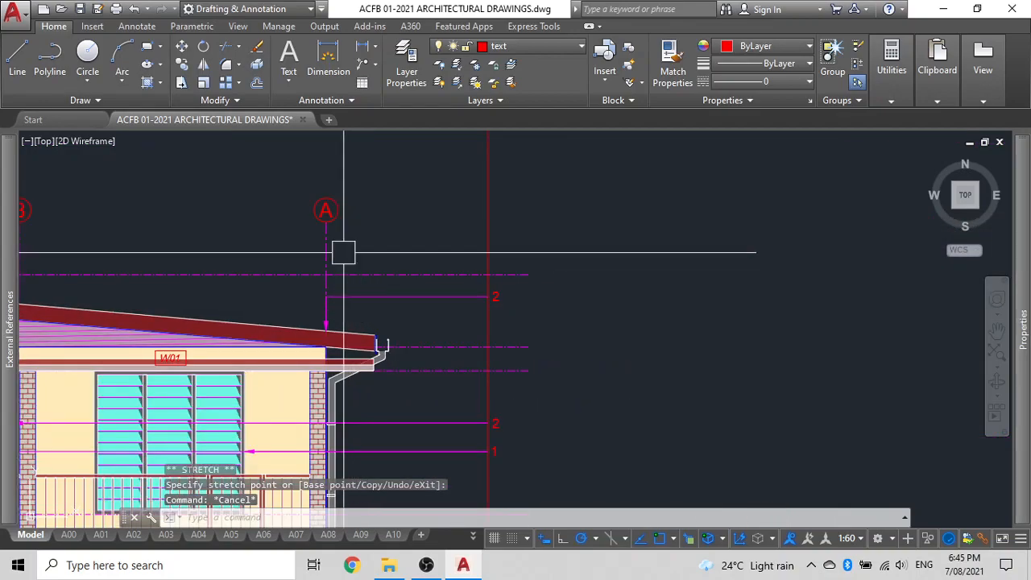
Change the text of the roof leader to 3
{"action": "left_click", "coordinate": [497, 296]}
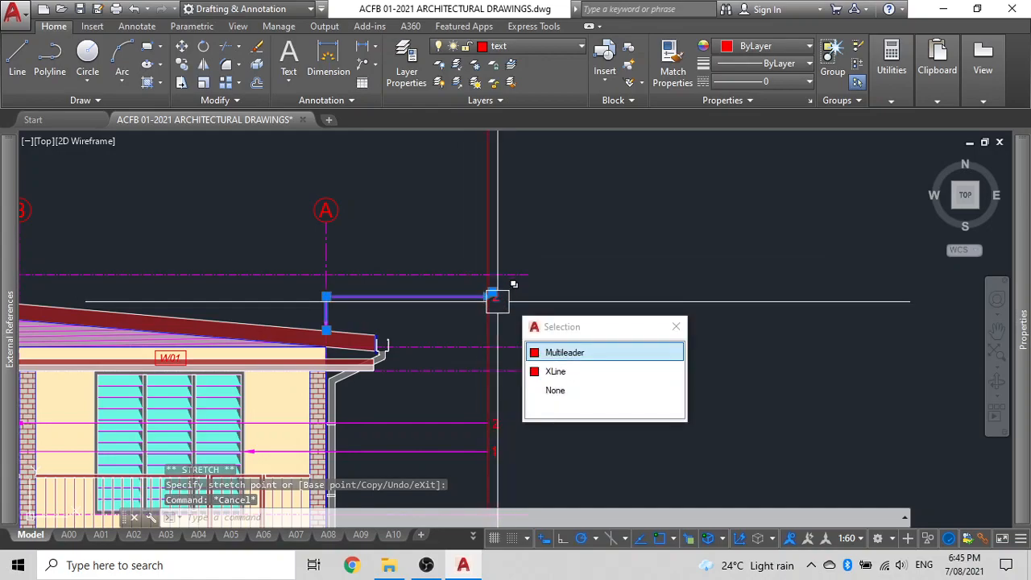
{"action": "scroll", "coordinate": [497, 295], "scroll_direction": "up", "scroll_amount": 4}
{"action": "double_click", "coordinate": [493, 292]}
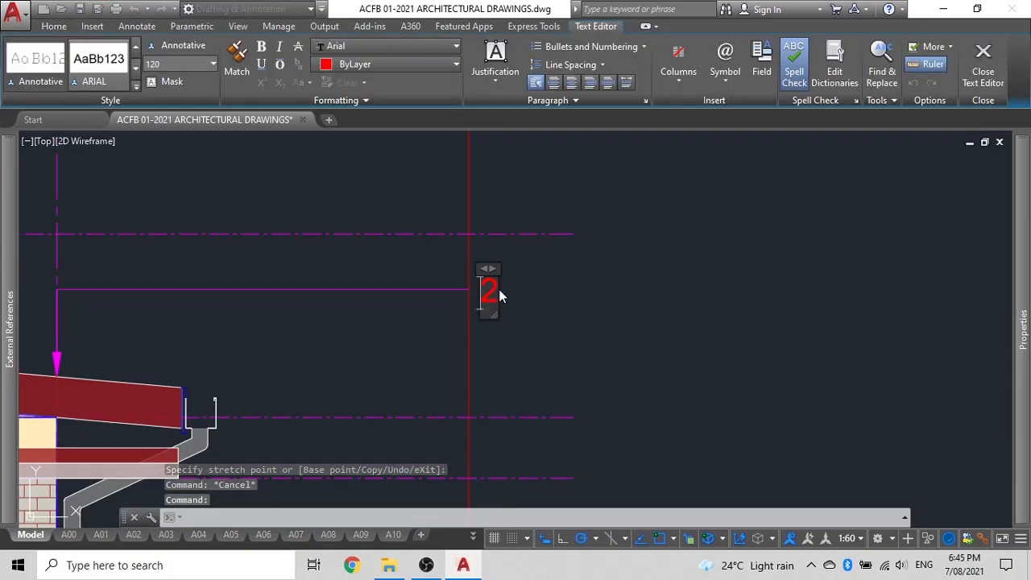
{"action": "left_click", "coordinate": [520, 262]}
{"action": "scroll", "coordinate": [521, 263], "scroll_direction": "down", "scroll_amount": 6}
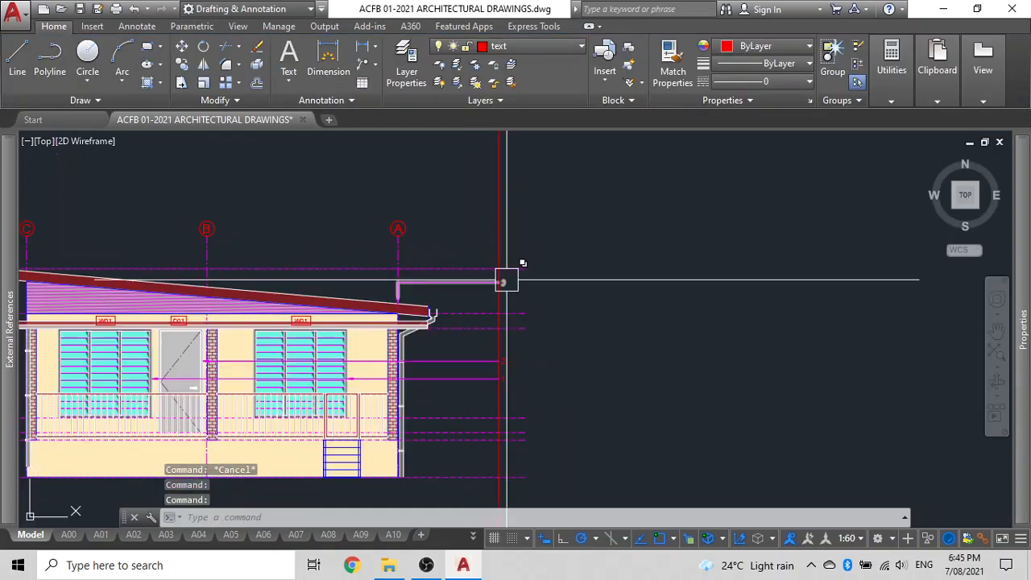
Move the vertical construction line closer to the house, between the gutter and the leader numbers
{"action": "scroll", "coordinate": [477, 306], "scroll_direction": "up", "scroll_amount": 4}
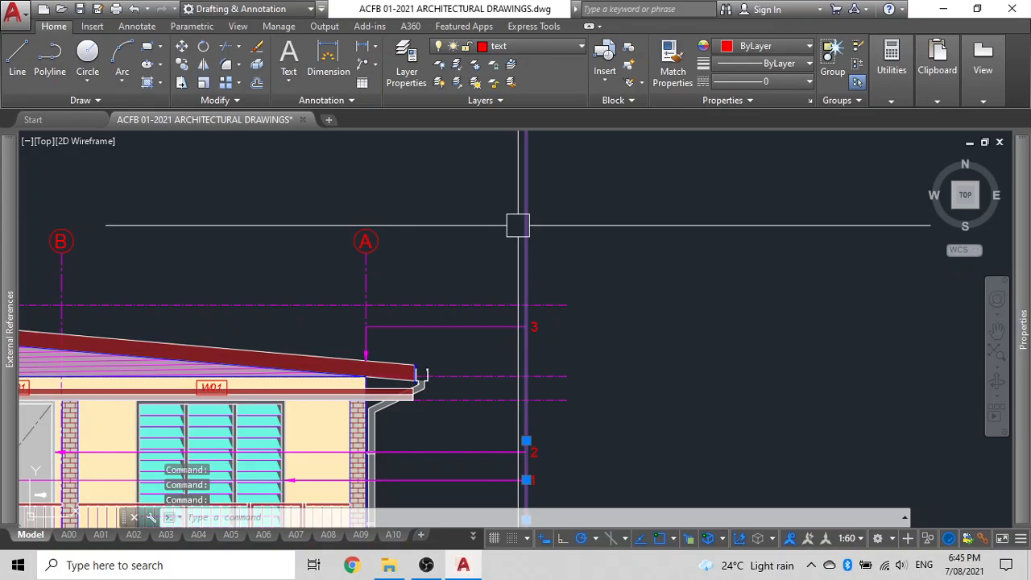
{"action": "type", "text": "M"}
{"action": "key", "text": "Return"}
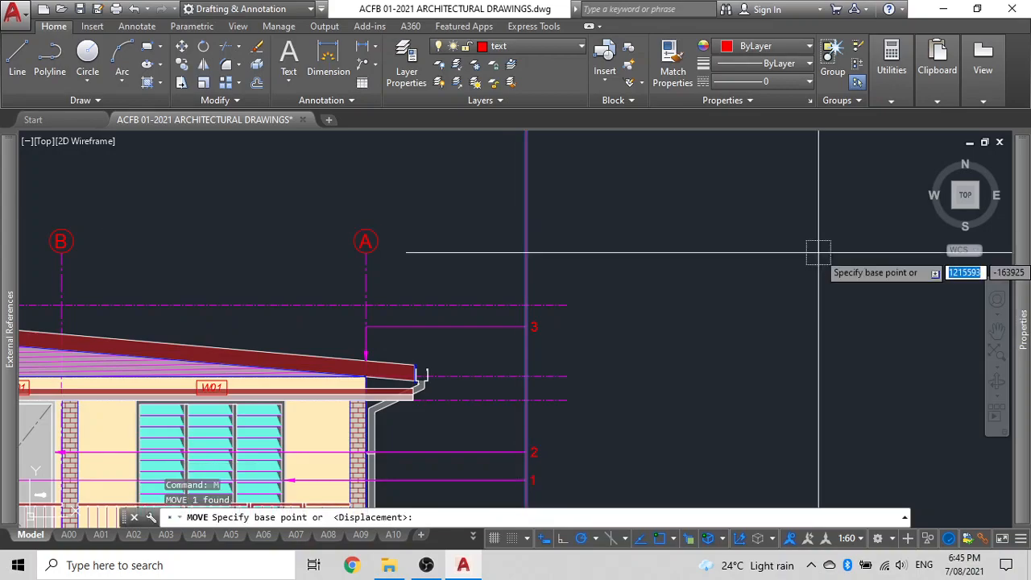
{"action": "left_click", "coordinate": [781, 257]}
{"action": "left_click", "coordinate": [775, 210]}
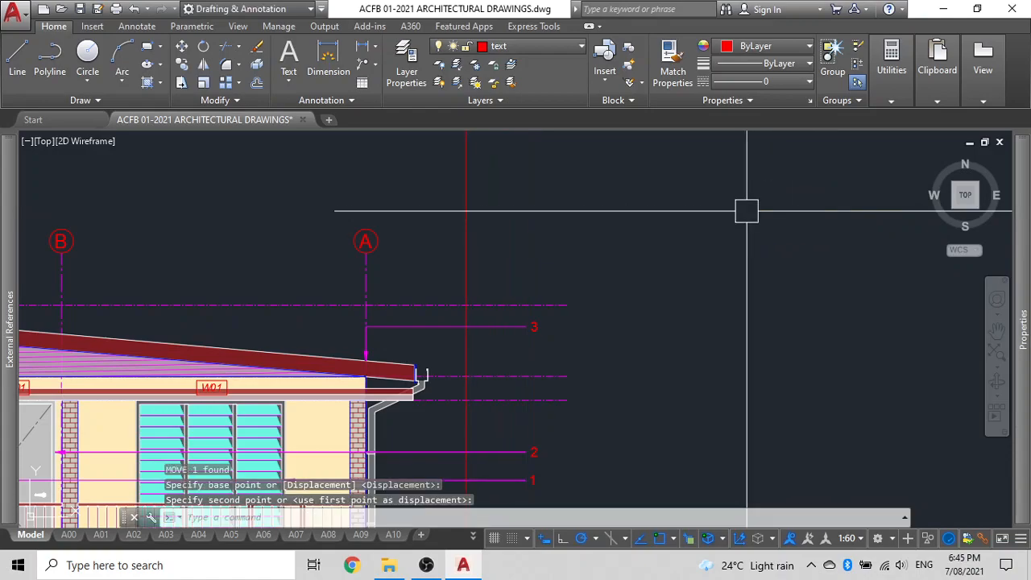
{"action": "scroll", "coordinate": [472, 323], "scroll_direction": "down", "scroll_amount": 2}
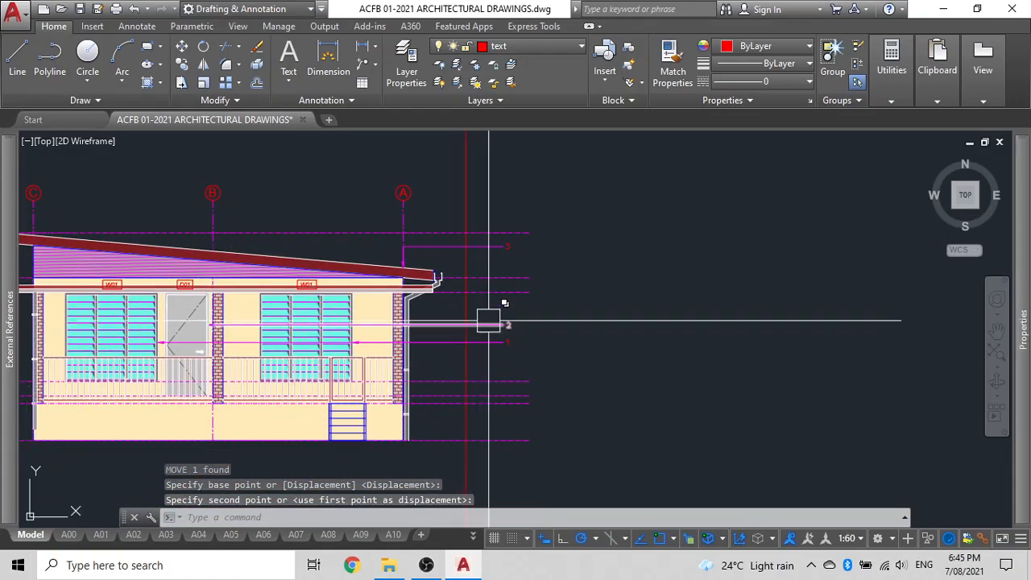
Stretch the landing end of roof leader 3 back to the moved construction line
{"action": "scroll", "coordinate": [492, 246], "scroll_direction": "up", "scroll_amount": 3}
{"action": "left_click", "coordinate": [517, 241]}
{"action": "left_click", "coordinate": [525, 236]}
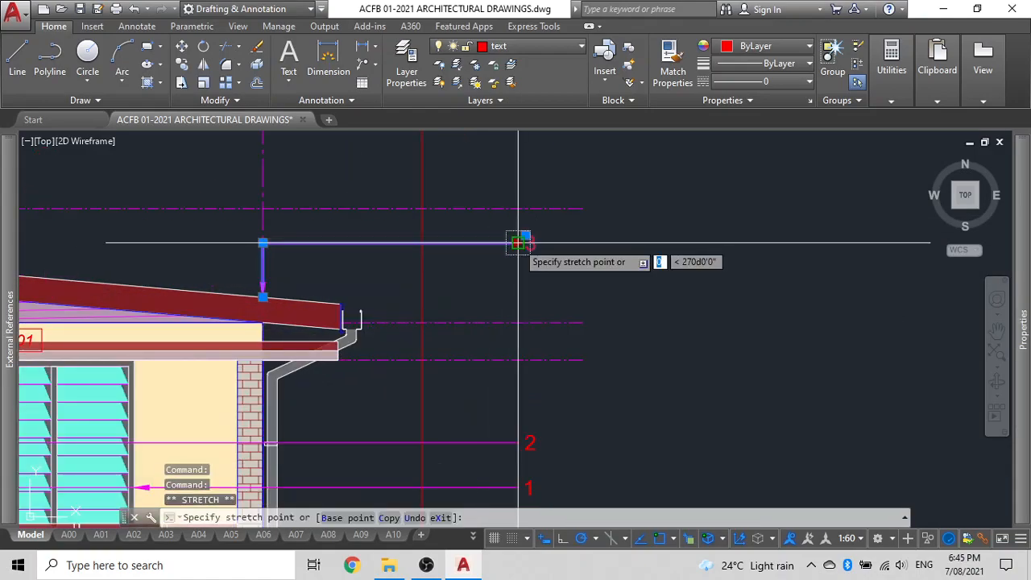
Shorten door leader 2 by stretching its bend and landing end so it ends on the moved construction line
{"action": "middle_click_drag", "start_coordinate": [512, 338], "coordinate": [553, 221]}
{"action": "left_click", "coordinate": [556, 321]}
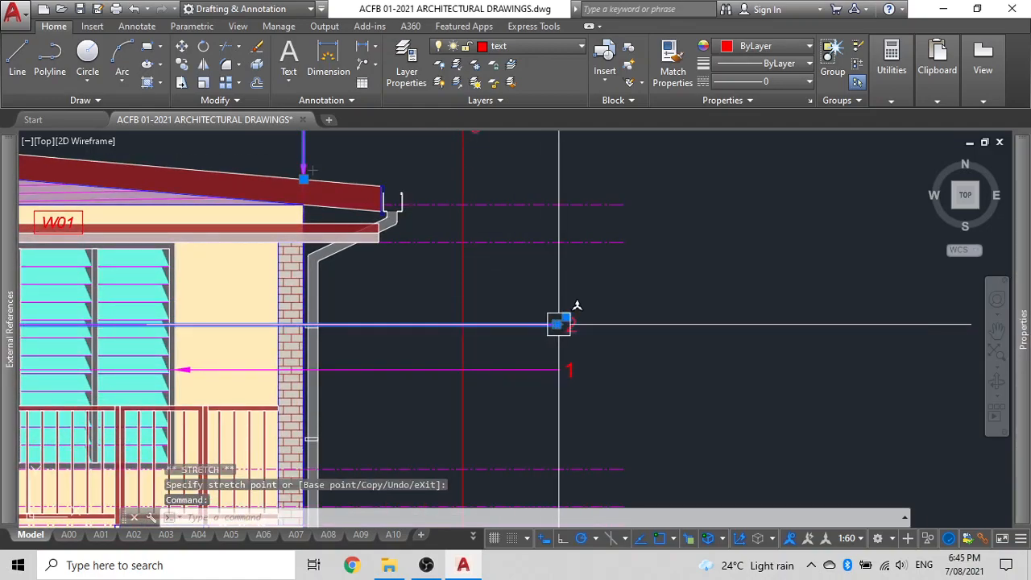
{"action": "scroll", "coordinate": [554, 323], "scroll_direction": "up", "scroll_amount": 5}
{"action": "left_click", "coordinate": [561, 347]}
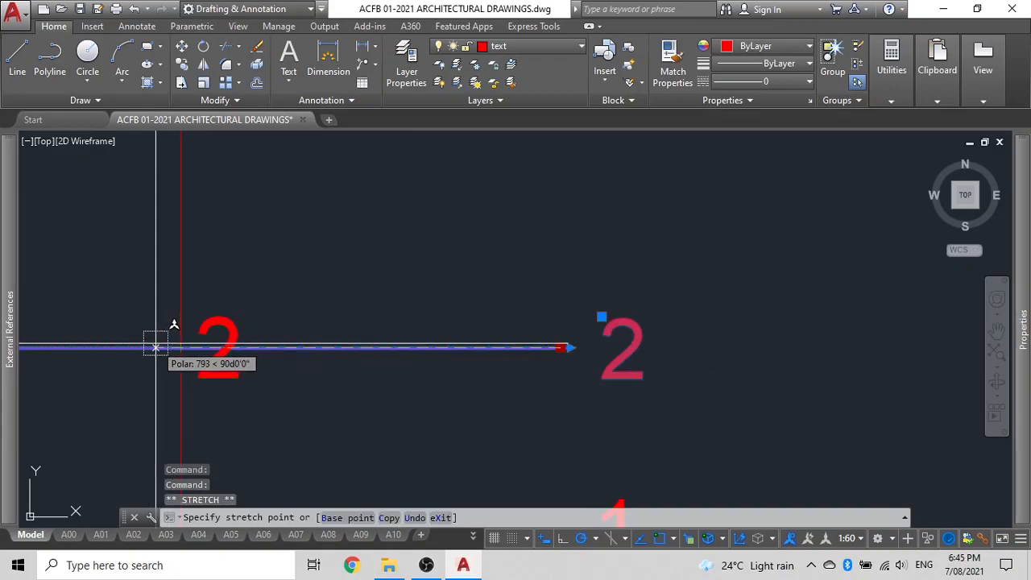
{"action": "scroll", "coordinate": [149, 352], "scroll_direction": "up", "scroll_amount": 3}
{"action": "left_click", "coordinate": [112, 351]}
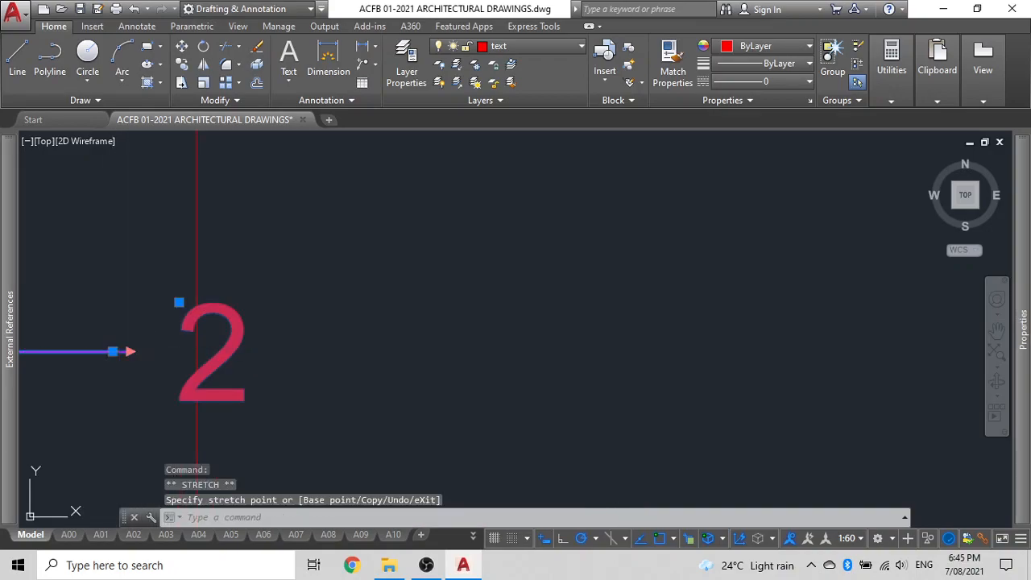
{"action": "left_click", "coordinate": [131, 351]}
{"action": "scroll", "coordinate": [201, 351], "scroll_direction": "down", "scroll_amount": 5}
{"action": "left_click", "coordinate": [216, 352]}
{"action": "scroll", "coordinate": [328, 242], "scroll_direction": "up", "scroll_amount": 4}
{"action": "key", "text": "Escape"}
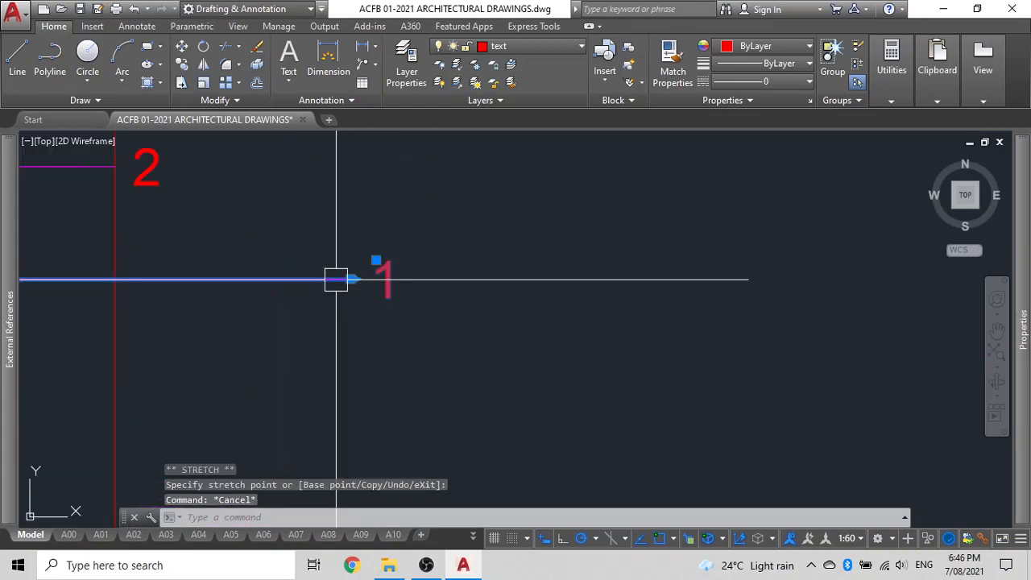
Shorten window leader 1 by stretching its bend and landing end so it ends on the moved construction line
{"action": "scroll", "coordinate": [363, 282], "scroll_direction": "up", "scroll_amount": 4}
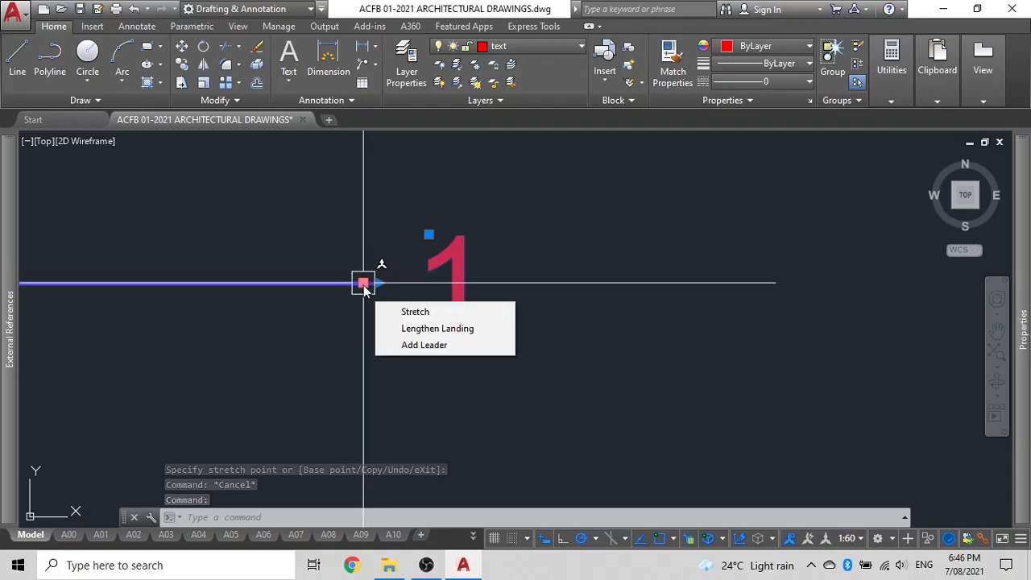
{"action": "left_click", "coordinate": [364, 283]}
{"action": "scroll", "coordinate": [387, 265], "scroll_direction": "down", "scroll_amount": 2}
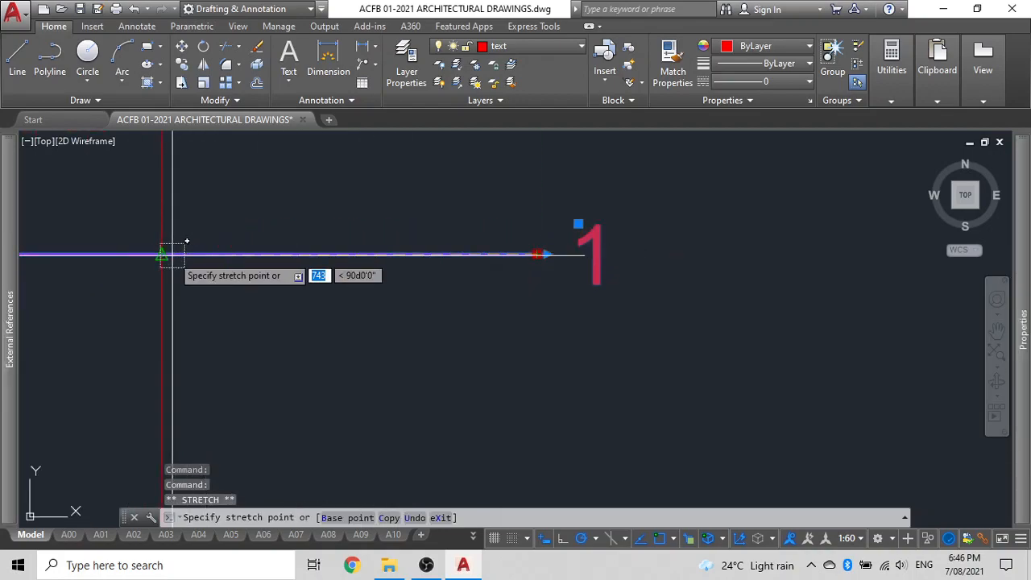
{"action": "scroll", "coordinate": [149, 256], "scroll_direction": "up", "scroll_amount": 4}
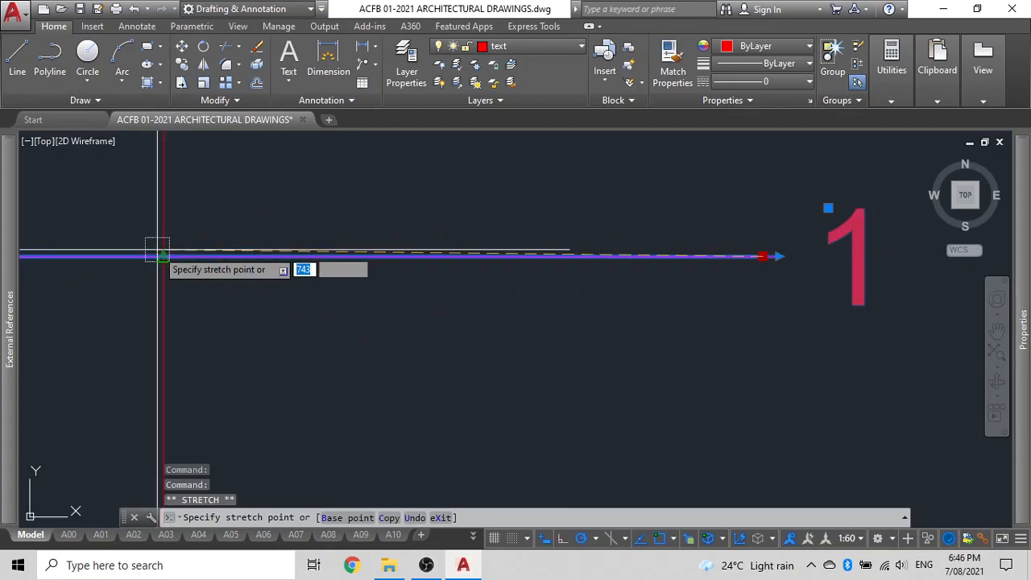
{"action": "left_click", "coordinate": [78, 258]}
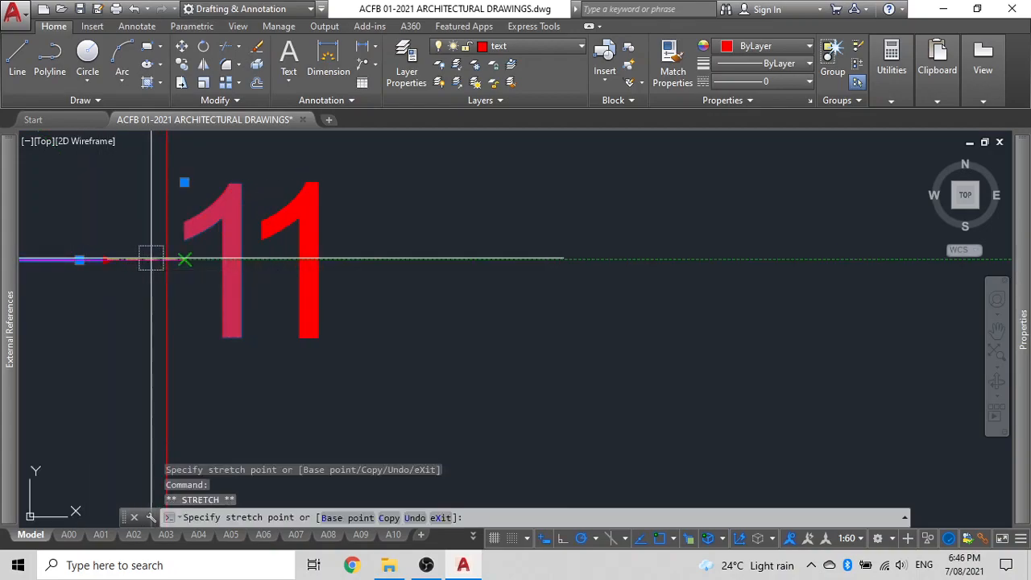
{"action": "scroll", "coordinate": [165, 258], "scroll_direction": "down", "scroll_amount": 3}
{"action": "key", "text": "Escape"}
In the key table's item 4 description, replace RETAINING with CONCRETE BLOCK and remove the extra space before WALL
{"action": "scroll", "coordinate": [346, 266], "scroll_direction": "down", "scroll_amount": 6}
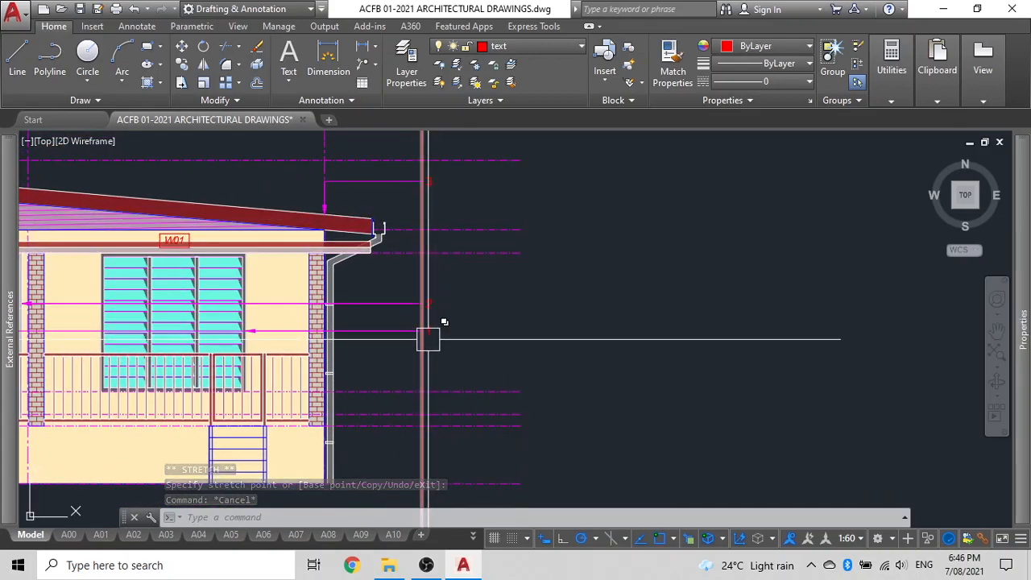
{"action": "middle_click_drag", "start_coordinate": [428, 339], "coordinate": [510, 201]}
{"action": "scroll", "coordinate": [495, 329], "scroll_direction": "down", "scroll_amount": 3}
{"action": "scroll", "coordinate": [426, 222], "scroll_direction": "up", "scroll_amount": 4}
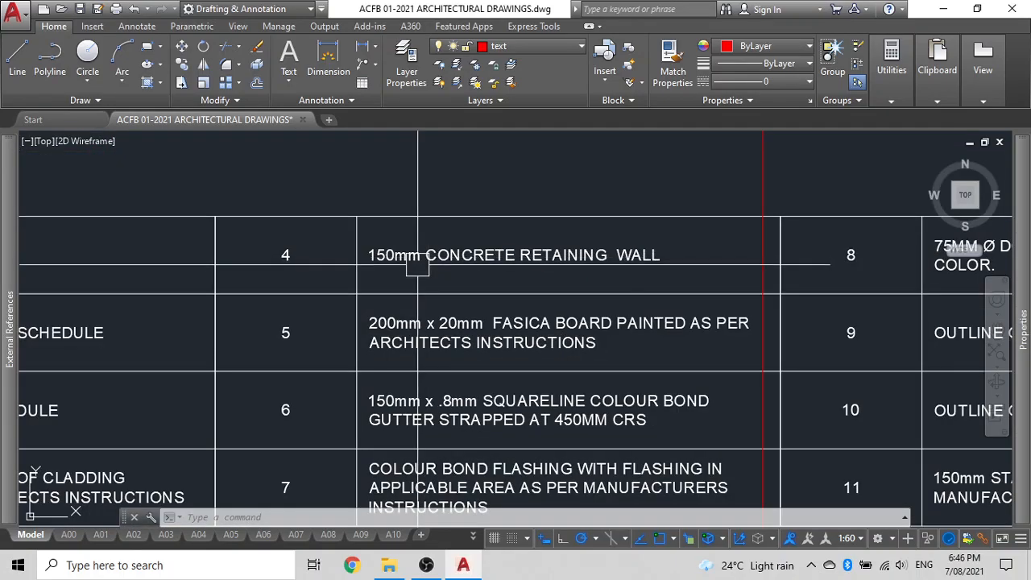
{"action": "double_click", "coordinate": [569, 268]}
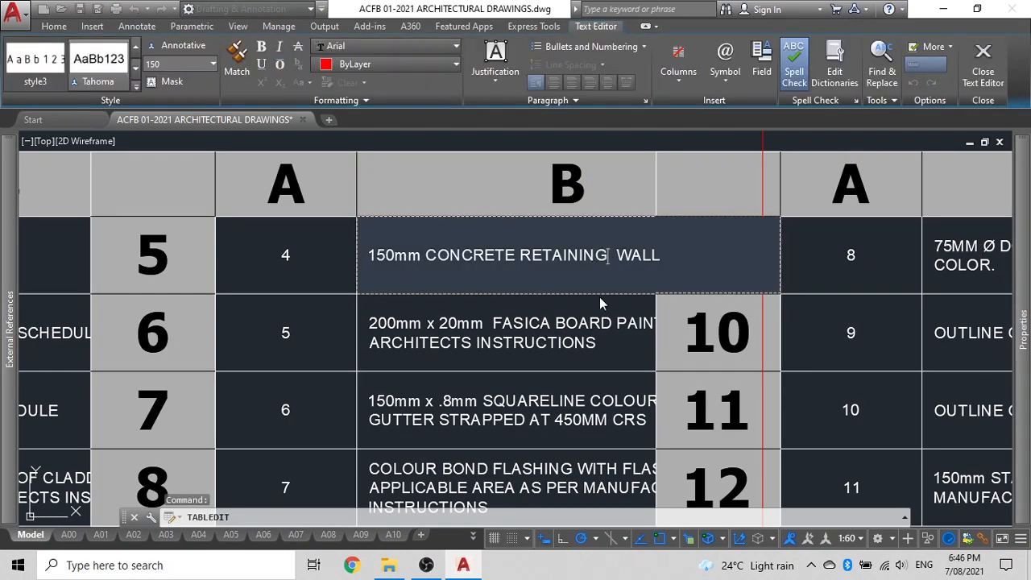
{"action": "key", "text": "BackSpace"}
{"action": "key", "text": "BackSpace"}
{"action": "key", "text": "BackSpace"}
{"action": "key", "text": "BackSpace"}
{"action": "key", "text": "BackSpace"}
{"action": "key", "text": "BackSpace"}
{"action": "key", "text": "BackSpace"}
{"action": "key", "text": "BackSpace"}
{"action": "key", "text": "BackSpace"}
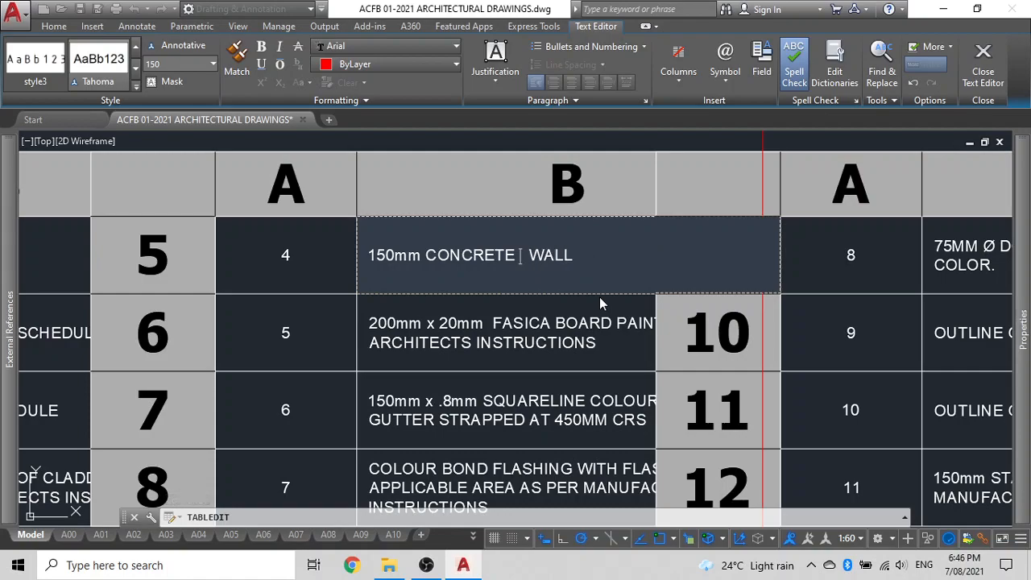
{"action": "type", "text": "CONCRETE"}
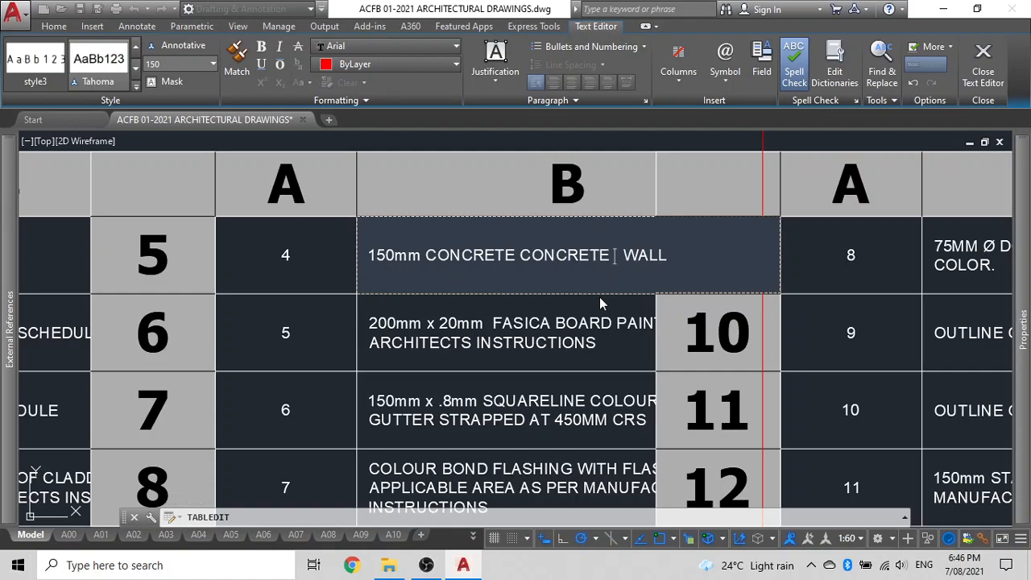
{"action": "type", "text": " BLOCK"}
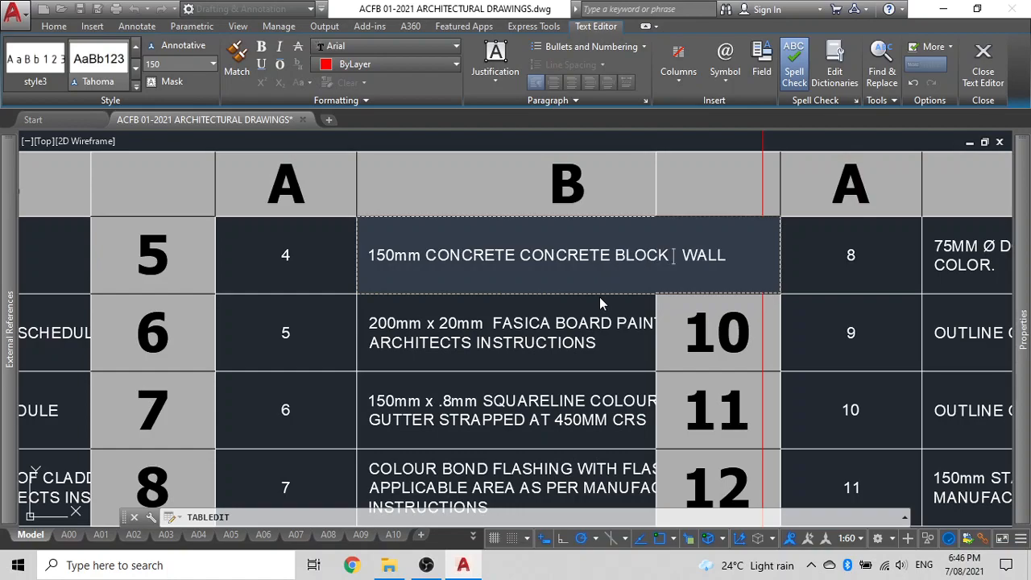
{"action": "key", "text": "Delete"}
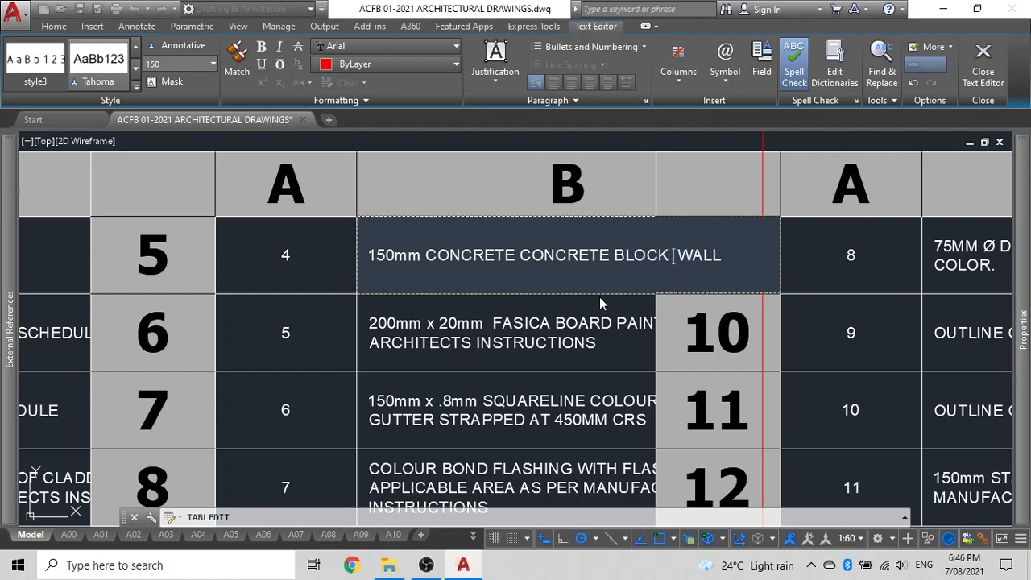
Append PLASTERED AND PAINTED AS PER ARCHITECTS INSTRUCTIONS to the item 4 description and finish editing the table
{"action": "key", "text": "End"}
{"action": "type", "text": "PLASTERED AND PAINTED AS PER ARCHITECTS INSTRUCTIONS"}
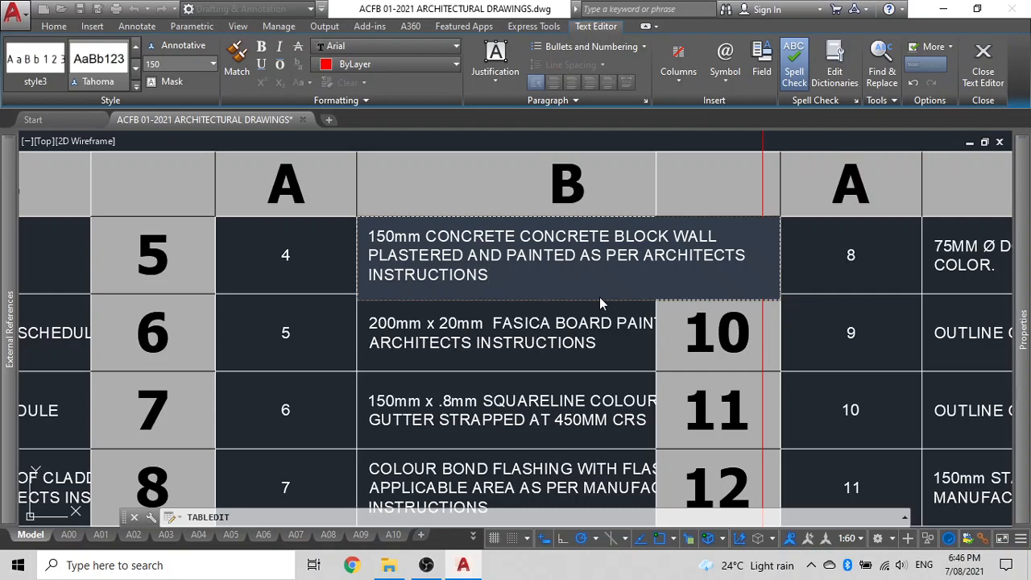
{"action": "left_click", "coordinate": [488, 165]}
{"action": "scroll", "coordinate": [456, 254], "scroll_direction": "down", "scroll_amount": 5}
{"action": "scroll", "coordinate": [511, 294], "scroll_direction": "up", "scroll_amount": 5}
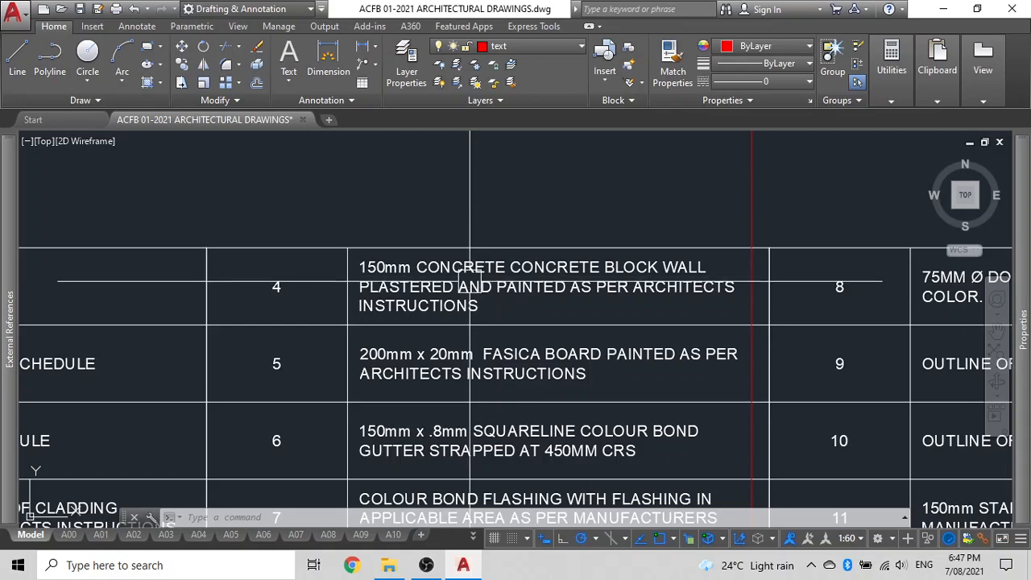
{"action": "scroll", "coordinate": [495, 283], "scroll_direction": "down", "scroll_amount": 6}
{"action": "scroll", "coordinate": [543, 227], "scroll_direction": "up", "scroll_amount": 6}
{"action": "middle_click_drag", "start_coordinate": [544, 196], "coordinate": [559, 310]}
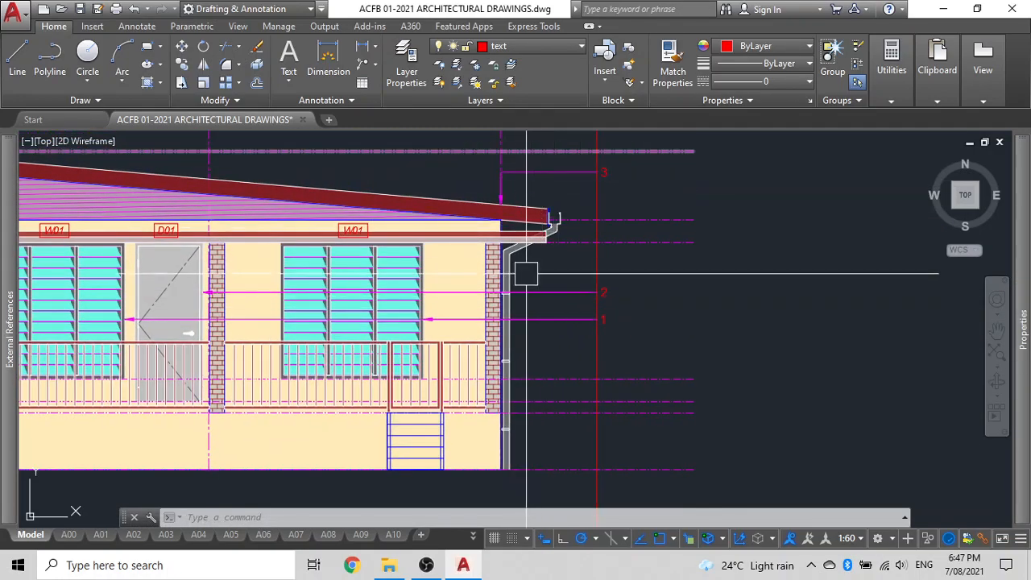
{"action": "left_click", "coordinate": [541, 292]}
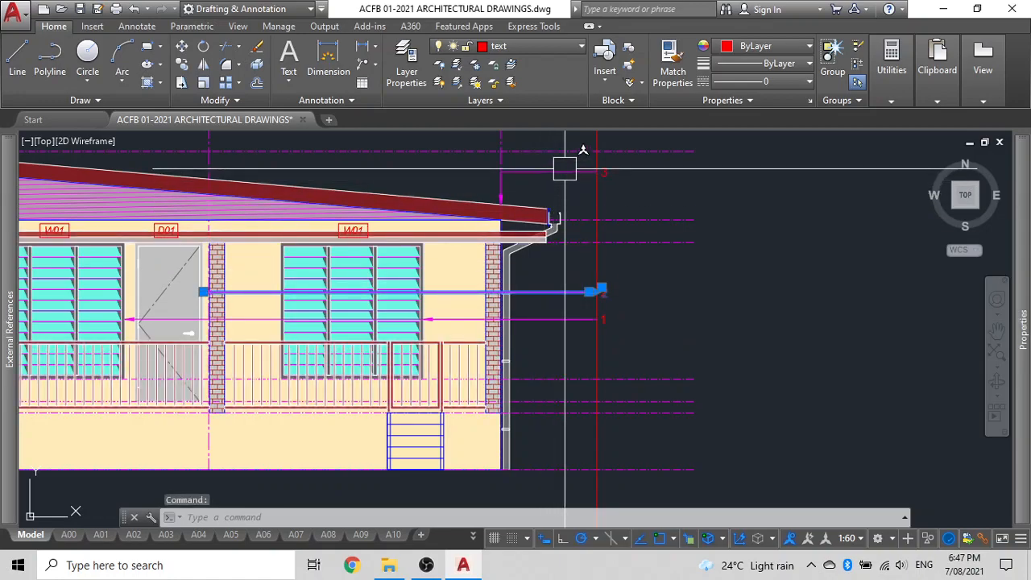
{"action": "left_click", "coordinate": [564, 170]}
{"action": "key", "text": "Escape"}
{"action": "left_click", "coordinate": [573, 320]}
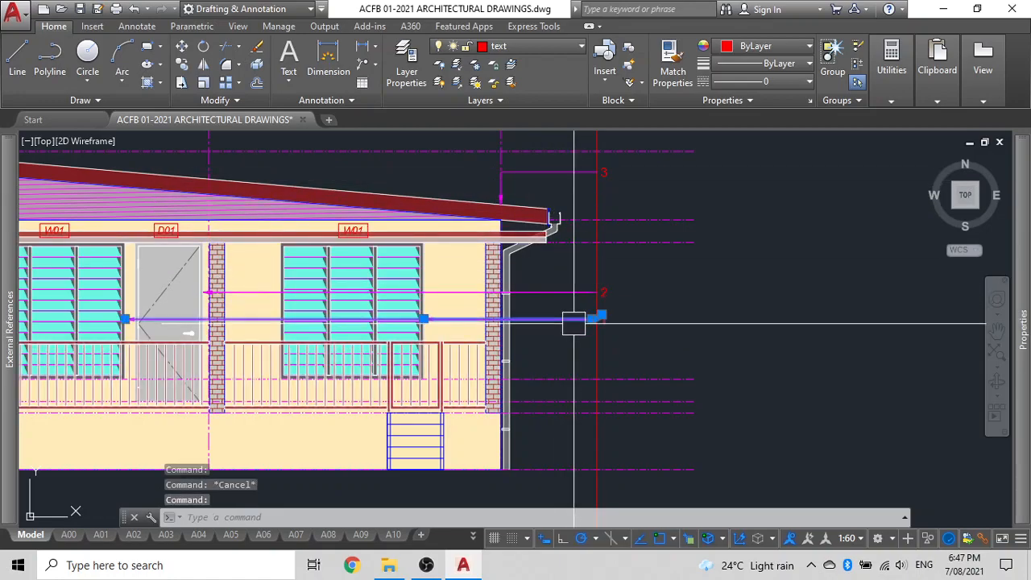
{"action": "key", "text": "Escape"}
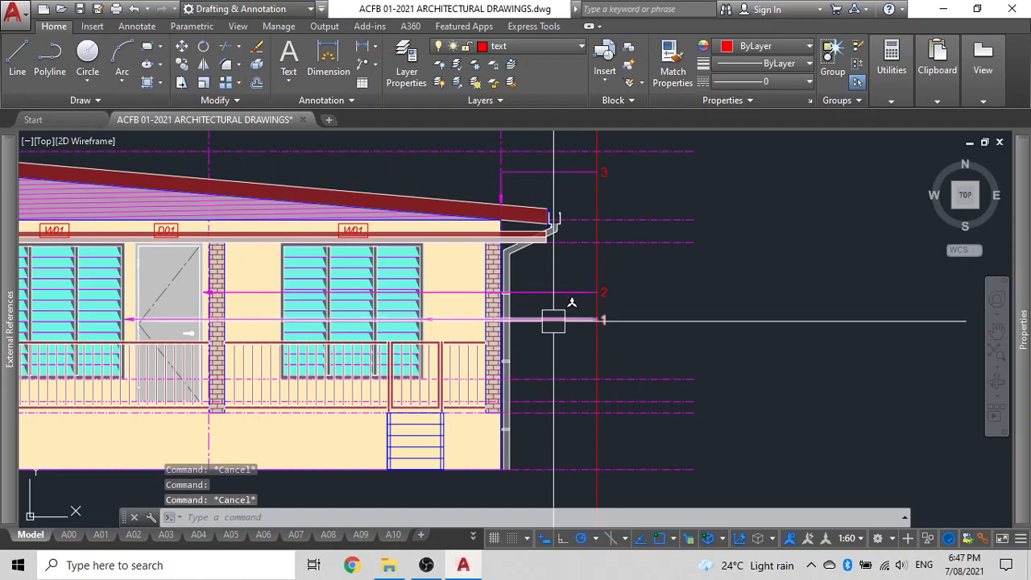
Copy window leader 1 straight up so the duplicate sits just above door leader 2
{"action": "left_click", "coordinate": [554, 318]}
{"action": "middle_click_drag", "start_coordinate": [640, 326], "coordinate": [648, 316]}
{"action": "type", "text": "CO"}
{"action": "key", "text": "Return"}
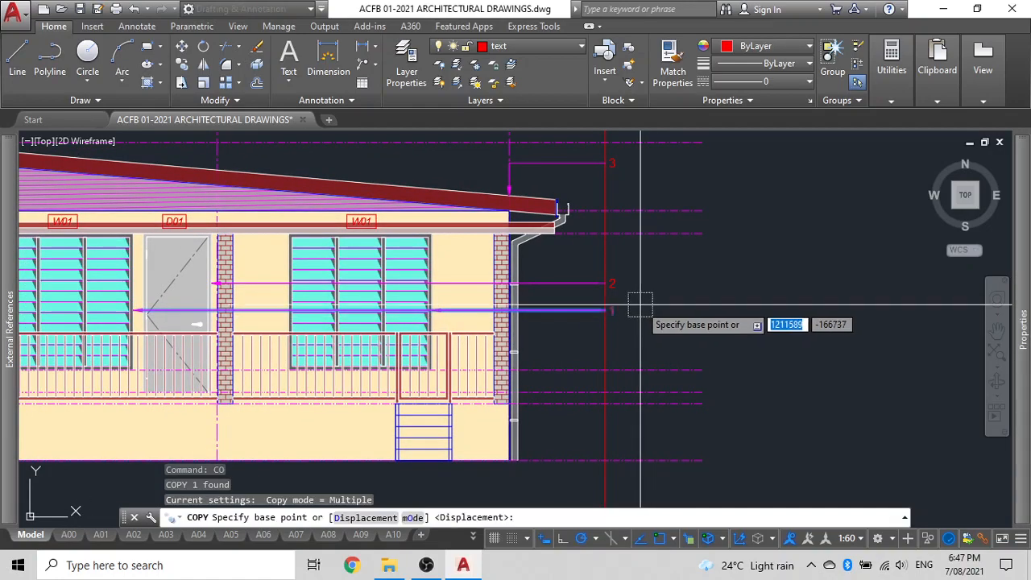
{"action": "left_click", "coordinate": [649, 309]}
{"action": "left_click", "coordinate": [667, 263]}
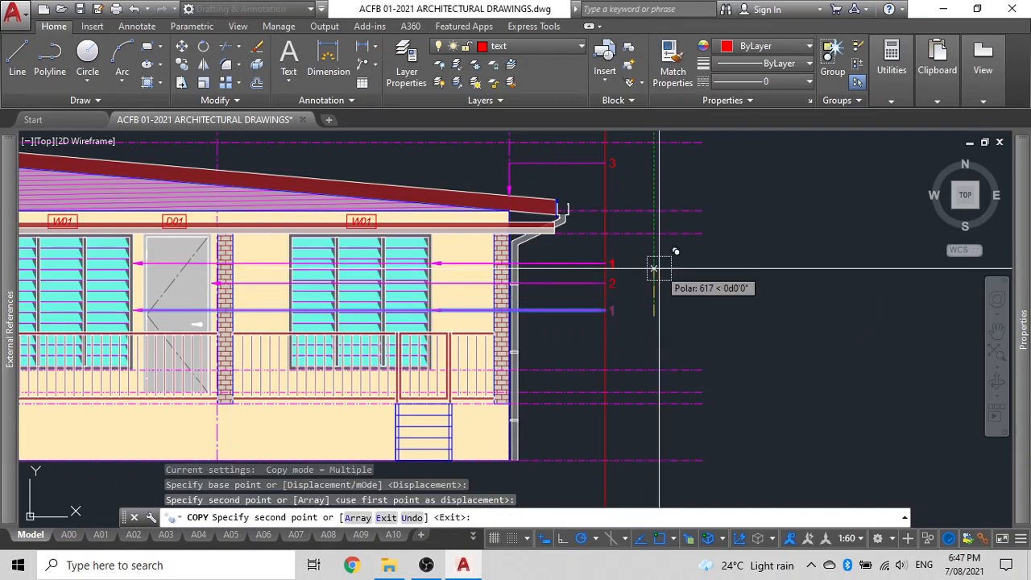
{"action": "key", "text": "Escape"}
Remove the branch that points to the window beside the door from the copied leader, keeping only its shorter arrow
{"action": "left_click", "coordinate": [589, 259]}
{"action": "scroll", "coordinate": [128, 261], "scroll_direction": "up", "scroll_amount": 4}
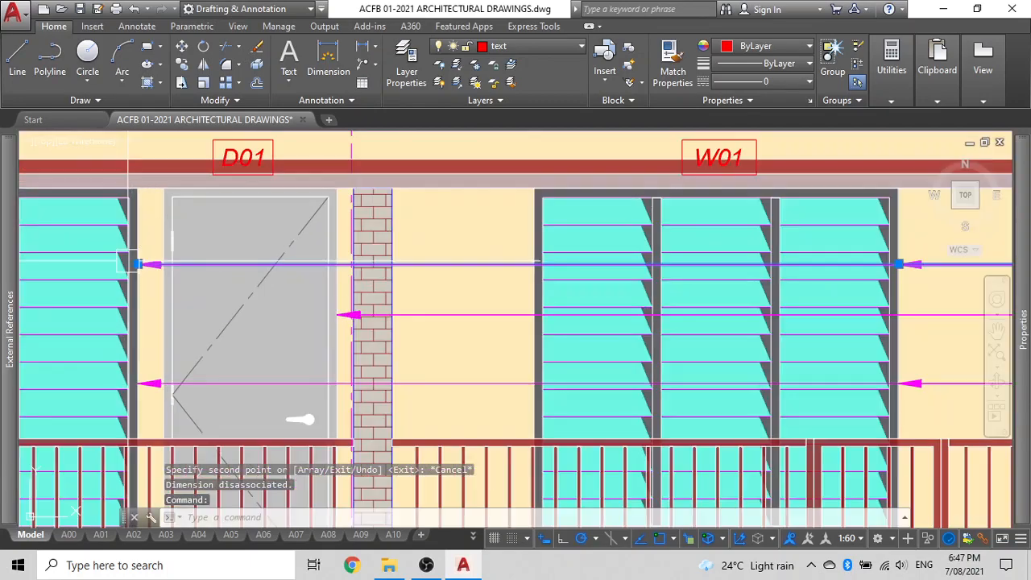
{"action": "scroll", "coordinate": [628, 237], "scroll_direction": "down", "scroll_amount": 2}
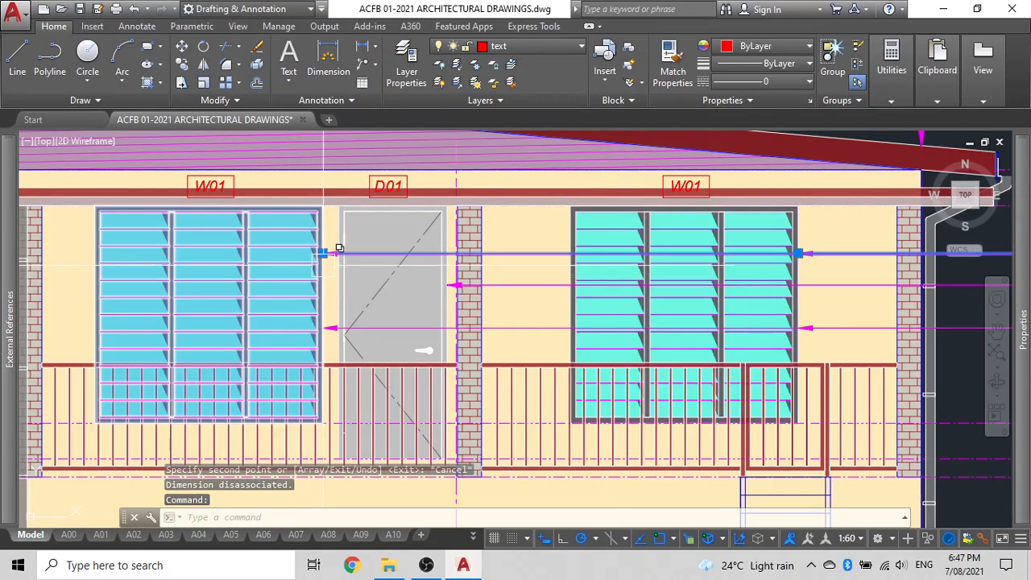
{"action": "left_click", "coordinate": [323, 254]}
{"action": "key", "text": "Escape"}
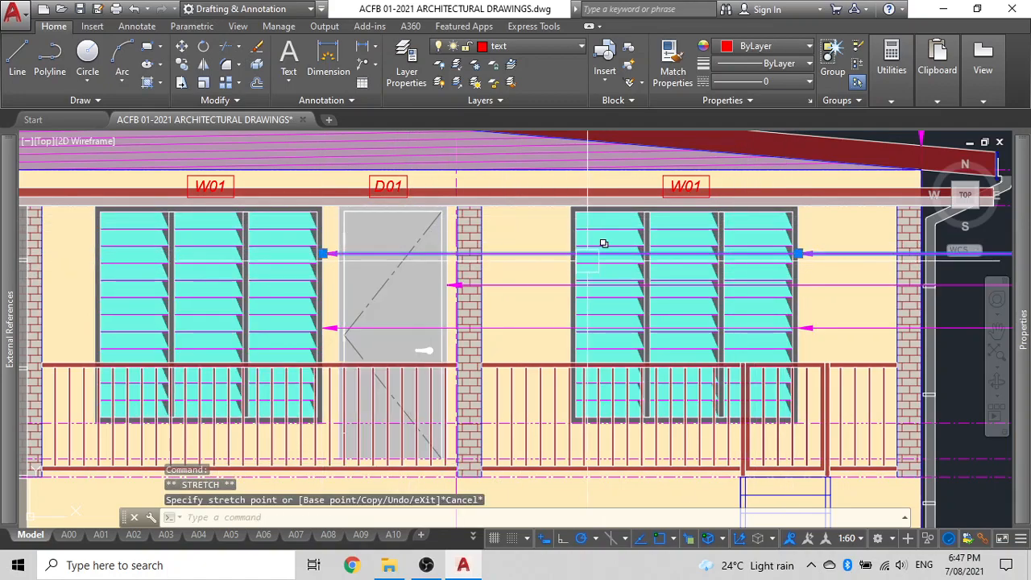
{"action": "left_click", "coordinate": [375, 63]}
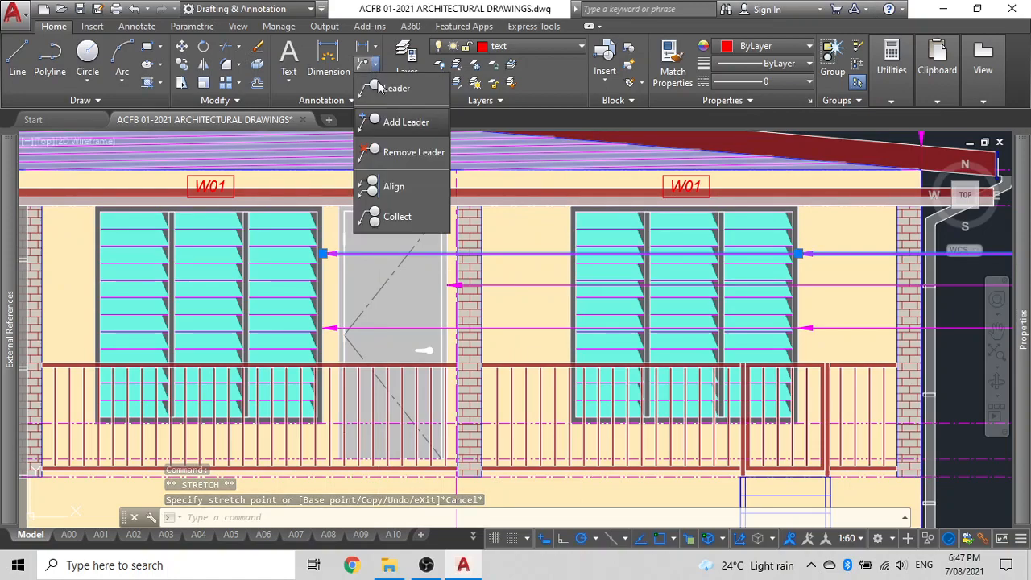
{"action": "left_click", "coordinate": [394, 152]}
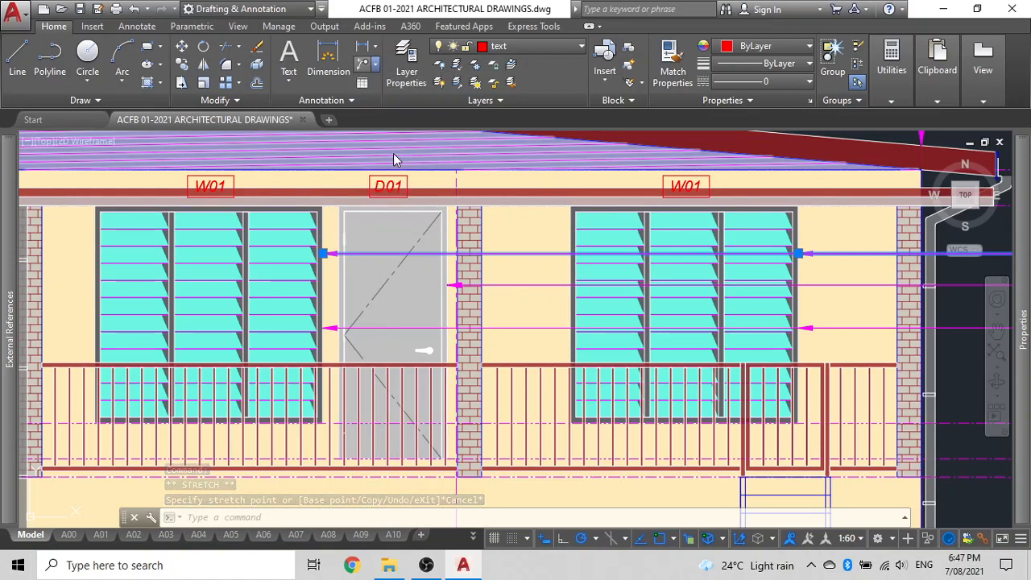
{"action": "left_click", "coordinate": [515, 249]}
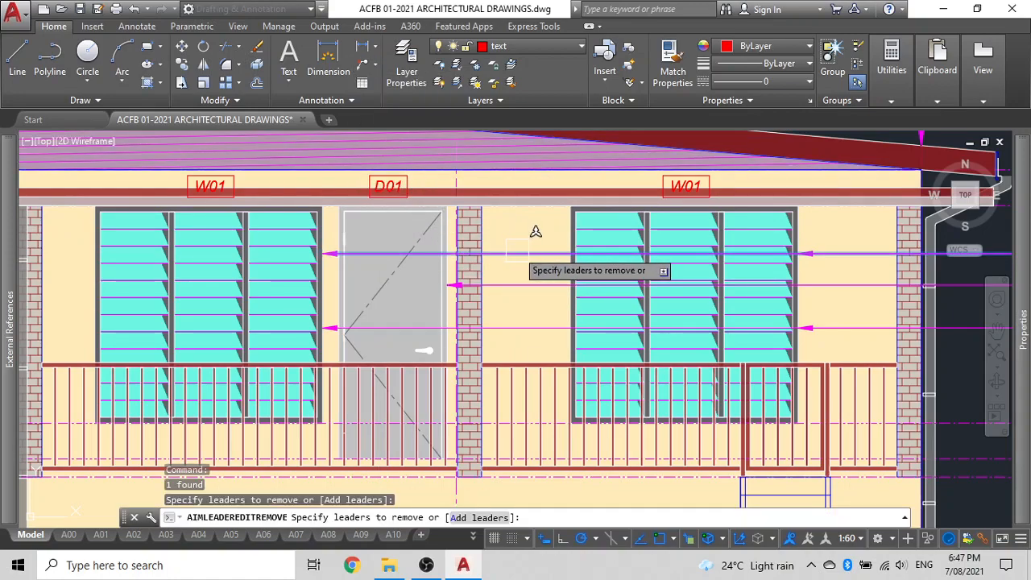
{"action": "key", "text": "Return"}
Stretch the copied leader's arrow tip onto the wall, using M2P to find the midpoint between the brick column and window
{"action": "middle_click_drag", "start_coordinate": [762, 241], "coordinate": [422, 277]}
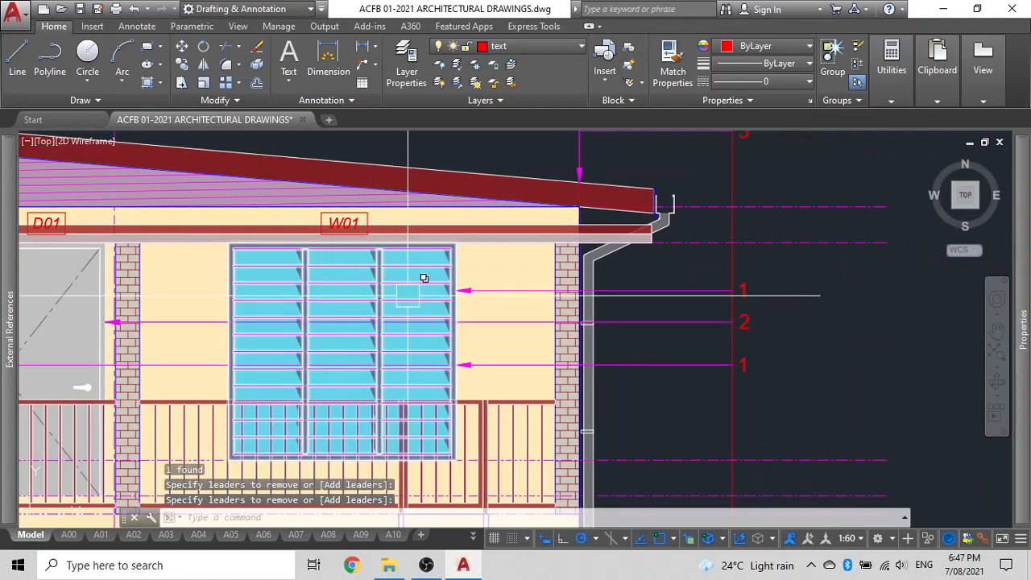
{"action": "scroll", "coordinate": [475, 310], "scroll_direction": "up", "scroll_amount": 4}
{"action": "key", "text": "Escape"}
{"action": "left_click", "coordinate": [551, 265]}
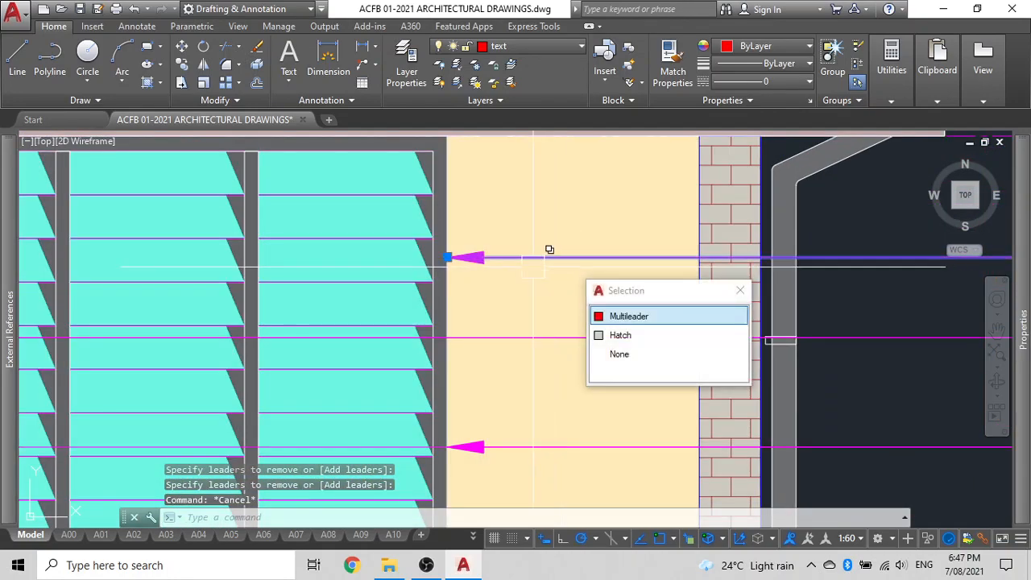
{"action": "left_click", "coordinate": [447, 257]}
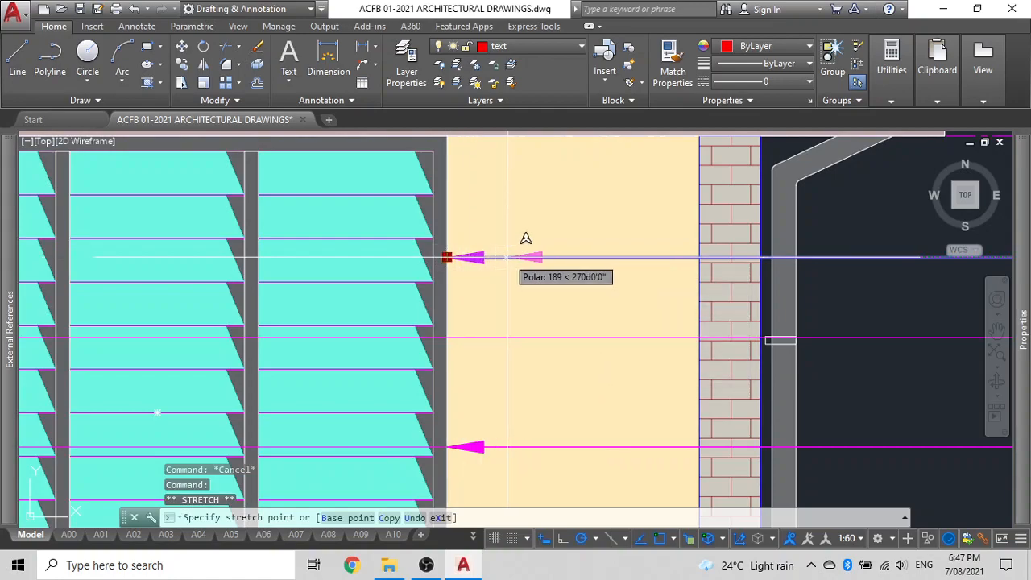
{"action": "key", "text": "Escape"}
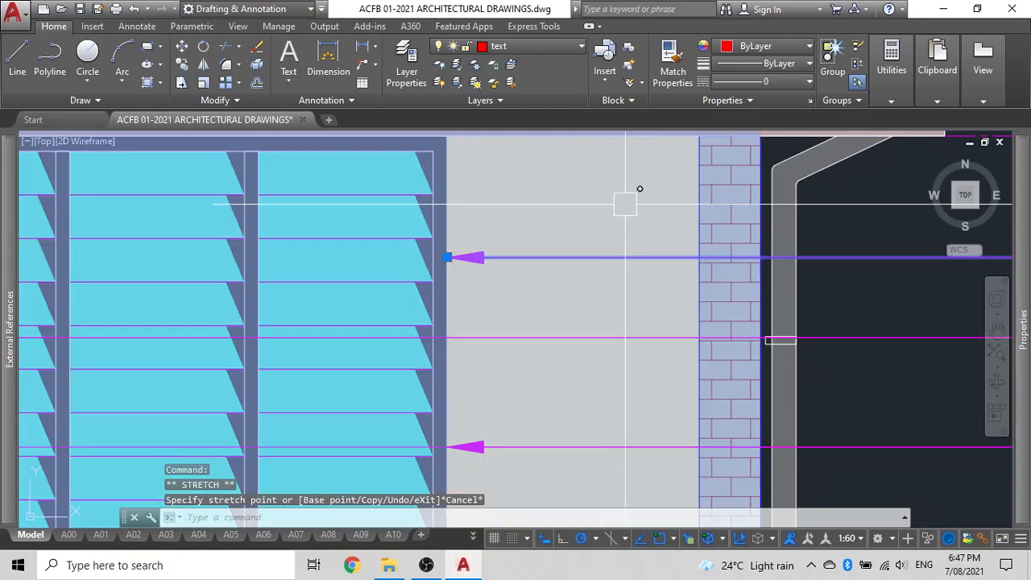
{"action": "scroll", "coordinate": [713, 233], "scroll_direction": "down", "scroll_amount": 2}
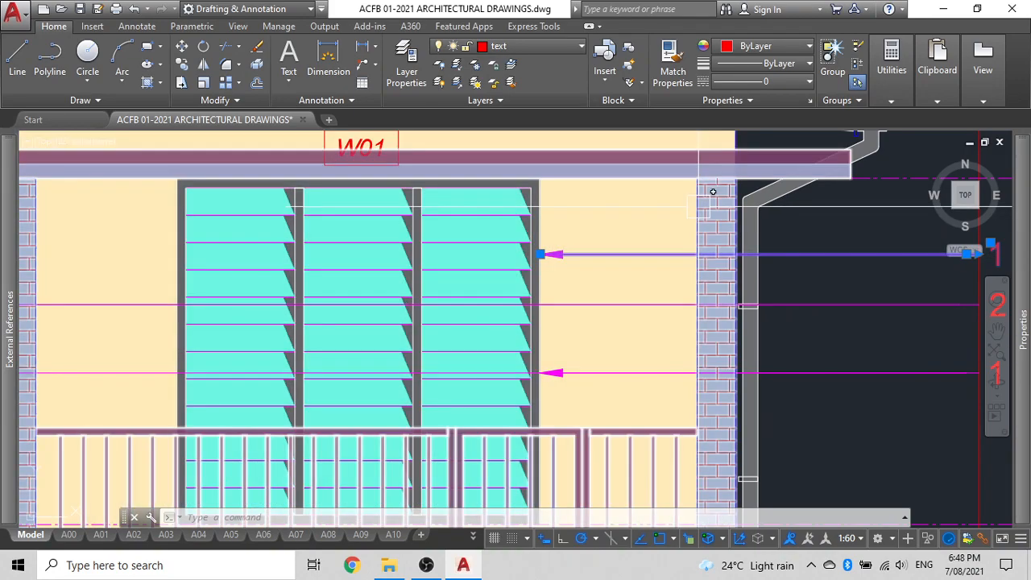
{"action": "left_click", "coordinate": [539, 254]}
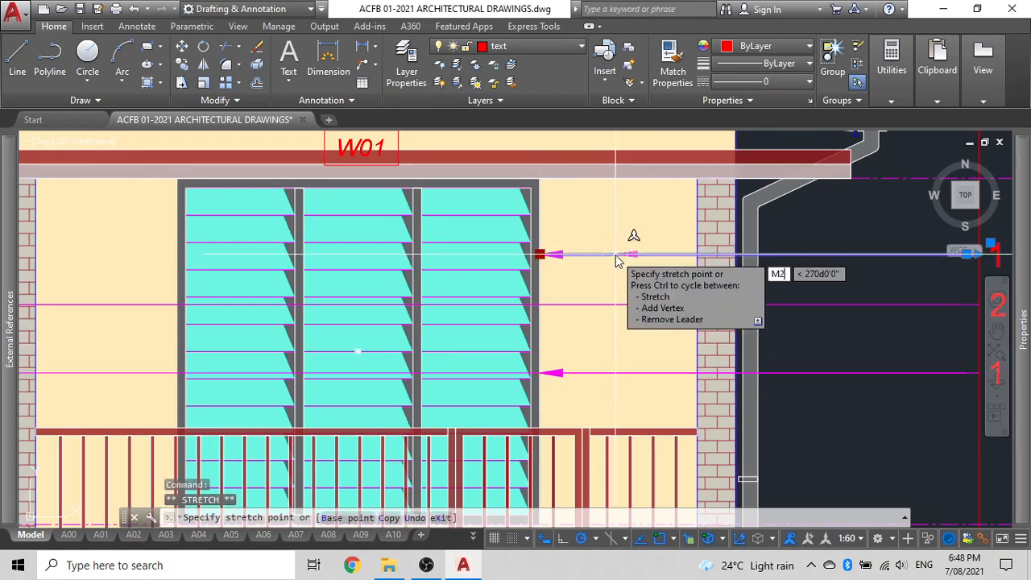
{"action": "key", "text": "Return"}
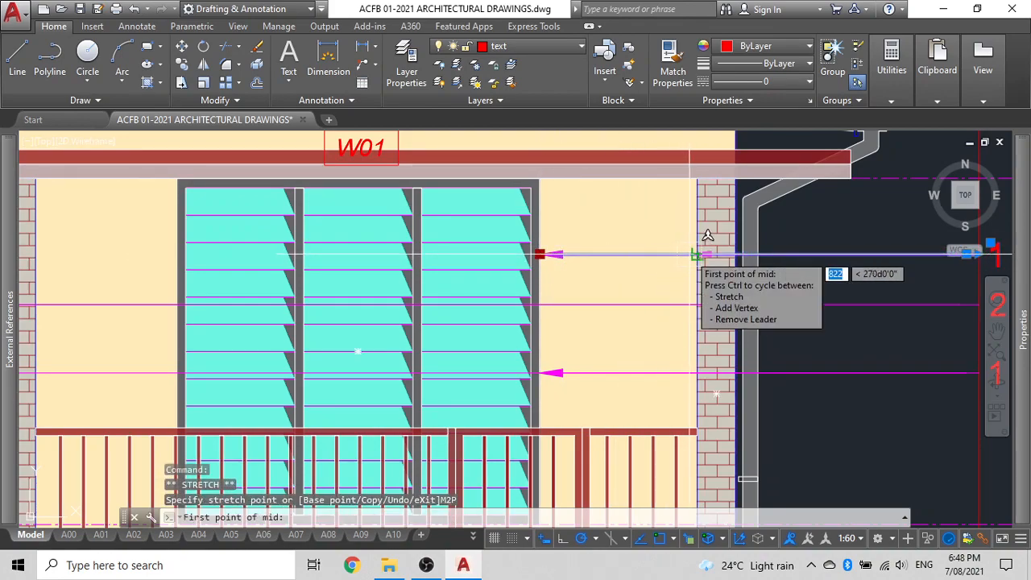
{"action": "left_click", "coordinate": [694, 256]}
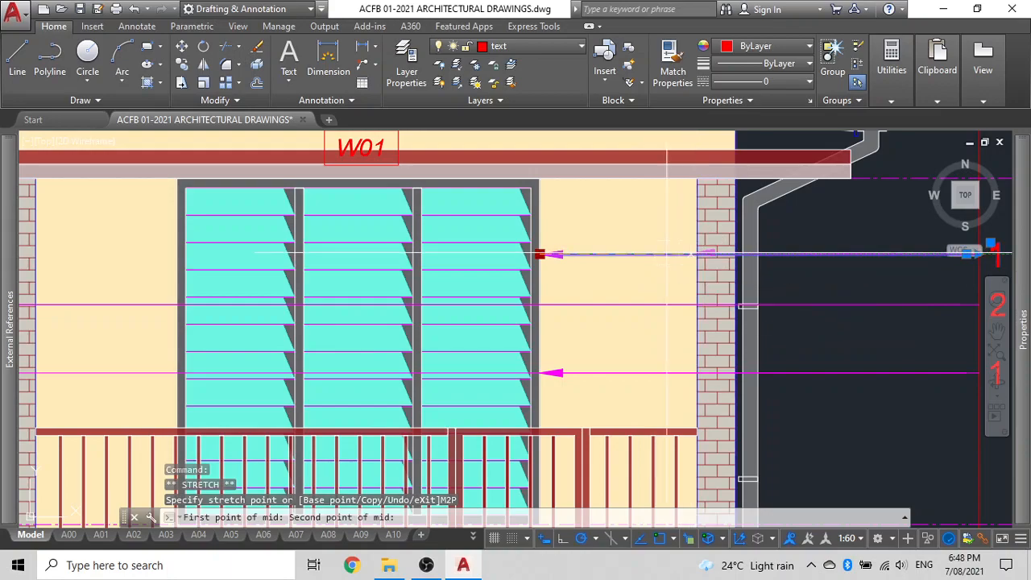
{"action": "left_click", "coordinate": [532, 255]}
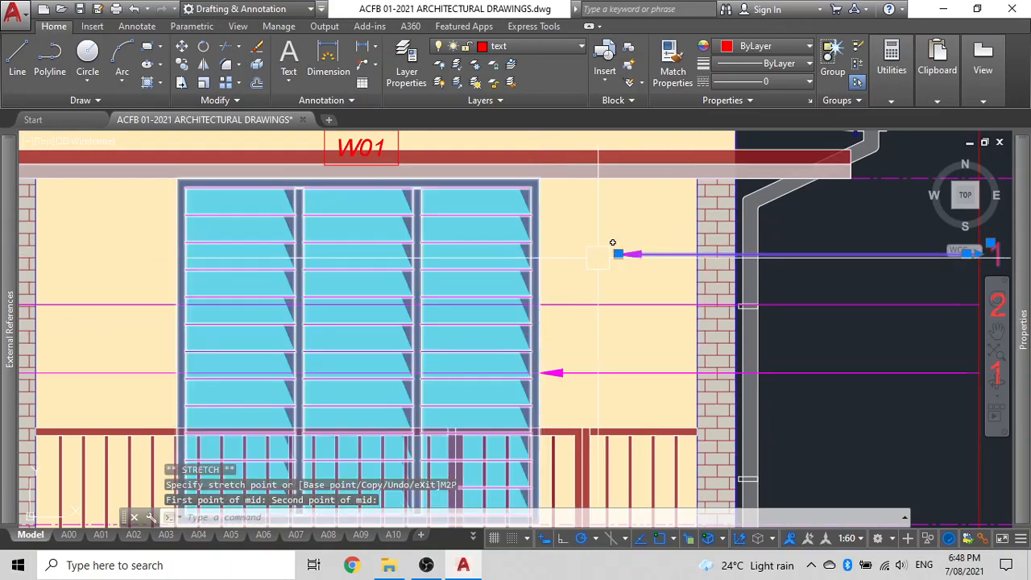
Set the arrowhead of the copied wall leader to Dot
{"action": "scroll", "coordinate": [617, 254], "scroll_direction": "down", "scroll_amount": 4}
{"action": "mouse_move", "coordinate": [1021, 330]}
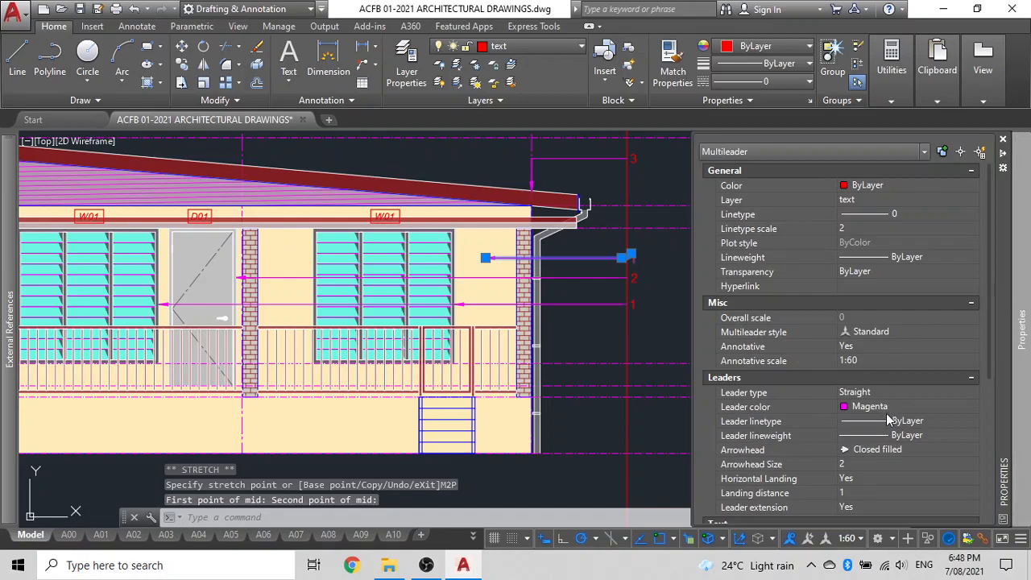
{"action": "left_click", "coordinate": [888, 445]}
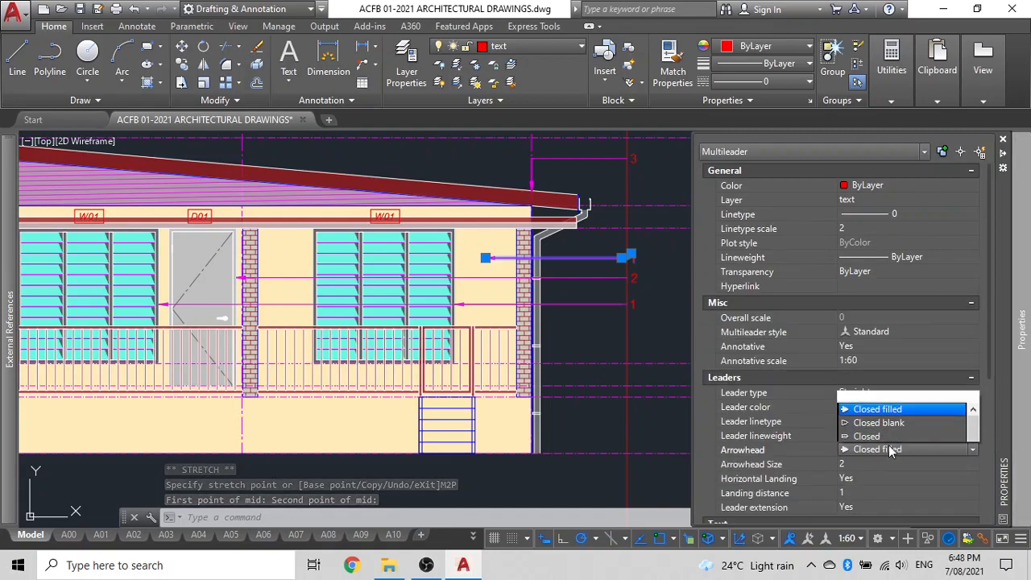
{"action": "left_click", "coordinate": [876, 361]}
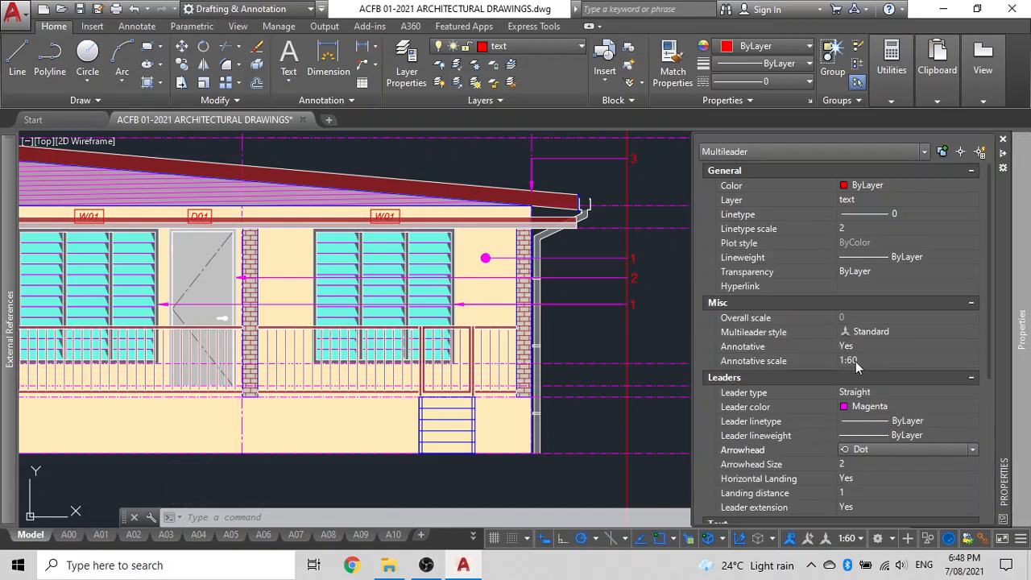
Change the number of the dot-ended wall leader to 4
{"action": "scroll", "coordinate": [576, 250], "scroll_direction": "up", "scroll_amount": 2}
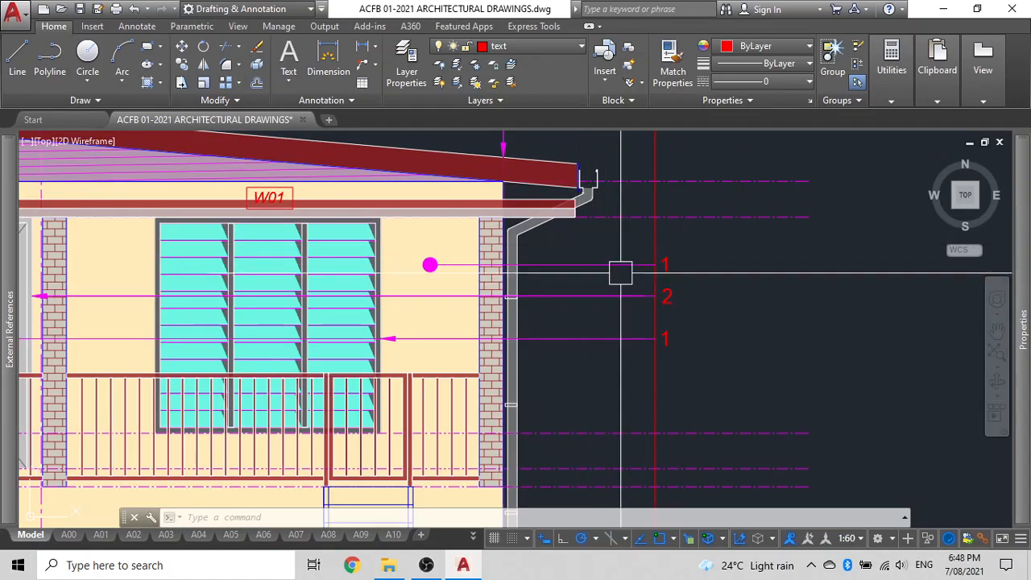
{"action": "double_click", "coordinate": [666, 266]}
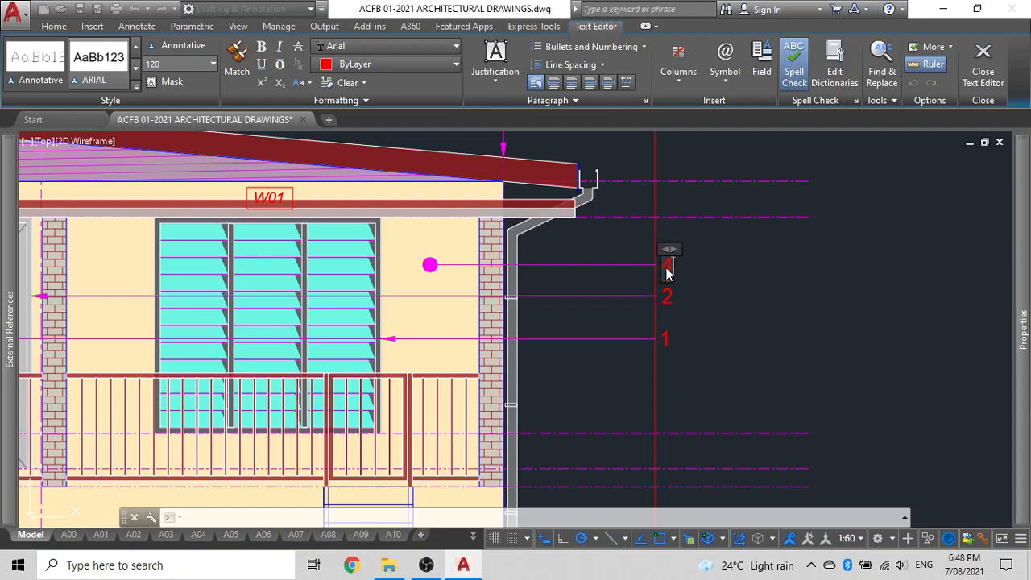
{"action": "left_click", "coordinate": [690, 272]}
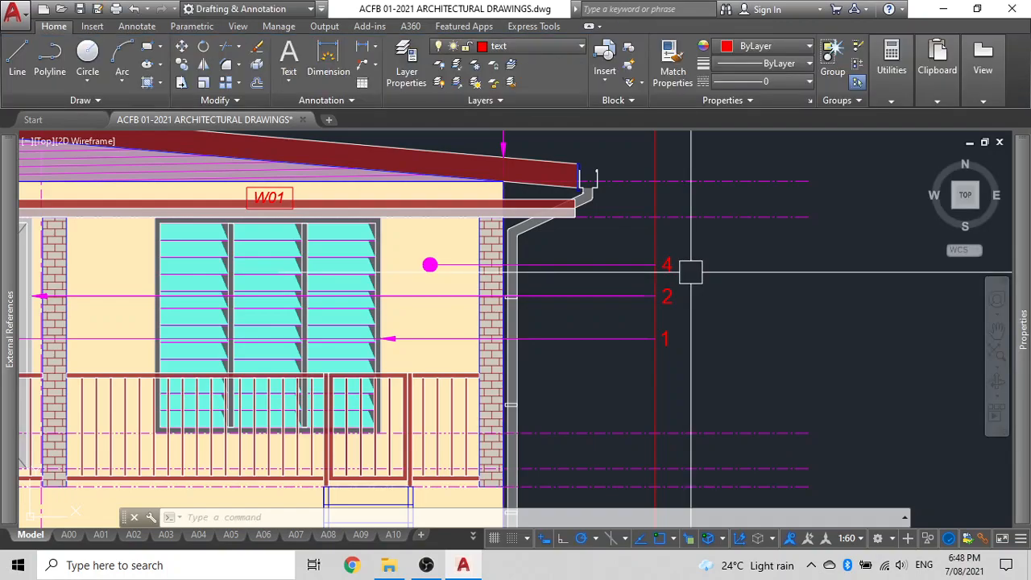
Examine the key reference table for the elements numbered after the block wall and compare them with the elevation's eave
{"action": "scroll", "coordinate": [702, 282], "scroll_direction": "down", "scroll_amount": 5}
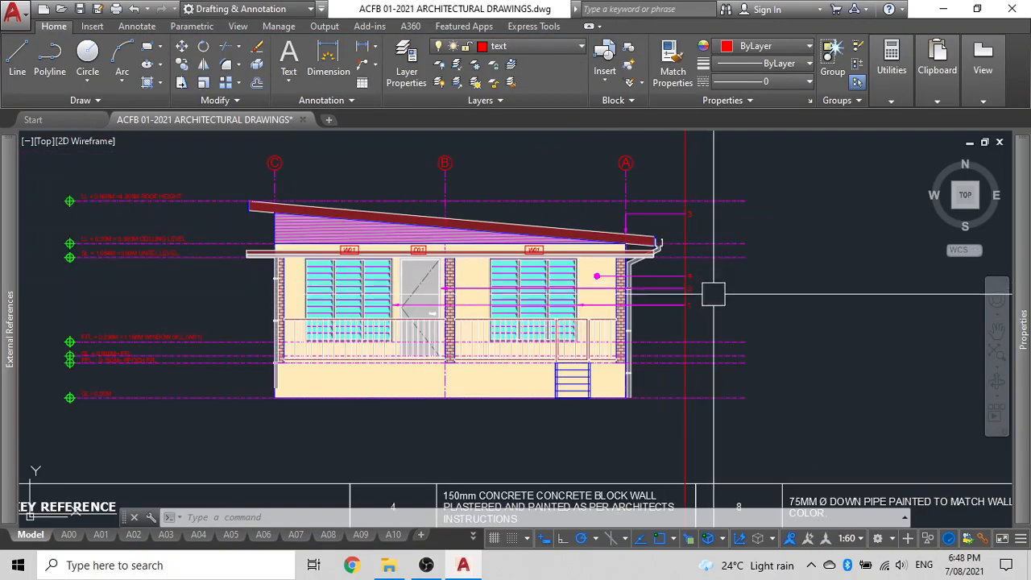
{"action": "mouse_move", "coordinate": [789, 341]}
{"action": "middle_mouse_down"}
{"action": "mouse_move", "coordinate": [712, 323]}
{"action": "mouse_move", "coordinate": [816, 424]}
{"action": "mouse_move", "coordinate": [829, 347]}
{"action": "middle_mouse_up"}
{"action": "middle_click_drag", "start_coordinate": [727, 348], "coordinate": [750, 161]}
{"action": "left_click", "coordinate": [470, 362]}
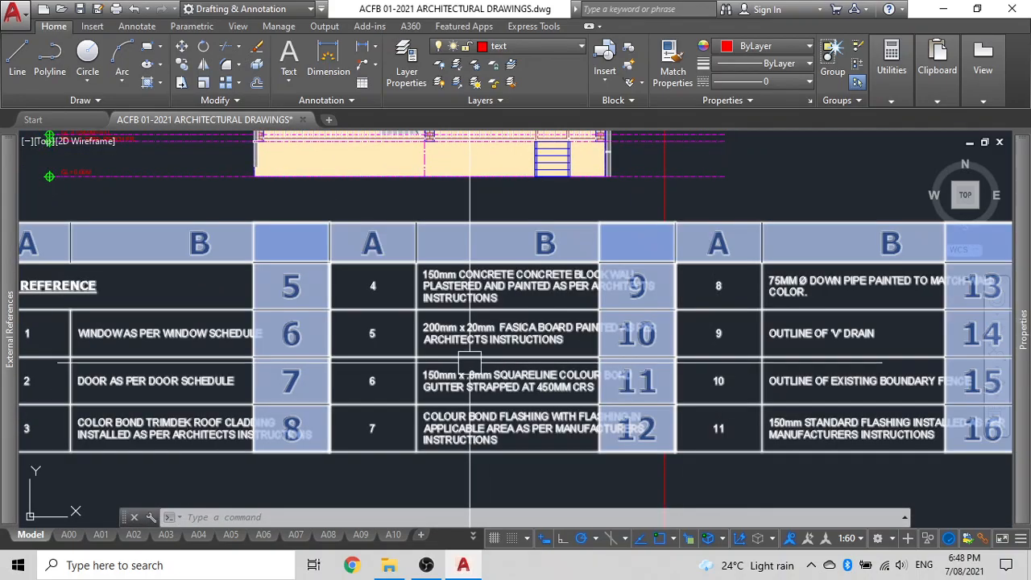
{"action": "middle_click_drag", "start_coordinate": [463, 351], "coordinate": [463, 483]}
{"action": "scroll", "coordinate": [616, 239], "scroll_direction": "up", "scroll_amount": 4}
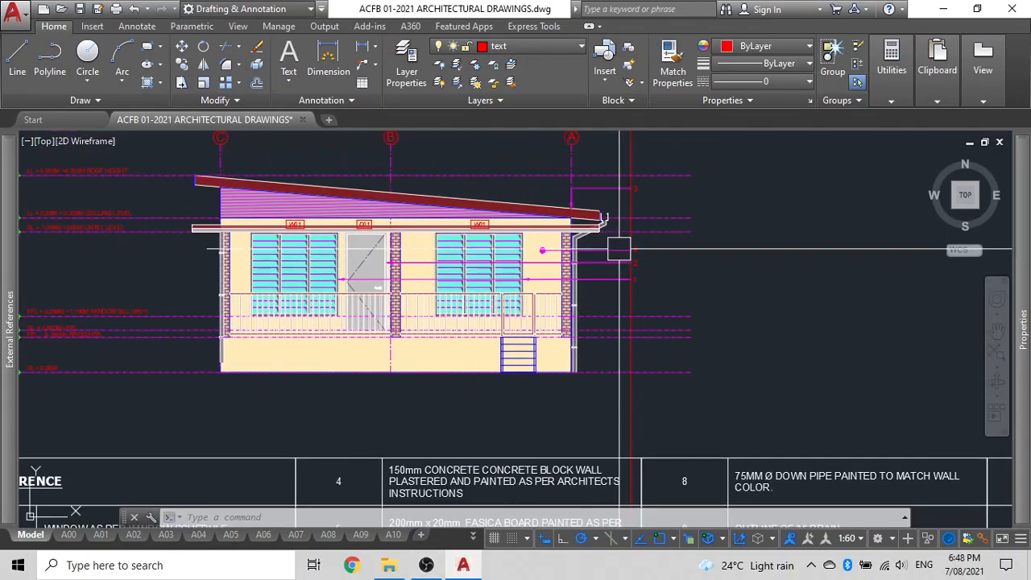
{"action": "mouse_move", "coordinate": [628, 223]}
{"action": "middle_mouse_down"}
{"action": "mouse_move", "coordinate": [625, 274]}
{"action": "mouse_move", "coordinate": [607, 291]}
{"action": "middle_mouse_up"}
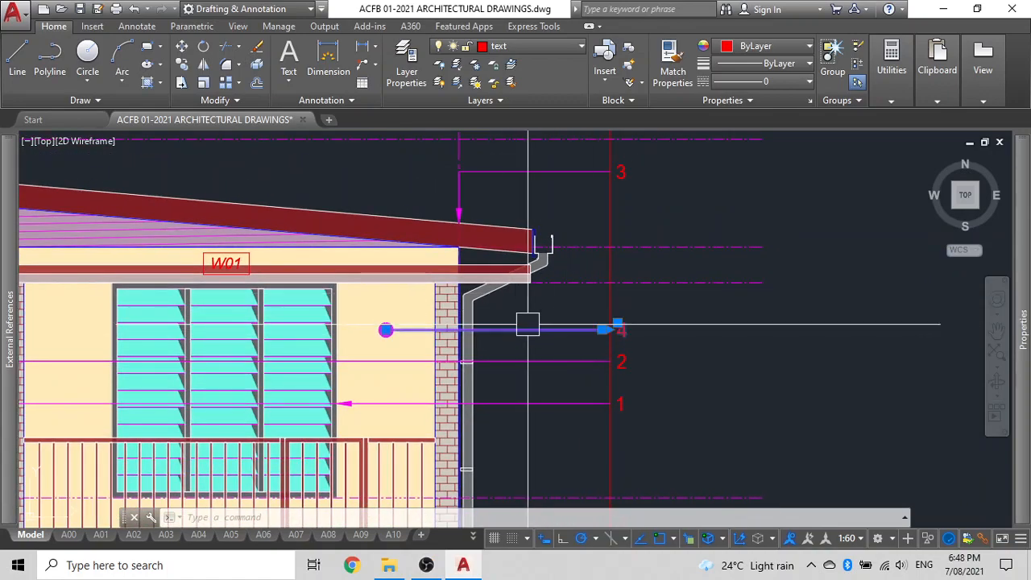
Copy wall leader 4 up along the red alignment line, using M2P to place it midway between the two level lines at the eave
{"action": "key", "text": "Escape"}
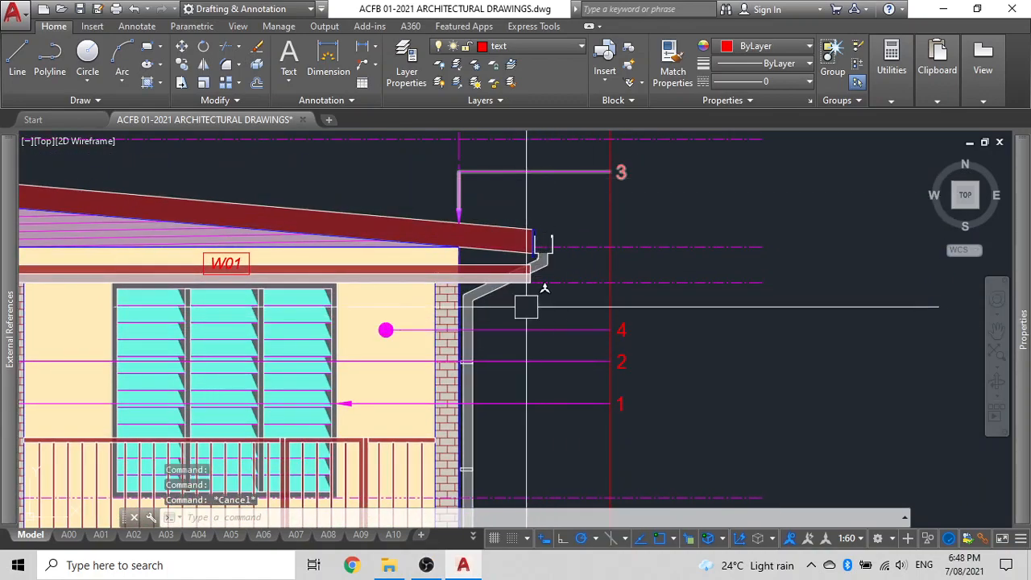
{"action": "left_click", "coordinate": [530, 401]}
{"action": "key", "text": "Escape"}
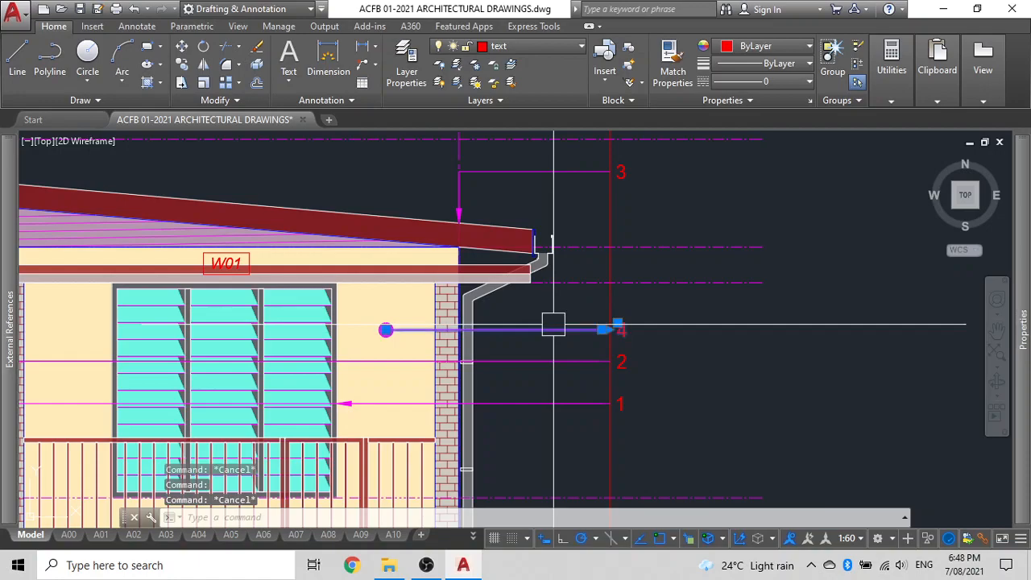
{"action": "key", "text": "Return"}
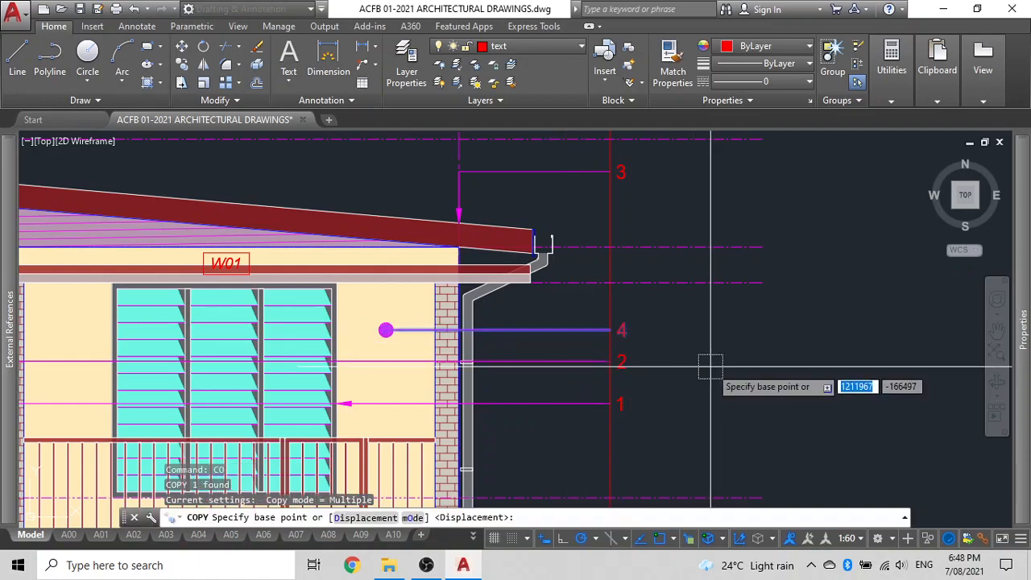
{"action": "left_click", "coordinate": [602, 329]}
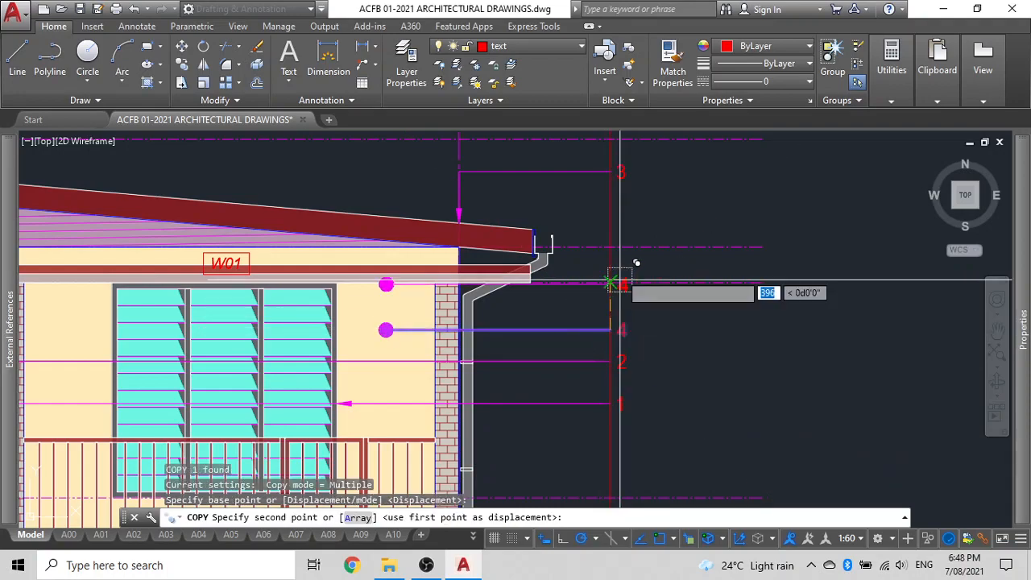
{"action": "type", "text": "M2P"}
{"action": "key", "text": "Return"}
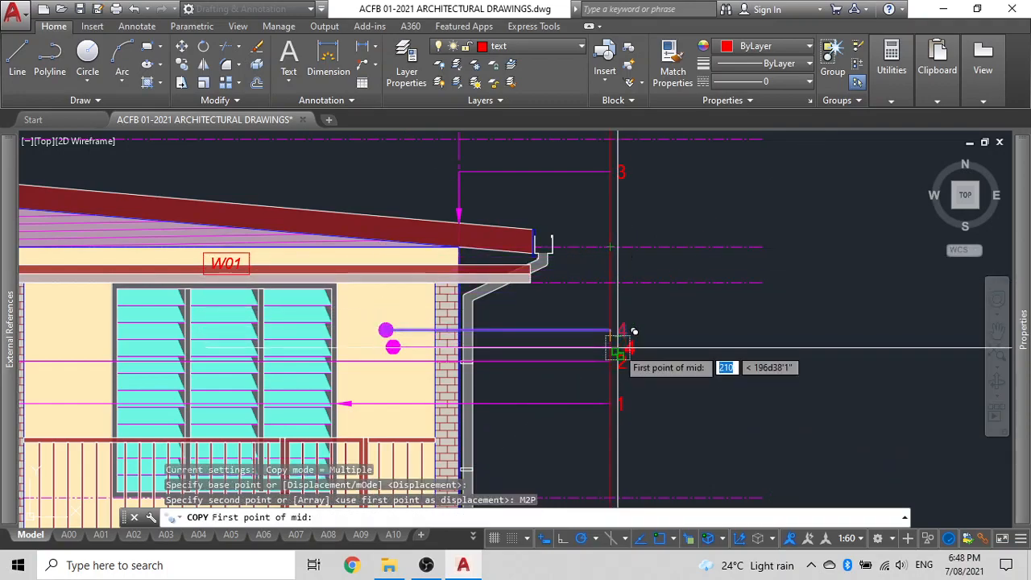
{"action": "left_click", "coordinate": [604, 281]}
{"action": "left_click", "coordinate": [610, 246]}
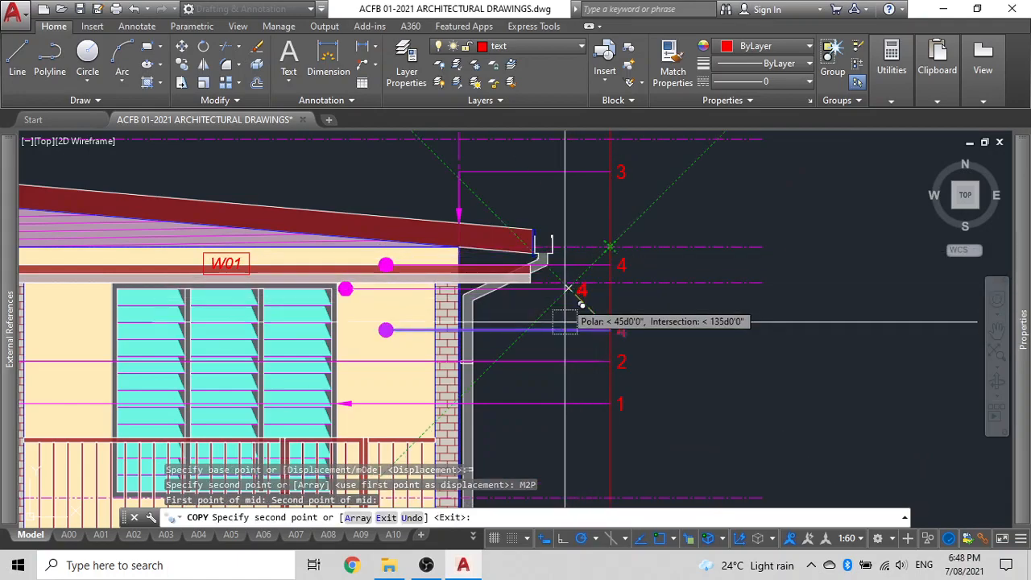
End the copy command and stretch the upper leader's dot to the point midway between the sloping roof fascia's two edges
{"action": "key", "text": "Escape"}
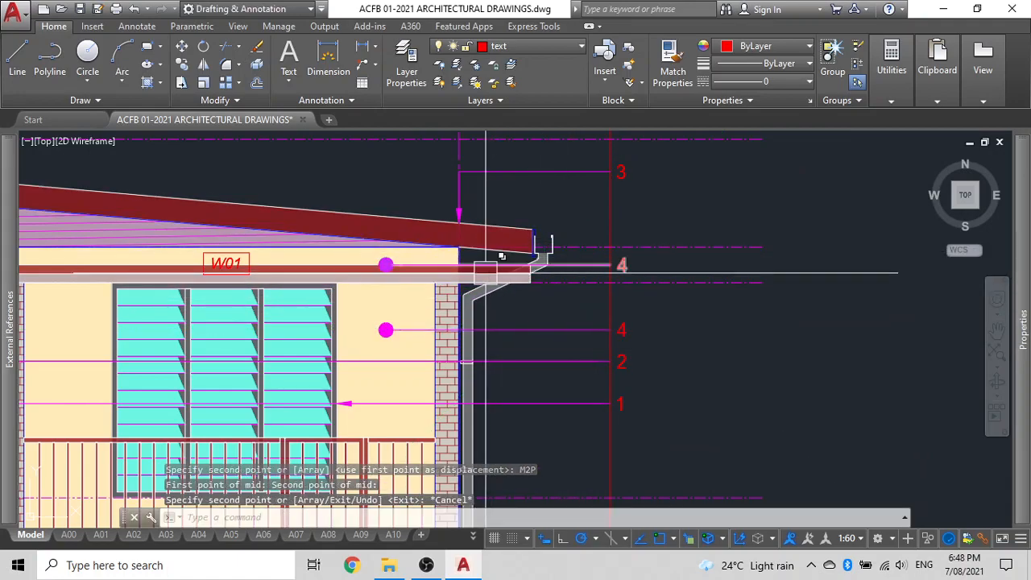
{"action": "left_click", "coordinate": [386, 265]}
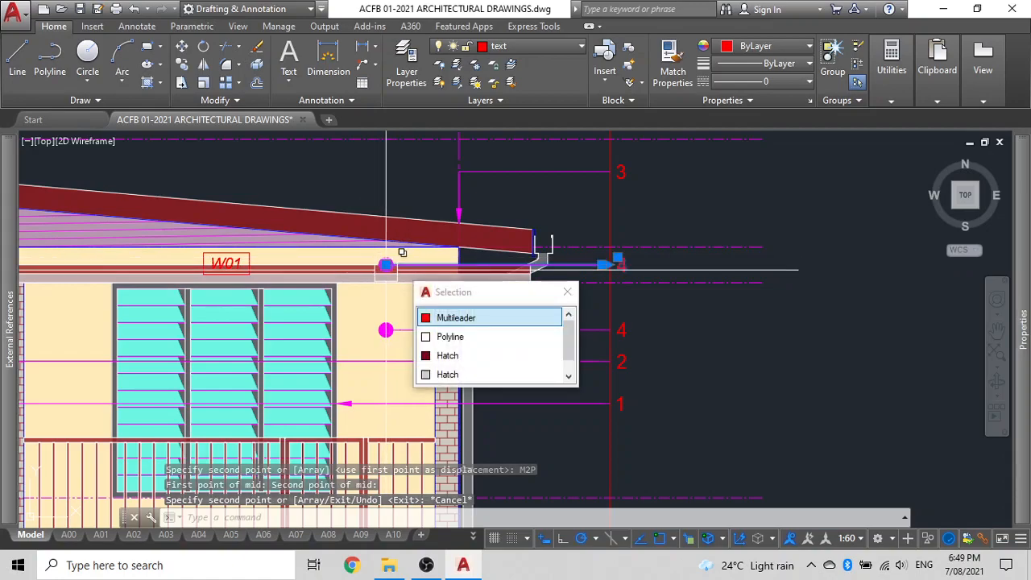
{"action": "left_click", "coordinate": [386, 265]}
{"action": "scroll", "coordinate": [403, 223], "scroll_direction": "up", "scroll_amount": 4}
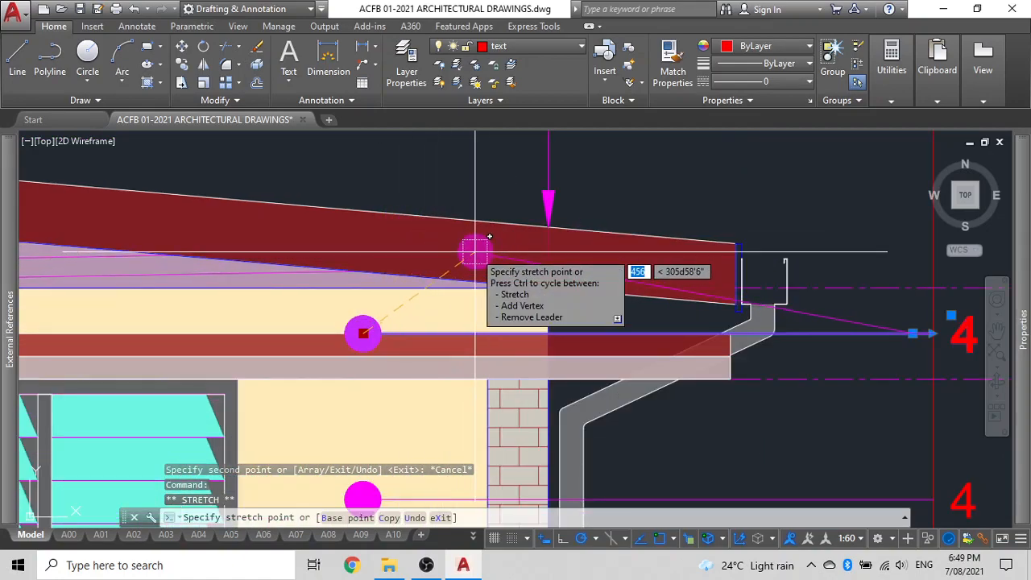
{"action": "key", "text": "Return"}
{"action": "left_click", "coordinate": [472, 284]}
{"action": "left_click", "coordinate": [473, 218]}
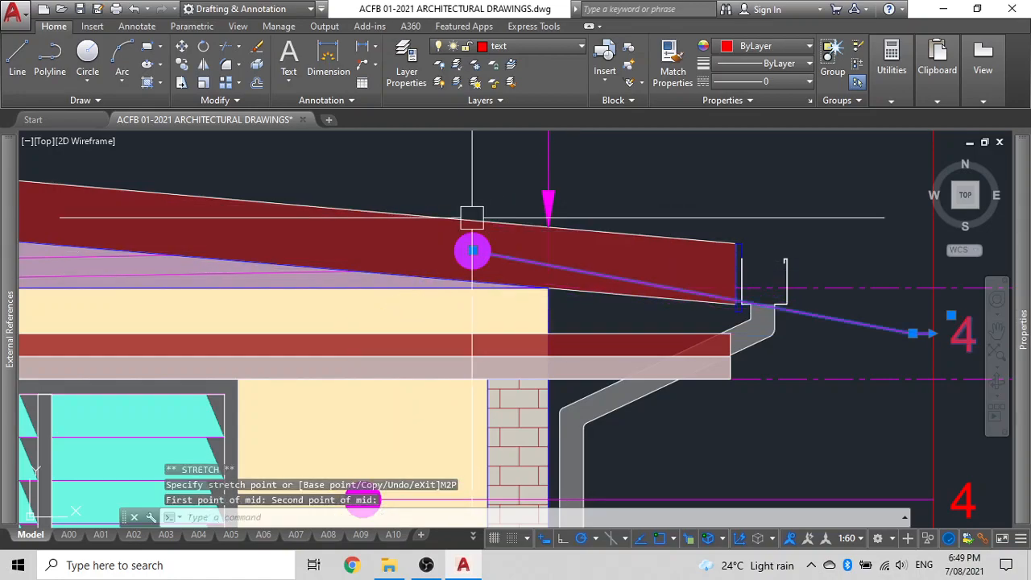
{"action": "scroll", "coordinate": [479, 235], "scroll_direction": "down", "scroll_amount": 2}
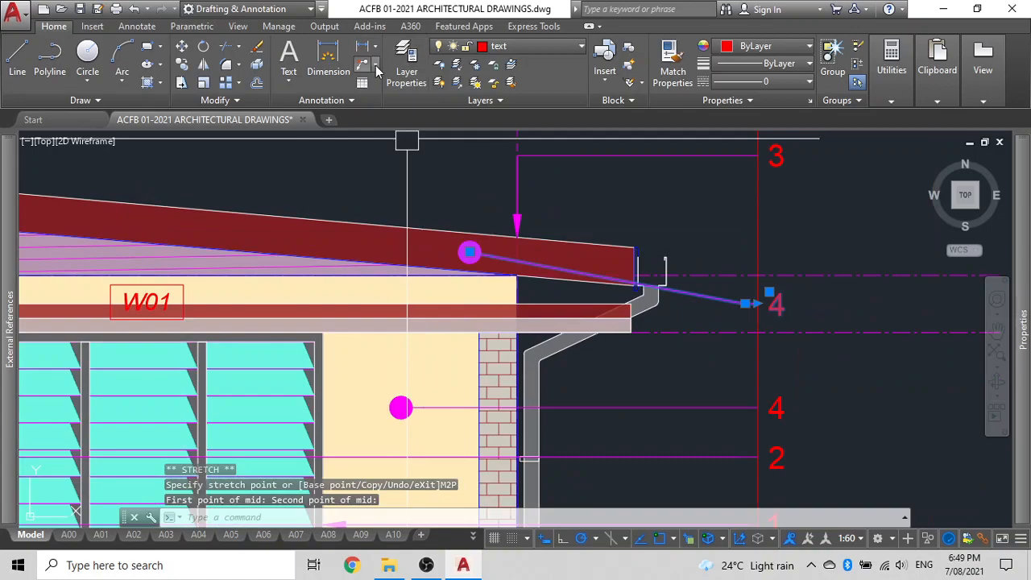
Add a second leader to the same multileader, its dot midway between the edges of the horizontal fascia band below the roof
{"action": "left_click", "coordinate": [376, 68]}
{"action": "left_click", "coordinate": [399, 125]}
{"action": "scroll", "coordinate": [483, 322], "scroll_direction": "up", "scroll_amount": 4}
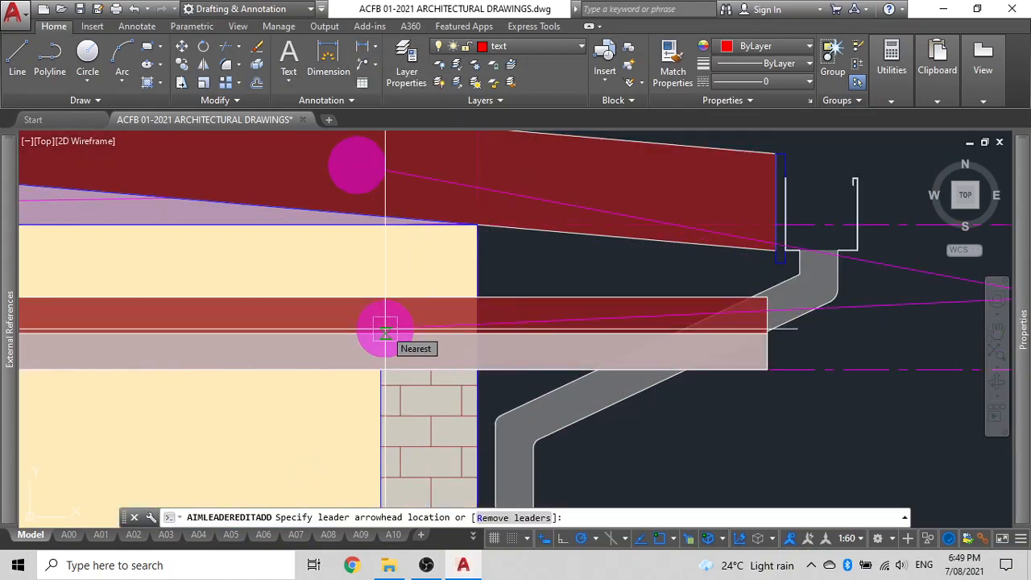
{"action": "key", "text": "Return"}
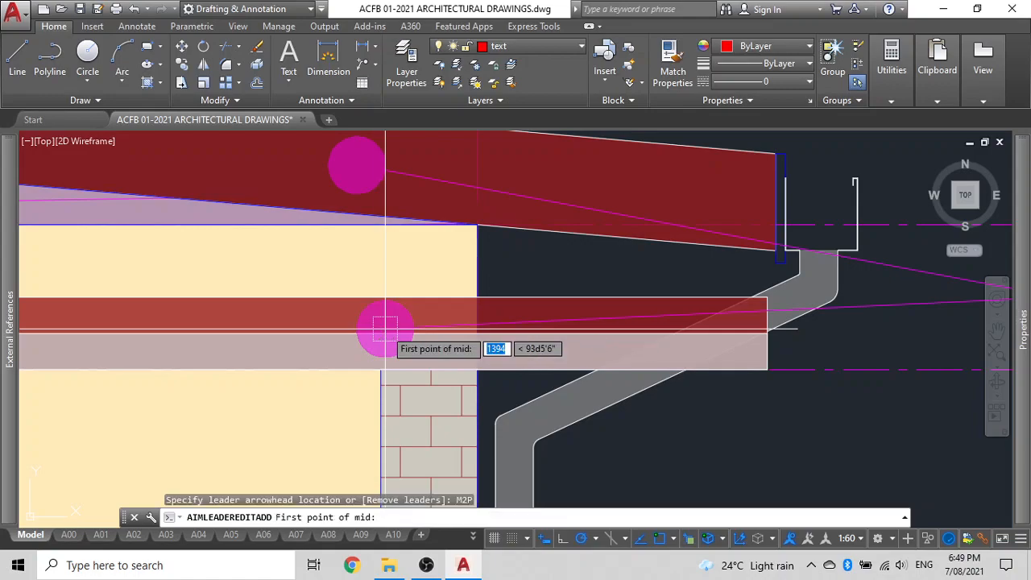
{"action": "left_click", "coordinate": [355, 164]}
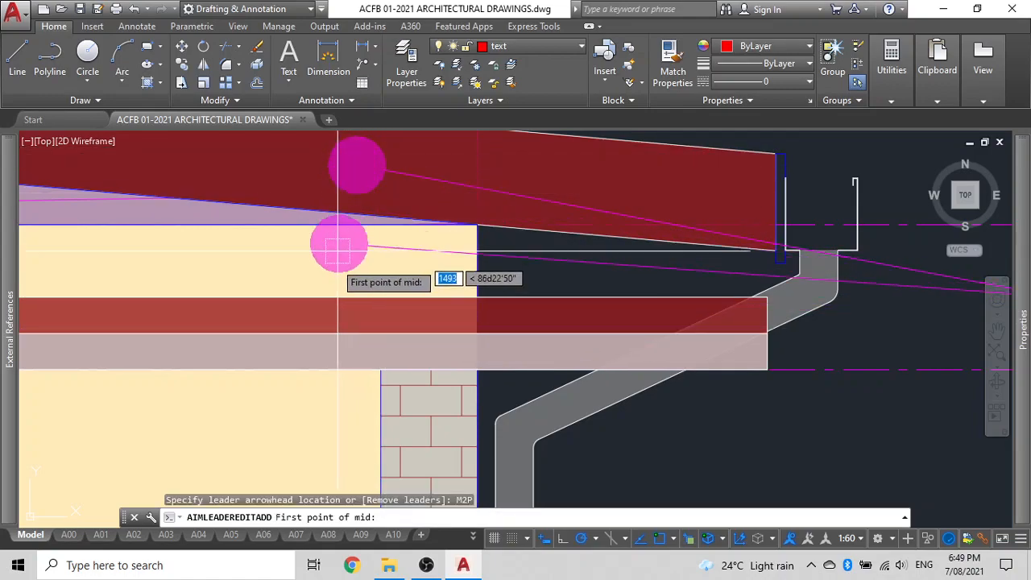
{"action": "left_click", "coordinate": [350, 297]}
{"action": "key", "text": "Escape"}
{"action": "scroll", "coordinate": [500, 339], "scroll_direction": "down", "scroll_amount": 2}
{"action": "middle_click_drag", "start_coordinate": [499, 338], "coordinate": [290, 328]}
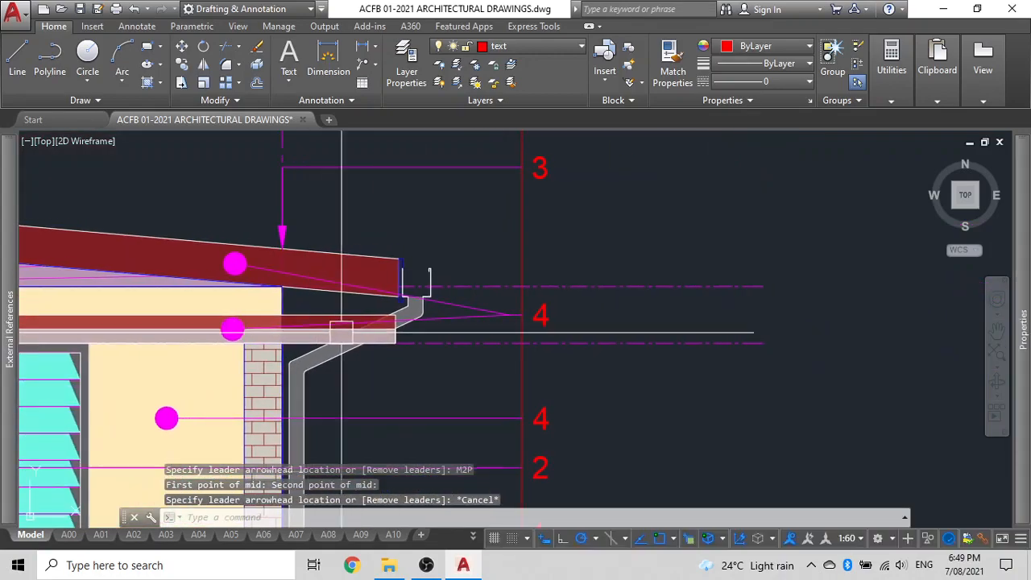
Check the fascia board and gutter entries in the key reference table below the elevation
{"action": "left_click", "coordinate": [495, 312]}
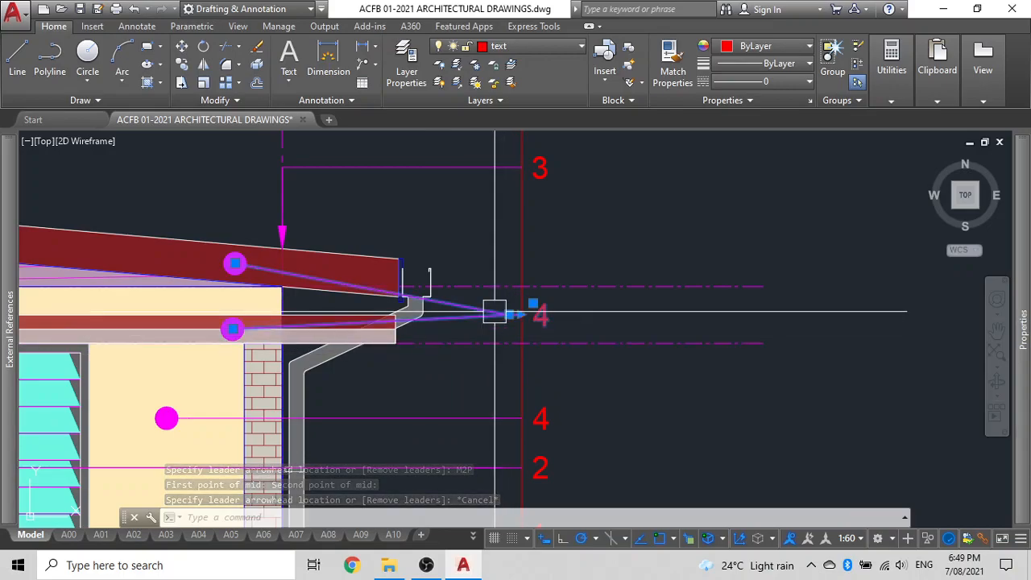
{"action": "key", "text": "Escape"}
{"action": "scroll", "coordinate": [540, 314], "scroll_direction": "down", "scroll_amount": 3}
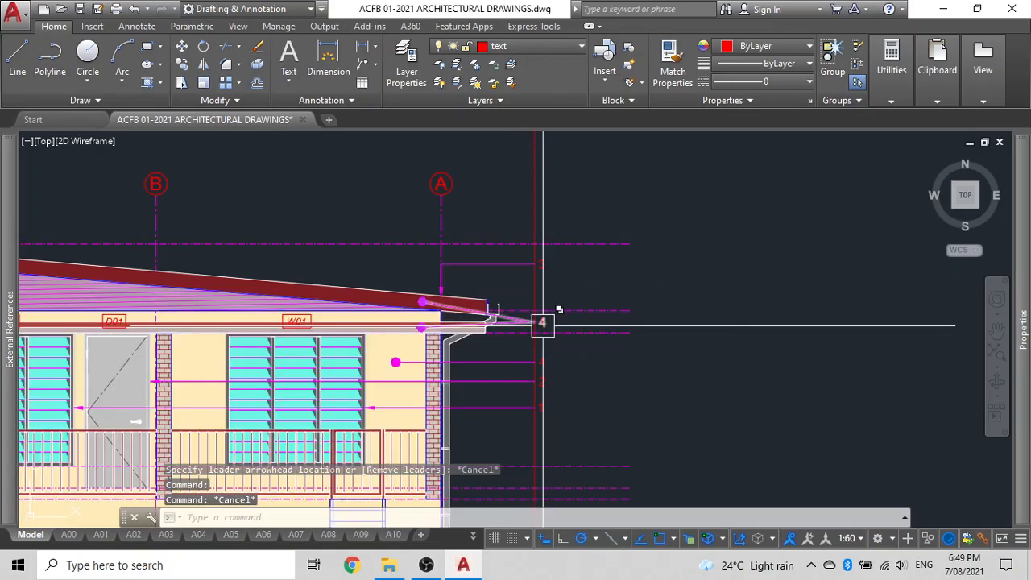
{"action": "scroll", "coordinate": [371, 264], "scroll_direction": "up", "scroll_amount": 5}
{"action": "middle_click_drag", "start_coordinate": [325, 338], "coordinate": [455, 111]}
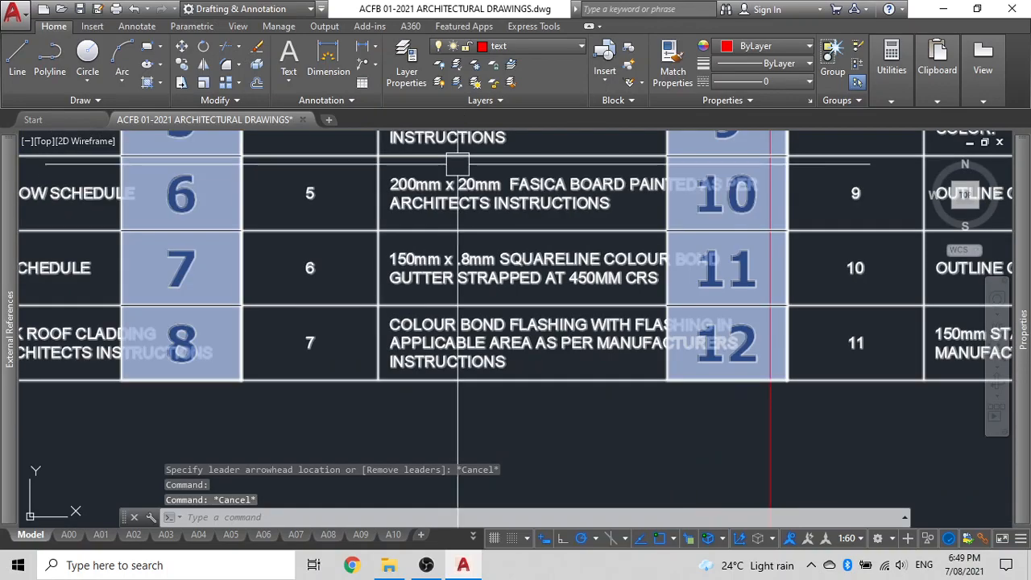
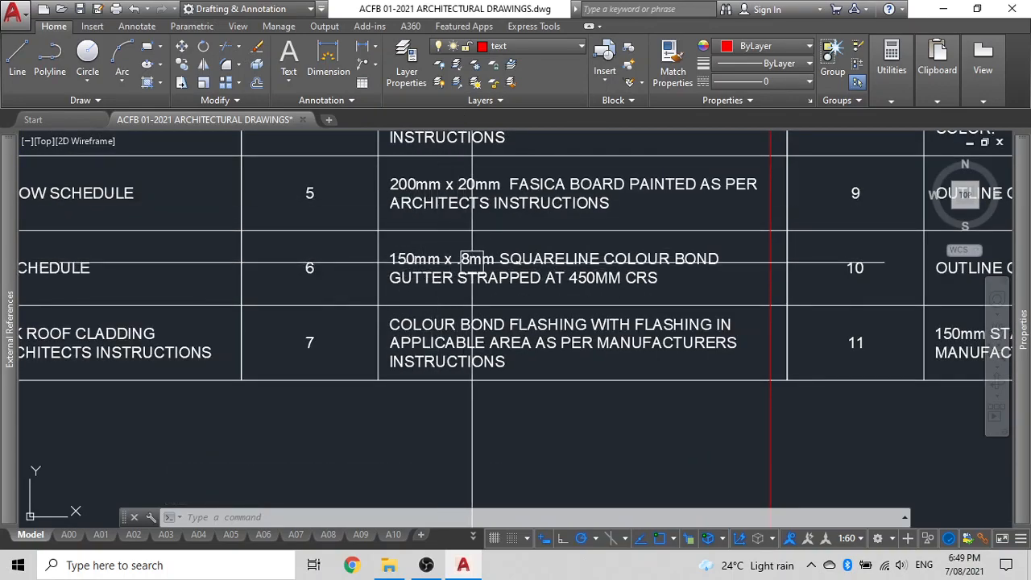
{"action": "scroll", "coordinate": [475, 259], "scroll_direction": "down", "scroll_amount": 3}
{"action": "middle_click_drag", "start_coordinate": [564, 274], "coordinate": [563, 423]}
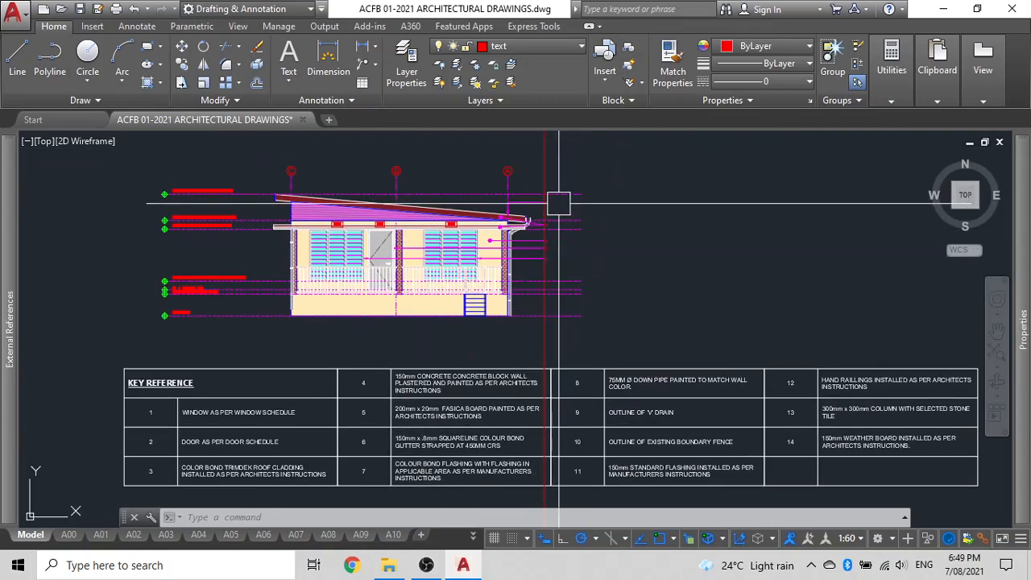
Copy the wall's leader labelled 4 straight up to the level of the roof gutter
{"action": "scroll", "coordinate": [513, 267], "scroll_direction": "up", "scroll_amount": 4}
{"action": "scroll", "coordinate": [491, 266], "scroll_direction": "up", "scroll_amount": 2}
{"action": "scroll", "coordinate": [472, 263], "scroll_direction": "down", "scroll_amount": 1}
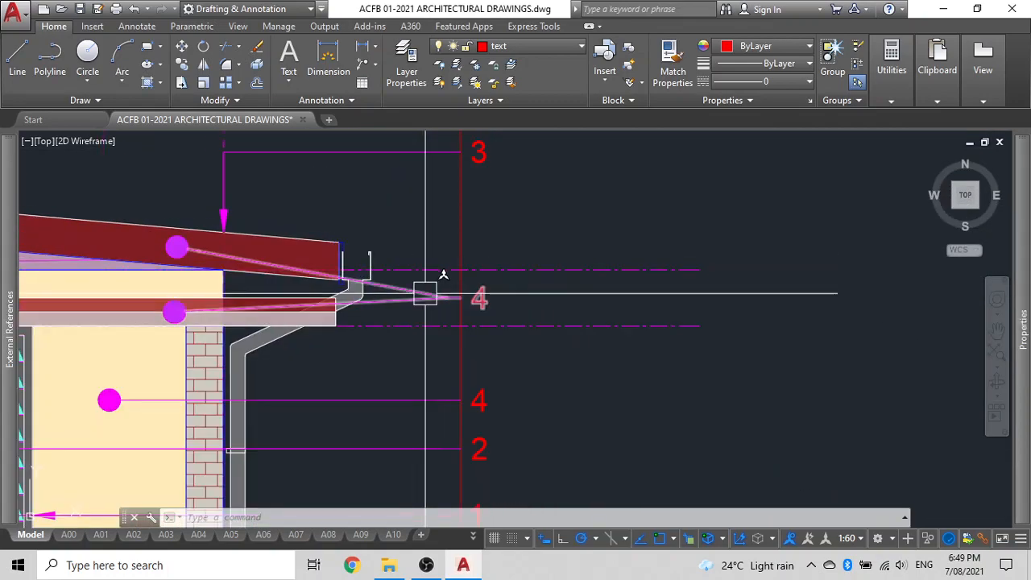
{"action": "key", "text": "Escape"}
{"action": "key", "text": "Escape"}
{"action": "left_click", "coordinate": [416, 400]}
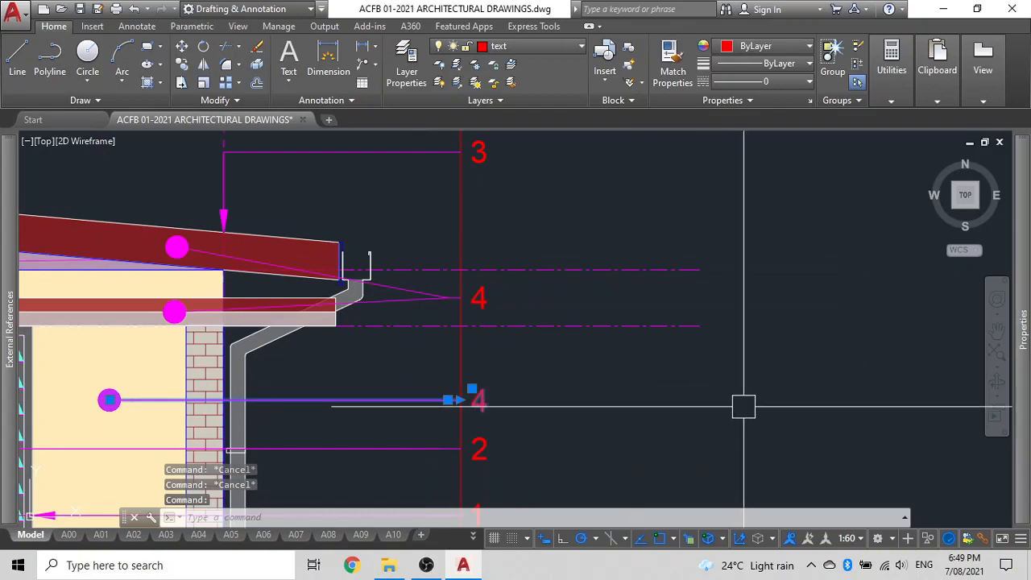
{"action": "type", "text": "co"}
{"action": "key", "text": "Return"}
{"action": "left_click", "coordinate": [755, 432]}
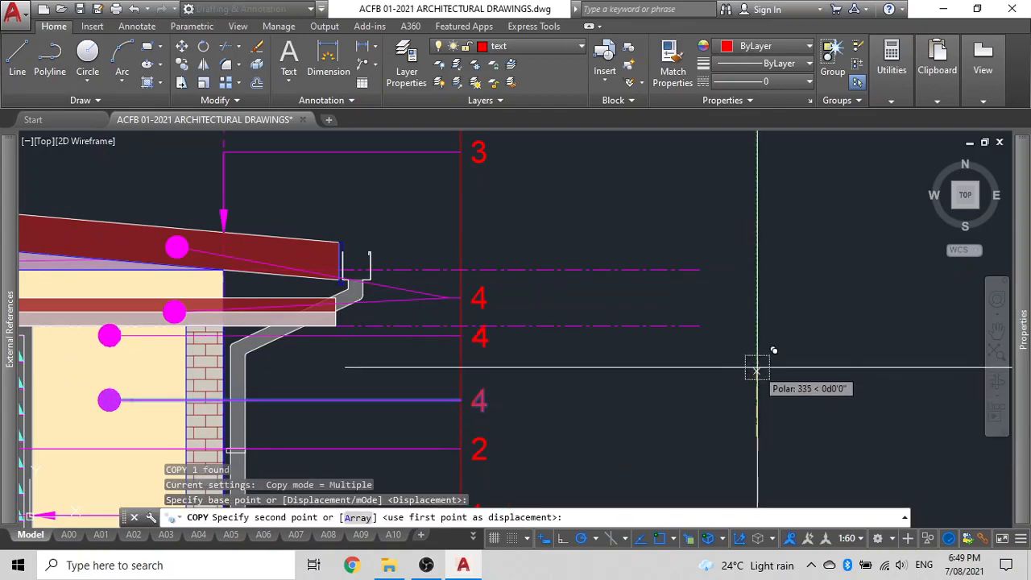
{"action": "left_click", "coordinate": [755, 290]}
{"action": "key", "text": "Escape"}
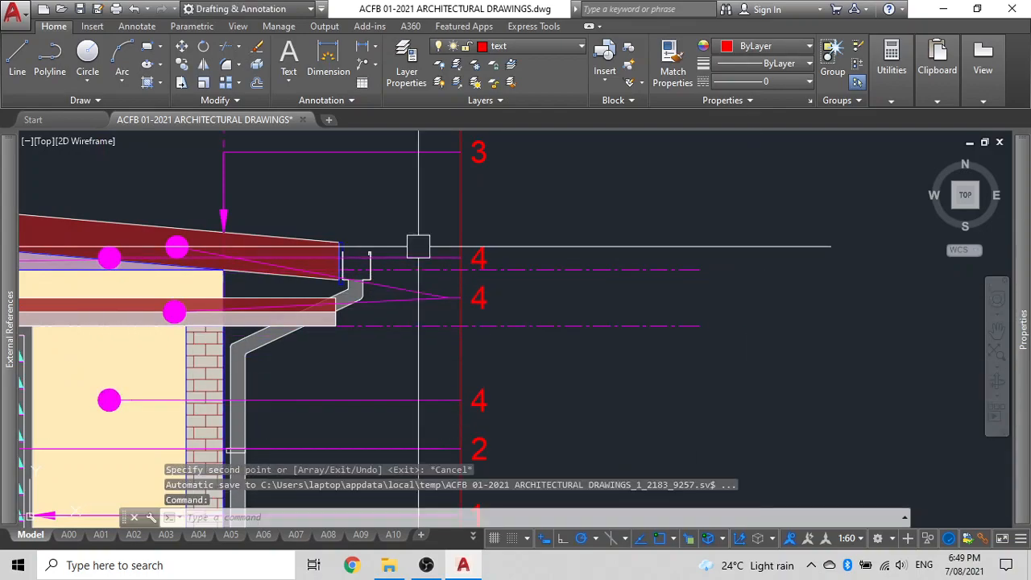
Stretch the copied leader's dot end to the outer edge of the gutter
{"action": "left_click", "coordinate": [373, 250]}
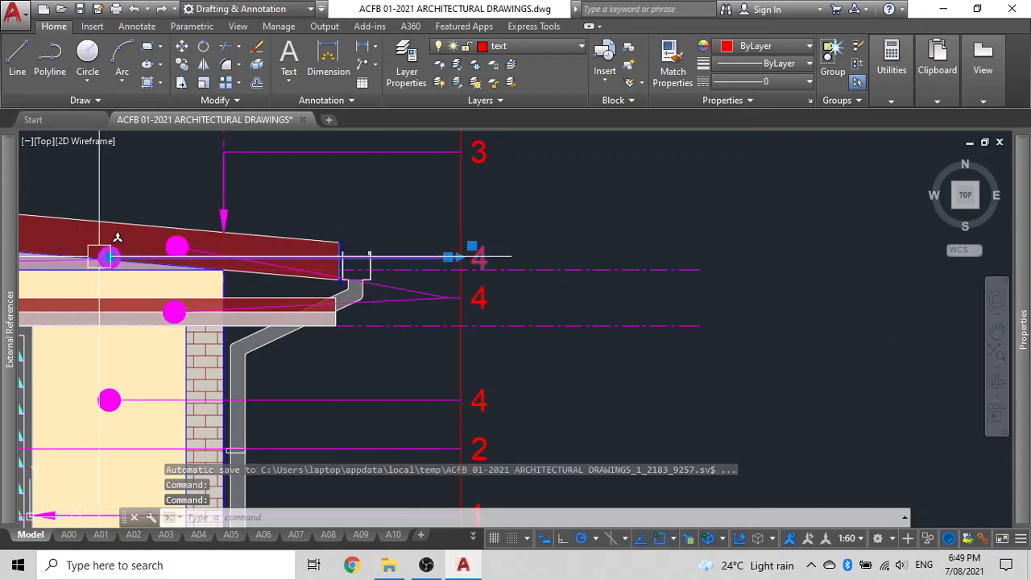
{"action": "left_click", "coordinate": [109, 257]}
{"action": "scroll", "coordinate": [326, 240], "scroll_direction": "up", "scroll_amount": 6}
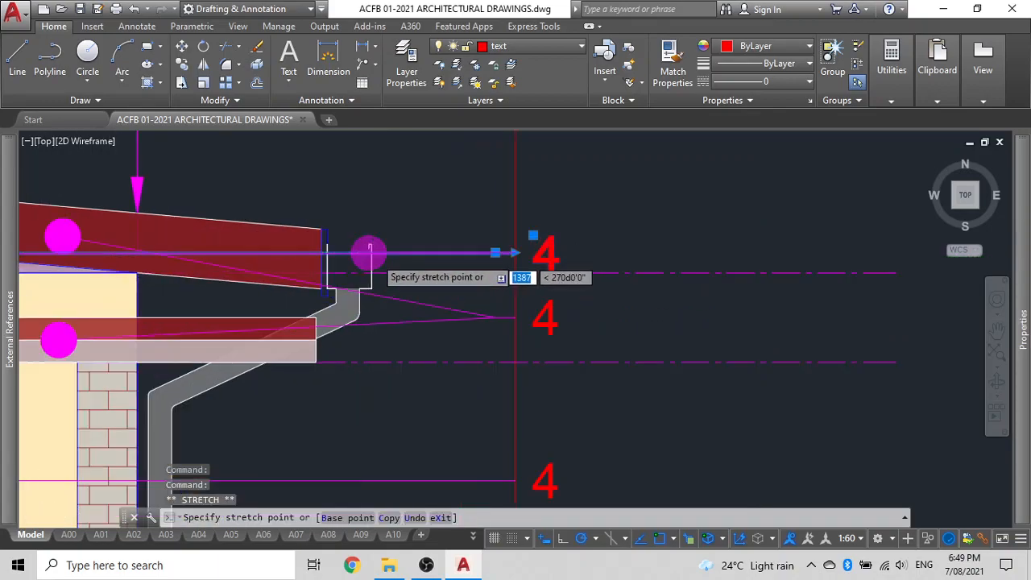
{"action": "scroll", "coordinate": [326, 240], "scroll_direction": "down", "scroll_amount": 5}
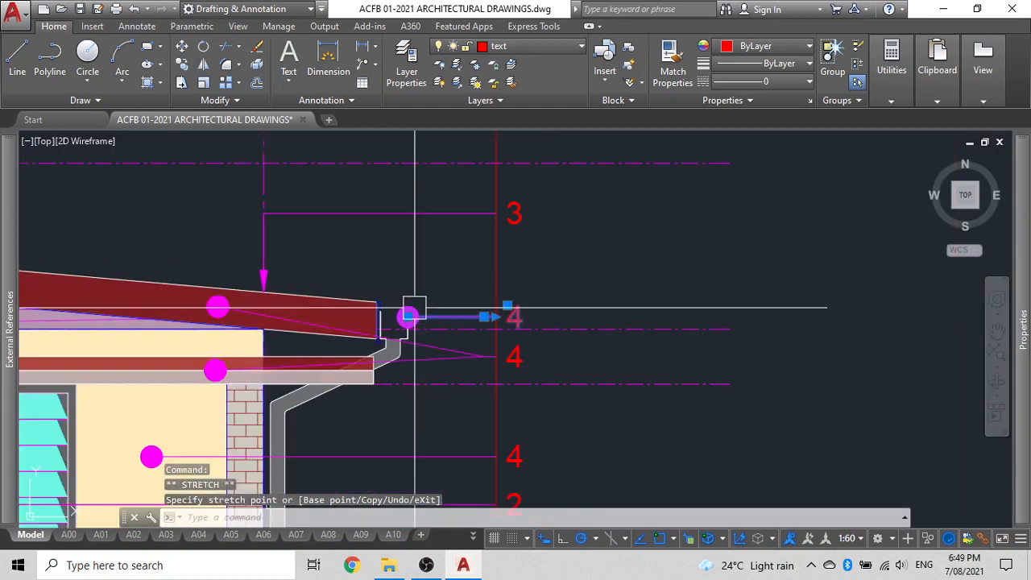
Set the gutter leader's arrowhead to Closed filled
{"action": "mouse_move", "coordinate": [1026, 330]}
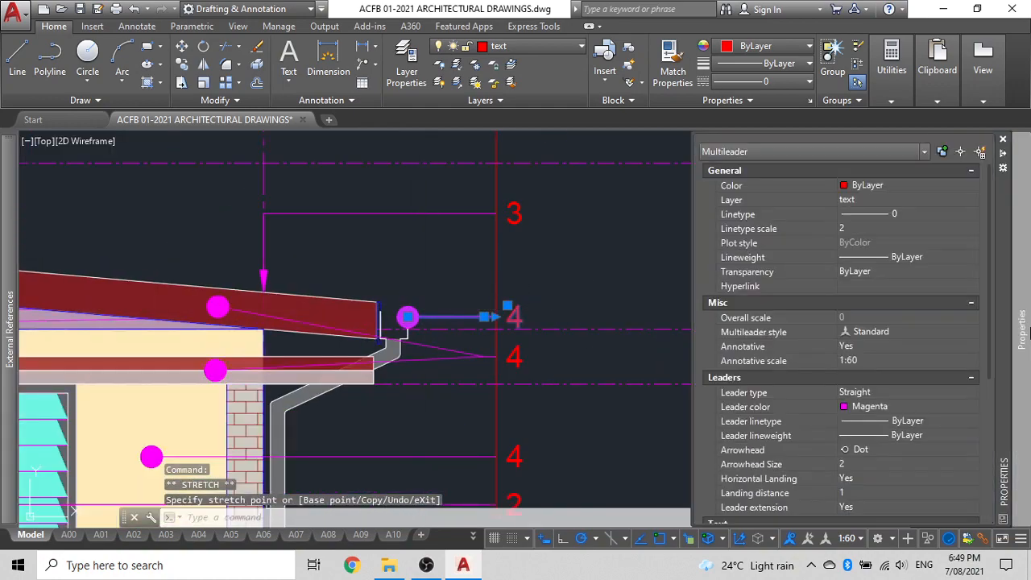
{"action": "left_click", "coordinate": [880, 447]}
{"action": "left_click", "coordinate": [882, 447]}
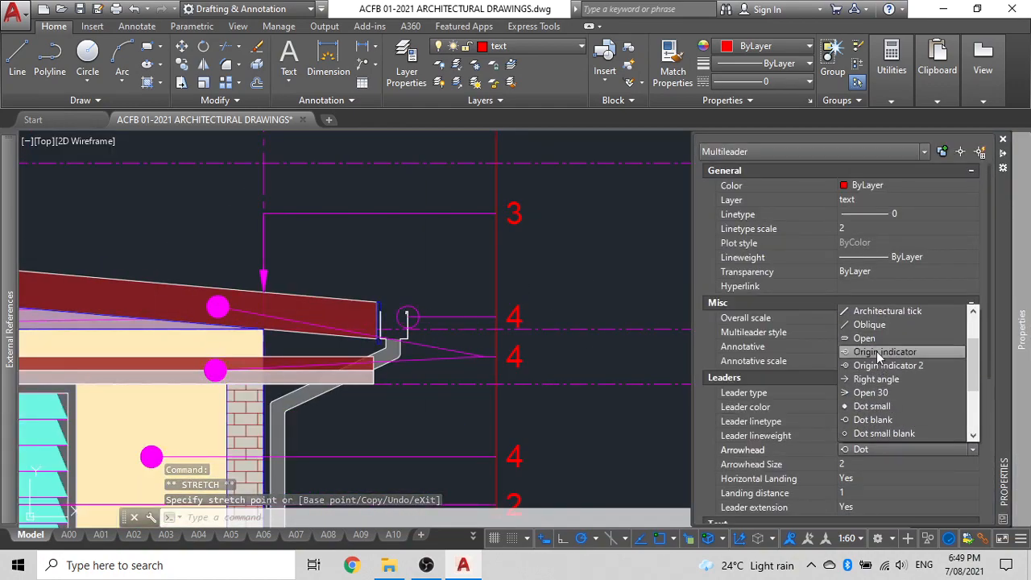
{"action": "scroll", "coordinate": [877, 350], "scroll_direction": "up", "scroll_amount": 2}
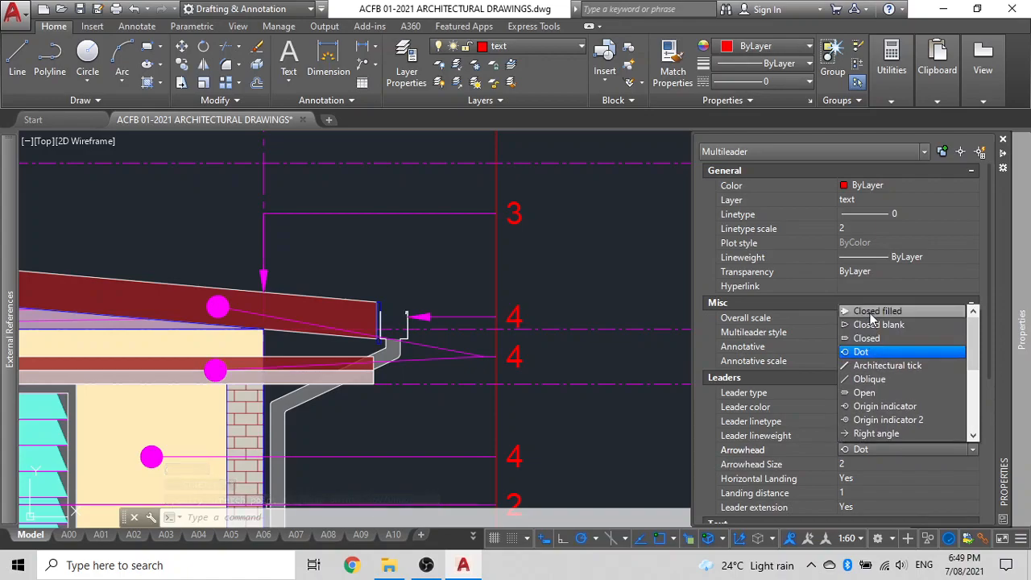
{"action": "left_click", "coordinate": [871, 313]}
{"action": "key", "text": "Escape"}
{"action": "scroll", "coordinate": [481, 295], "scroll_direction": "down", "scroll_amount": 3}
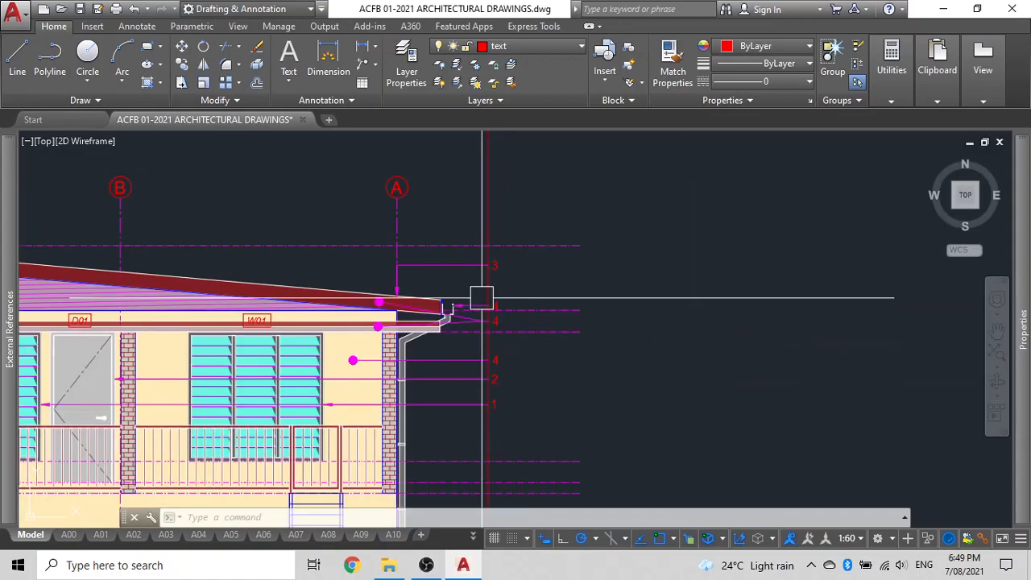
Change the gutter leader's label to 6
{"action": "scroll", "coordinate": [503, 296], "scroll_direction": "up", "scroll_amount": 3}
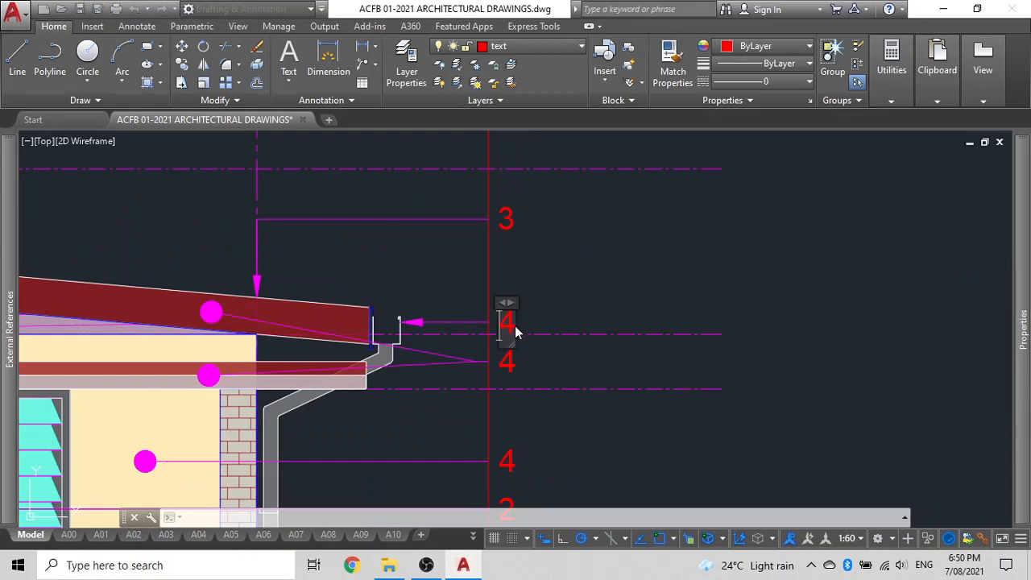
{"action": "double_click", "coordinate": [513, 328]}
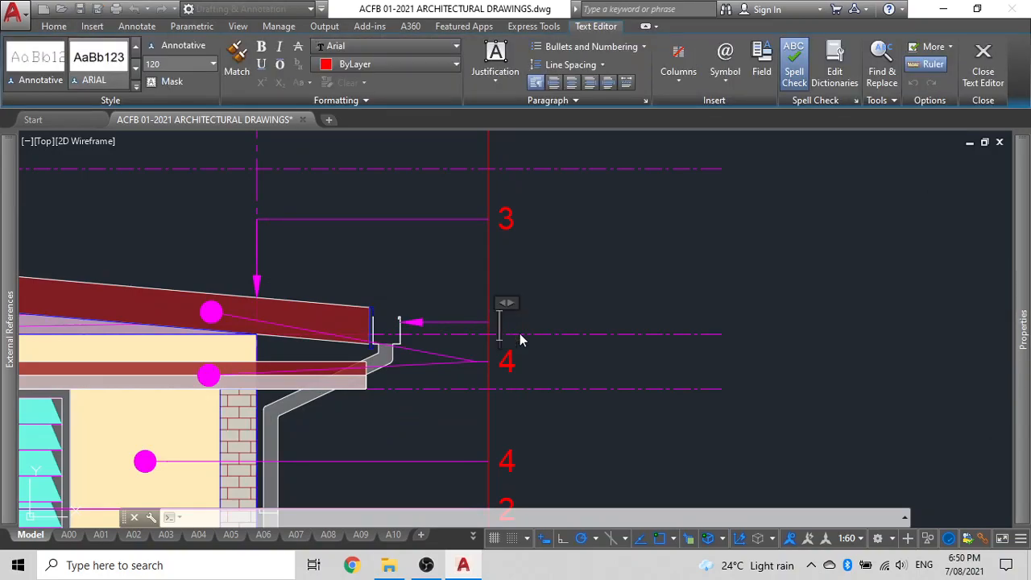
{"action": "left_click", "coordinate": [520, 339]}
Change the label of the two-legged fascia leader to 5
{"action": "left_click", "coordinate": [510, 357]}
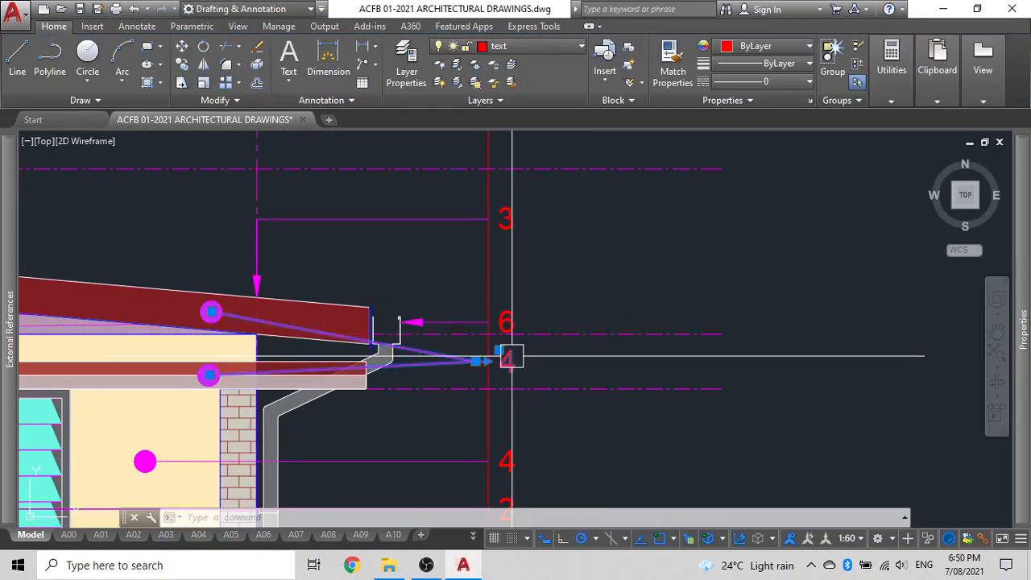
{"action": "double_click", "coordinate": [512, 362]}
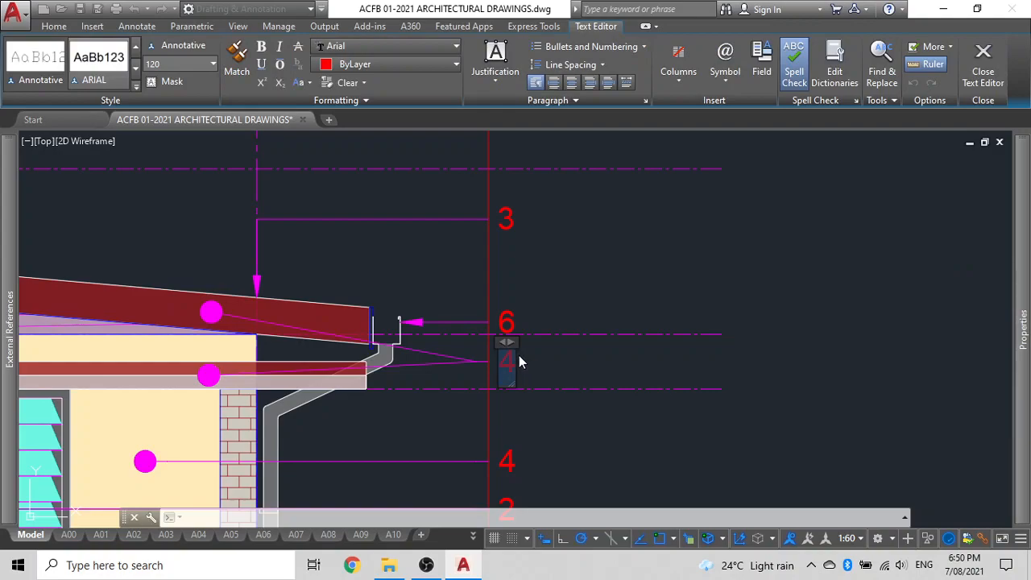
{"action": "left_click", "coordinate": [582, 282]}
Examine the flashing entry in the key reference table and compare it with the roof edge on the elevation
{"action": "scroll", "coordinate": [582, 283], "scroll_direction": "down", "scroll_amount": 6}
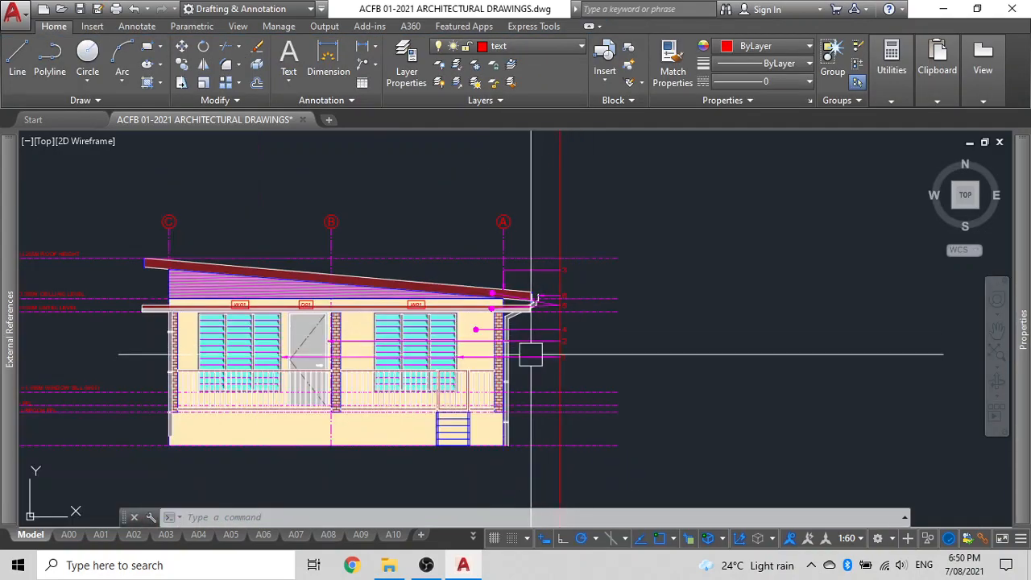
{"action": "middle_click_drag", "start_coordinate": [547, 398], "coordinate": [556, 308]}
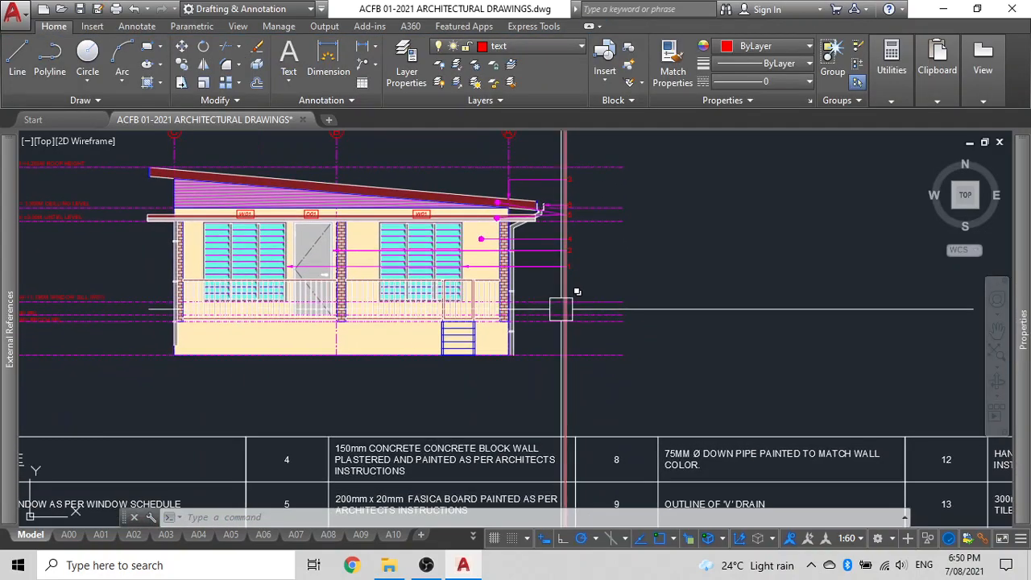
{"action": "middle_click_drag", "start_coordinate": [561, 368], "coordinate": [616, 118]}
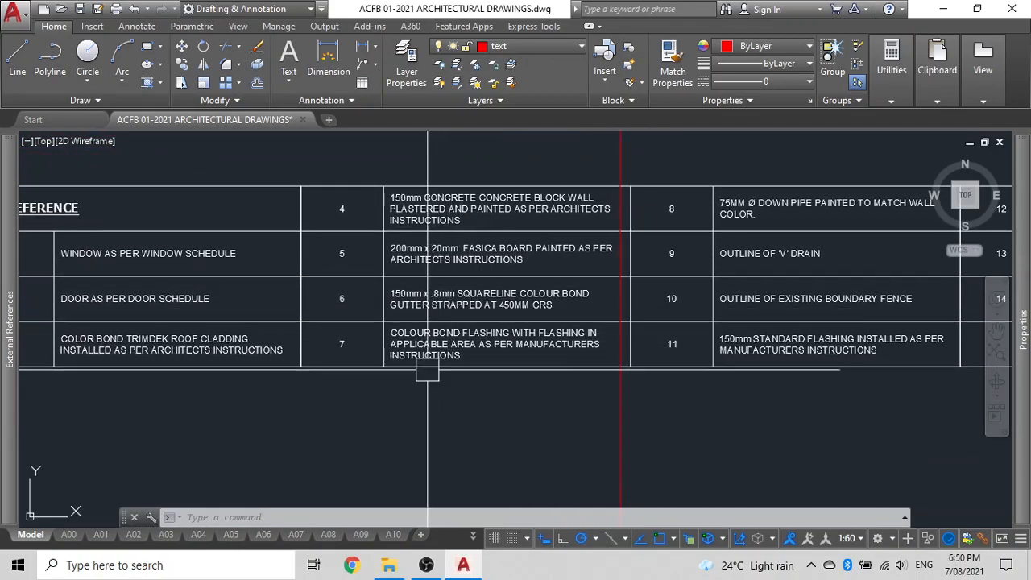
{"action": "scroll", "coordinate": [416, 400], "scroll_direction": "up", "scroll_amount": 4}
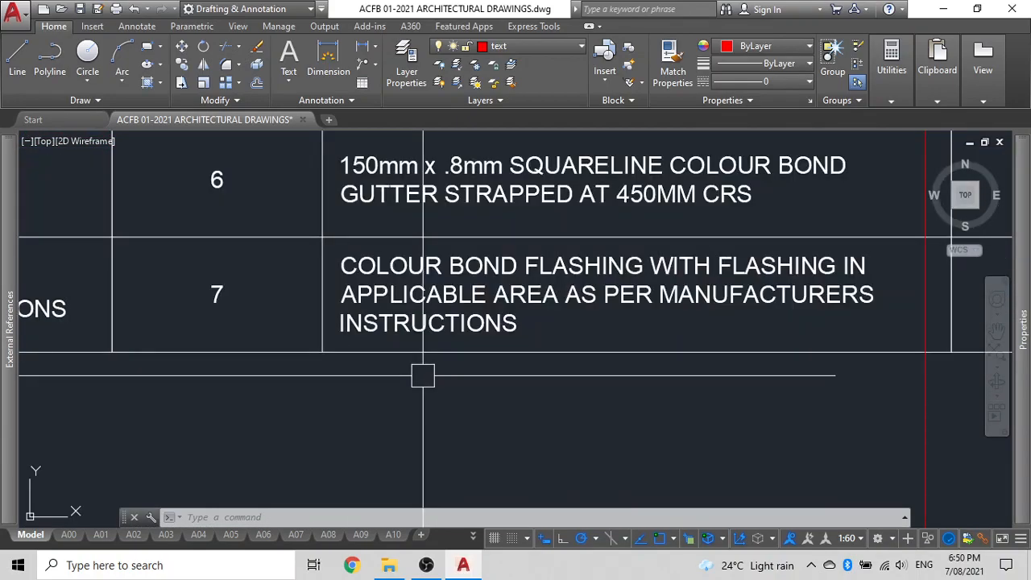
{"action": "scroll", "coordinate": [423, 375], "scroll_direction": "down", "scroll_amount": 4}
{"action": "scroll", "coordinate": [421, 376], "scroll_direction": "up", "scroll_amount": 4}
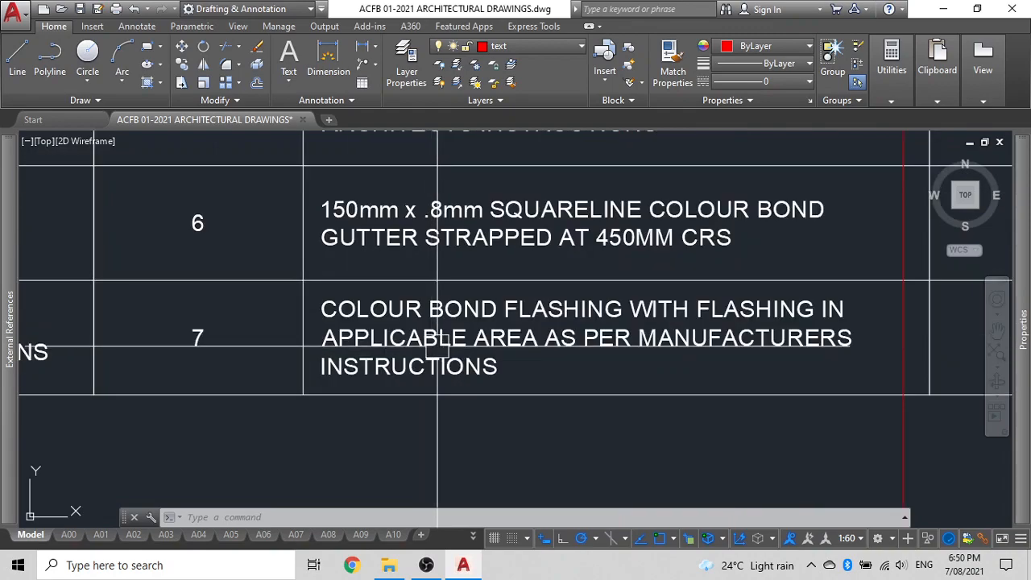
{"action": "scroll", "coordinate": [439, 343], "scroll_direction": "down", "scroll_amount": 2}
{"action": "scroll", "coordinate": [443, 338], "scroll_direction": "down", "scroll_amount": 4}
{"action": "scroll", "coordinate": [481, 282], "scroll_direction": "up", "scroll_amount": 7}
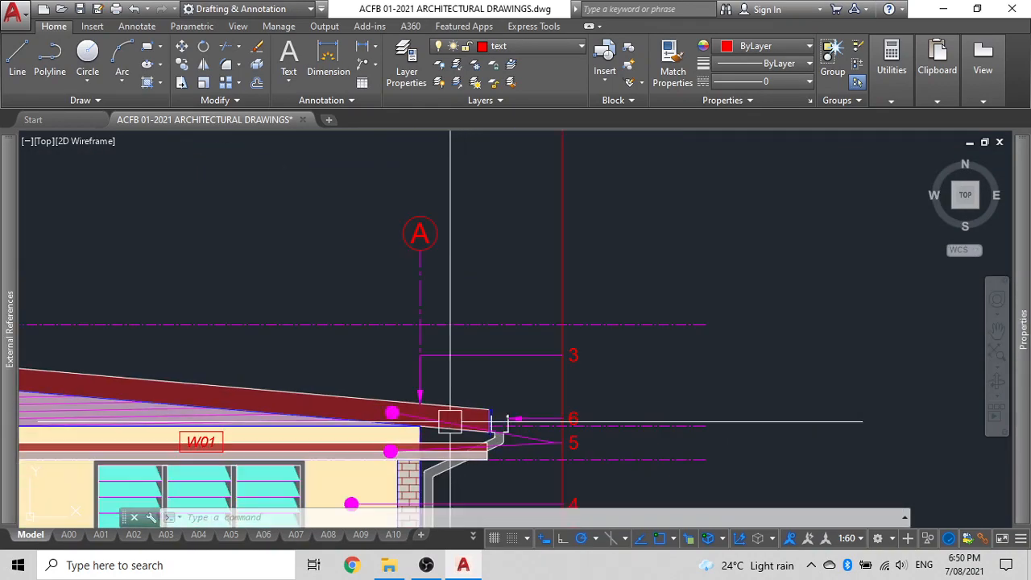
Mirror the roof cladding leader 3 about a vertical line midway between grid lines A and C, keeping the original
{"action": "scroll", "coordinate": [628, 357], "scroll_direction": "down", "scroll_amount": 5}
{"action": "scroll", "coordinate": [423, 355], "scroll_direction": "up", "scroll_amount": 3}
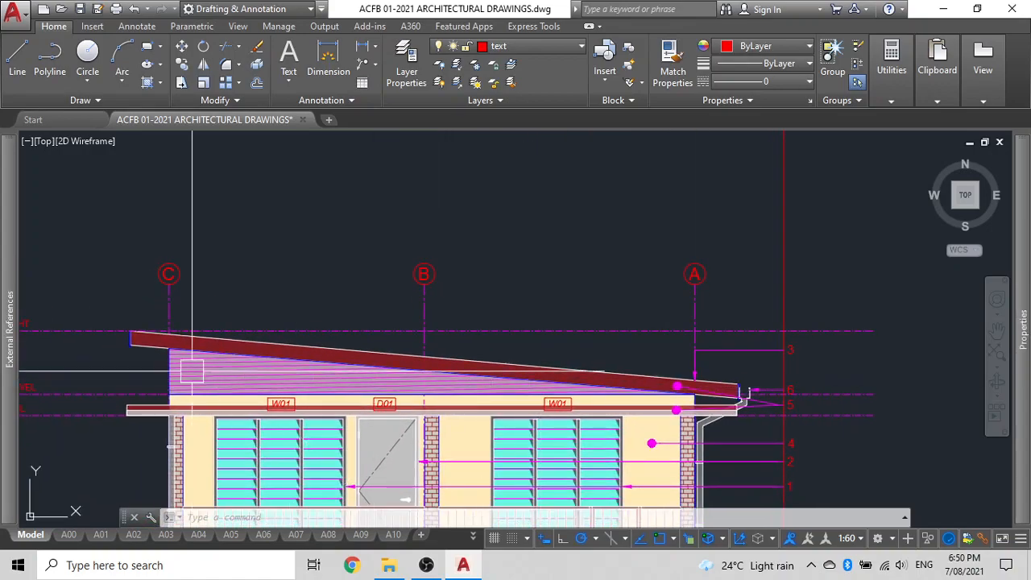
{"action": "scroll", "coordinate": [134, 341], "scroll_direction": "up", "scroll_amount": 4}
{"action": "scroll", "coordinate": [134, 341], "scroll_direction": "up", "scroll_amount": 4}
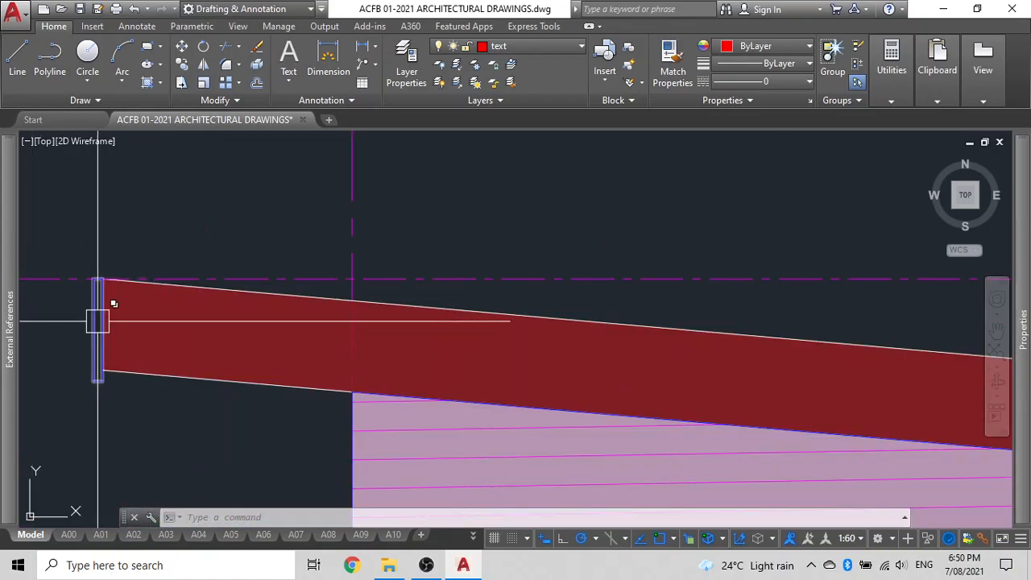
{"action": "scroll", "coordinate": [500, 354], "scroll_direction": "down", "scroll_amount": 6}
{"action": "mouse_move", "coordinate": [499, 355]}
{"action": "middle_mouse_down"}
{"action": "mouse_move", "coordinate": [428, 339]}
{"action": "mouse_move", "coordinate": [428, 320]}
{"action": "middle_mouse_up"}
{"action": "scroll", "coordinate": [529, 337], "scroll_direction": "up", "scroll_amount": 3}
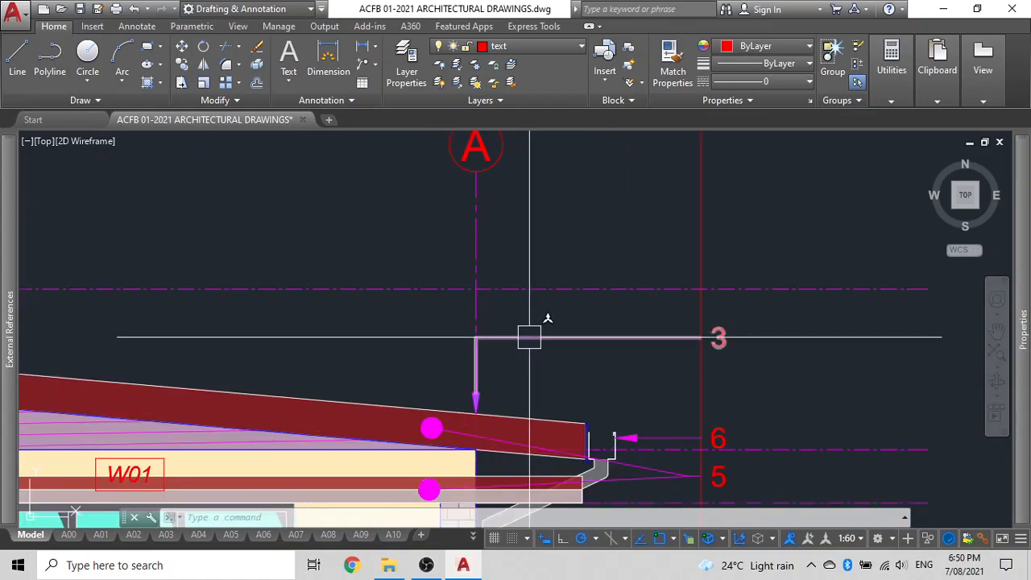
{"action": "type", "text": "mi"}
{"action": "key", "text": "Return"}
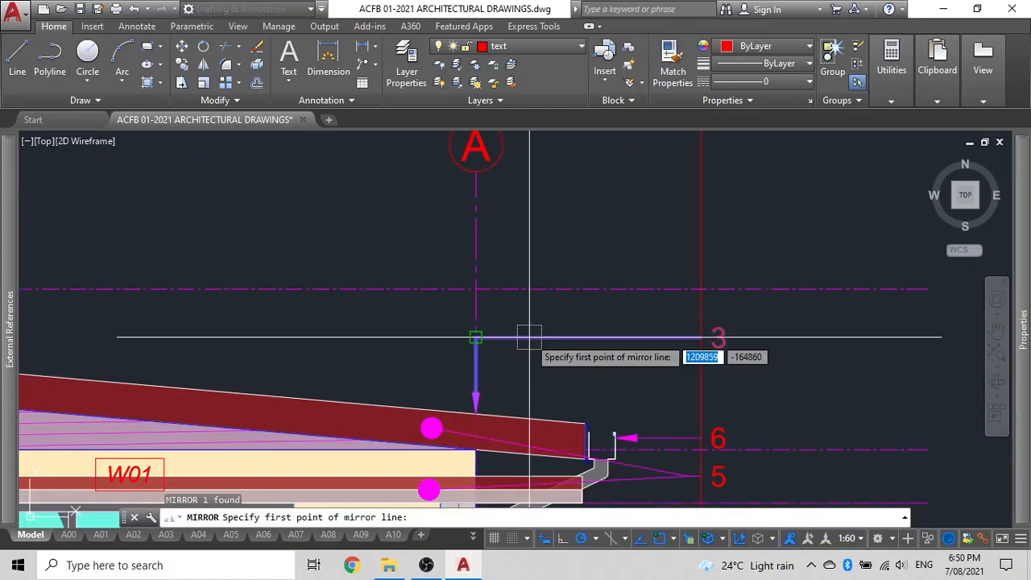
{"action": "scroll", "coordinate": [529, 337], "scroll_direction": "down", "scroll_amount": 4}
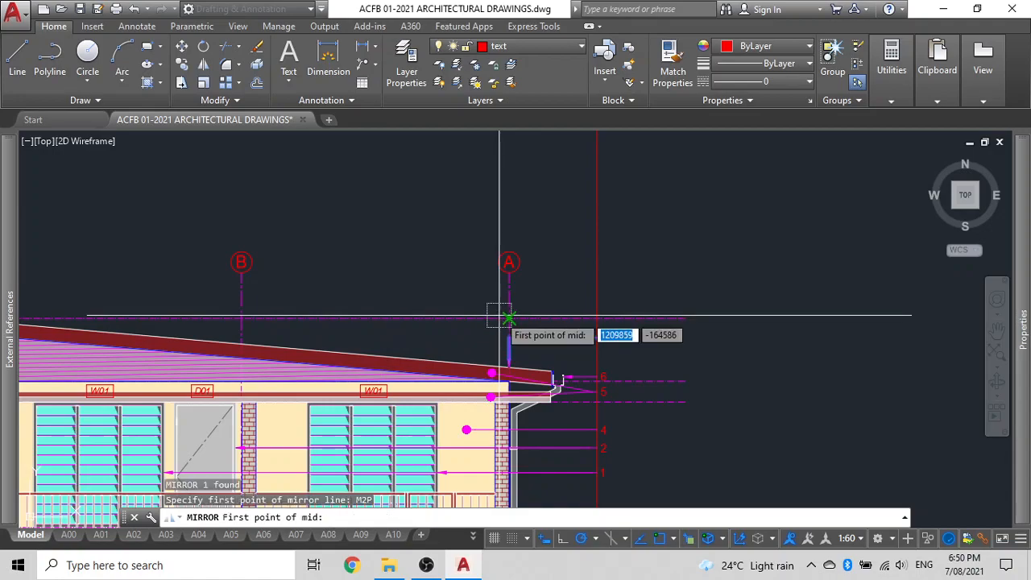
{"action": "scroll", "coordinate": [508, 319], "scroll_direction": "down", "scroll_amount": 2}
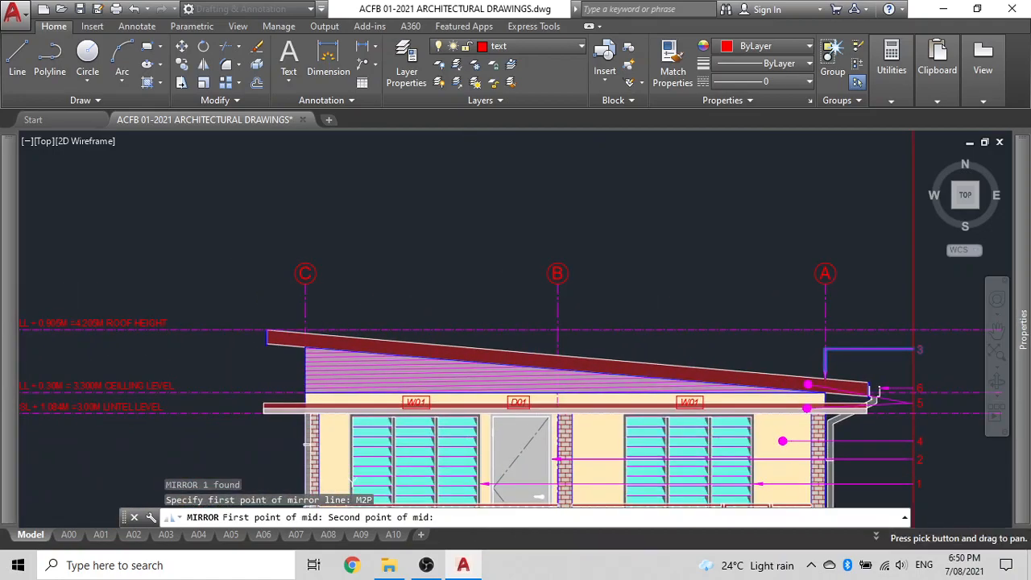
{"action": "scroll", "coordinate": [334, 323], "scroll_direction": "up", "scroll_amount": 5}
{"action": "left_click", "coordinate": [334, 322]}
{"action": "scroll", "coordinate": [337, 322], "scroll_direction": "down", "scroll_amount": 5}
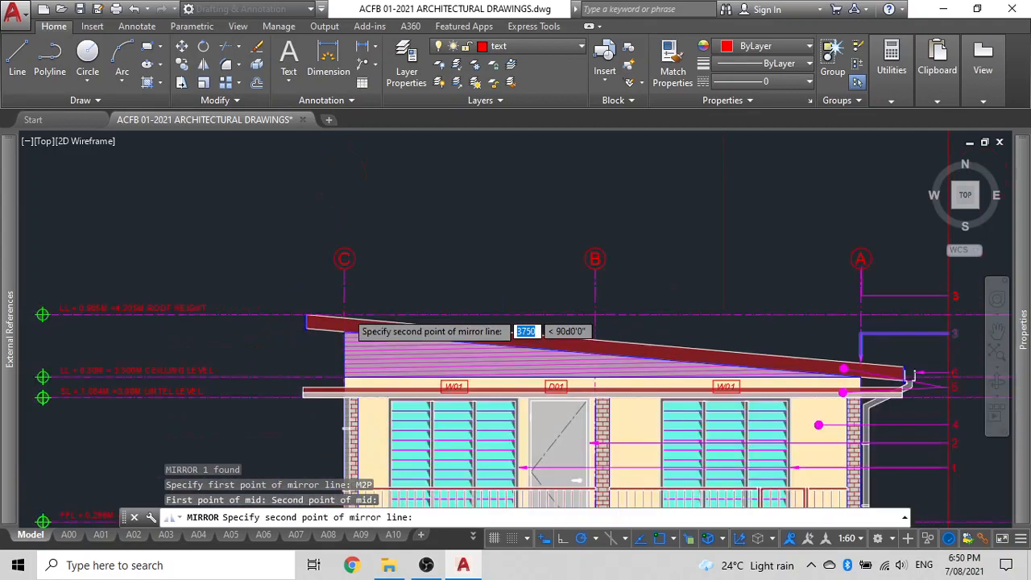
{"action": "left_click", "coordinate": [507, 173]}
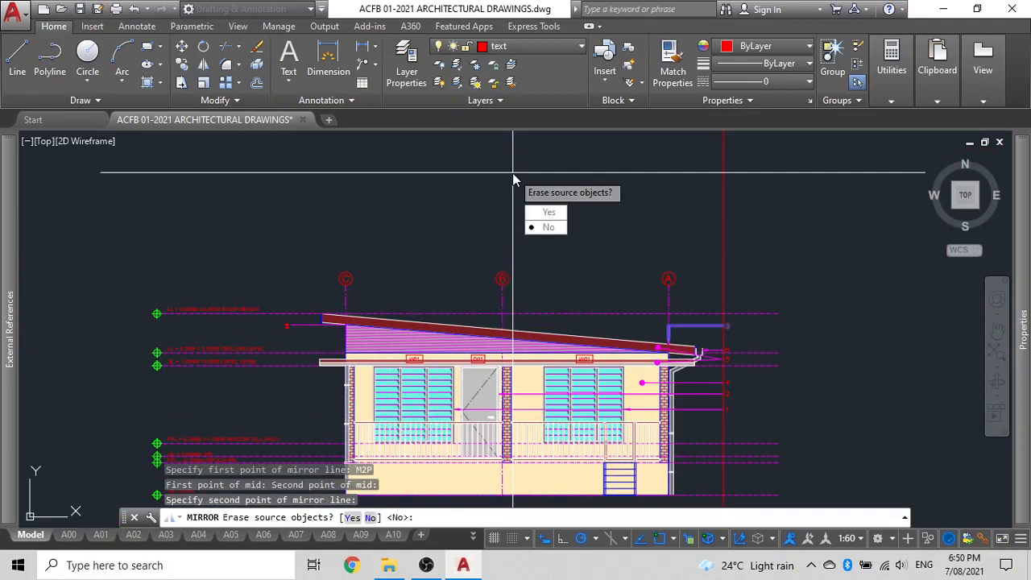
{"action": "type", "text": "n"}
{"action": "key", "text": "Return"}
Move the mirrored leader so its arrow tip points down at the high end of the roof, just outside grid line C
{"action": "scroll", "coordinate": [342, 301], "scroll_direction": "up", "scroll_amount": 5}
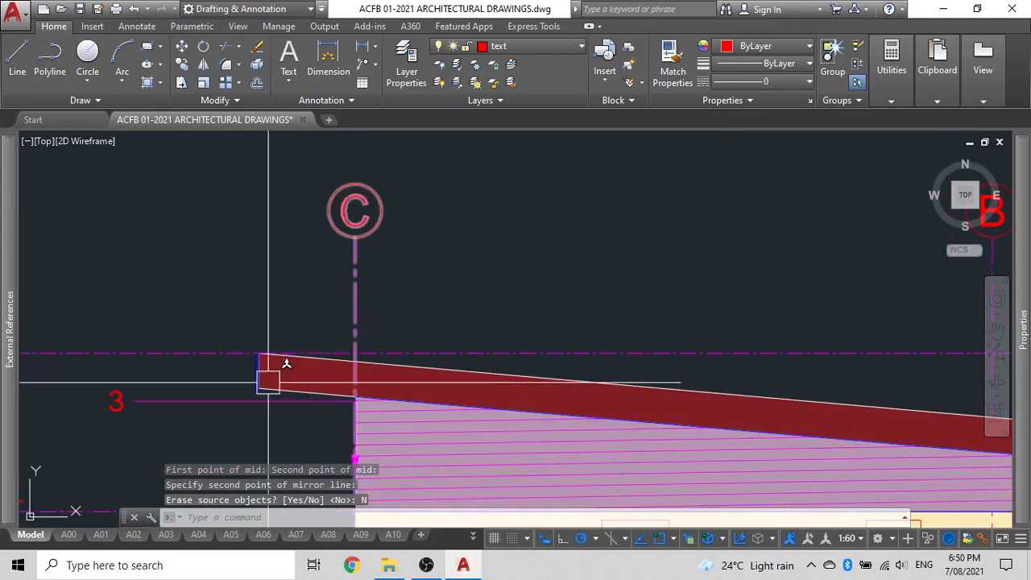
{"action": "left_click", "coordinate": [229, 419]}
{"action": "left_click", "coordinate": [195, 386]}
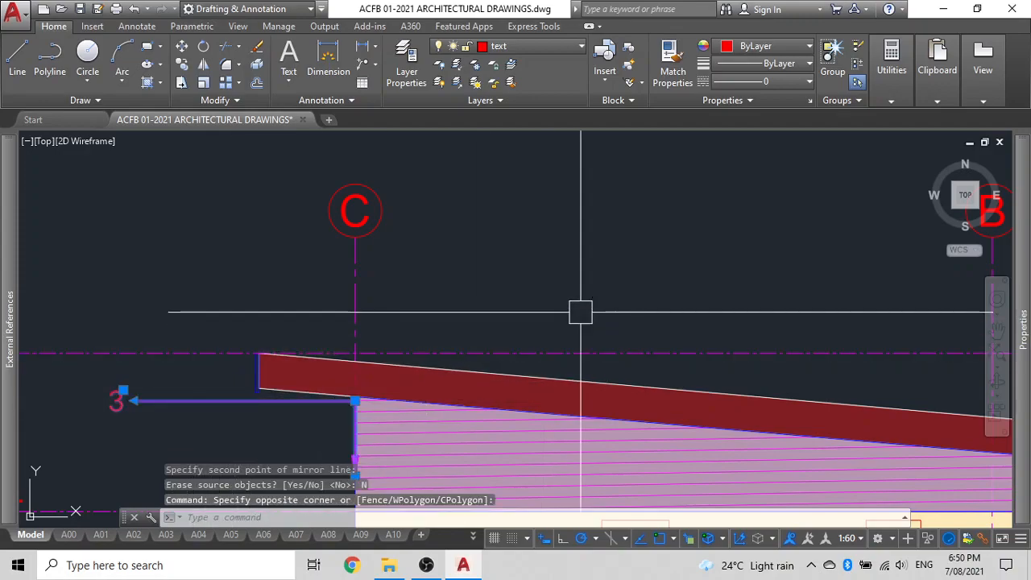
{"action": "type", "text": "m"}
{"action": "key", "text": "Return"}
{"action": "middle_click_drag", "start_coordinate": [355, 473], "coordinate": [439, 323]}
{"action": "left_click", "coordinate": [435, 324]}
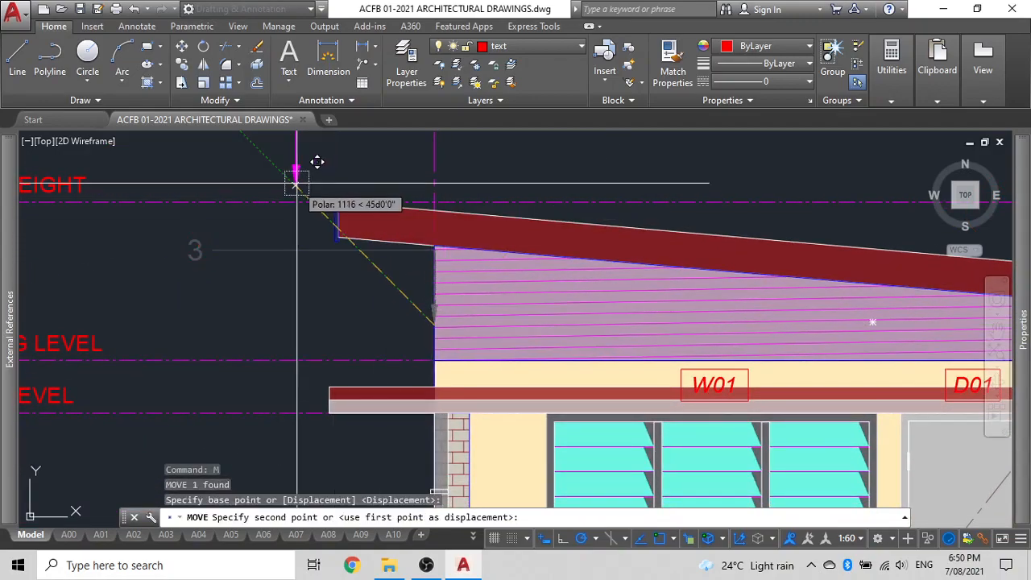
{"action": "scroll", "coordinate": [361, 161], "scroll_direction": "up", "scroll_amount": 3}
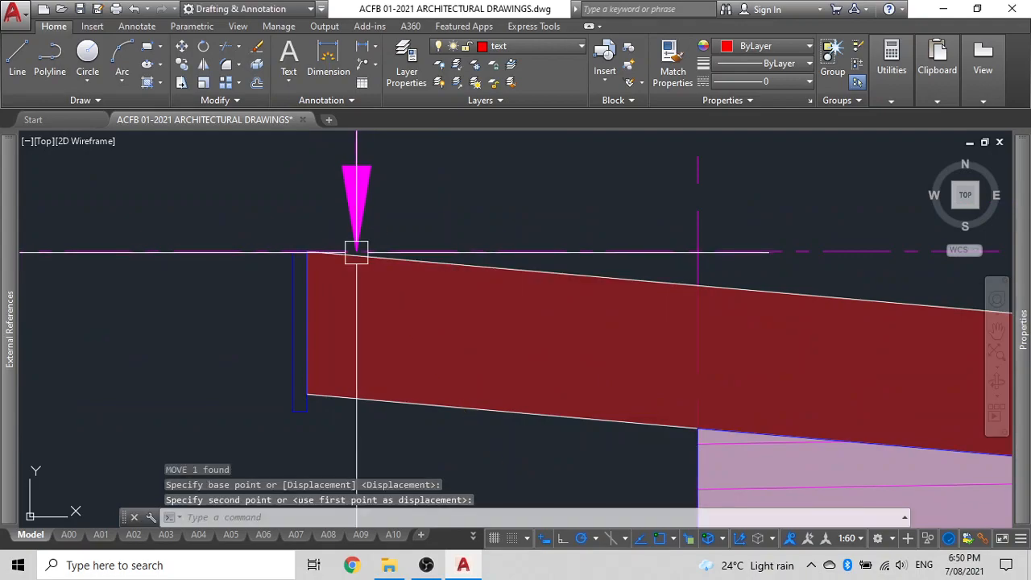
{"action": "scroll", "coordinate": [379, 256], "scroll_direction": "down", "scroll_amount": 6}
{"action": "left_click", "coordinate": [384, 260]}
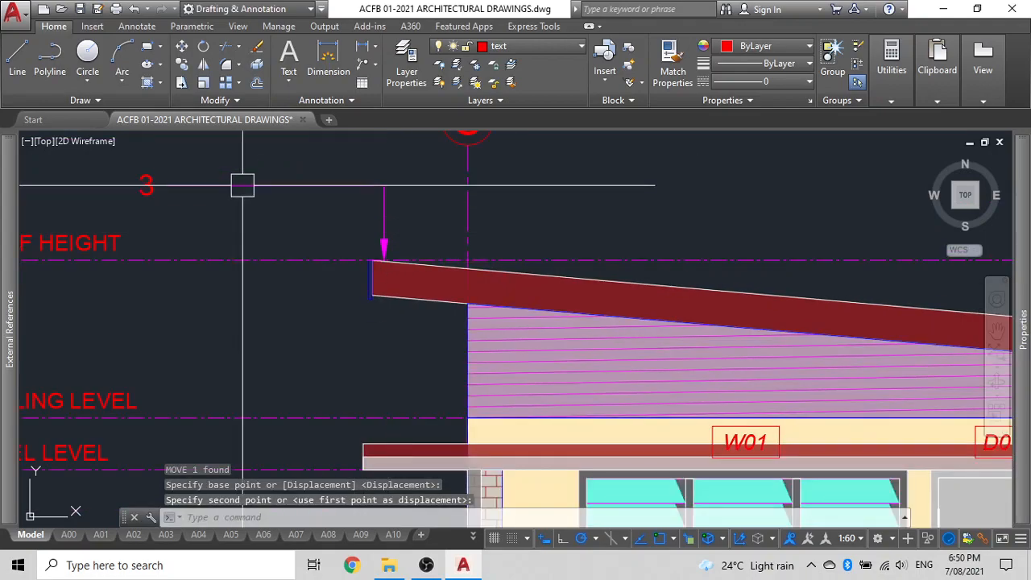
Shorten the moved leader's horizontal run by bringing its label closer to the roof edge, and change the label to 7
{"action": "left_click", "coordinate": [164, 186]}
{"action": "left_click", "coordinate": [292, 185]}
{"action": "key", "text": "Escape"}
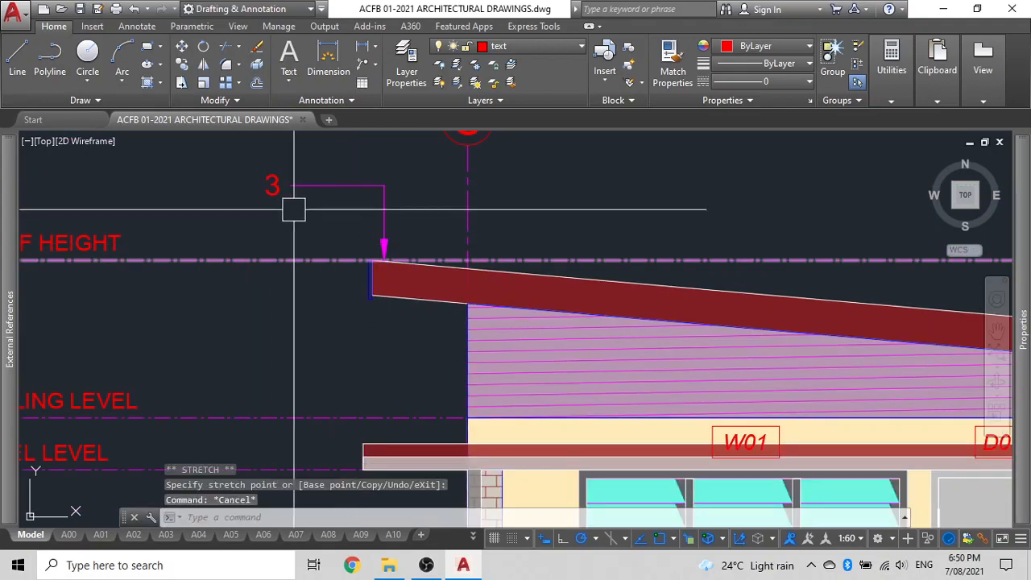
{"action": "double_click", "coordinate": [268, 187]}
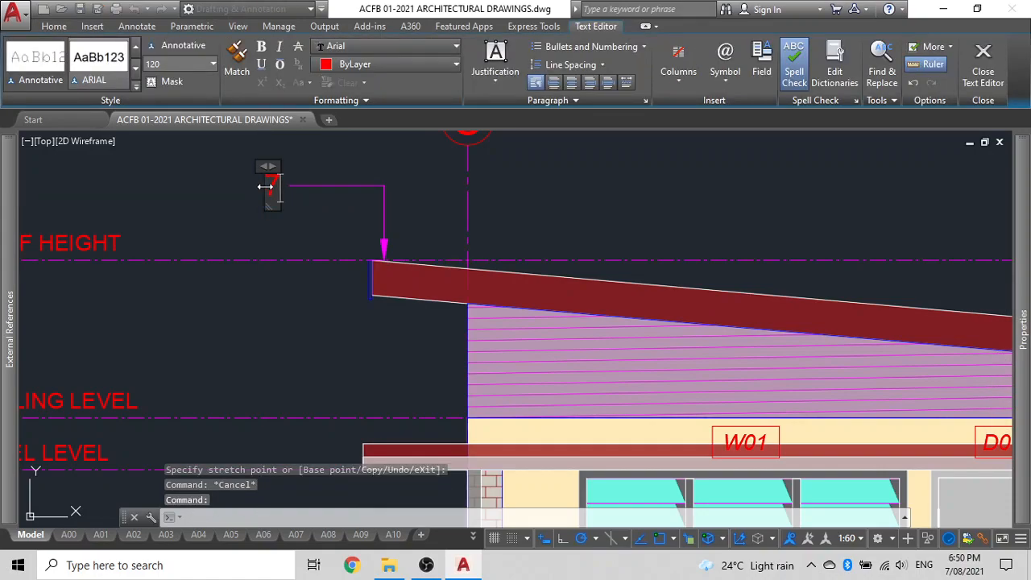
{"action": "left_click", "coordinate": [499, 195]}
Check the down pipe entry in the key reference table and erase the red vertical guide line beside the leader labels
{"action": "scroll", "coordinate": [322, 233], "scroll_direction": "down", "scroll_amount": 6}
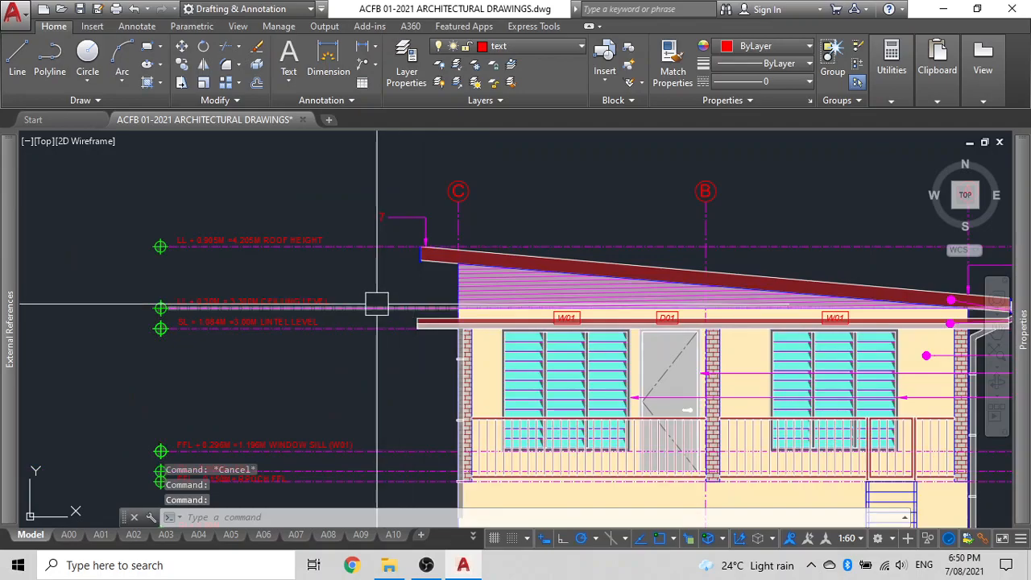
{"action": "middle_click_drag", "start_coordinate": [315, 241], "coordinate": [311, 242]}
{"action": "middle_click_drag", "start_coordinate": [428, 375], "coordinate": [368, 293]}
{"action": "middle_click_drag", "start_coordinate": [454, 333], "coordinate": [421, 117]}
{"action": "key", "text": "Escape"}
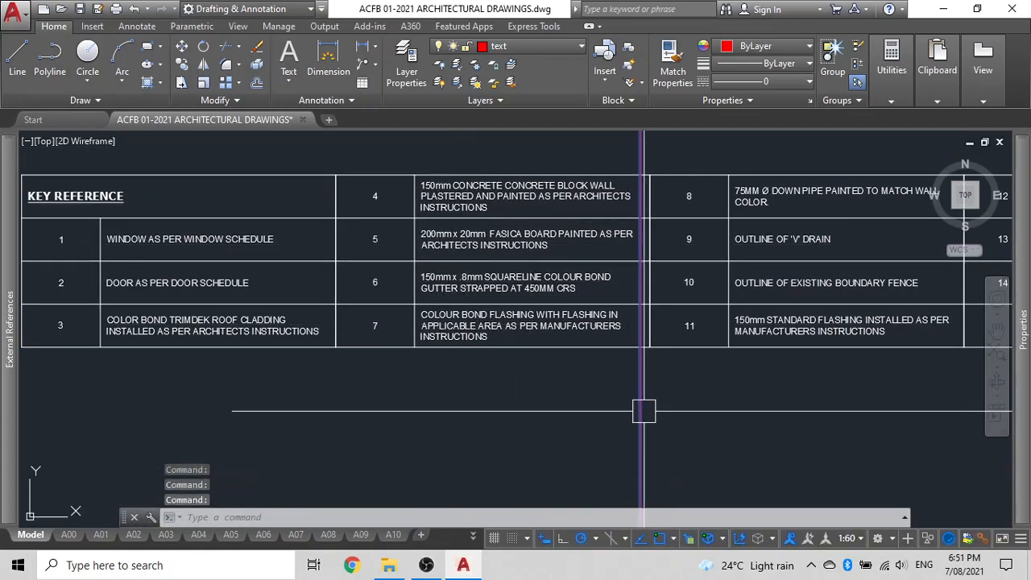
{"action": "middle_click_drag", "start_coordinate": [727, 203], "coordinate": [546, 253]}
{"action": "middle_click_drag", "start_coordinate": [612, 264], "coordinate": [633, 475]}
{"action": "scroll", "coordinate": [457, 305], "scroll_direction": "up", "scroll_amount": 4}
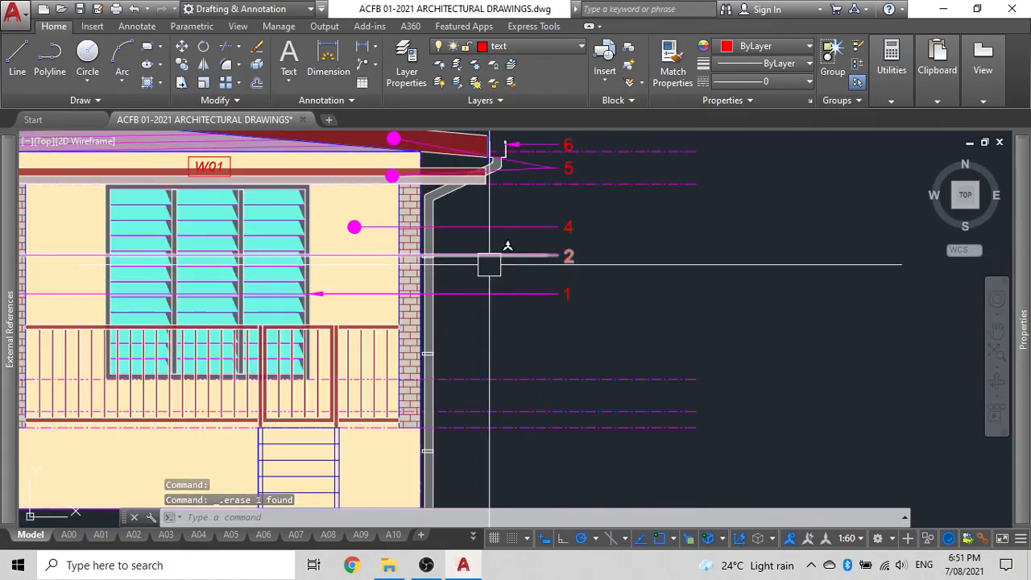
Copy the gutter leader 6 straight down to below leader 1, beside the down pipe
{"action": "middle_click_drag", "start_coordinate": [490, 267], "coordinate": [489, 334]}
{"action": "left_click", "coordinate": [521, 233]}
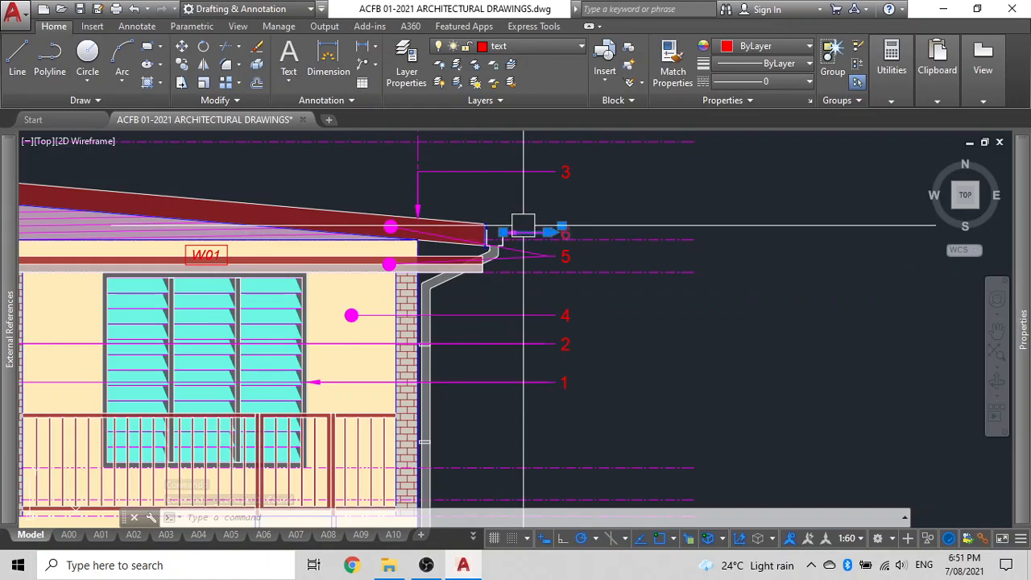
{"action": "type", "text": "CO"}
{"action": "key", "text": "Return"}
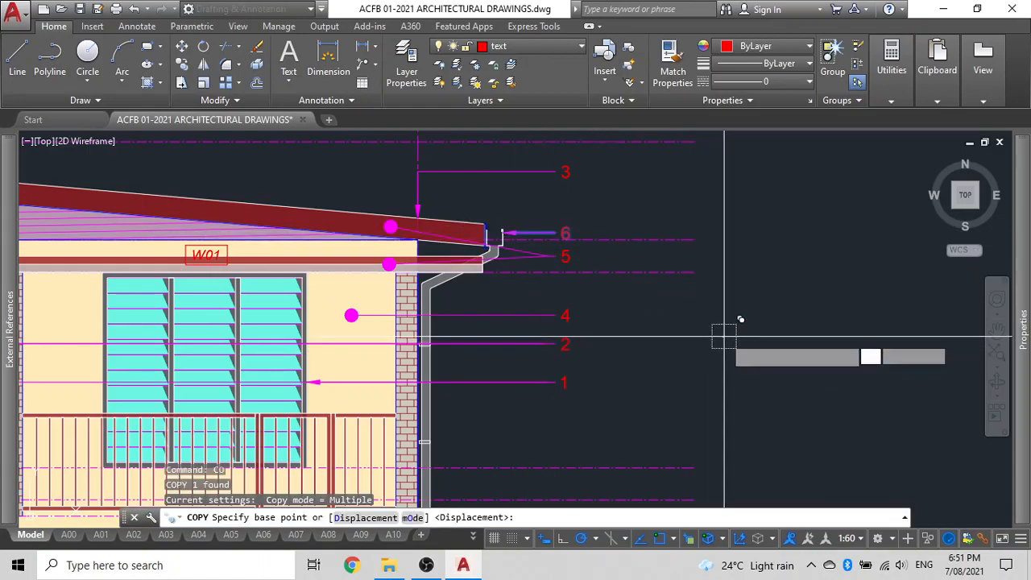
{"action": "left_click", "coordinate": [722, 339]}
{"action": "middle_click_drag", "start_coordinate": [720, 414], "coordinate": [701, 236]}
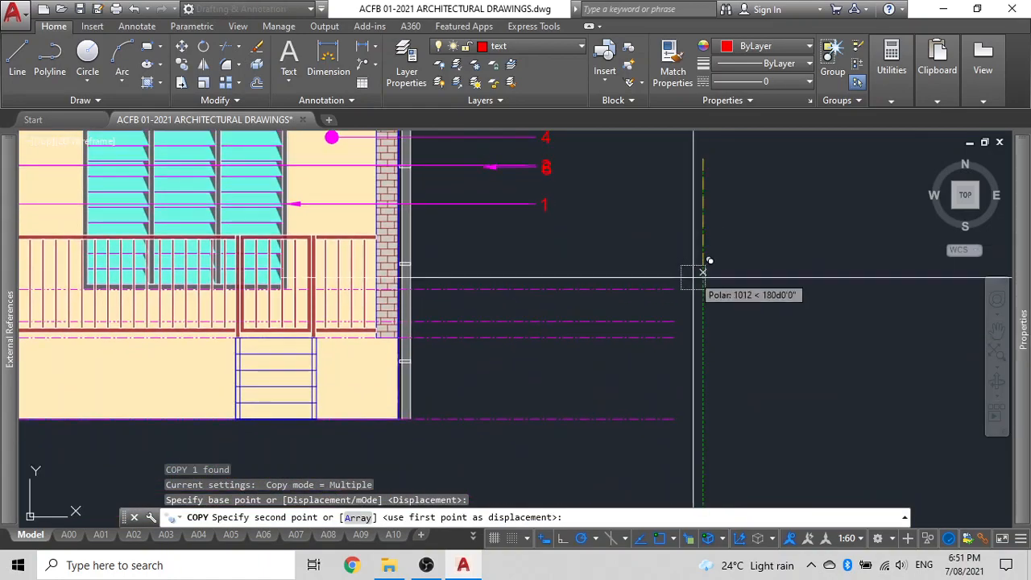
{"action": "left_click", "coordinate": [698, 345]}
{"action": "key", "text": "Escape"}
Stretch the copied leader's arrowhead to the outer edge of the down pipe and change its label to 8
{"action": "left_click", "coordinate": [496, 242]}
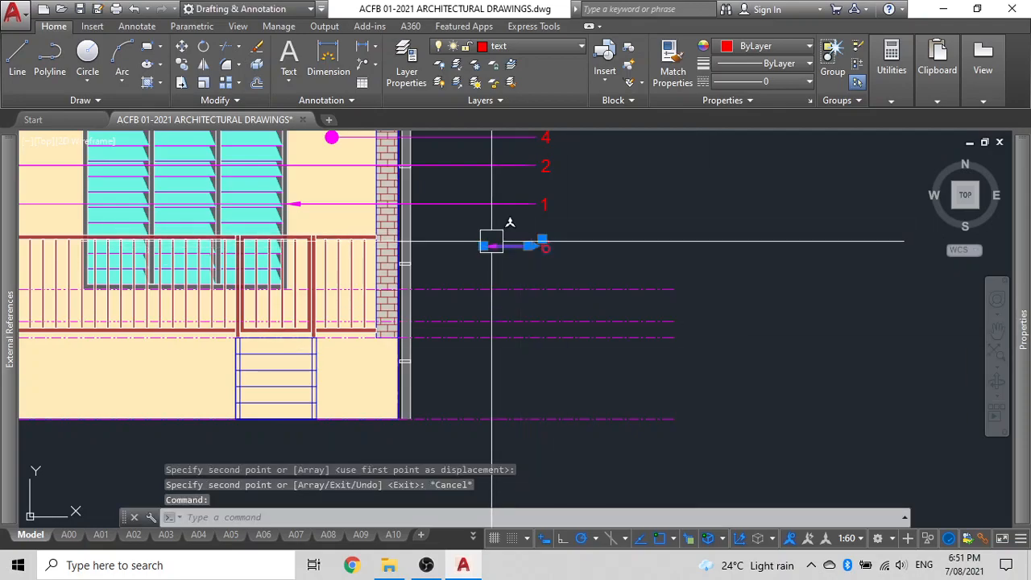
{"action": "scroll", "coordinate": [491, 242], "scroll_direction": "up", "scroll_amount": 2}
{"action": "left_click", "coordinate": [477, 248]}
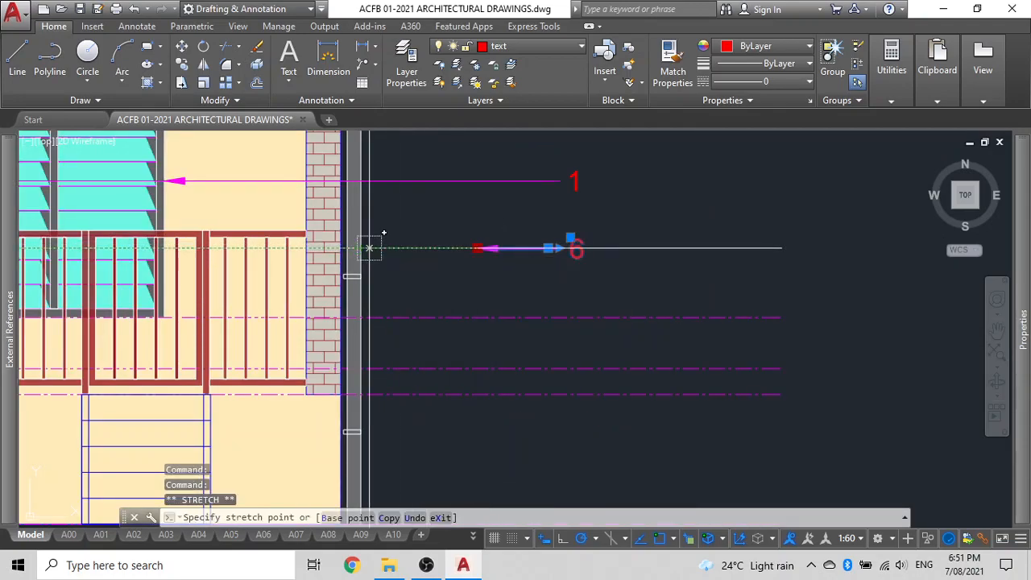
{"action": "left_click", "coordinate": [362, 248]}
{"action": "key", "text": "Escape"}
{"action": "double_click", "coordinate": [575, 252]}
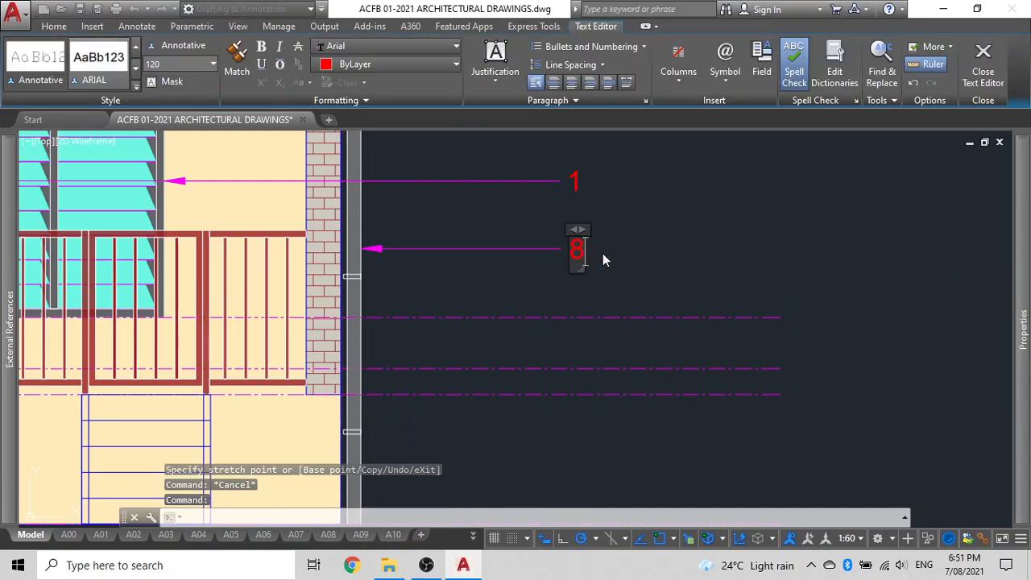
{"action": "left_click", "coordinate": [602, 258]}
Examine the key reference entries for V drain, boundary fence and standard flashing to see which apply to this elevation
{"action": "scroll", "coordinate": [614, 260], "scroll_direction": "down", "scroll_amount": 8}
{"action": "middle_click_drag", "start_coordinate": [636, 314], "coordinate": [590, 241]}
{"action": "scroll", "coordinate": [590, 241], "scroll_direction": "up", "scroll_amount": 4}
{"action": "scroll", "coordinate": [591, 241], "scroll_direction": "up", "scroll_amount": 2}
{"action": "scroll", "coordinate": [616, 329], "scroll_direction": "down", "scroll_amount": 2}
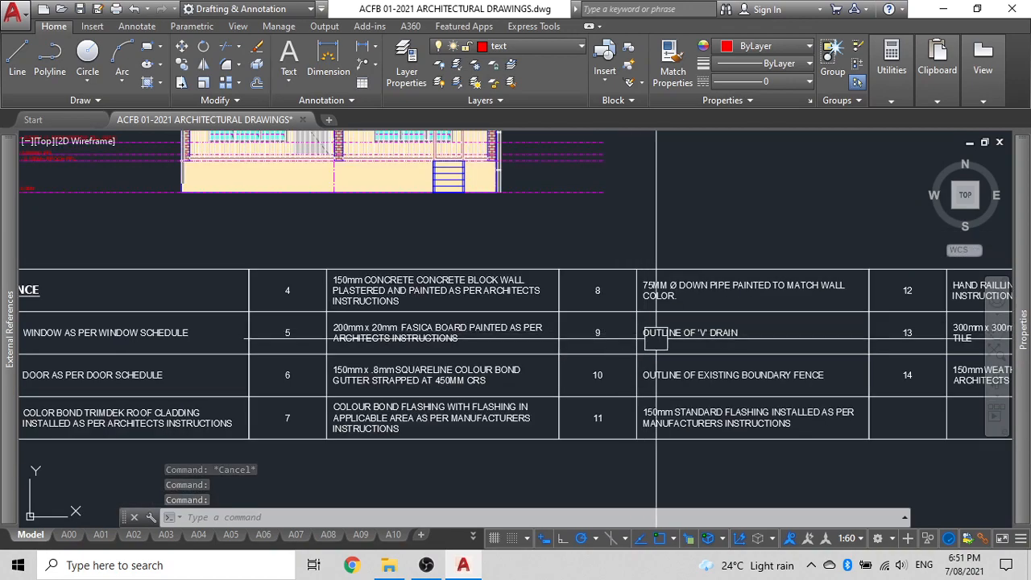
{"action": "scroll", "coordinate": [665, 339], "scroll_direction": "up", "scroll_amount": 2}
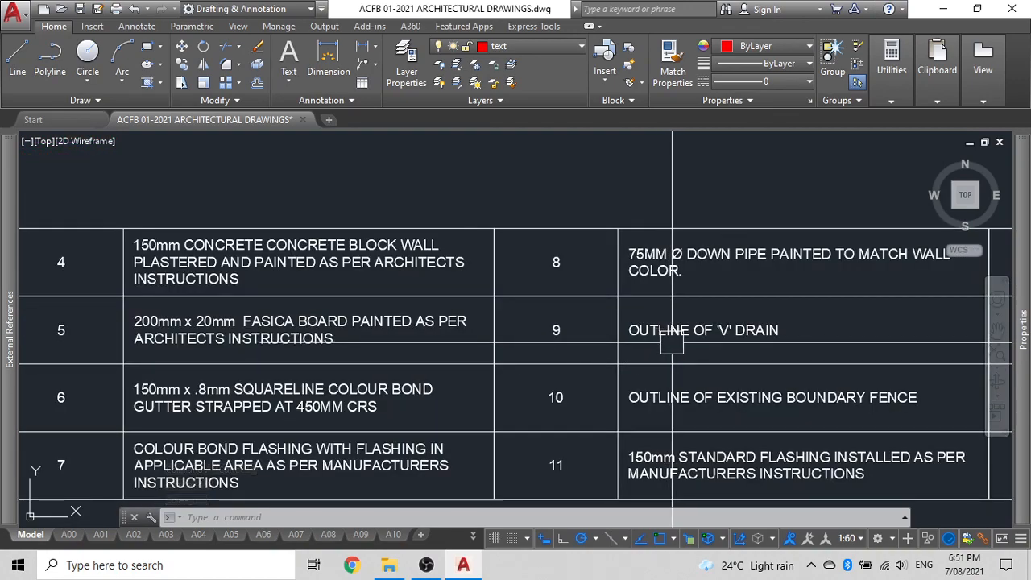
{"action": "scroll", "coordinate": [671, 342], "scroll_direction": "down", "scroll_amount": 2}
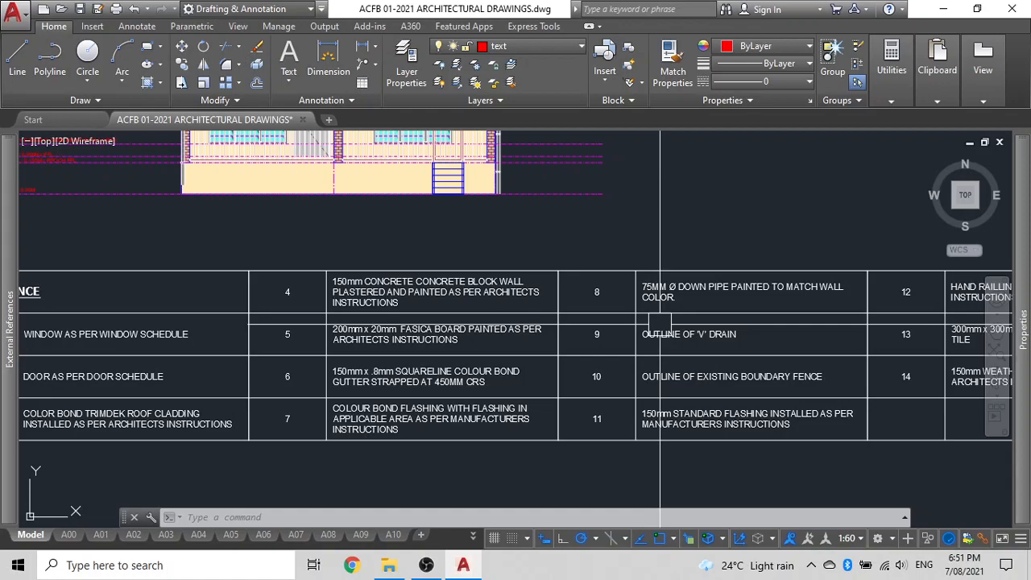
{"action": "left_click", "coordinate": [662, 377]}
{"action": "middle_click_drag", "start_coordinate": [662, 377], "coordinate": [510, 263]}
{"action": "key", "text": "Escape"}
{"action": "left_click", "coordinate": [586, 301]}
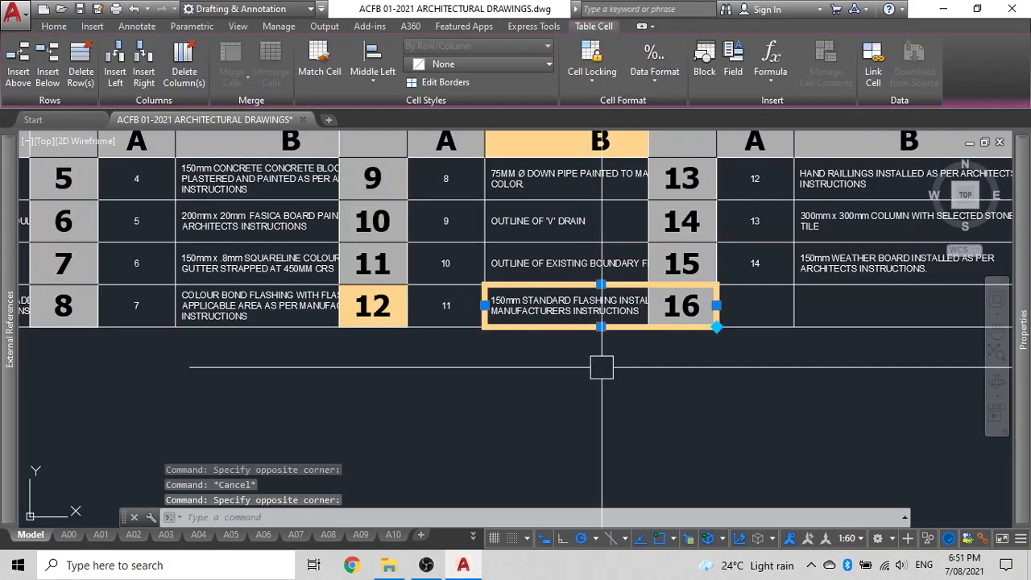
{"action": "key", "text": "Escape"}
{"action": "scroll", "coordinate": [618, 382], "scroll_direction": "down", "scroll_amount": 3}
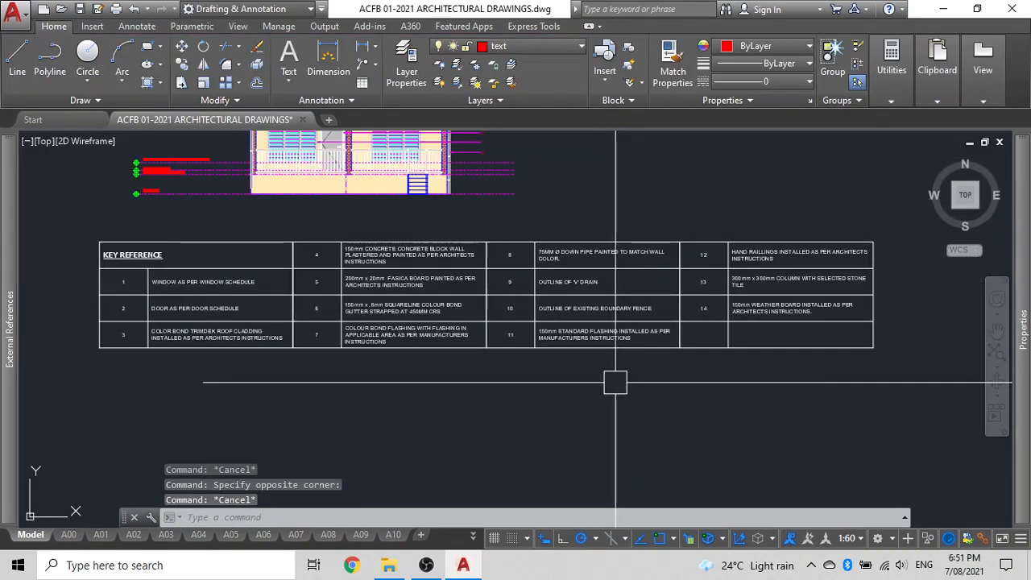
Examine the key reference entries for hand railings, stone-tiled column and weather board, and compare them with the elevation
{"action": "scroll", "coordinate": [600, 272], "scroll_direction": "up", "scroll_amount": 6}
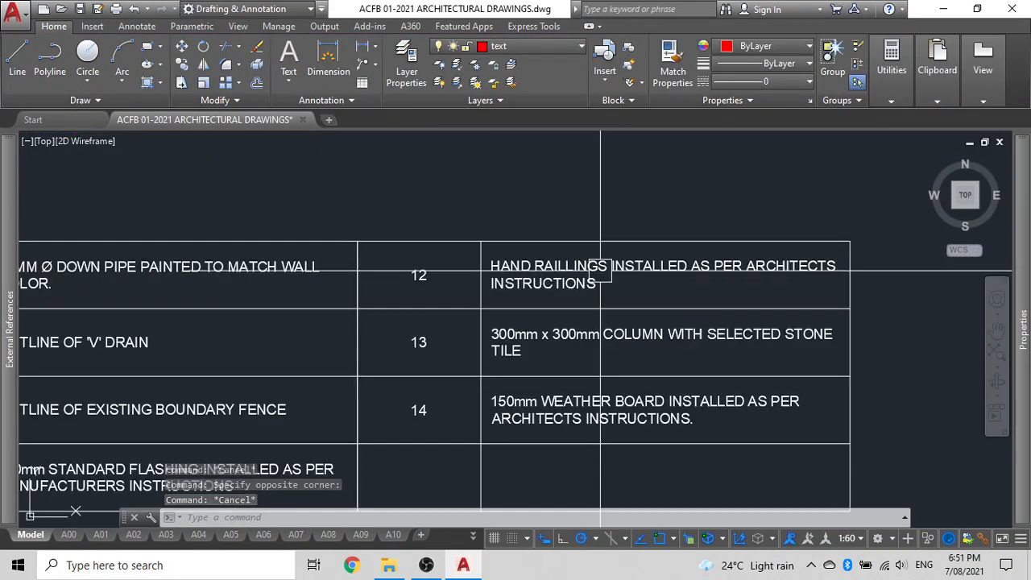
{"action": "left_click", "coordinate": [617, 341]}
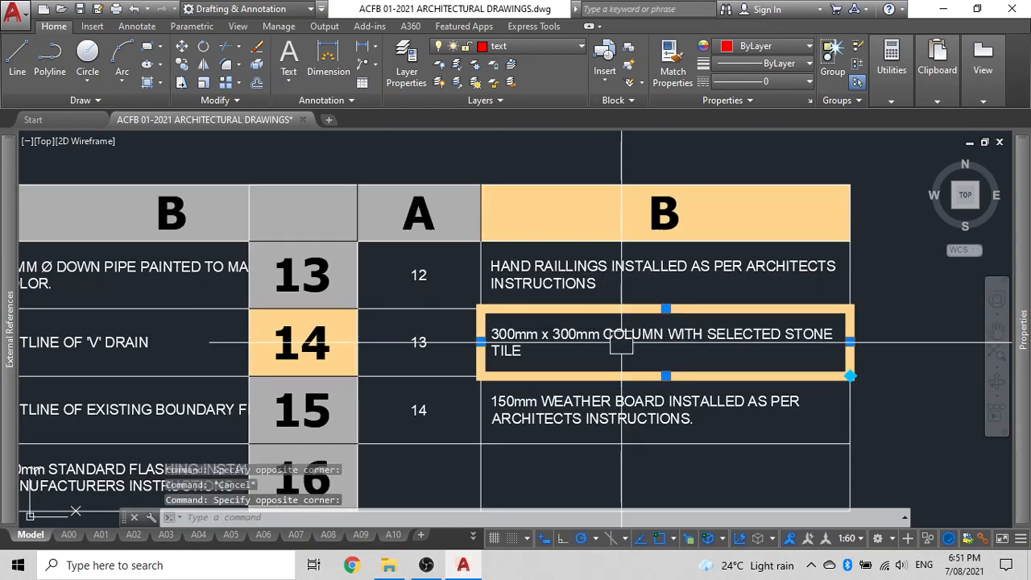
{"action": "left_click", "coordinate": [611, 410]}
{"action": "scroll", "coordinate": [607, 402], "scroll_direction": "down", "scroll_amount": 4}
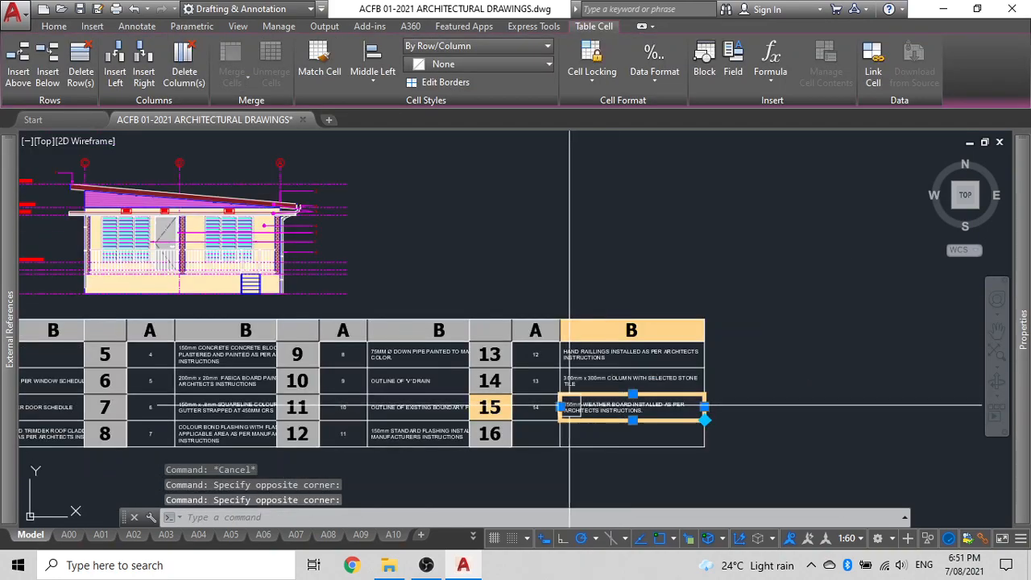
{"action": "scroll", "coordinate": [562, 361], "scroll_direction": "up", "scroll_amount": 4}
{"action": "scroll", "coordinate": [591, 359], "scroll_direction": "down", "scroll_amount": 4}
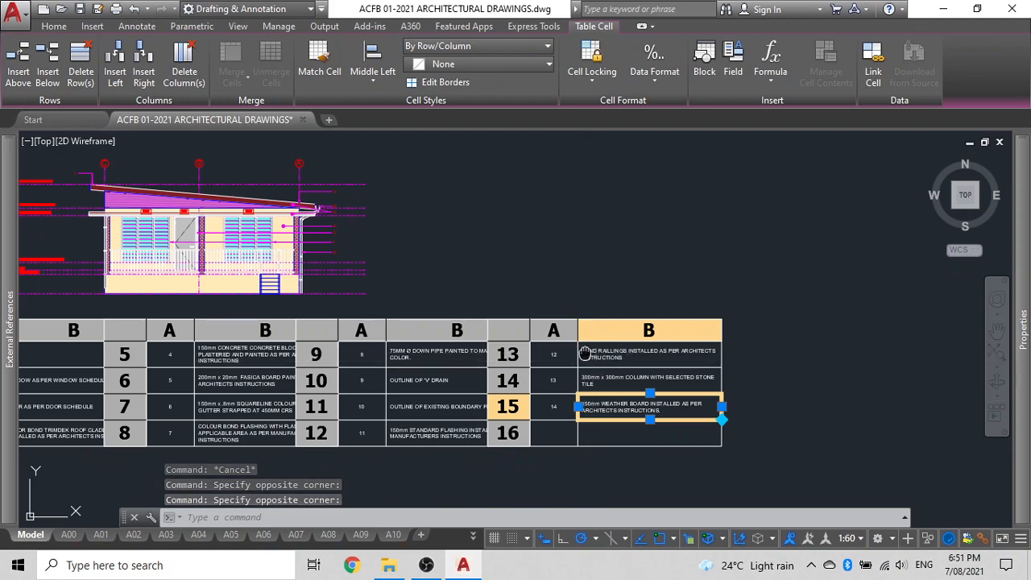
{"action": "middle_click_drag", "start_coordinate": [586, 360], "coordinate": [640, 301]}
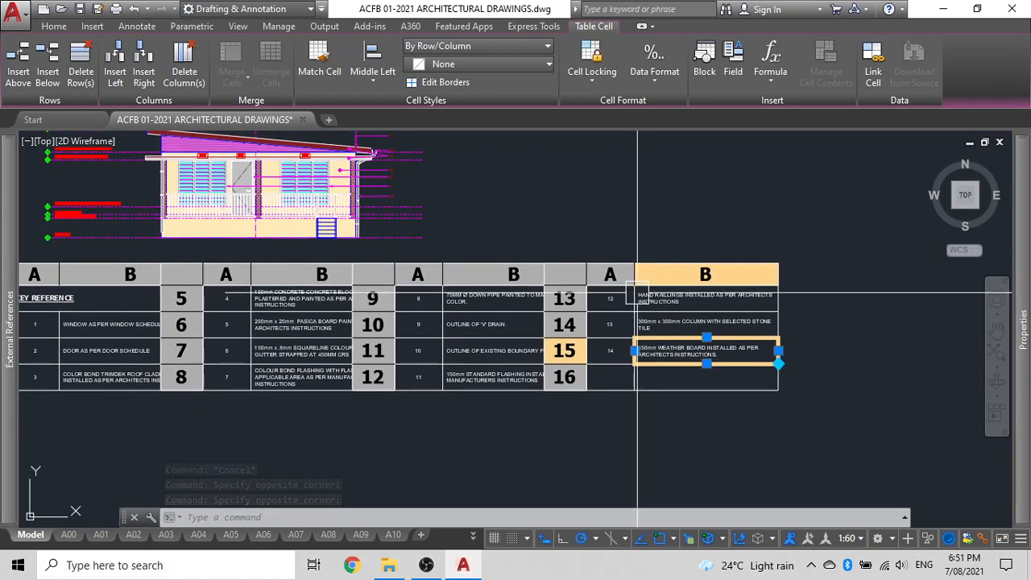
{"action": "scroll", "coordinate": [300, 167], "scroll_direction": "up", "scroll_amount": 4}
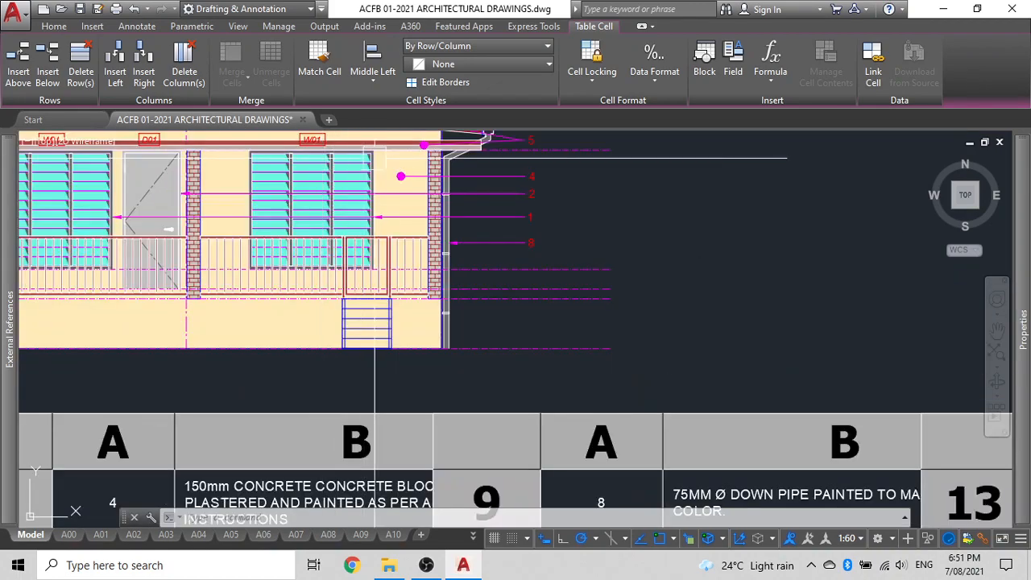
Copy the down pipe leader 8 straight down to just below the original
{"action": "left_click", "coordinate": [529, 242]}
{"action": "type", "text": "CO"}
{"action": "key", "text": "space"}
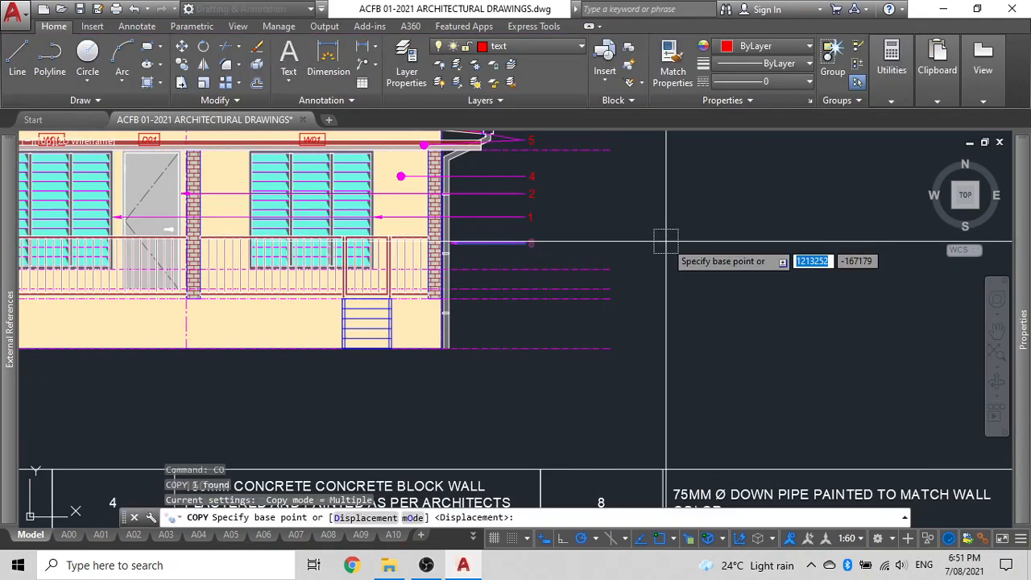
{"action": "left_click", "coordinate": [715, 251]}
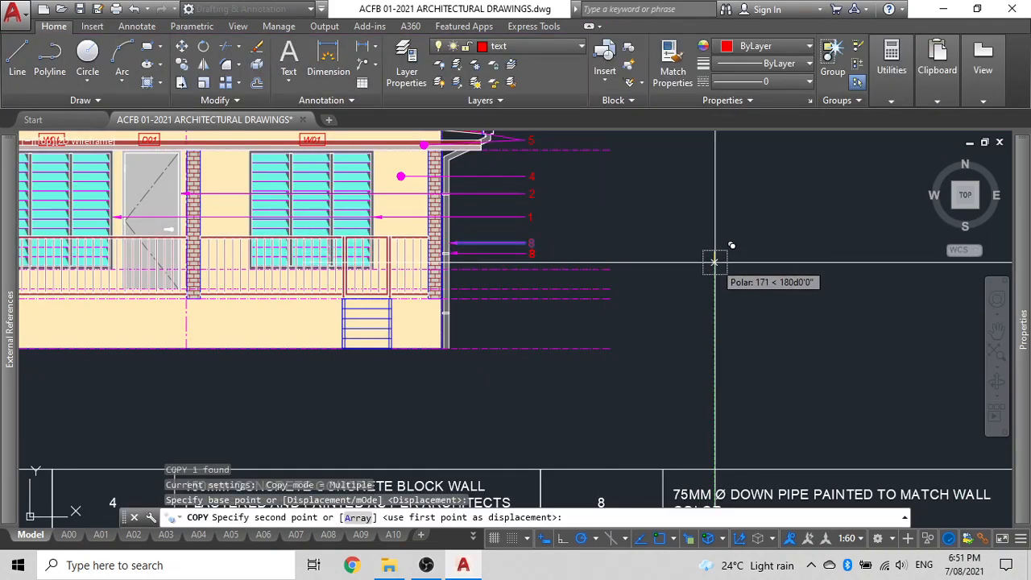
{"action": "left_click", "coordinate": [714, 263]}
{"action": "key", "text": "Escape"}
Stretch the copied leader's arrowhead horizontally past the down pipe and column to a railing baluster
{"action": "scroll", "coordinate": [503, 244], "scroll_direction": "up", "scroll_amount": 5}
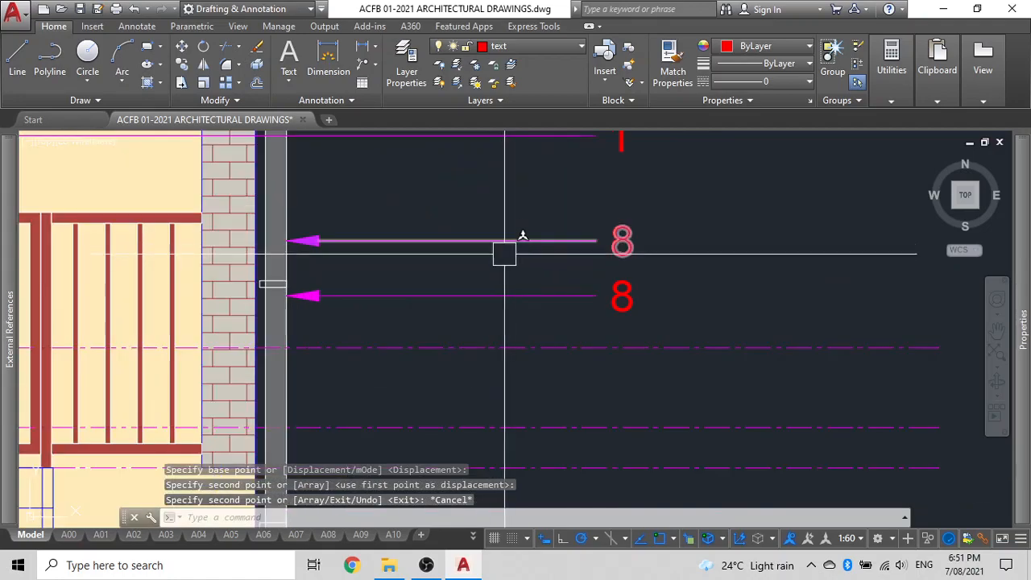
{"action": "left_click", "coordinate": [307, 297]}
{"action": "left_click", "coordinate": [286, 296]}
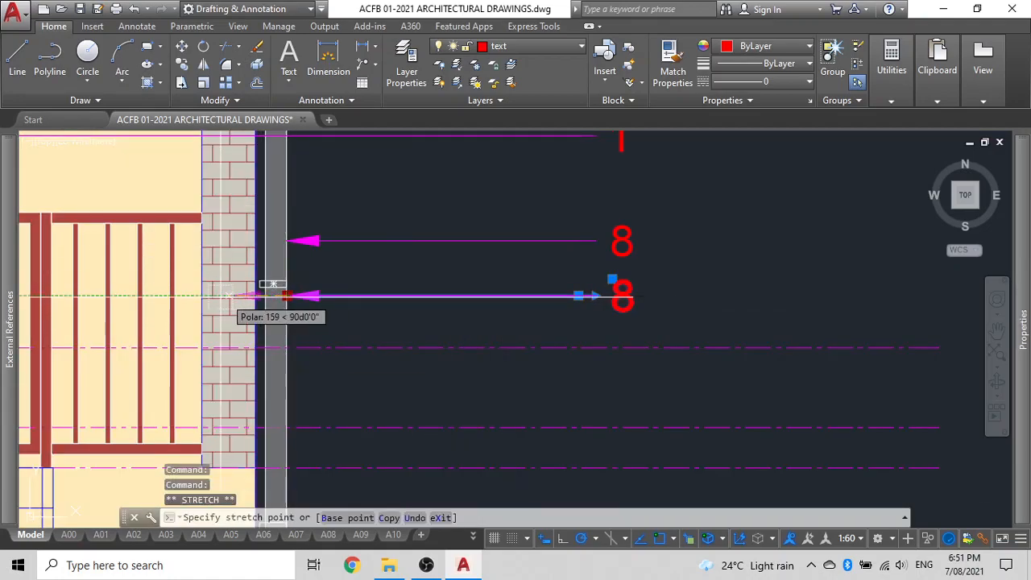
{"action": "scroll", "coordinate": [274, 290], "scroll_direction": "up", "scroll_amount": 4}
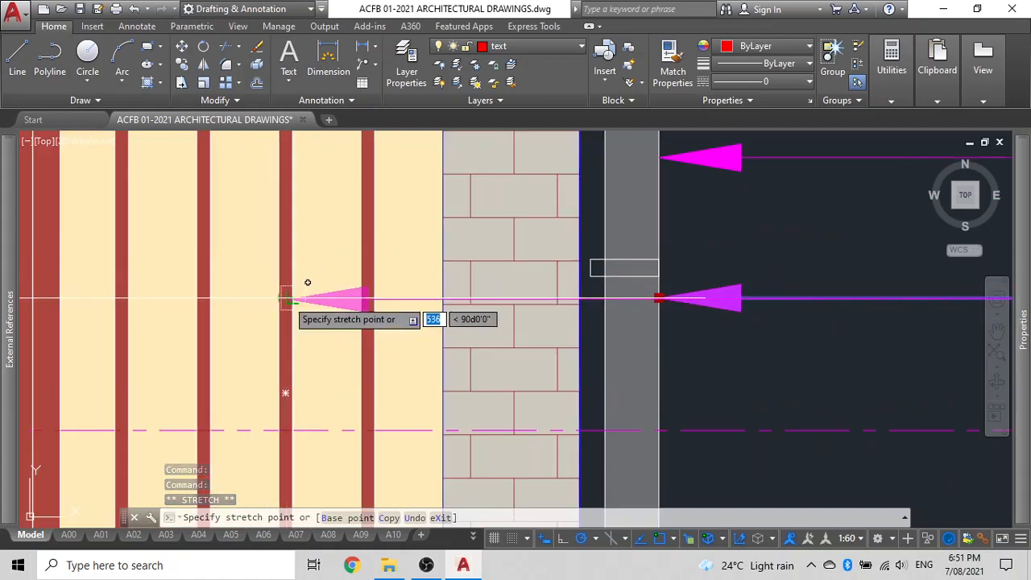
{"action": "left_click", "coordinate": [288, 298]}
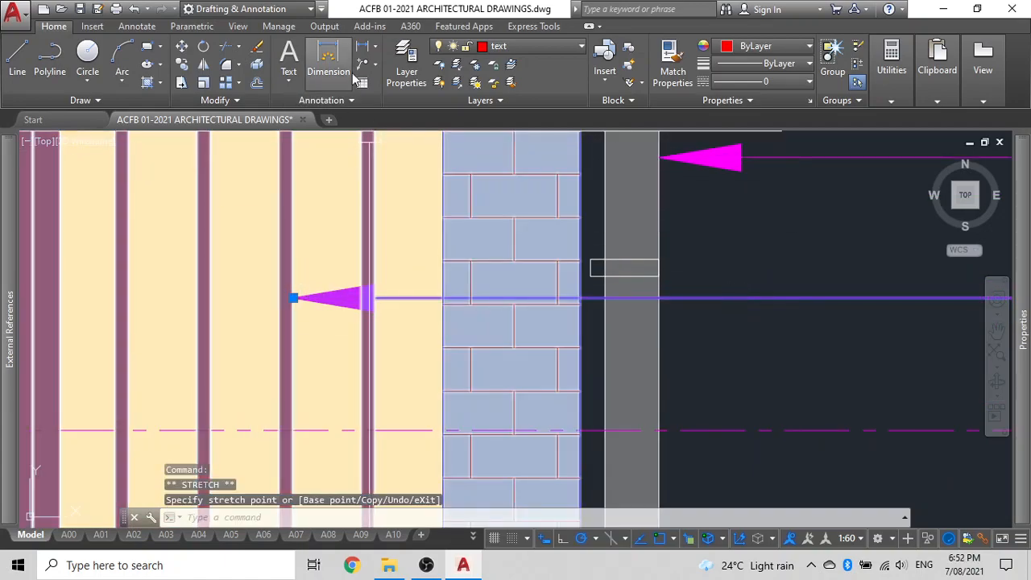
Add two more arrowheads to the railing leader, on a gate baluster above the steps and on a baluster between the door and its adjacent window
{"action": "left_click", "coordinate": [361, 65]}
{"action": "scroll", "coordinate": [250, 266], "scroll_direction": "down", "scroll_amount": 4}
{"action": "scroll", "coordinate": [330, 298], "scroll_direction": "up", "scroll_amount": 2}
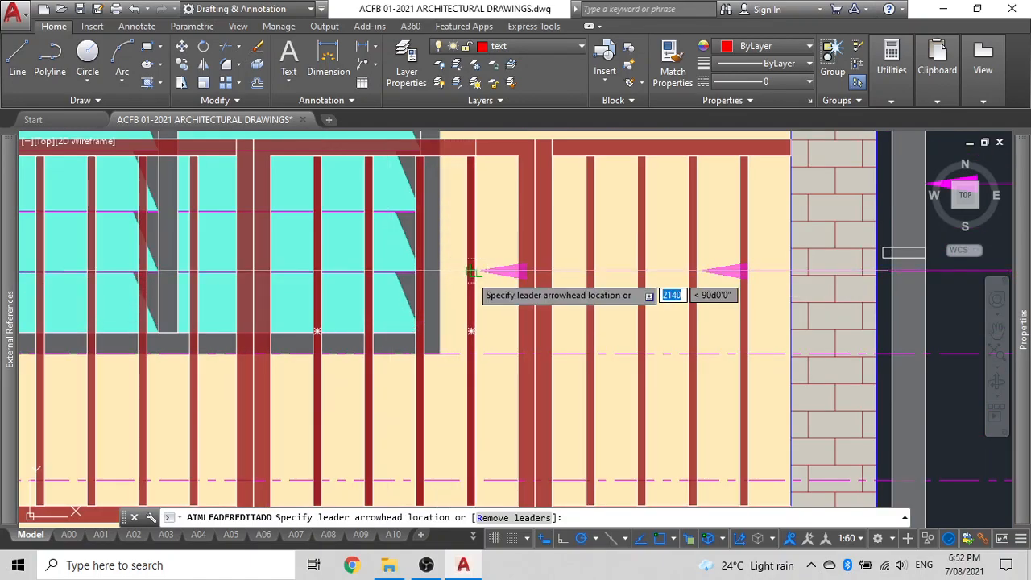
{"action": "scroll", "coordinate": [471, 272], "scroll_direction": "down", "scroll_amount": 3}
{"action": "scroll", "coordinate": [564, 290], "scroll_direction": "up", "scroll_amount": 2}
{"action": "middle_click_drag", "start_coordinate": [444, 161], "coordinate": [788, 150]}
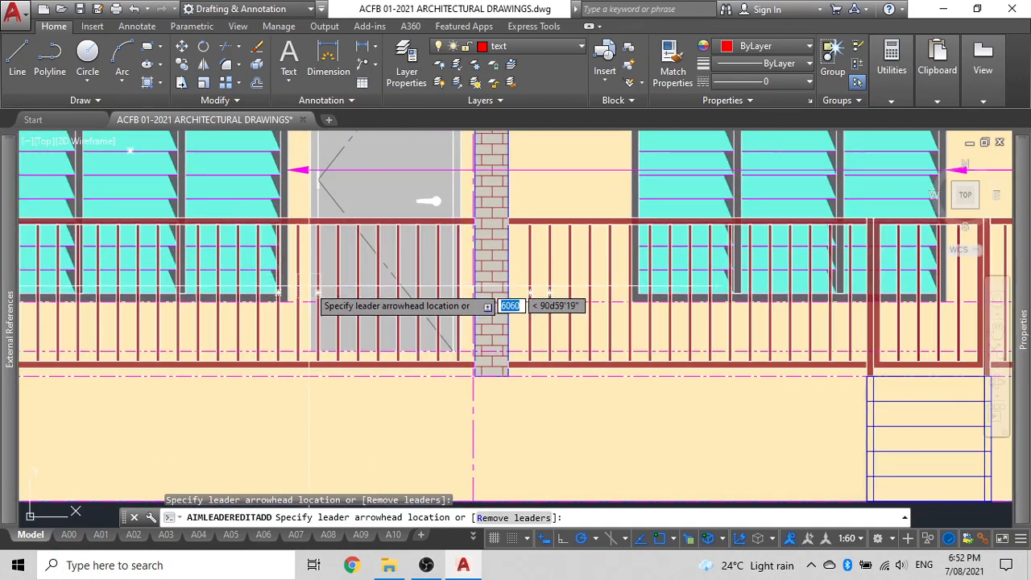
{"action": "scroll", "coordinate": [306, 286], "scroll_direction": "up", "scroll_amount": 3}
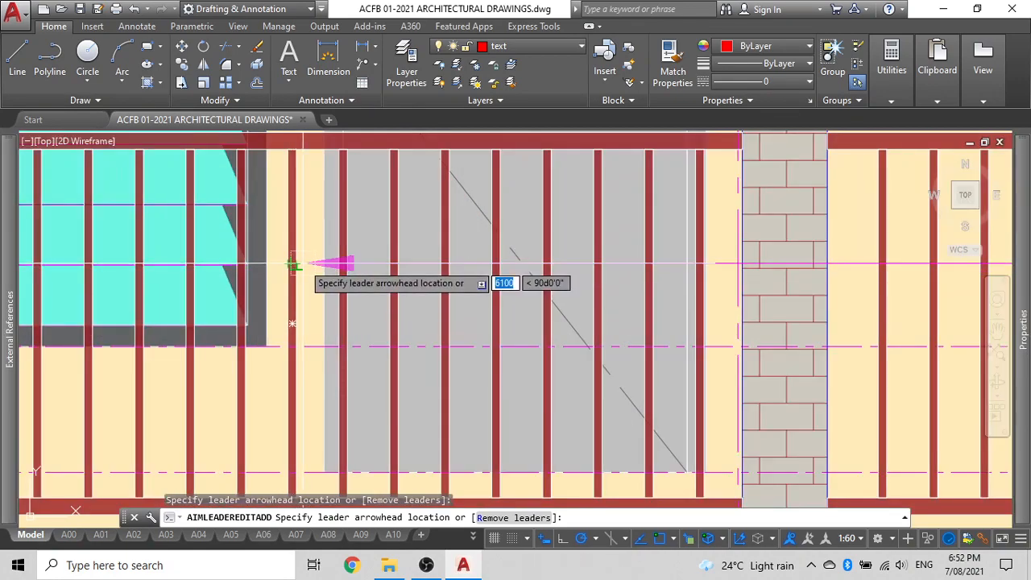
{"action": "scroll", "coordinate": [292, 265], "scroll_direction": "down", "scroll_amount": 5}
{"action": "key", "text": "Escape"}
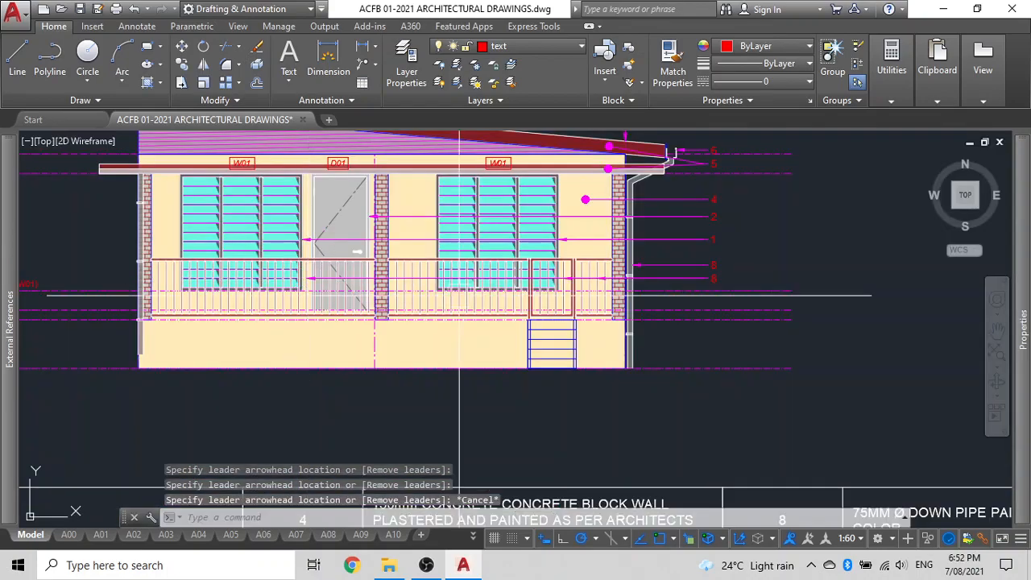
Change the railing leader's label to 12
{"action": "middle_click_drag", "start_coordinate": [692, 288], "coordinate": [554, 226]}
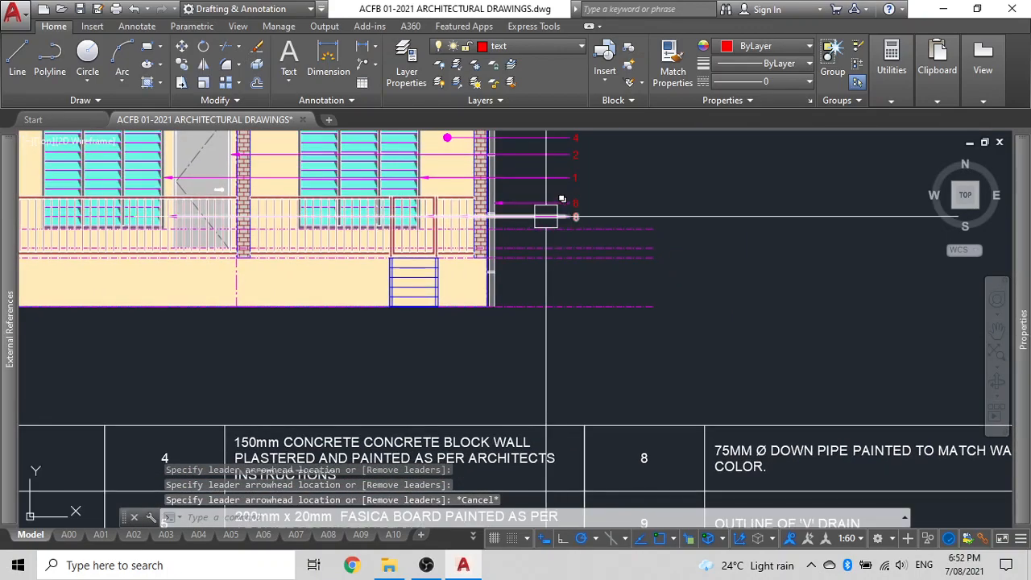
{"action": "scroll", "coordinate": [546, 216], "scroll_direction": "down", "scroll_amount": 3}
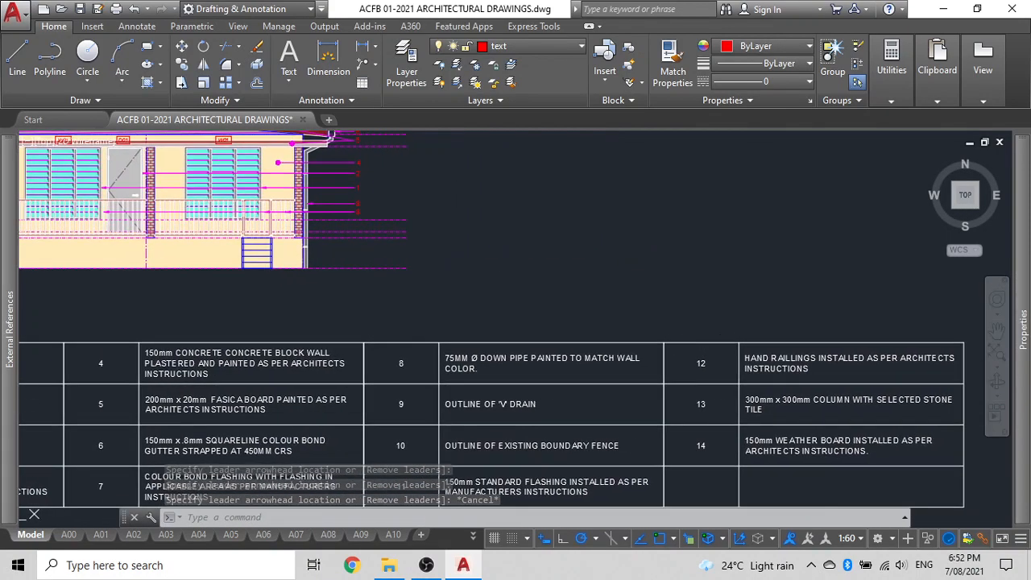
{"action": "scroll", "coordinate": [346, 226], "scroll_direction": "up", "scroll_amount": 6}
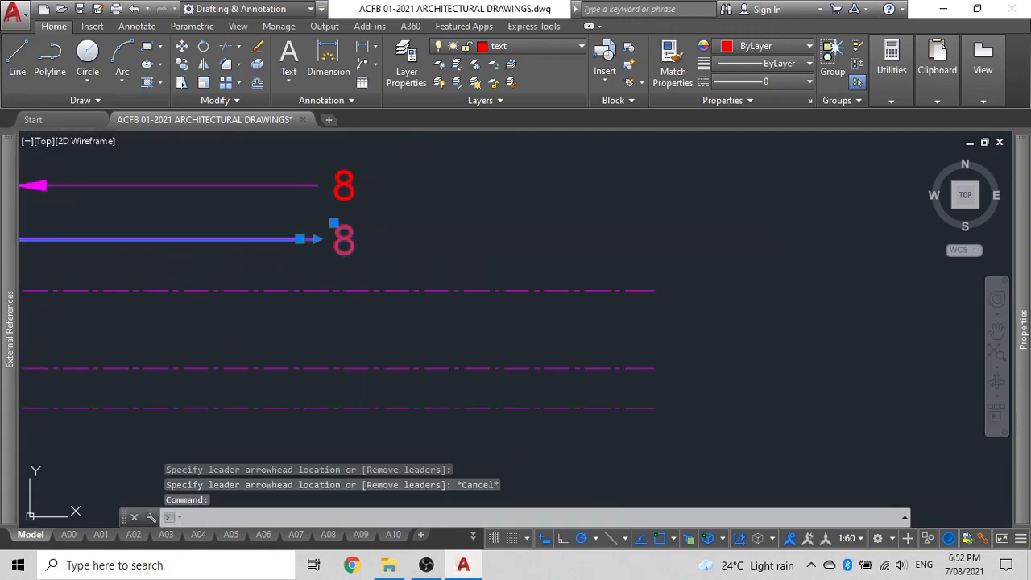
{"action": "double_click", "coordinate": [344, 239]}
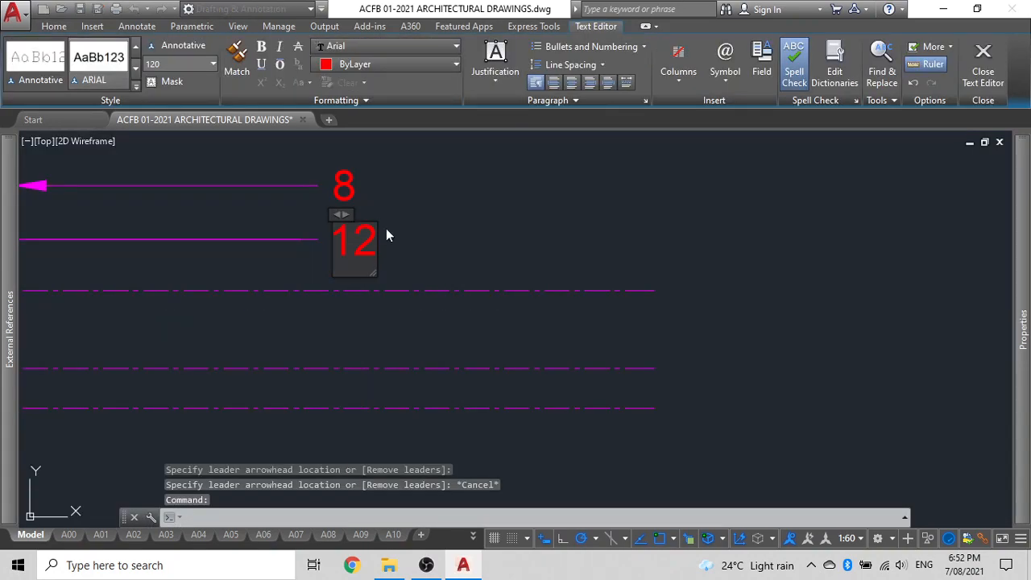
{"action": "left_click", "coordinate": [459, 212]}
{"action": "scroll", "coordinate": [460, 265], "scroll_direction": "down", "scroll_amount": 5}
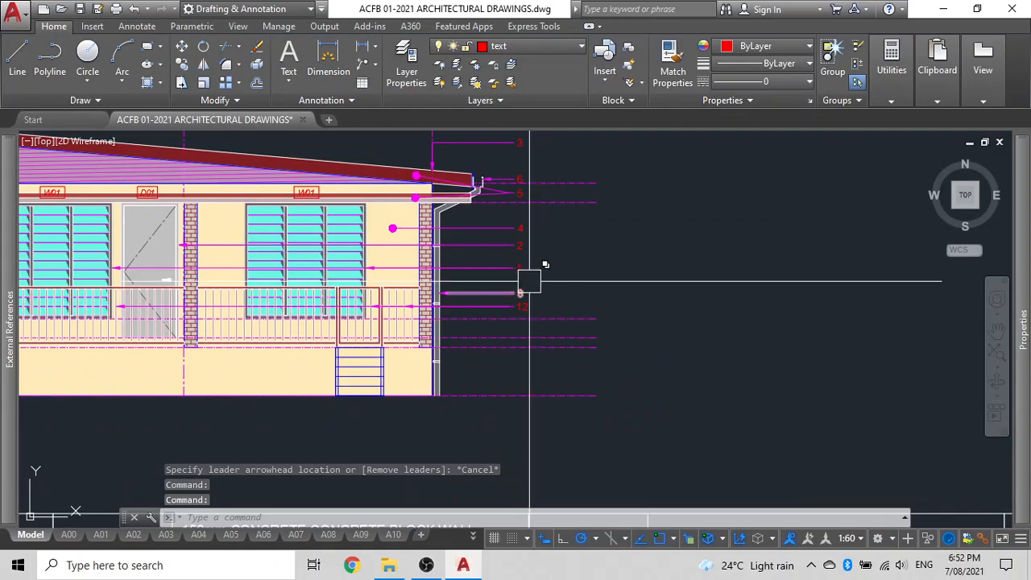
Examine the key reference entries for stone-tiled column and weather board, and check them against the leaders on the elevation
{"action": "middle_click_drag", "start_coordinate": [502, 350], "coordinate": [339, 306]}
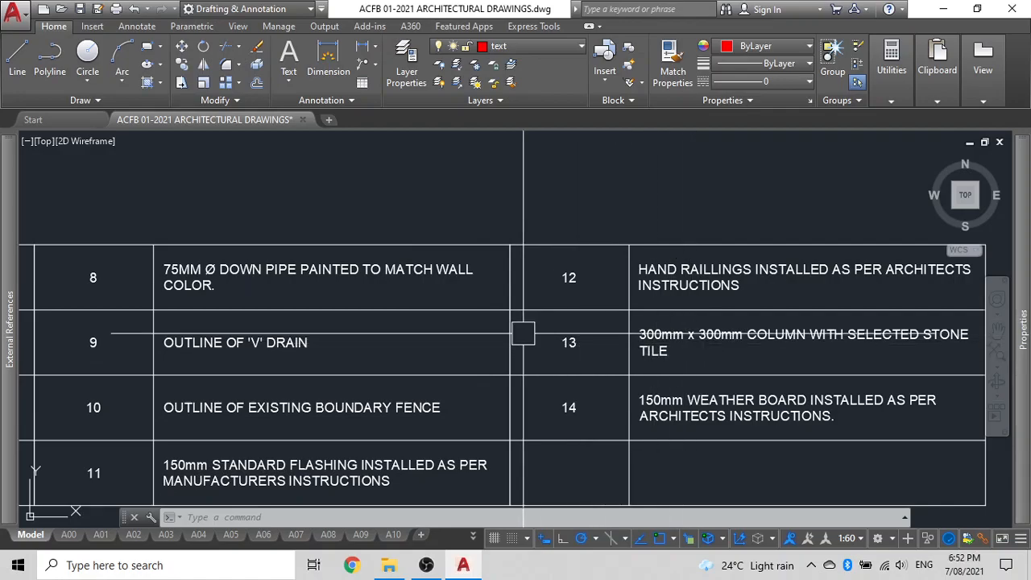
{"action": "scroll", "coordinate": [525, 333], "scroll_direction": "down", "scroll_amount": 2}
{"action": "middle_click_drag", "start_coordinate": [155, 227], "coordinate": [417, 390]}
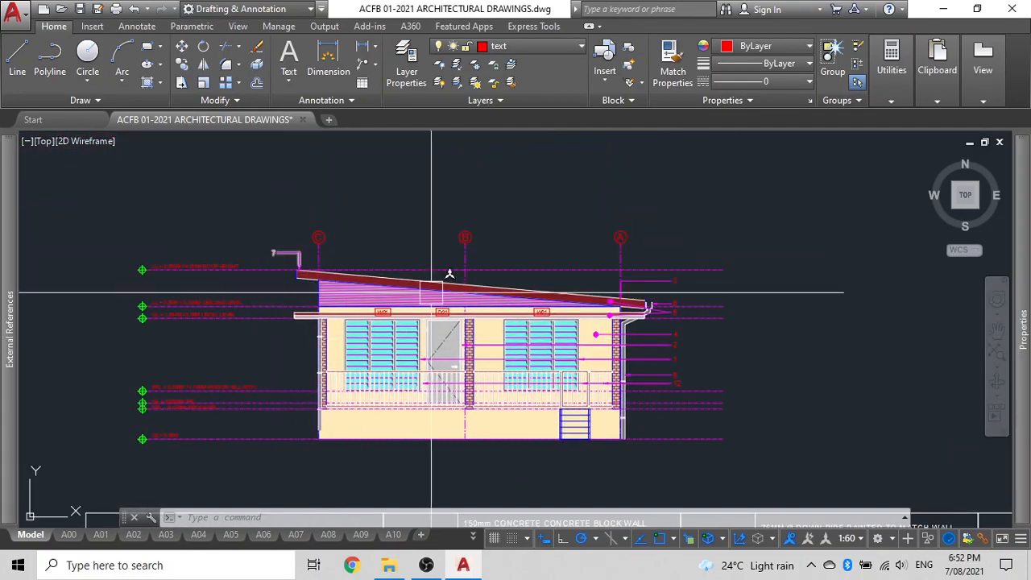
{"action": "scroll", "coordinate": [644, 280], "scroll_direction": "up", "scroll_amount": 4}
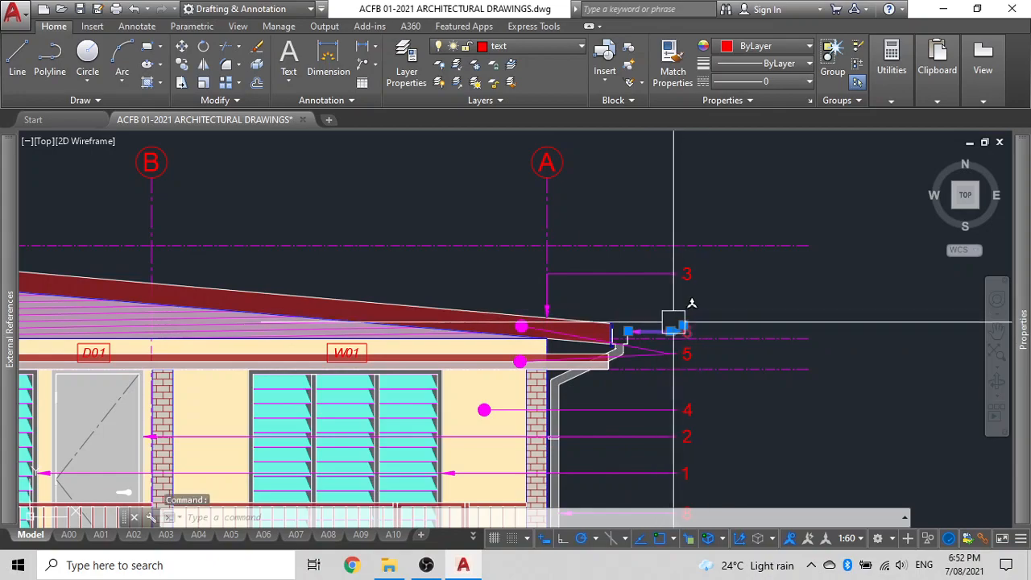
{"action": "key", "text": "Escape"}
{"action": "middle_click_drag", "start_coordinate": [242, 322], "coordinate": [620, 322]}
{"action": "middle_click_drag", "start_coordinate": [115, 339], "coordinate": [276, 354]}
{"action": "middle_click_drag", "start_coordinate": [252, 224], "coordinate": [392, 250]}
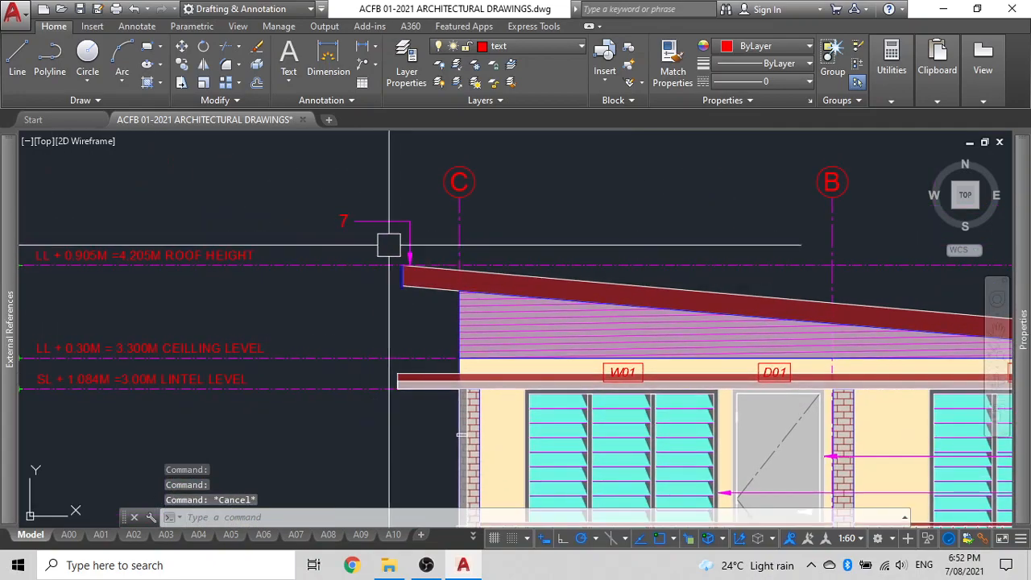
Copy the roof flashing leader 7 down beside the column at grid C, just above railing height
{"action": "left_click", "coordinate": [384, 224]}
{"action": "type", "text": "c"}
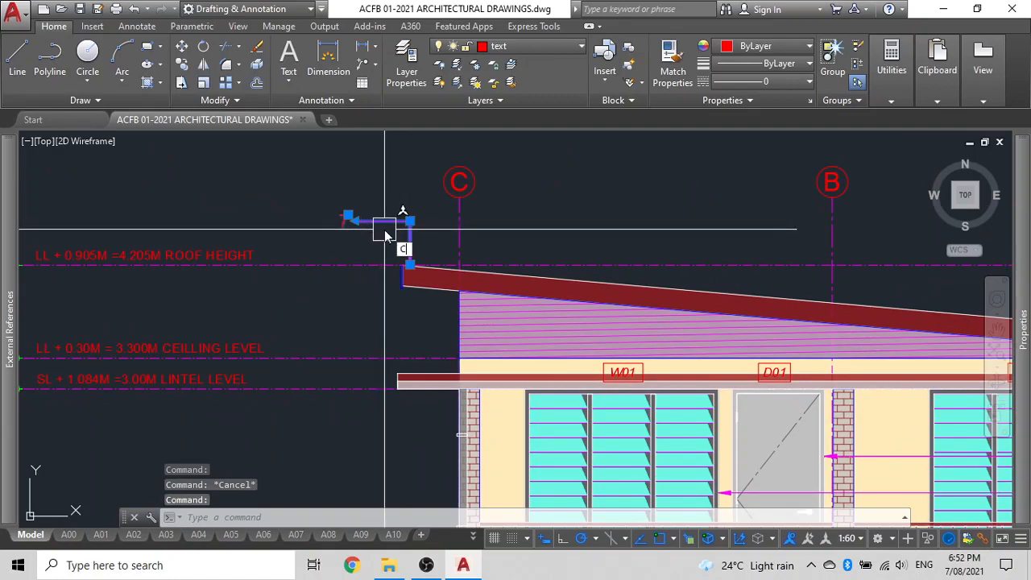
{"action": "type", "text": "o"}
{"action": "key", "text": "Return"}
{"action": "left_click", "coordinate": [403, 221]}
{"action": "middle_click_drag", "start_coordinate": [362, 323], "coordinate": [380, 114]}
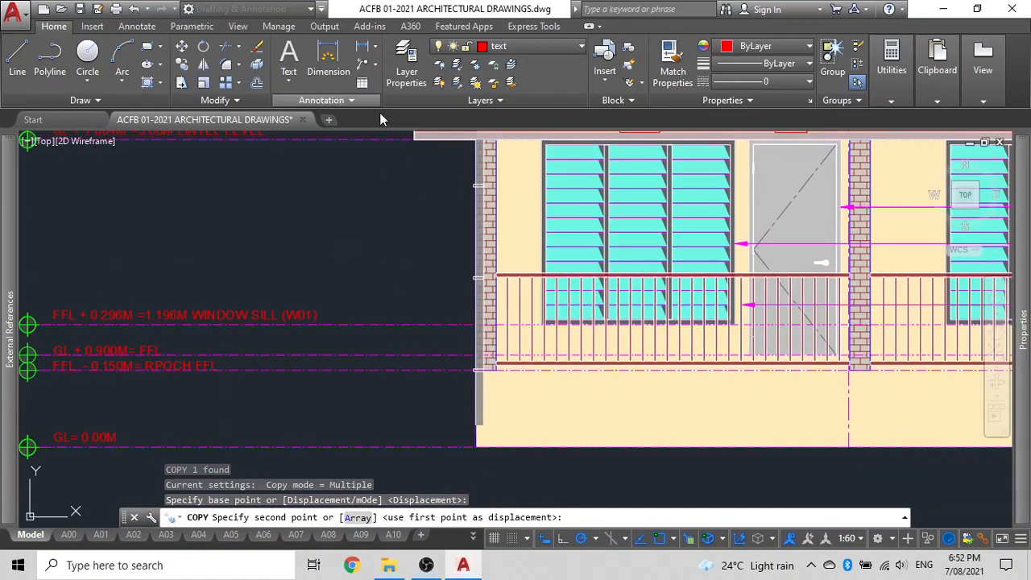
{"action": "left_click", "coordinate": [411, 242]}
{"action": "key", "text": "Escape"}
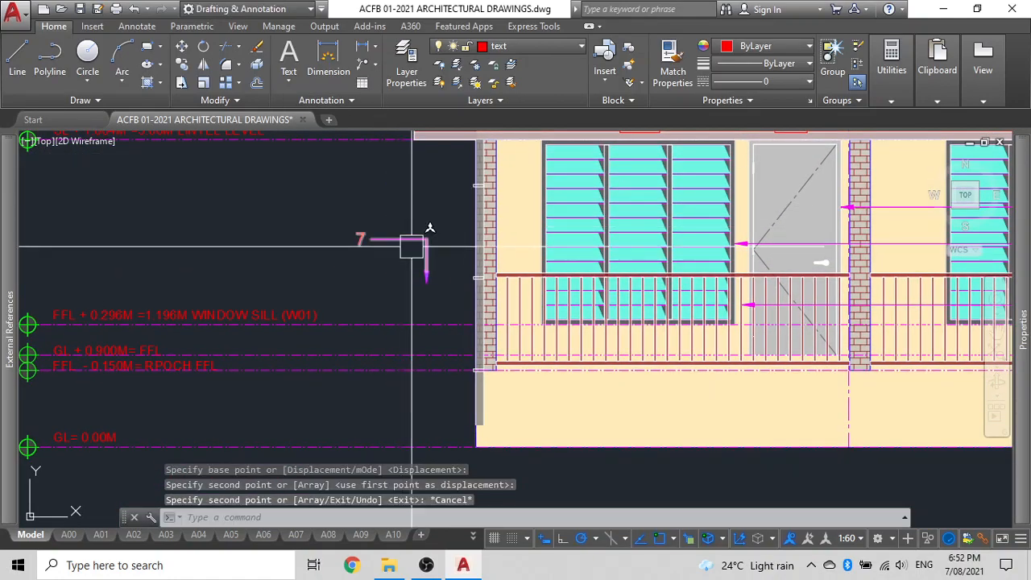
Draw a horizontal helper polyline about 997 long from the copied leader's bend across the column at grid C
{"action": "key", "text": "Return"}
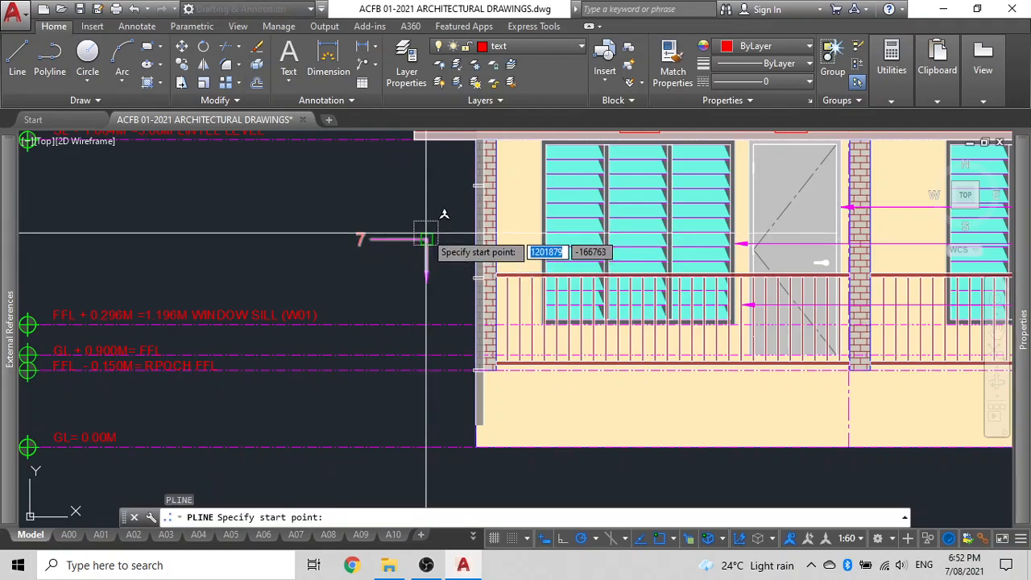
{"action": "left_click", "coordinate": [426, 238]}
{"action": "scroll", "coordinate": [481, 235], "scroll_direction": "up", "scroll_amount": 4}
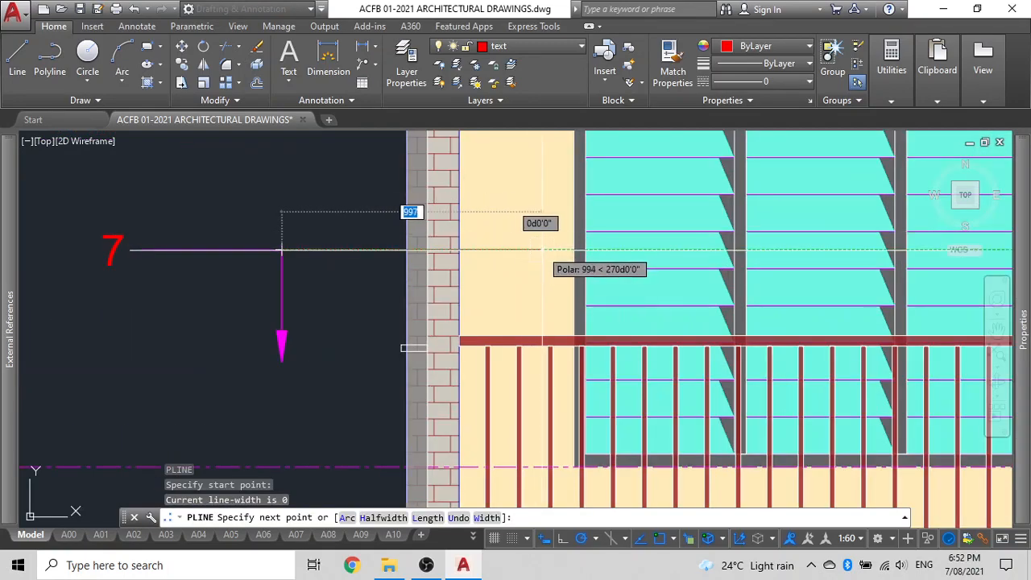
{"action": "left_click", "coordinate": [426, 276]}
{"action": "key", "text": "Escape"}
Change the copied leader's arrowhead style to Dot
{"action": "left_click", "coordinate": [286, 314]}
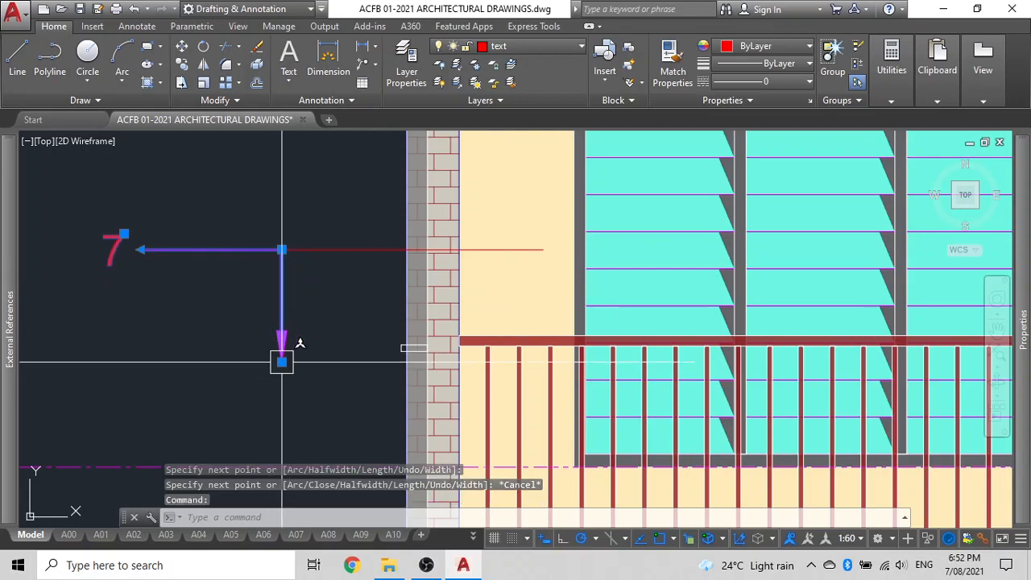
{"action": "mouse_move", "coordinate": [1024, 344]}
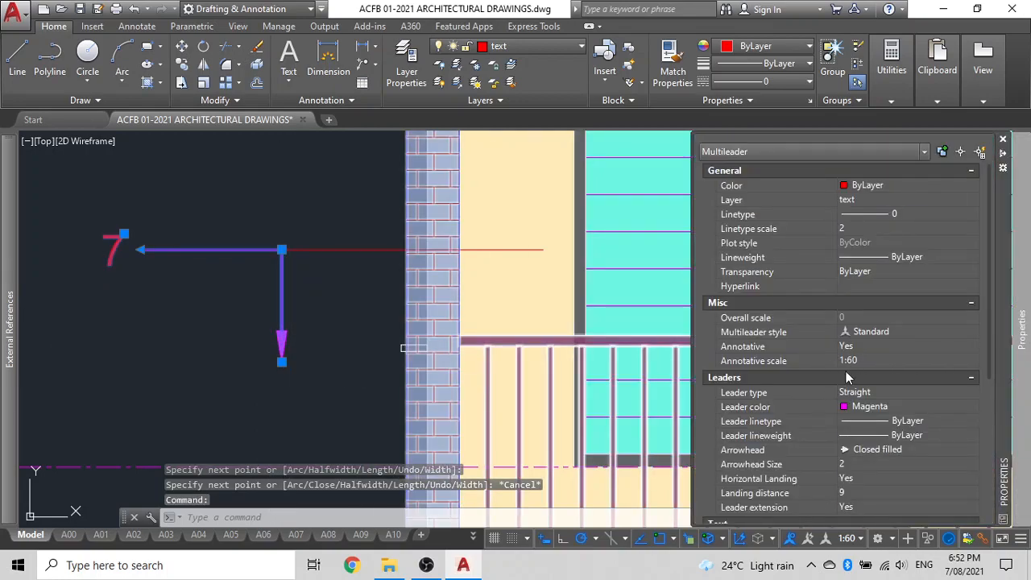
{"action": "left_click", "coordinate": [855, 452]}
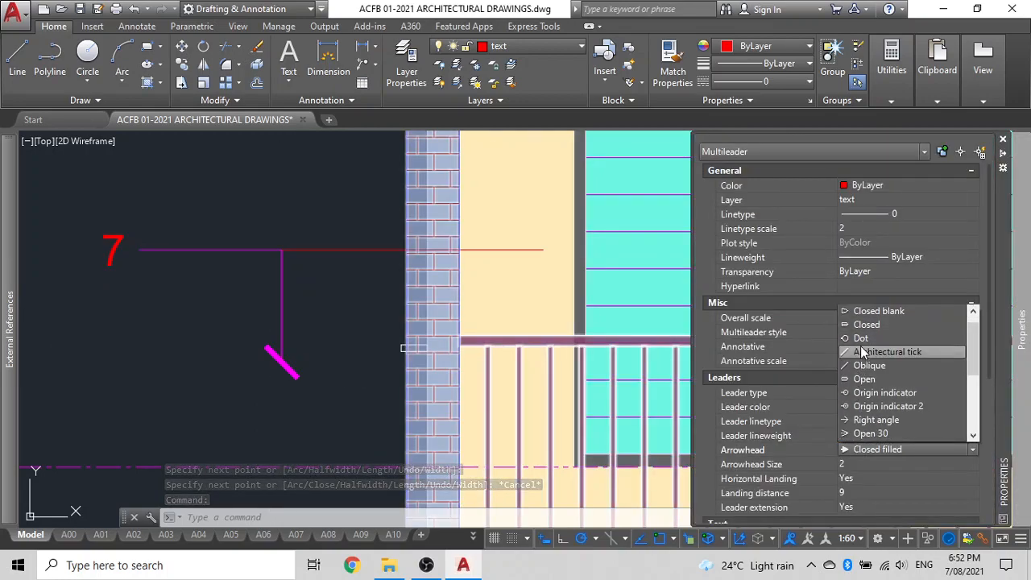
{"action": "left_click", "coordinate": [859, 338]}
Stretch the leader's dot along the helper line to the middle of the brick column at grid C
{"action": "left_click", "coordinate": [281, 361]}
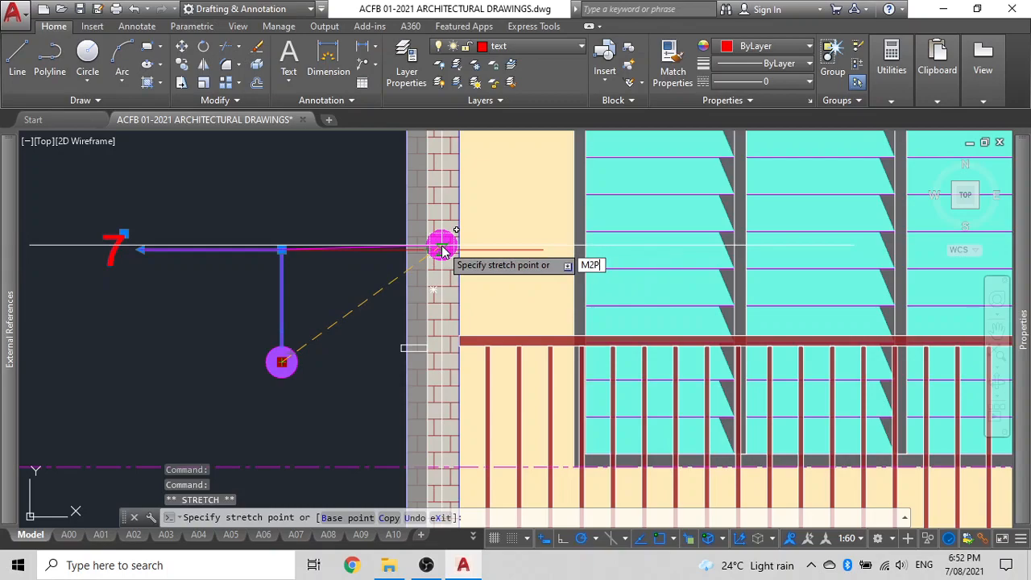
{"action": "key", "text": "Return"}
{"action": "left_click", "coordinate": [442, 247]}
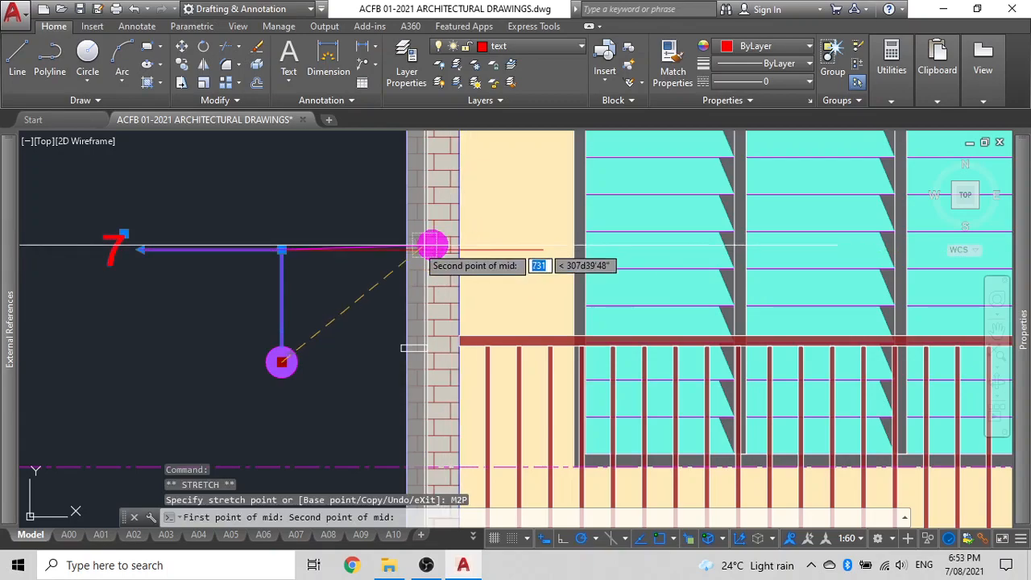
{"action": "left_click", "coordinate": [425, 250]}
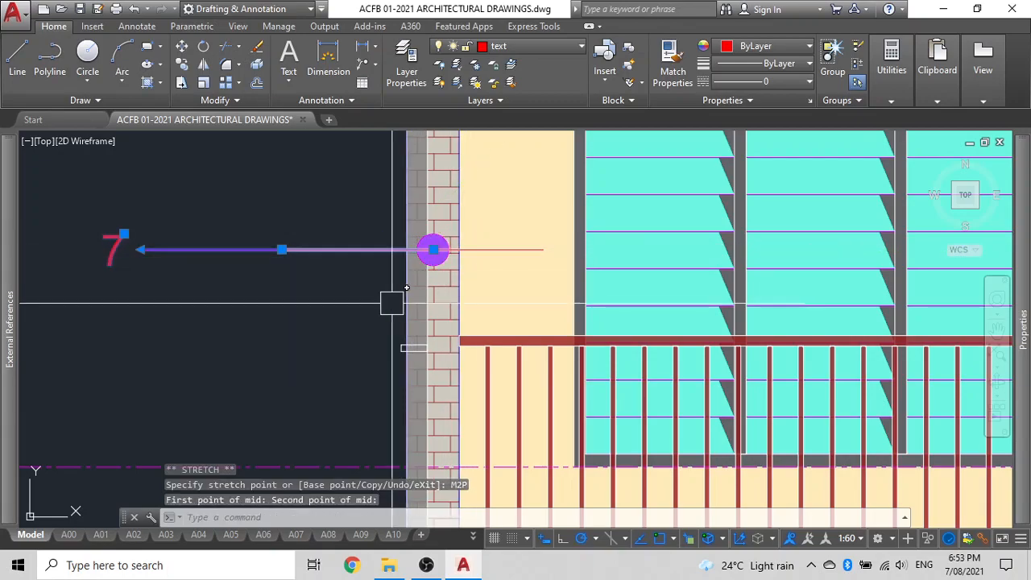
{"action": "scroll", "coordinate": [435, 232], "scroll_direction": "up", "scroll_amount": 4}
{"action": "left_click", "coordinate": [429, 280]}
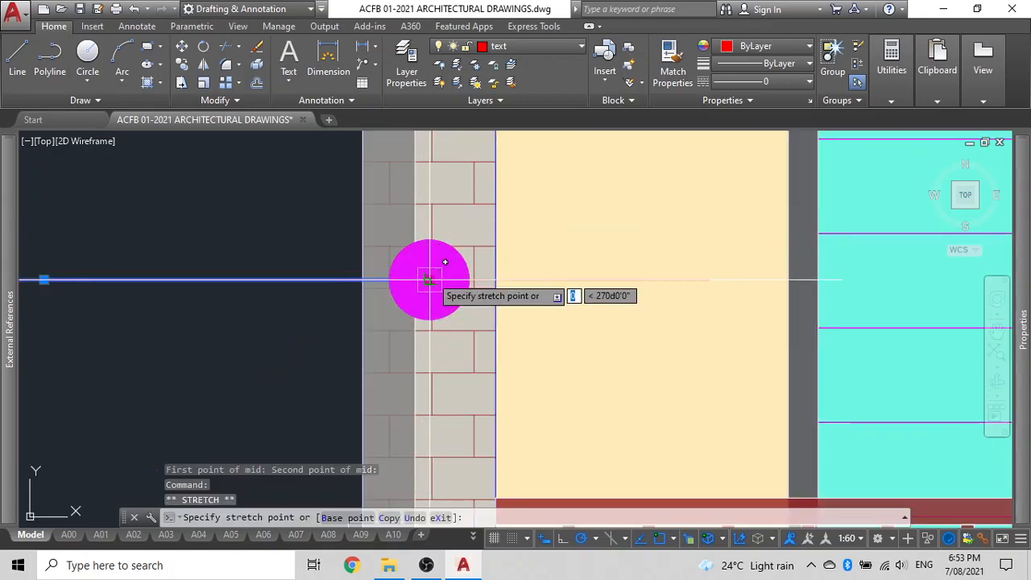
{"action": "left_click", "coordinate": [464, 265]}
{"action": "key", "text": "Escape"}
Delete the horizontal helper polyline across the column
{"action": "left_click", "coordinate": [575, 279]}
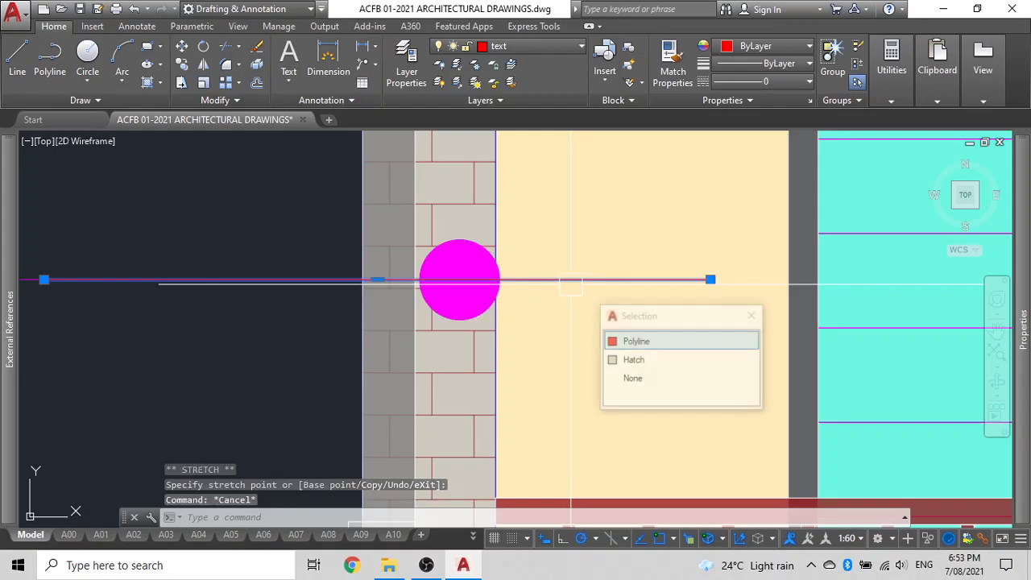
{"action": "key", "text": "Delete"}
{"action": "scroll", "coordinate": [568, 282], "scroll_direction": "down", "scroll_amount": 4}
{"action": "middle_click_drag", "start_coordinate": [567, 283], "coordinate": [623, 279]}
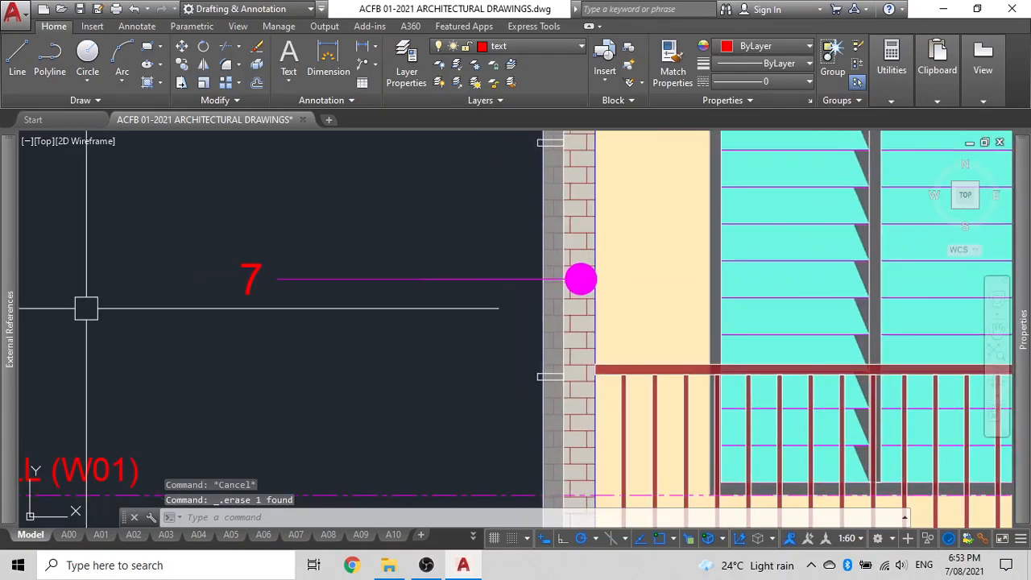
Change the column leader's label to 12
{"action": "double_click", "coordinate": [251, 275]}
{"action": "type", "text": "1"}
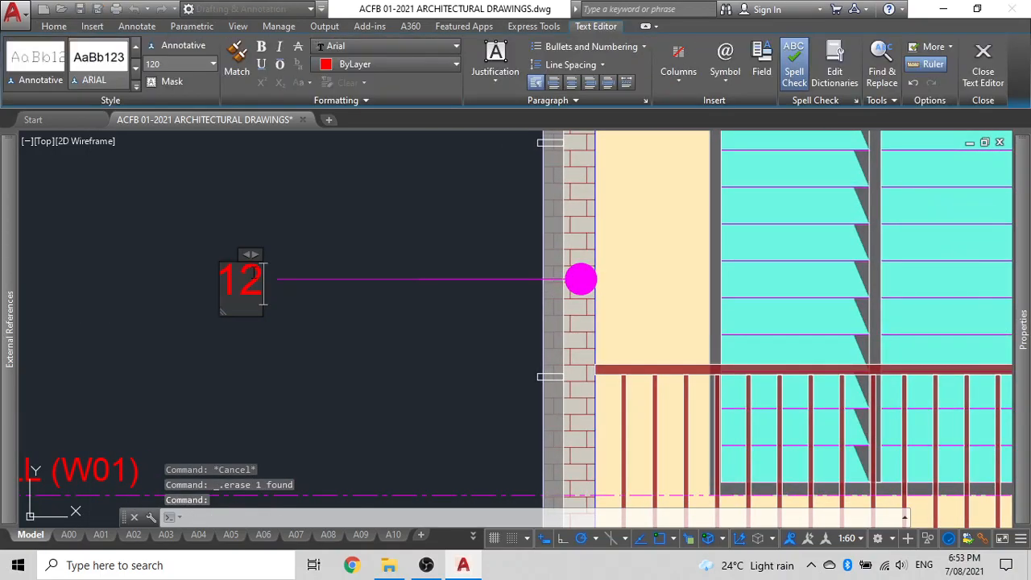
{"action": "type", "text": "2"}
{"action": "key", "text": "Escape"}
{"action": "scroll", "coordinate": [322, 260], "scroll_direction": "down", "scroll_amount": 5}
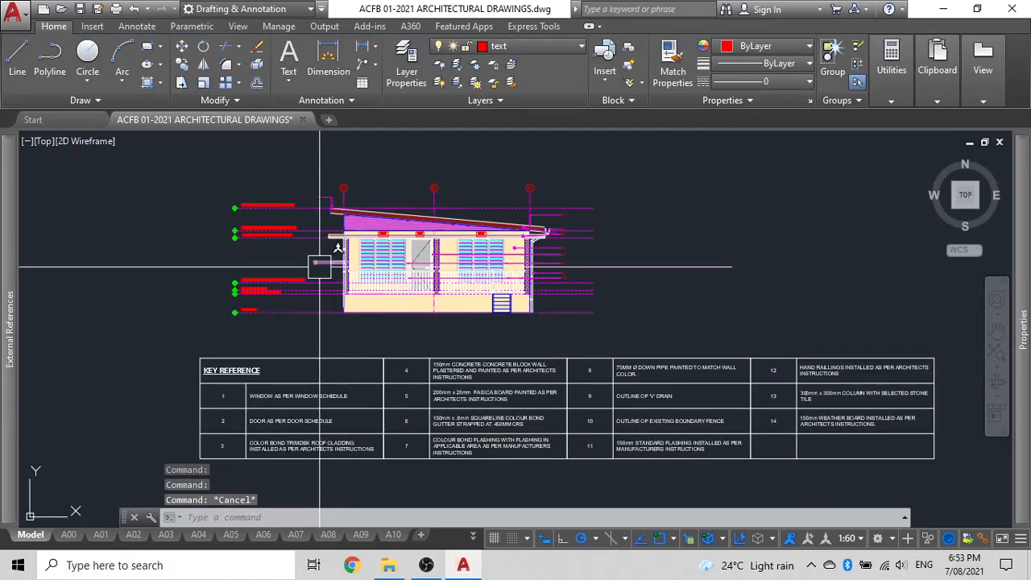
Change the label of the leader on the brick column at grid C to 13
{"action": "scroll", "coordinate": [319, 264], "scroll_direction": "up", "scroll_amount": 8}
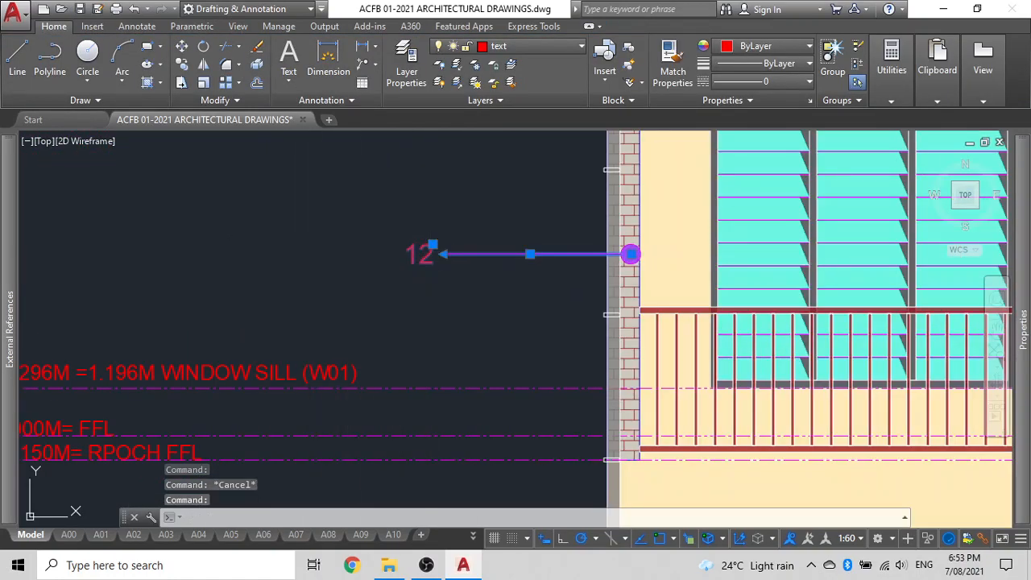
{"action": "double_click", "coordinate": [426, 256]}
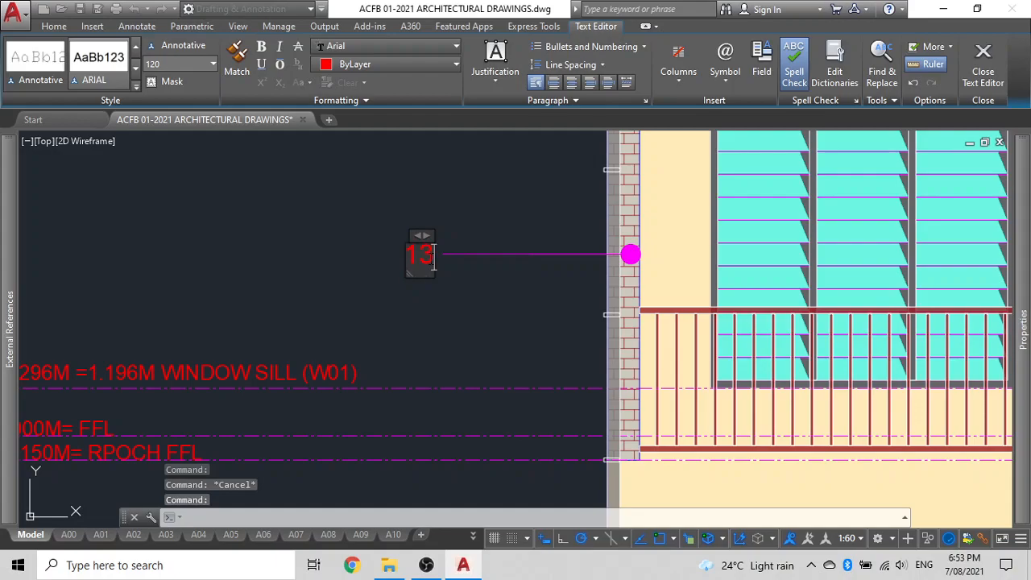
{"action": "left_click", "coordinate": [455, 292]}
Copy the column leader straight up to the weatherboard area below the roof and change the copy's label to 14
{"action": "scroll", "coordinate": [368, 271], "scroll_direction": "down", "scroll_amount": 6}
{"action": "middle_click_drag", "start_coordinate": [459, 284], "coordinate": [317, 247]}
{"action": "middle_click_drag", "start_coordinate": [536, 315], "coordinate": [336, 245]}
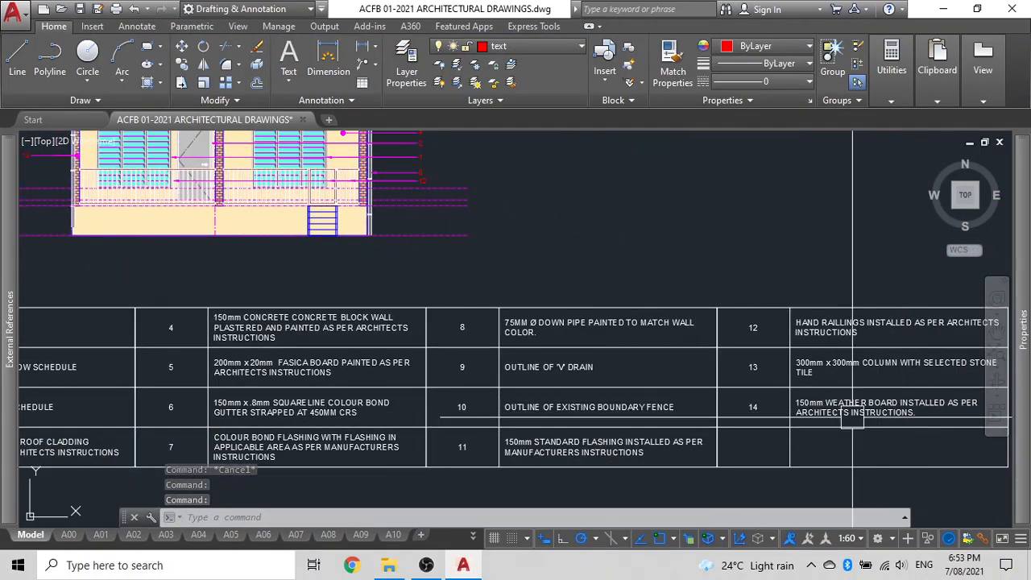
{"action": "middle_click_drag", "start_coordinate": [373, 426], "coordinate": [610, 566]}
{"action": "scroll", "coordinate": [291, 268], "scroll_direction": "up", "scroll_amount": 4}
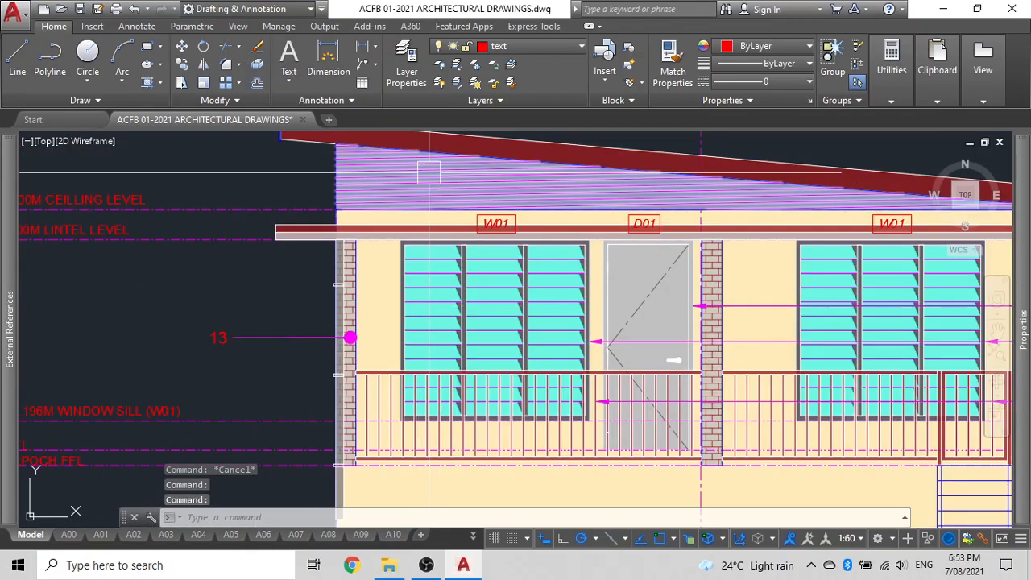
{"action": "left_click", "coordinate": [234, 337]}
{"action": "type", "text": "co"}
{"action": "key", "text": "Return"}
{"action": "left_click", "coordinate": [161, 338]}
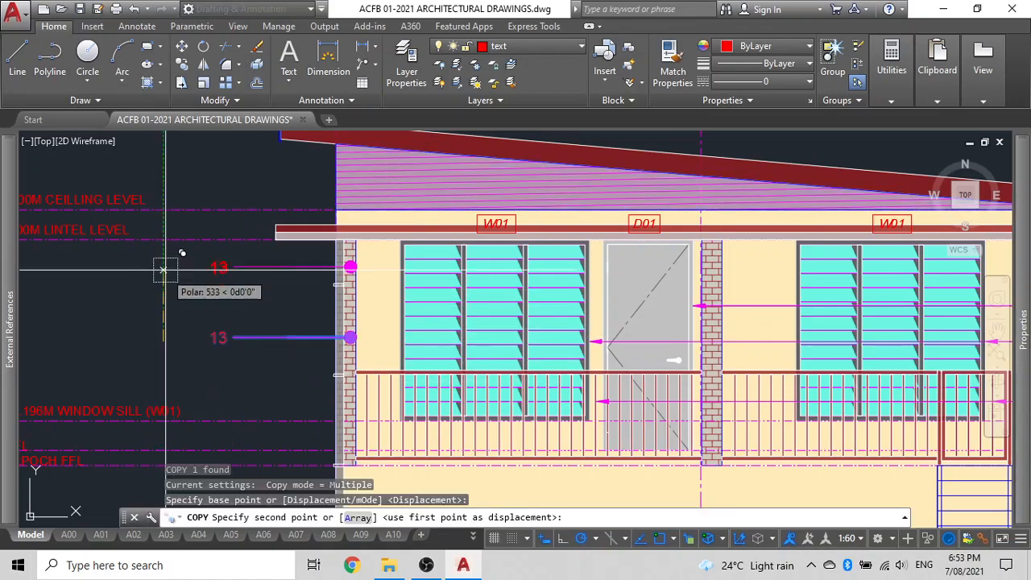
{"action": "left_click", "coordinate": [213, 165]}
{"action": "key", "text": "Escape"}
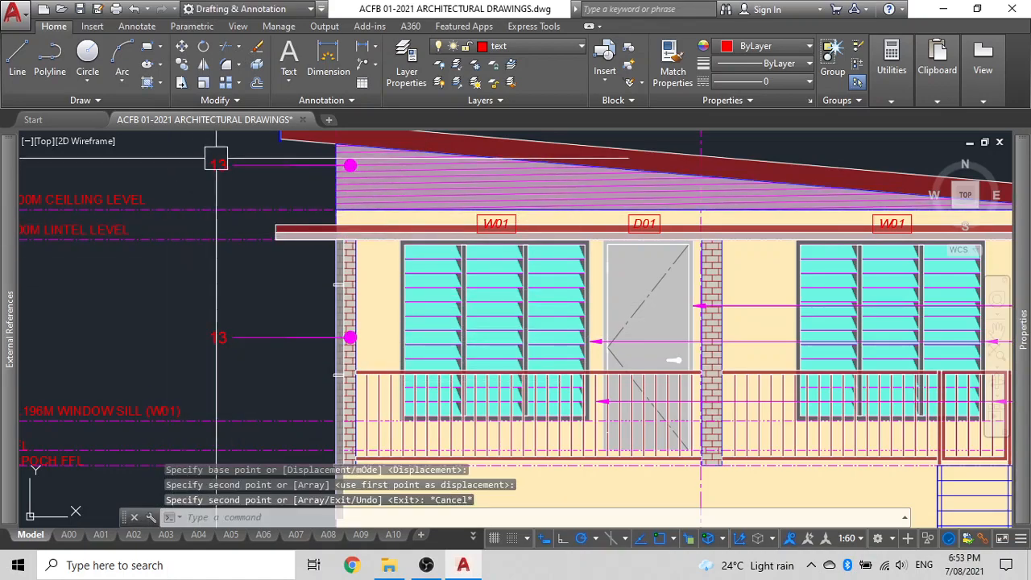
{"action": "double_click", "coordinate": [217, 166]}
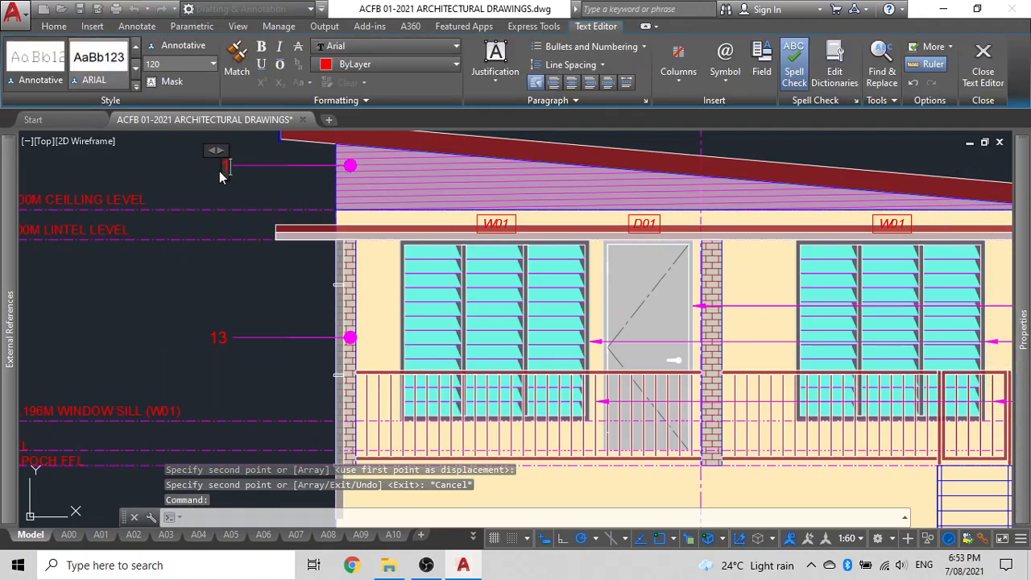
{"action": "left_click", "coordinate": [185, 182]}
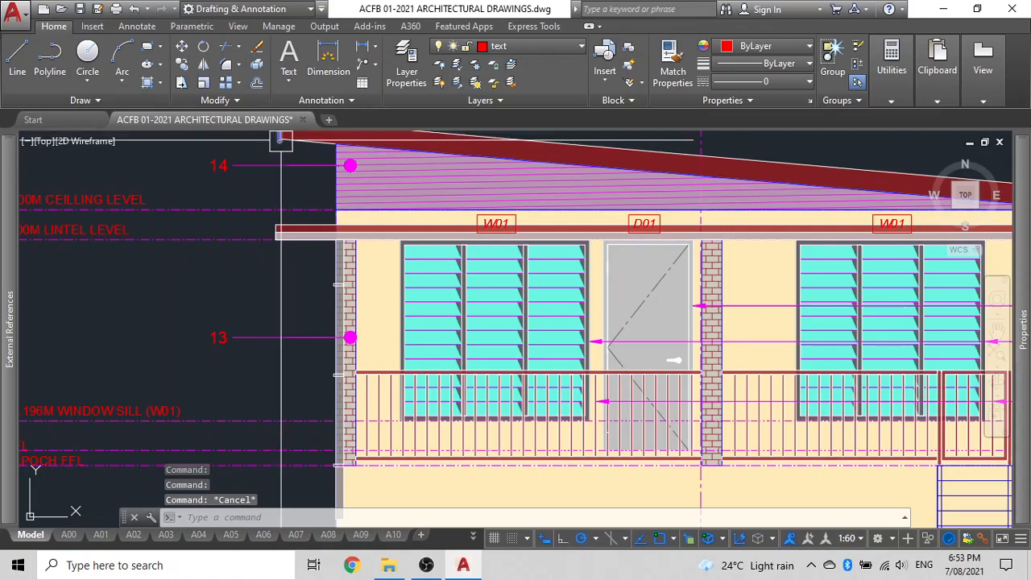
Stretch the dot of leader 14 horizontally further into the weatherboard hatch
{"action": "scroll", "coordinate": [349, 165], "scroll_direction": "up", "scroll_amount": 4}
{"action": "left_click", "coordinate": [351, 163]}
{"action": "left_click", "coordinate": [351, 158]}
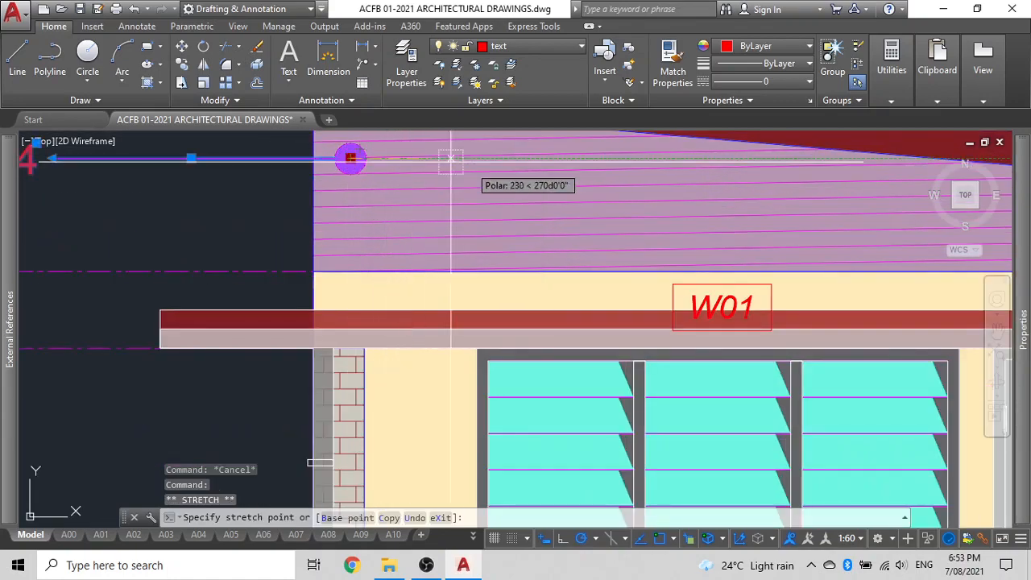
{"action": "scroll", "coordinate": [322, 189], "scroll_direction": "down", "scroll_amount": 4}
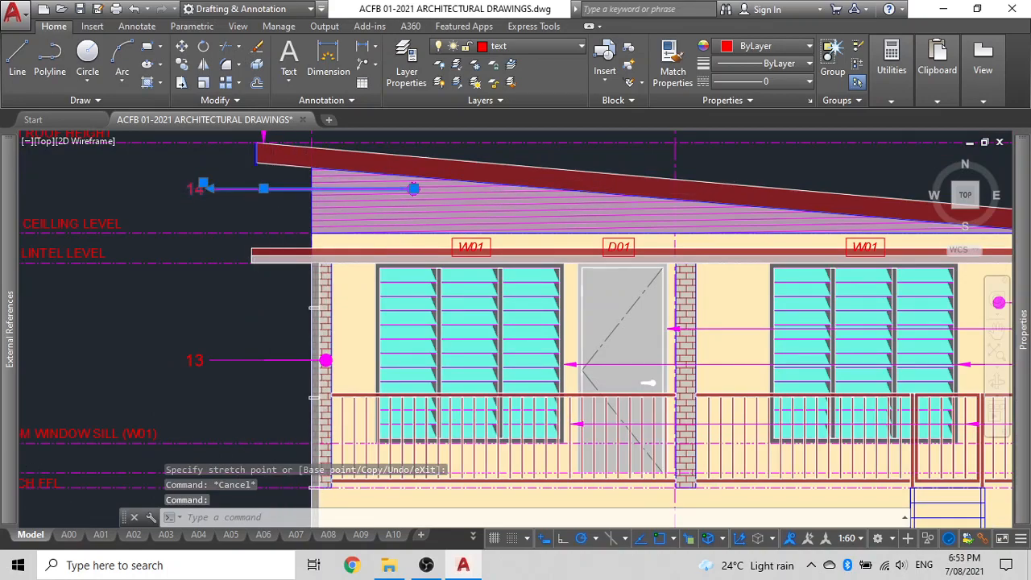
Move leader 14 vertically to the midpoint between the lower and upper corners of the weatherboard's outer edge, using M2P
{"action": "scroll", "coordinate": [287, 197], "scroll_direction": "up", "scroll_amount": 4}
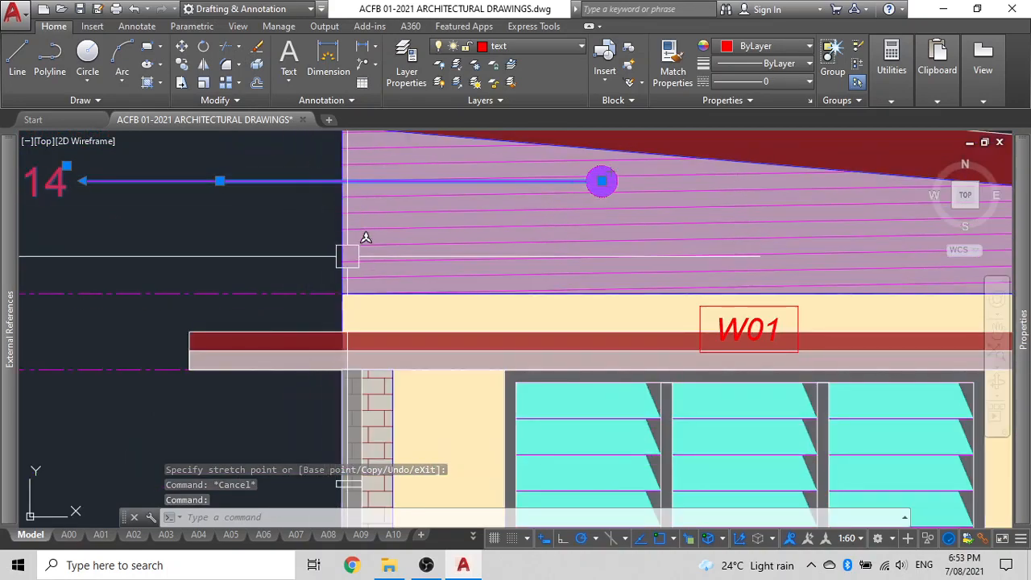
{"action": "type", "text": "m"}
{"action": "key", "text": "Return"}
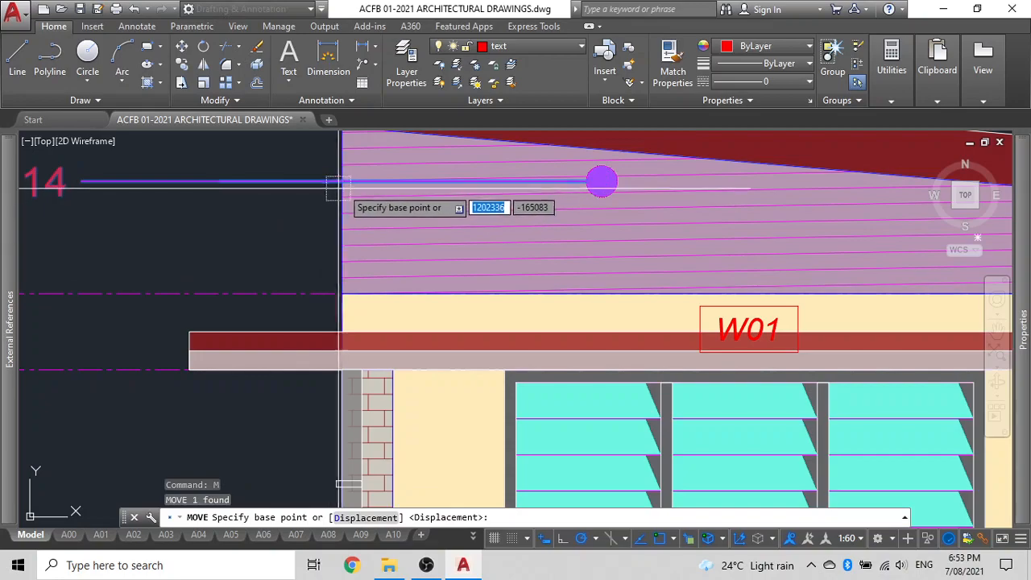
{"action": "left_click", "coordinate": [343, 182]}
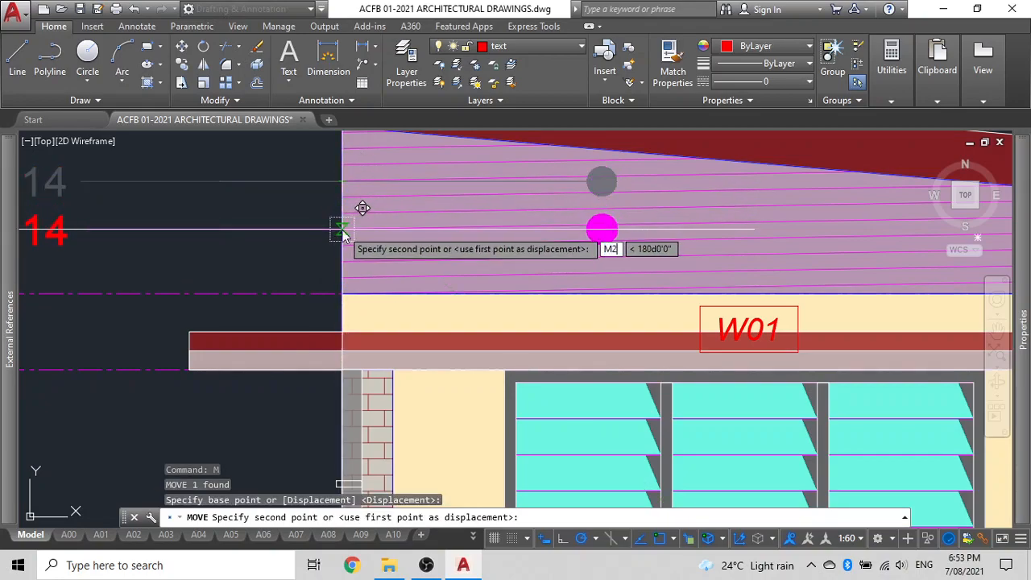
{"action": "type", "text": "M2P"}
{"action": "key", "text": "Return"}
{"action": "left_click", "coordinate": [341, 230]}
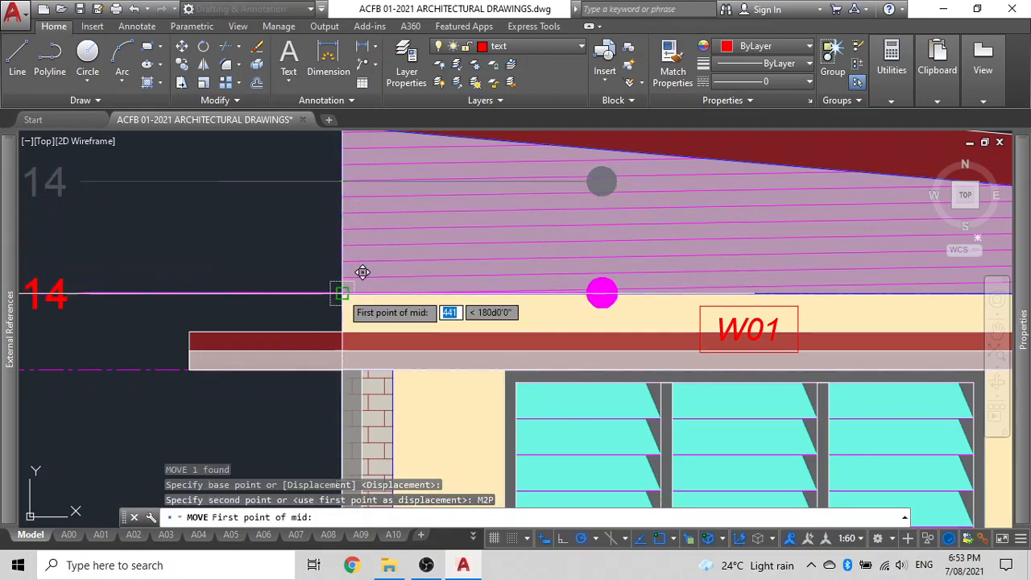
{"action": "mouse_move", "coordinate": [344, 217]}
{"action": "middle_mouse_down"}
{"action": "mouse_move", "coordinate": [341, 251]}
{"action": "mouse_move", "coordinate": [359, 232]}
{"action": "middle_mouse_up"}
{"action": "left_click", "coordinate": [339, 160]}
{"action": "scroll", "coordinate": [317, 224], "scroll_direction": "down", "scroll_amount": 2}
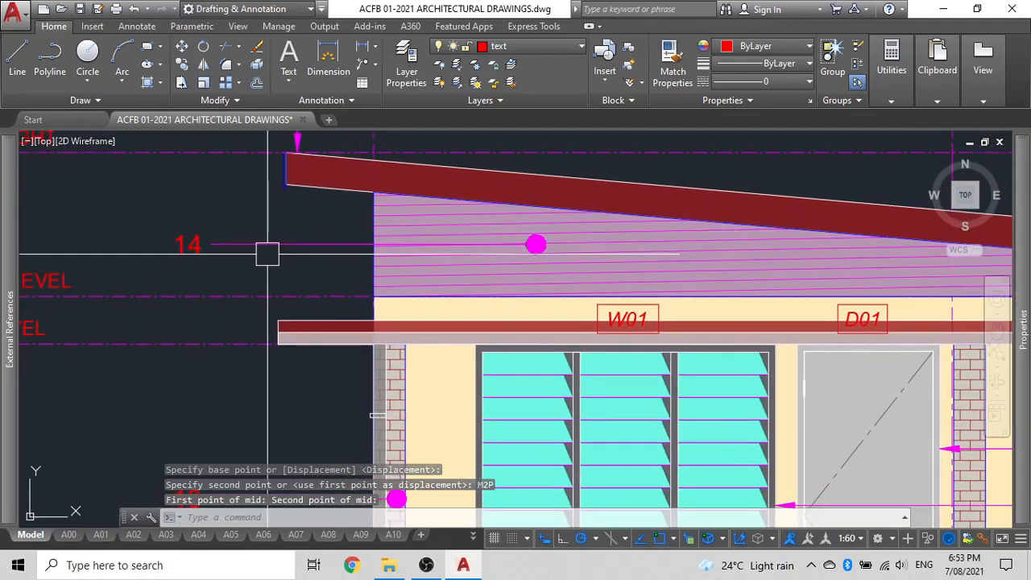
Stretch the label end of leader 13 so that it lines up vertically with the label end of leader 14
{"action": "scroll", "coordinate": [266, 252], "scroll_direction": "down", "scroll_amount": 2}
{"action": "mouse_move", "coordinate": [259, 247]}
{"action": "middle_mouse_down"}
{"action": "mouse_move", "coordinate": [271, 161]}
{"action": "mouse_move", "coordinate": [325, 303]}
{"action": "mouse_move", "coordinate": [280, 265]}
{"action": "mouse_move", "coordinate": [281, 237]}
{"action": "middle_mouse_up"}
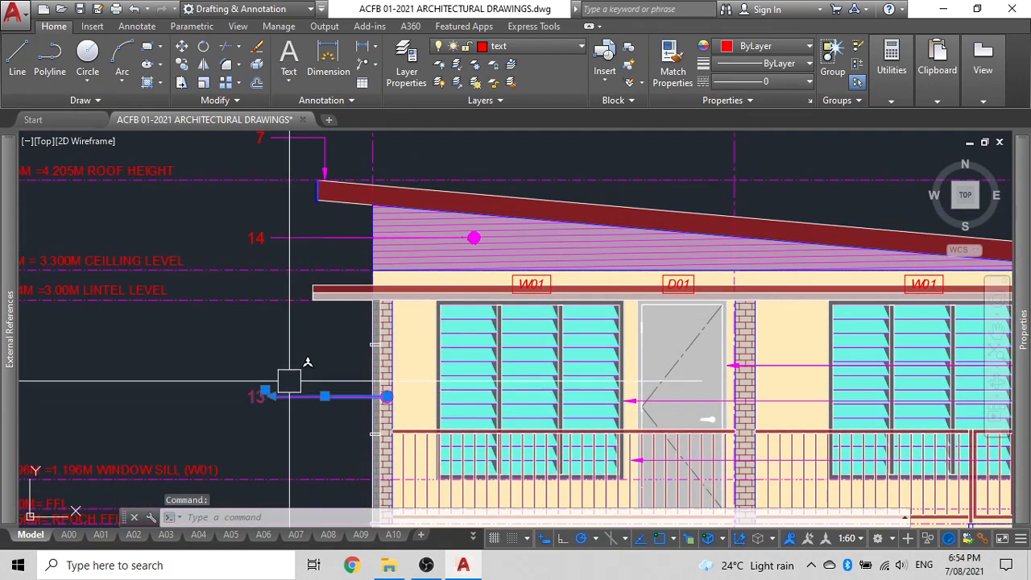
{"action": "key", "text": "Escape"}
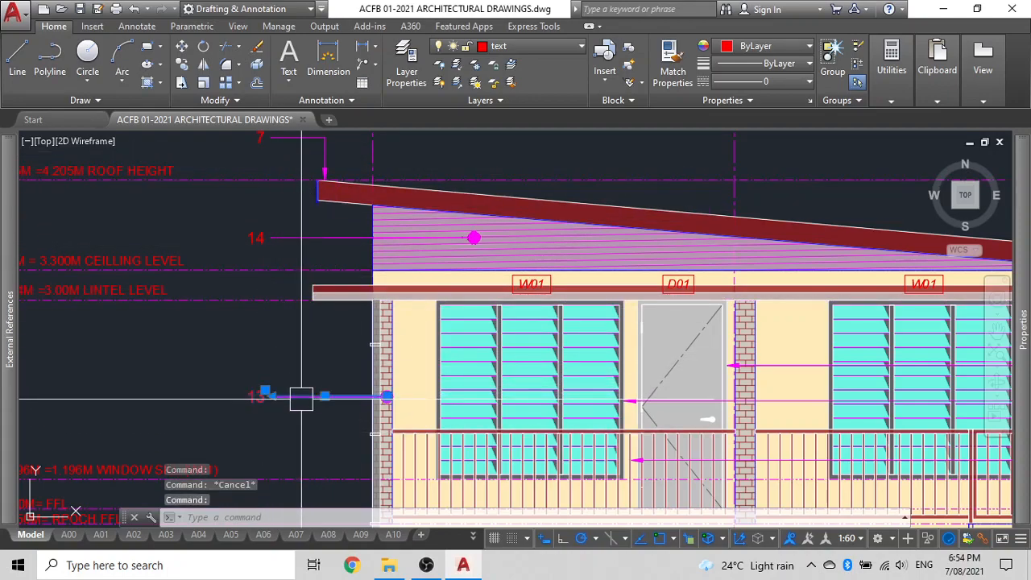
{"action": "scroll", "coordinate": [301, 399], "scroll_direction": "up", "scroll_amount": 4}
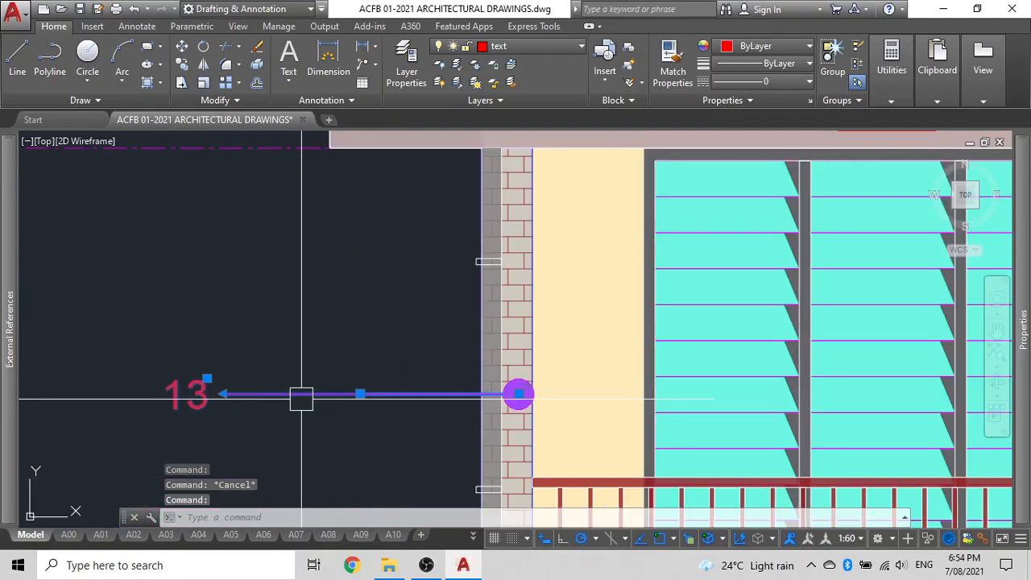
{"action": "left_click", "coordinate": [222, 393]}
{"action": "scroll", "coordinate": [219, 390], "scroll_direction": "down", "scroll_amount": 5}
{"action": "scroll", "coordinate": [216, 283], "scroll_direction": "up", "scroll_amount": 3}
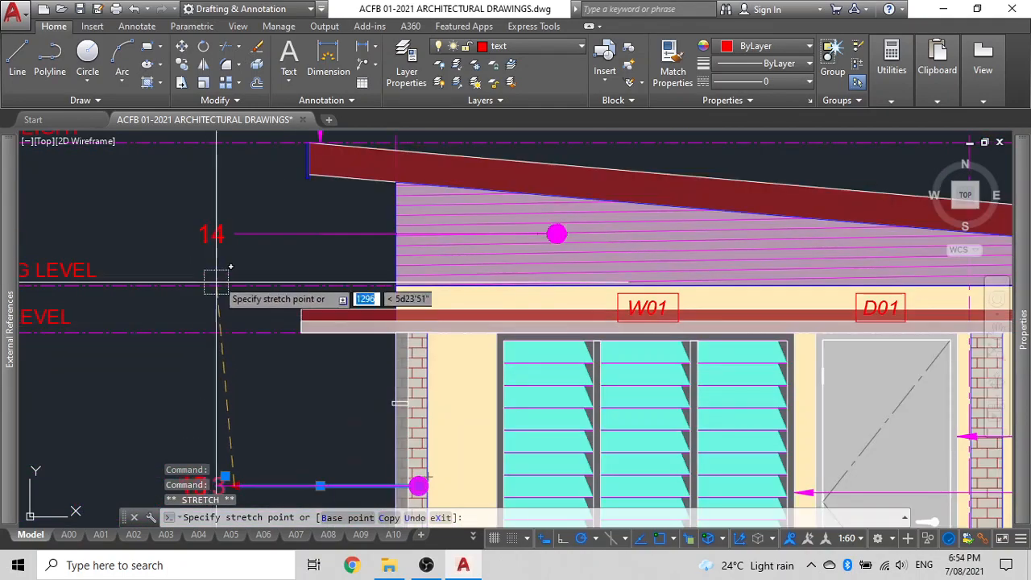
{"action": "left_click", "coordinate": [233, 234]}
{"action": "middle_click_drag", "start_coordinate": [235, 232], "coordinate": [272, 361]}
{"action": "left_click", "coordinate": [297, 206]}
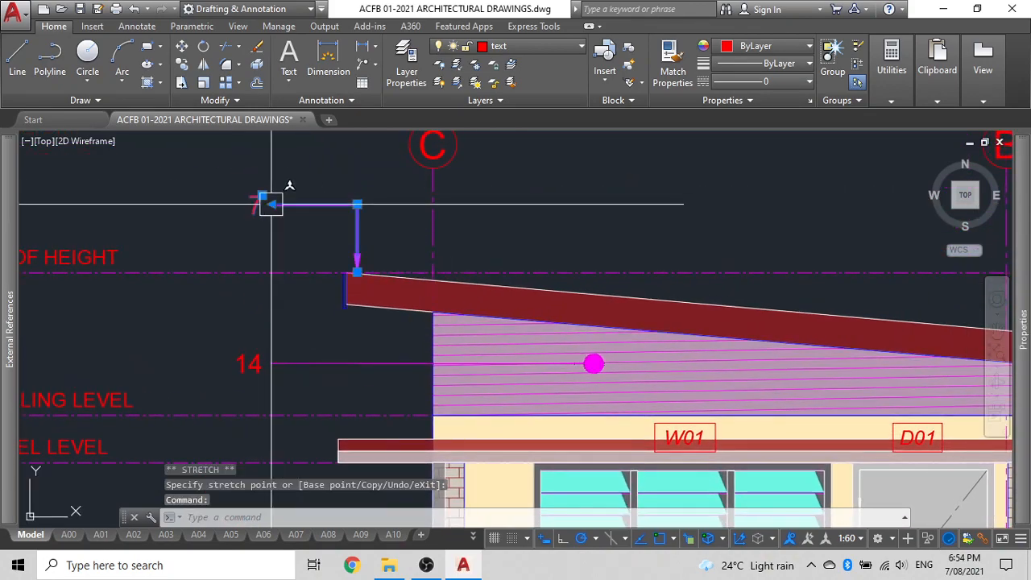
{"action": "left_click", "coordinate": [262, 196]}
{"action": "key", "text": "Escape"}
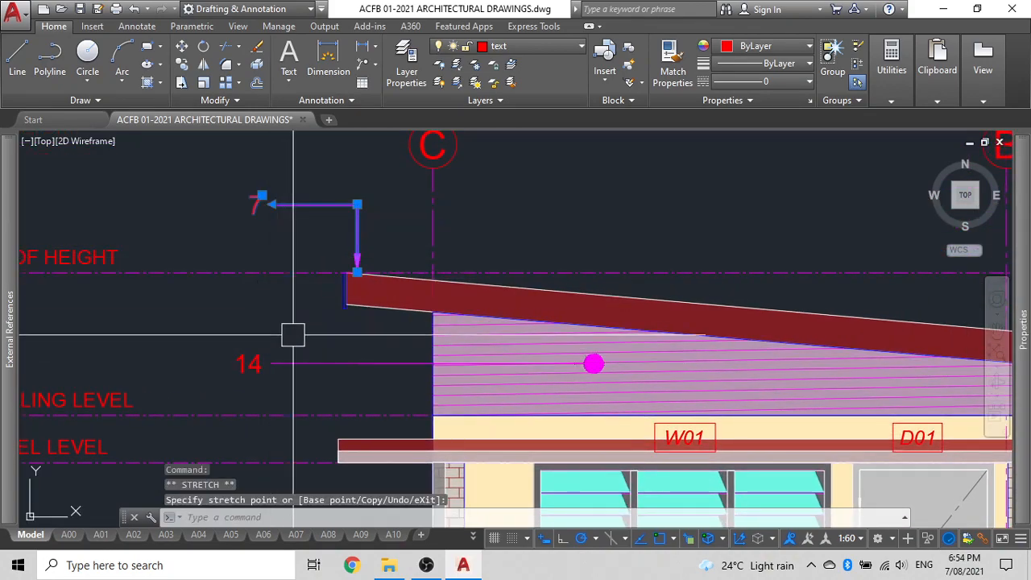
{"action": "key", "text": "Escape"}
Open the A05 layout sheet
{"action": "scroll", "coordinate": [292, 326], "scroll_direction": "down", "scroll_amount": 5}
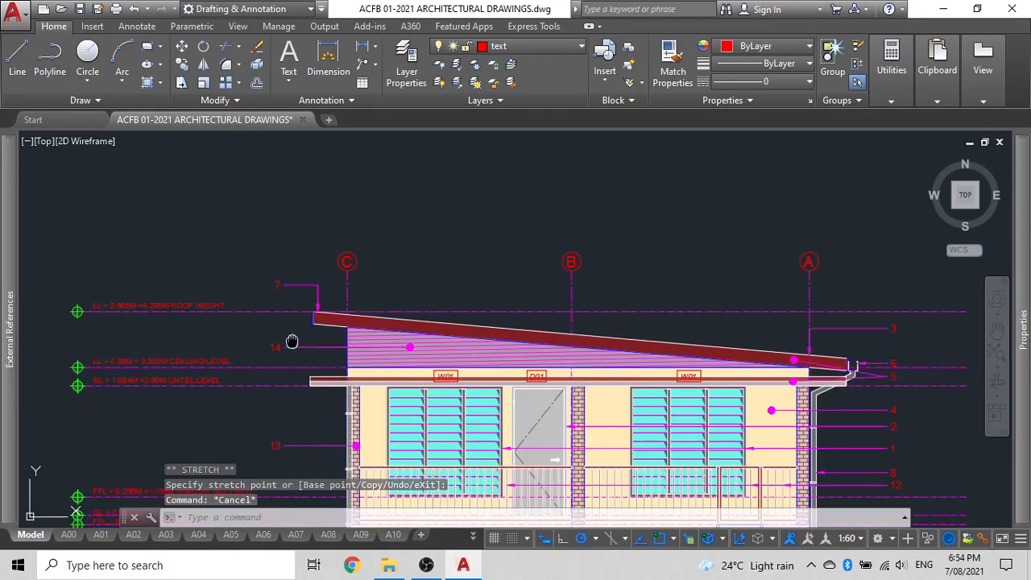
{"action": "middle_click_drag", "start_coordinate": [283, 336], "coordinate": [153, 324]}
{"action": "middle_click_drag", "start_coordinate": [502, 311], "coordinate": [435, 166]}
{"action": "scroll", "coordinate": [483, 288], "scroll_direction": "down", "scroll_amount": 5}
{"action": "scroll", "coordinate": [483, 288], "scroll_direction": "up", "scroll_amount": 1}
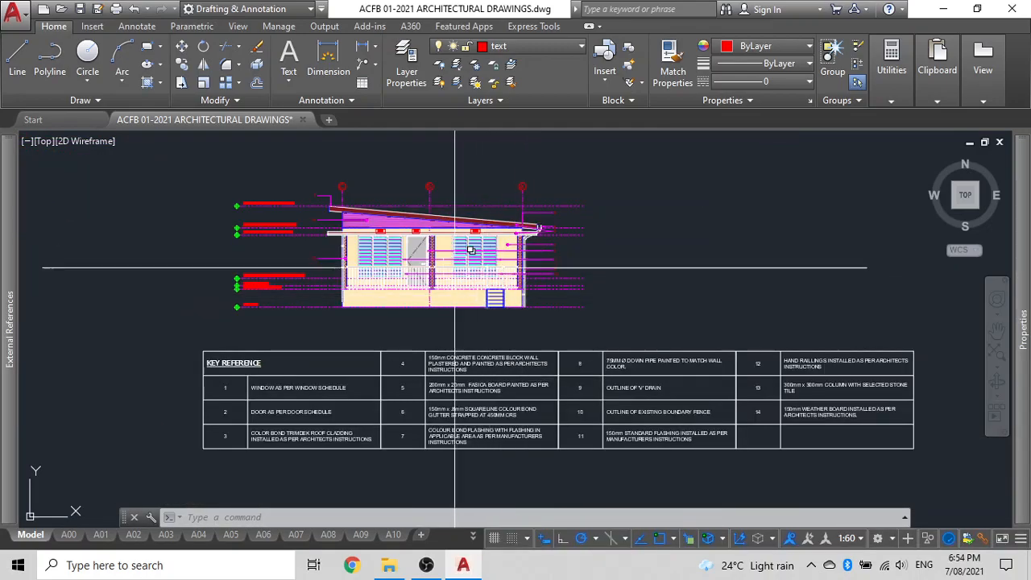
{"action": "left_click", "coordinate": [232, 534]}
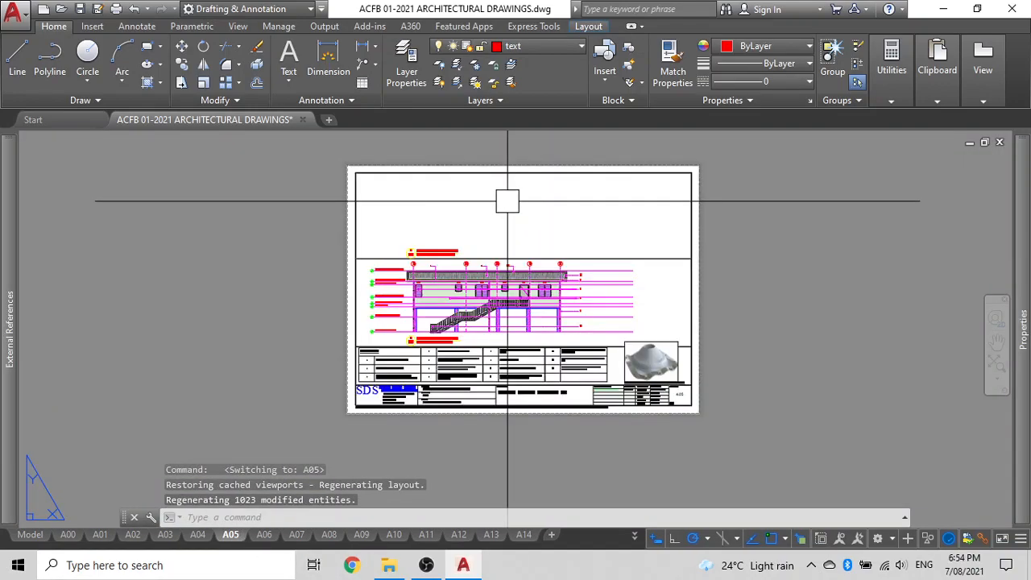
Activate the empty viewport above Proposed Exterior Elevation A's title, unlock it, and bring the annotated elevation into view inside it
{"action": "scroll", "coordinate": [508, 202], "scroll_direction": "up", "scroll_amount": 5}
{"action": "double_click", "coordinate": [468, 256]}
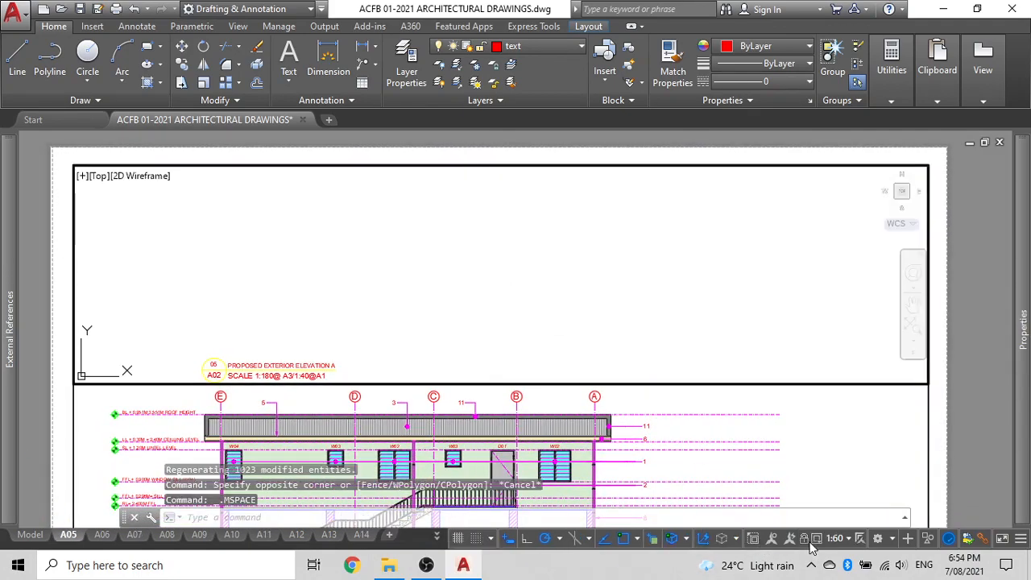
{"action": "scroll", "coordinate": [534, 222], "scroll_direction": "down", "scroll_amount": 5}
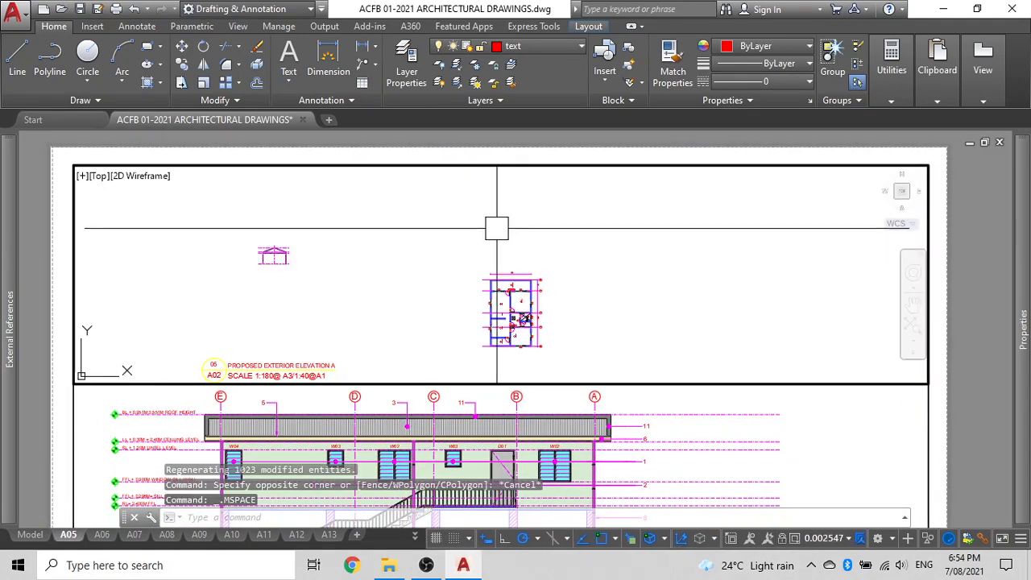
{"action": "scroll", "coordinate": [602, 323], "scroll_direction": "up", "scroll_amount": 10}
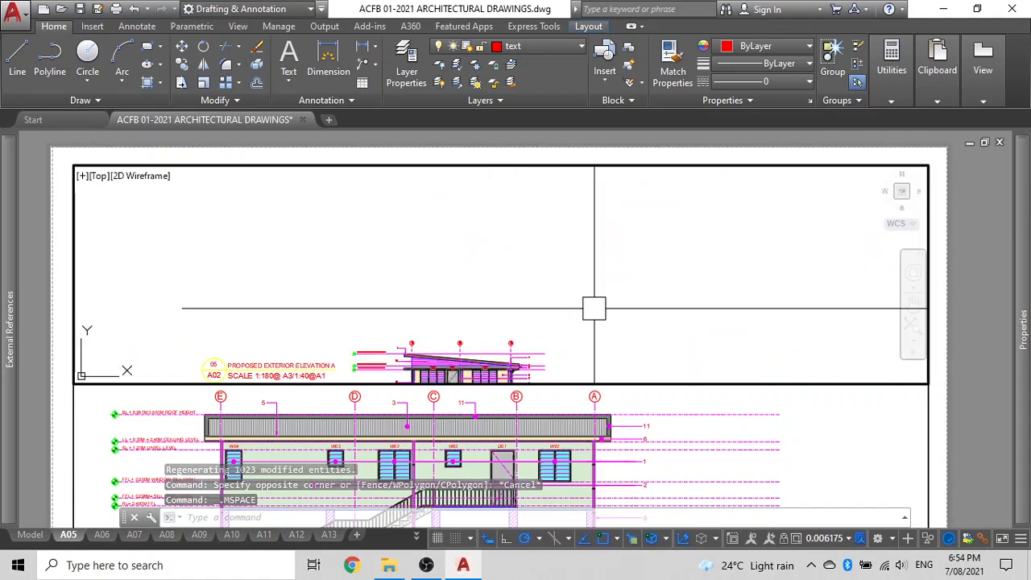
{"action": "middle_click_drag", "start_coordinate": [455, 277], "coordinate": [503, 271]}
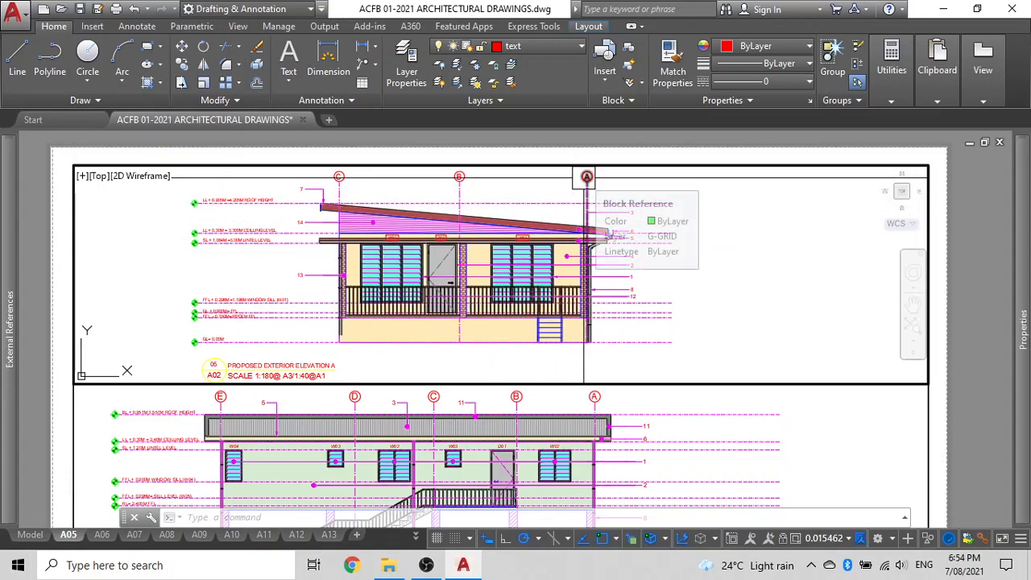
Set the elevation viewport's scale to 1:60, recentre the elevation in its frame, and return to paper space
{"action": "left_click", "coordinate": [586, 177]}
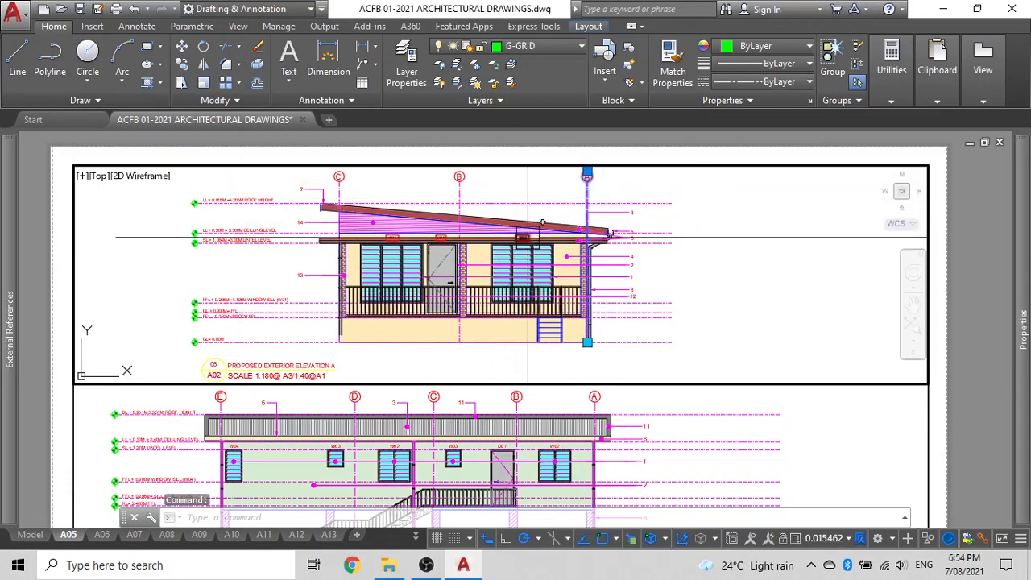
{"action": "mouse_move", "coordinate": [1029, 254]}
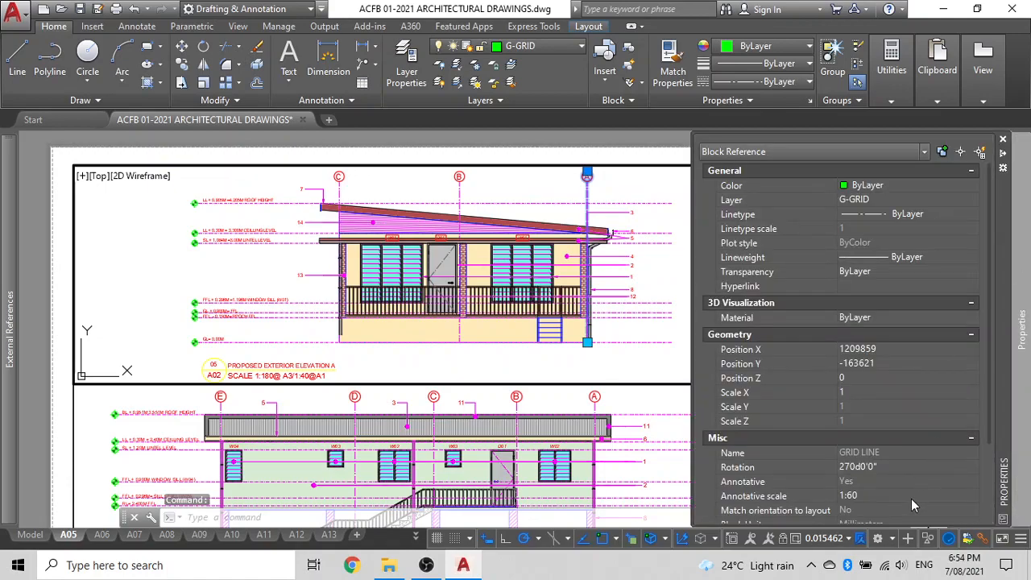
{"action": "left_click", "coordinate": [848, 539]}
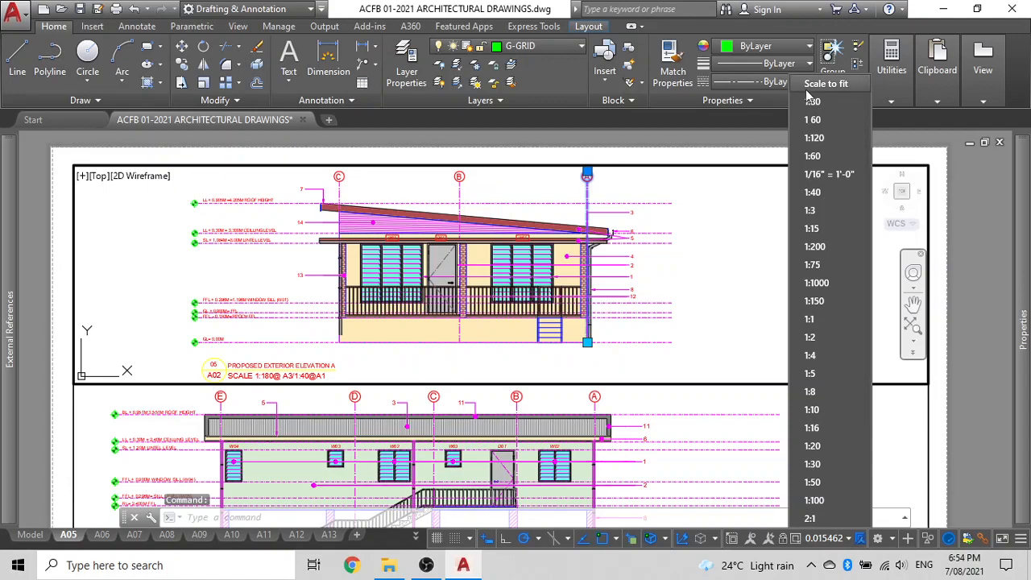
{"action": "left_click", "coordinate": [819, 157]}
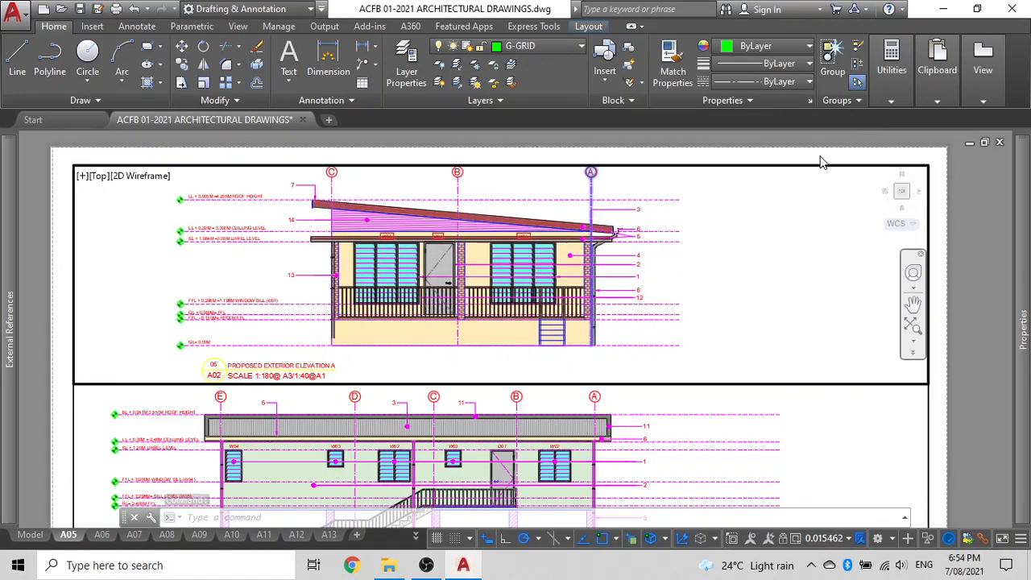
{"action": "middle_click_drag", "start_coordinate": [727, 232], "coordinate": [757, 237]}
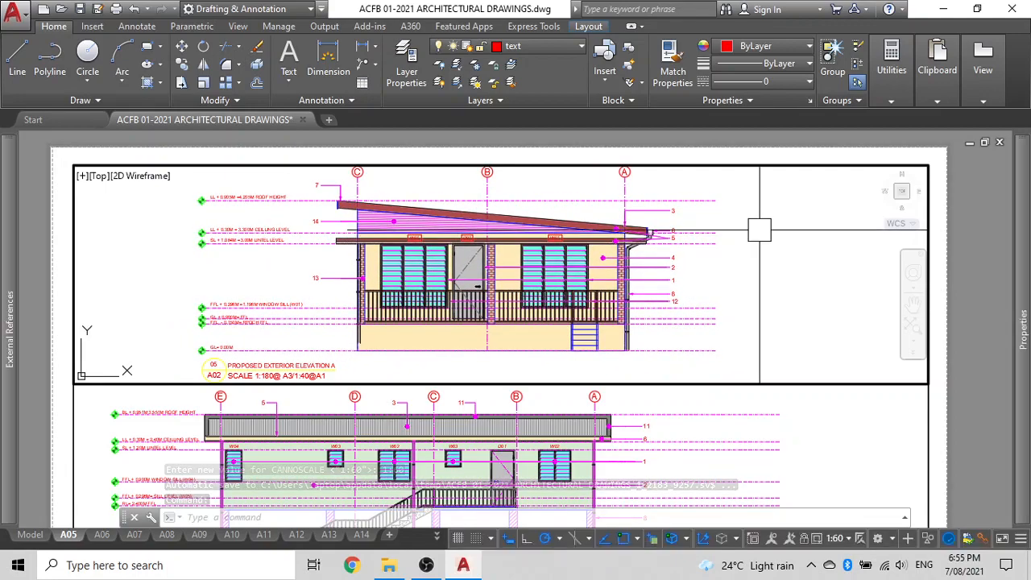
{"action": "double_click", "coordinate": [48, 198]}
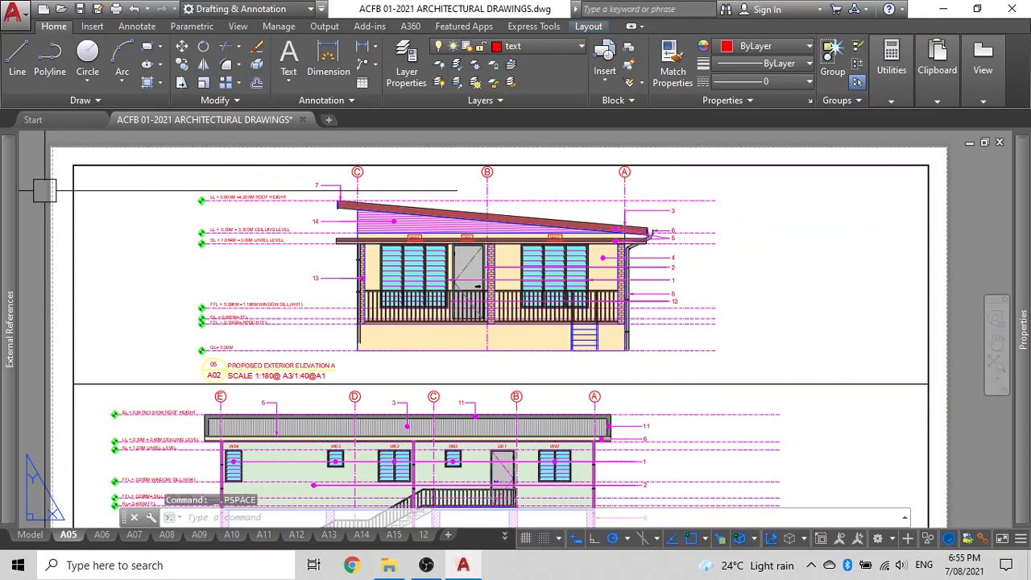
{"action": "scroll", "coordinate": [346, 182], "scroll_direction": "up", "scroll_amount": 8}
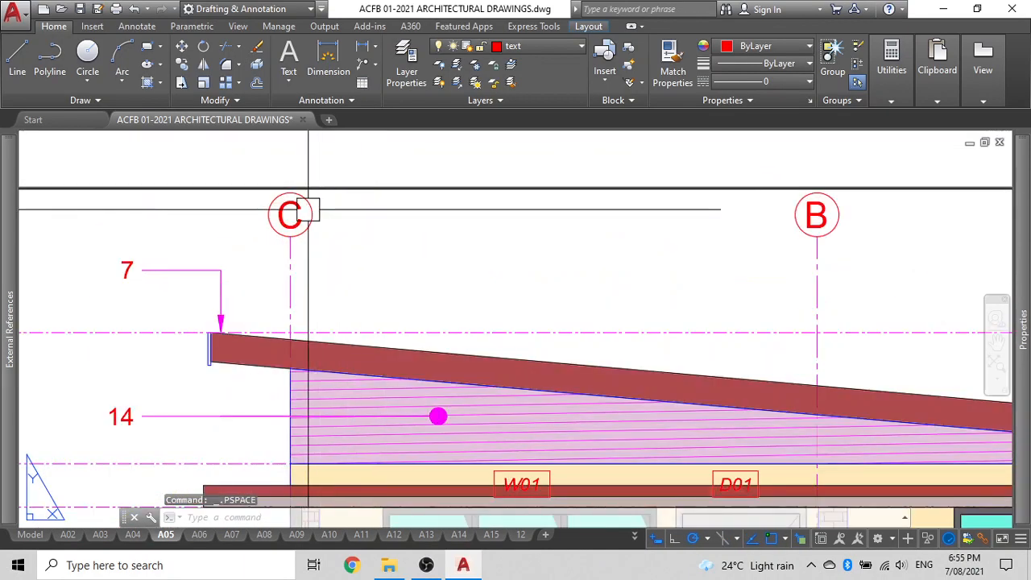
Select the frame of the Elevation A viewport on sheet A05 to check which layer it is on
{"action": "scroll", "coordinate": [291, 206], "scroll_direction": "up", "scroll_amount": 5}
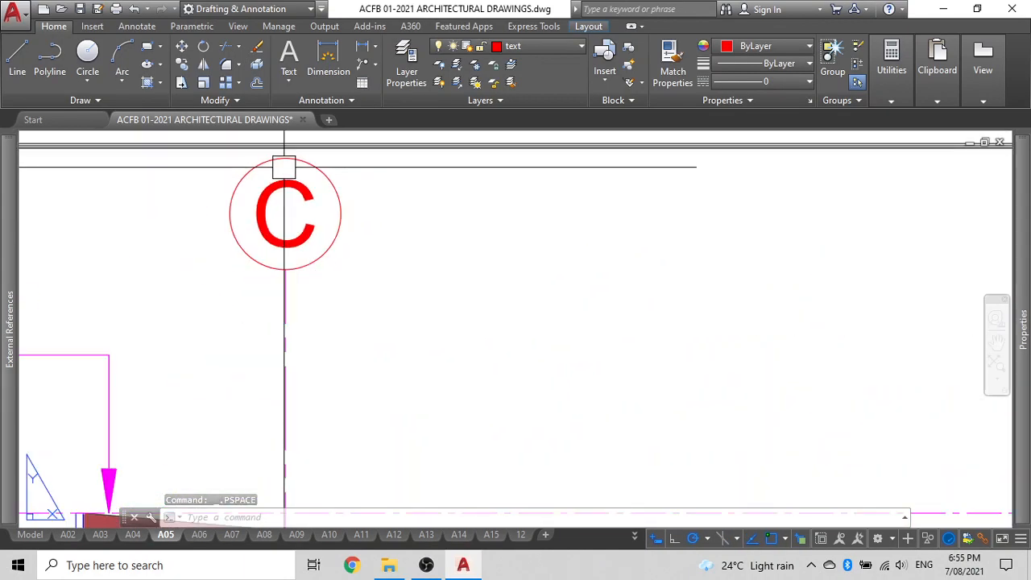
{"action": "scroll", "coordinate": [283, 166], "scroll_direction": "down", "scroll_amount": 12}
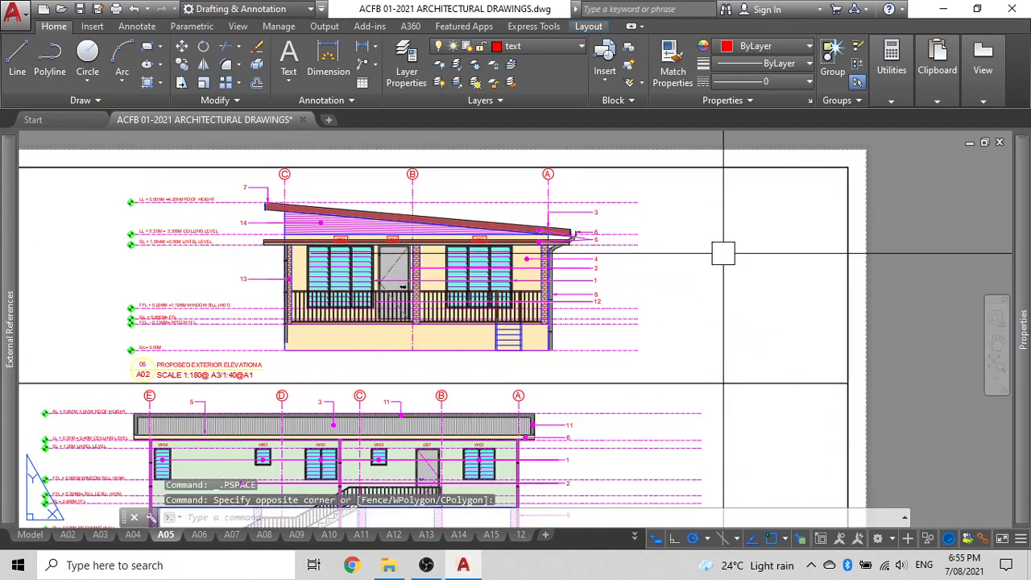
{"action": "left_click", "coordinate": [789, 501]}
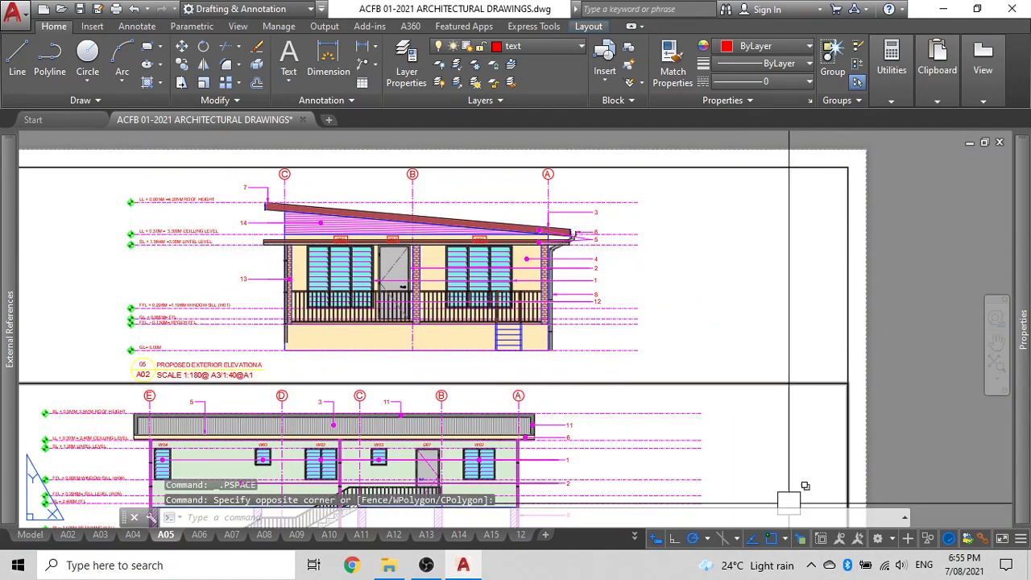
{"action": "left_click", "coordinate": [922, 375]}
{"action": "left_click", "coordinate": [940, 386]}
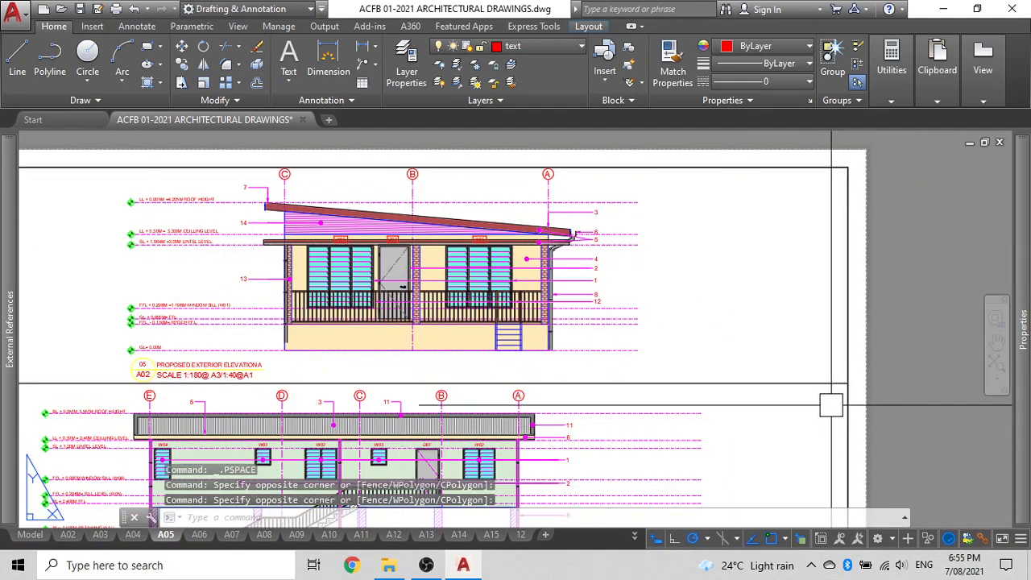
{"action": "left_click", "coordinate": [848, 371]}
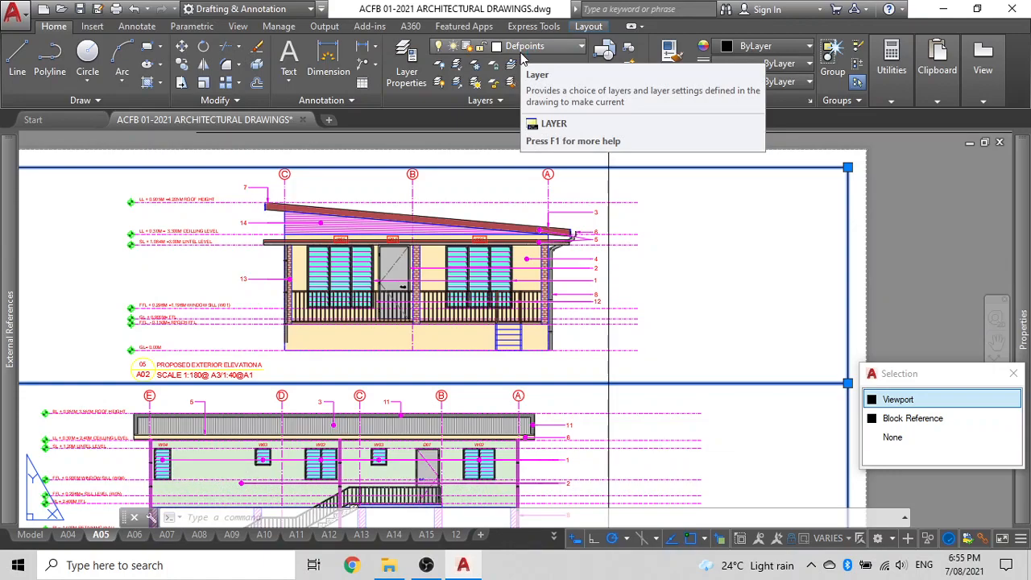
Find the Defpoints layer in the layer properties and examine its plot setting and viewport overrides
{"action": "left_click", "coordinate": [407, 63]}
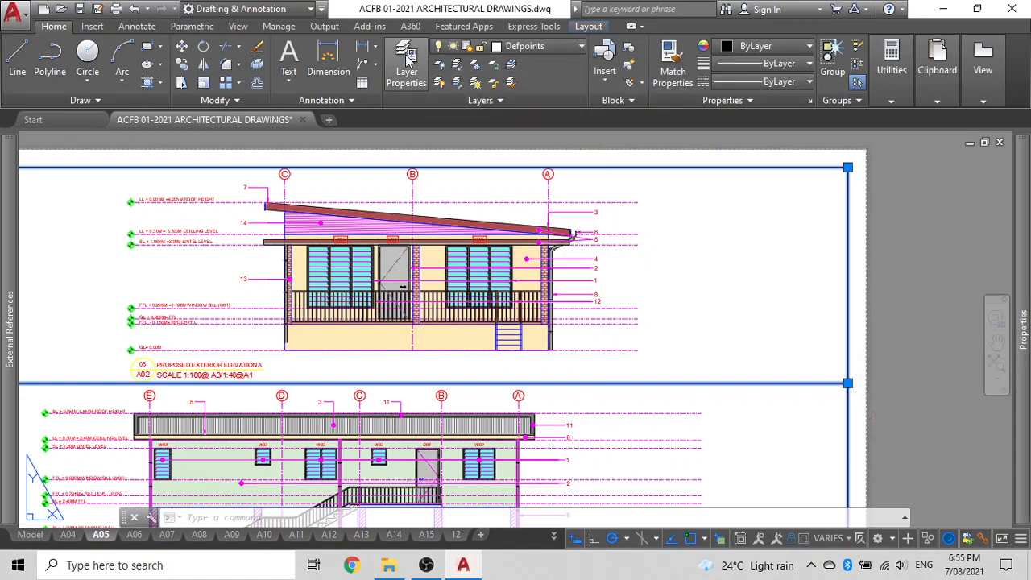
{"action": "left_click", "coordinate": [407, 63]}
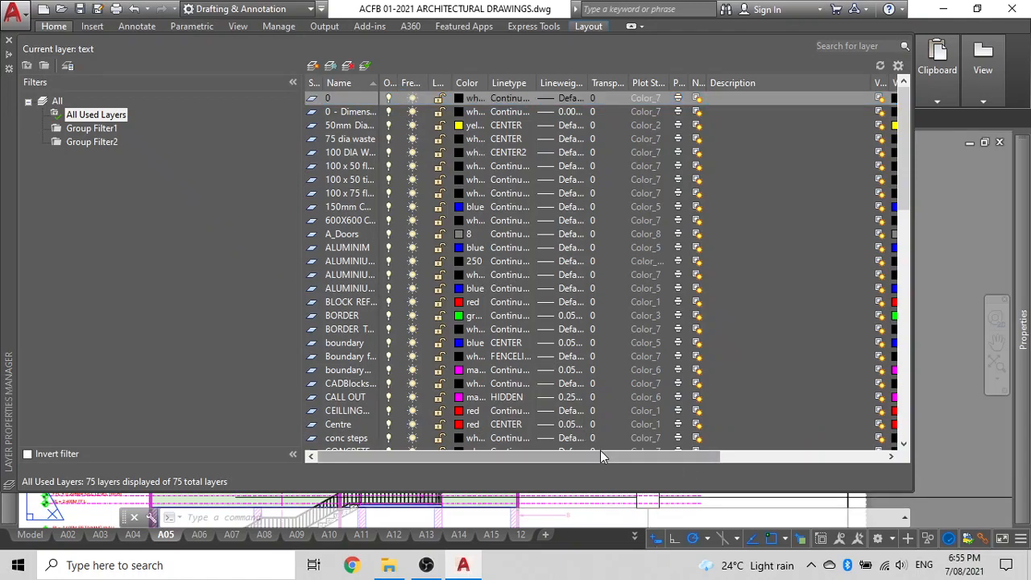
{"action": "scroll", "coordinate": [341, 143], "scroll_direction": "down", "scroll_amount": 2}
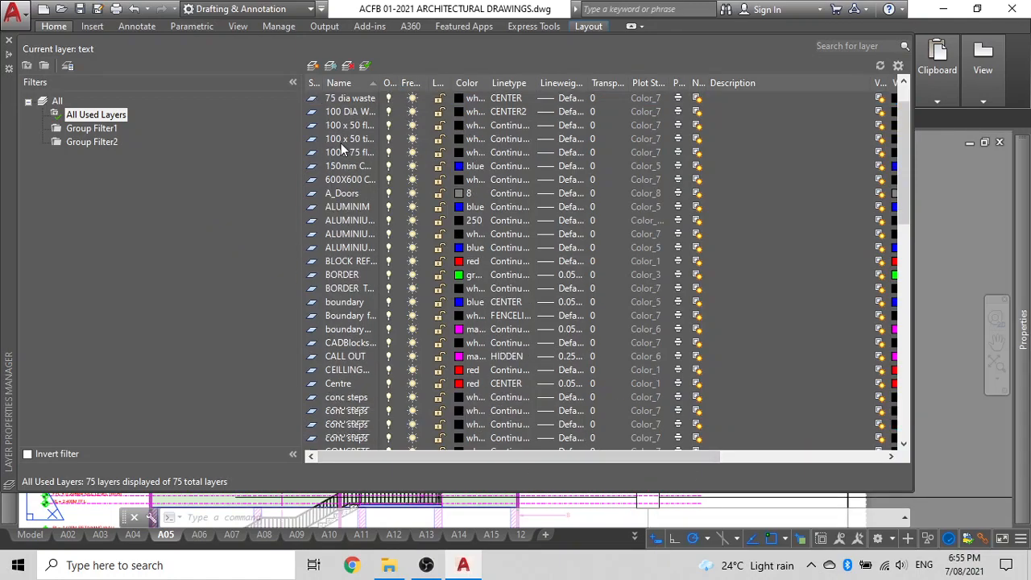
{"action": "scroll", "coordinate": [360, 332], "scroll_direction": "down", "scroll_amount": 1}
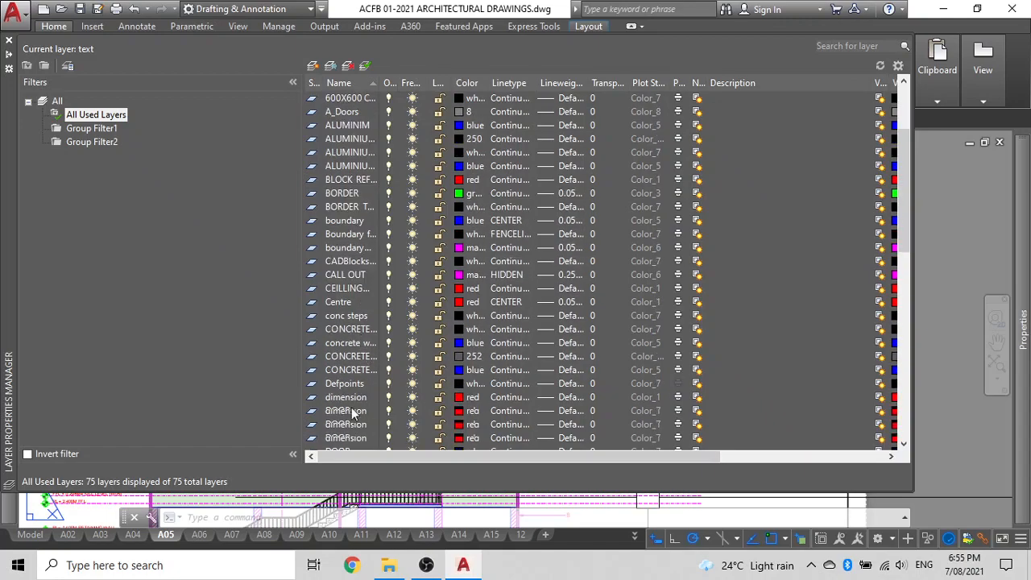
{"action": "left_click", "coordinate": [337, 385]}
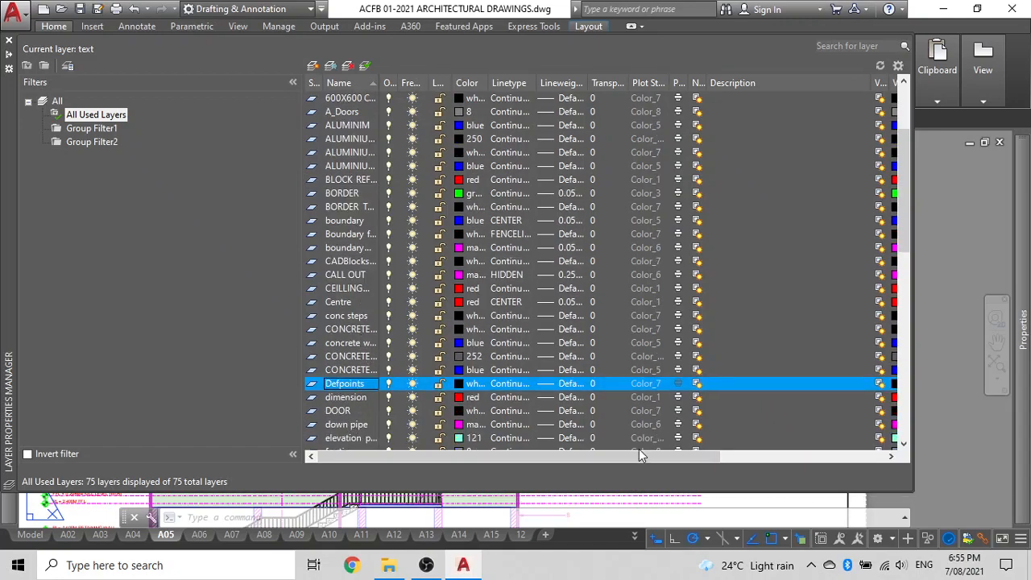
{"action": "left_click_drag", "start_coordinate": [562, 461], "coordinate": [763, 452]}
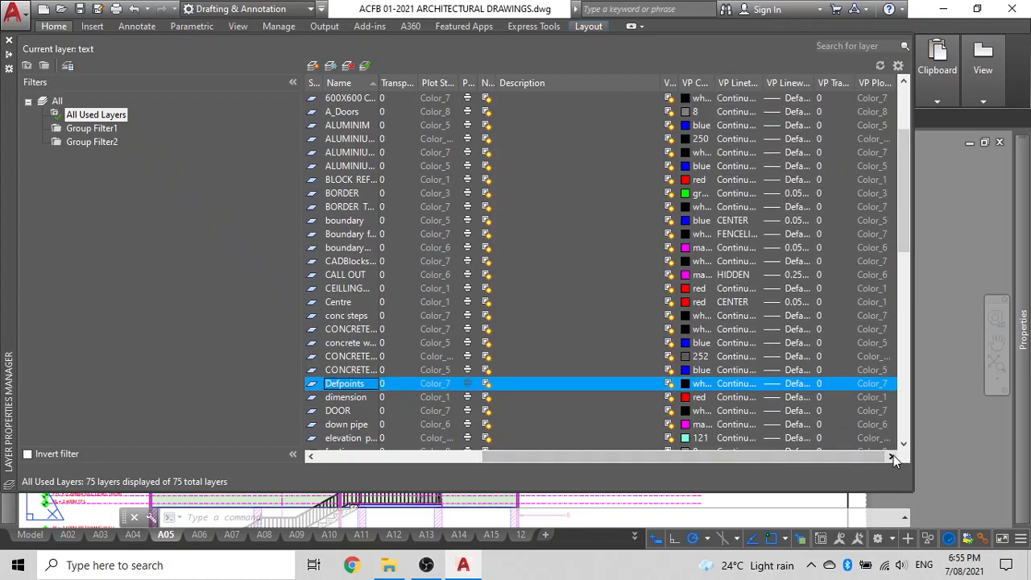
{"action": "left_click", "coordinate": [917, 382]}
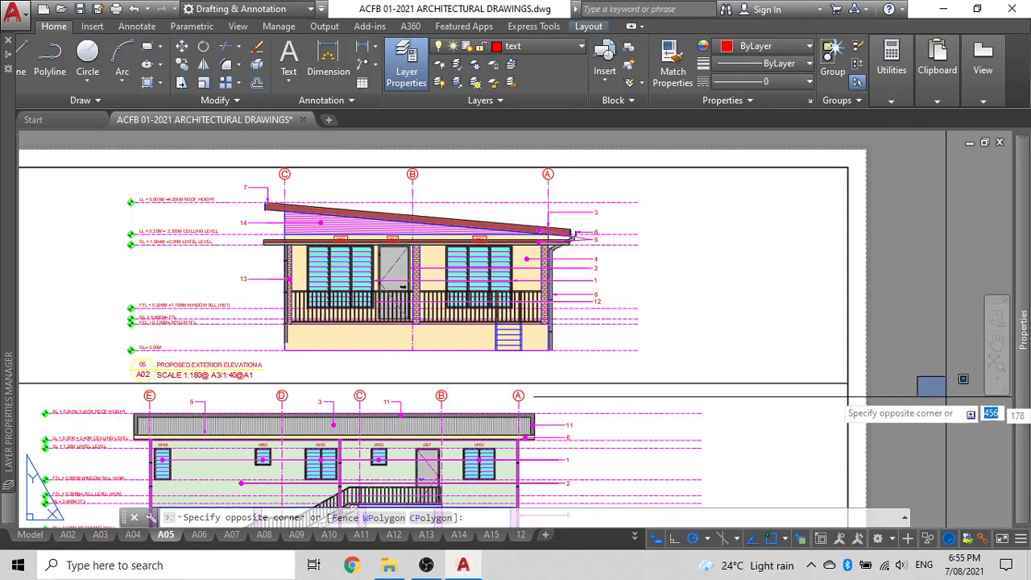
{"action": "left_click", "coordinate": [888, 379]}
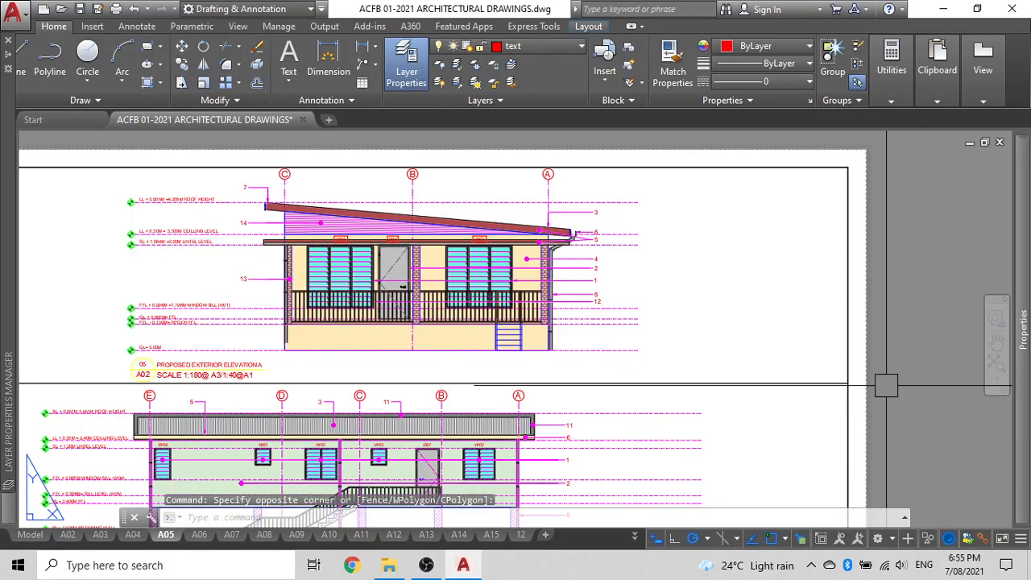
{"action": "left_click", "coordinate": [410, 63]}
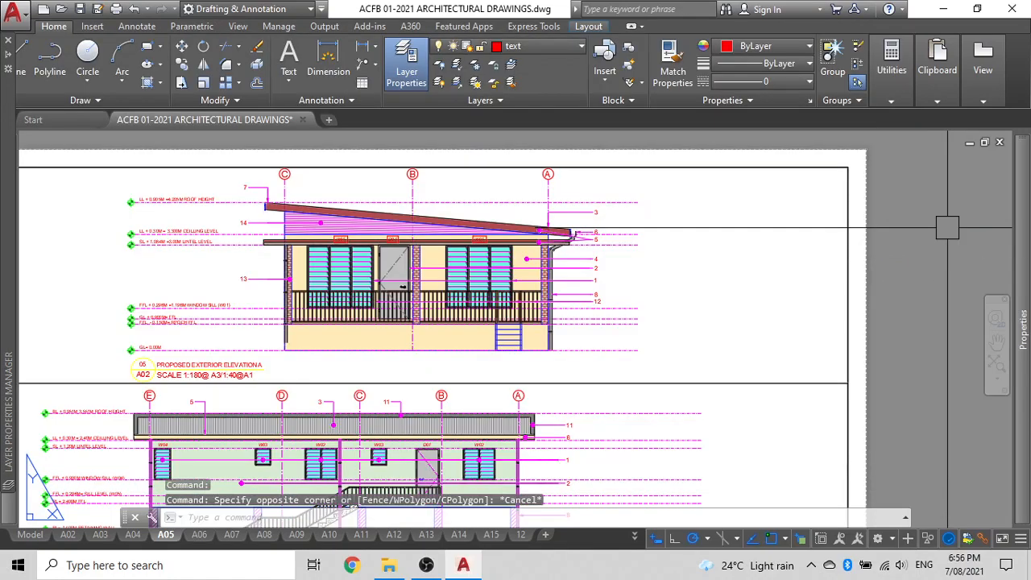
{"action": "key", "text": "Escape"}
{"action": "key", "text": "Escape"}
Examine the drawing number and sheet reference in the title tag of Proposed Exterior Elevation A
{"action": "scroll", "coordinate": [621, 179], "scroll_direction": "down", "scroll_amount": 2}
{"action": "middle_click_drag", "start_coordinate": [545, 303], "coordinate": [563, 288]}
{"action": "scroll", "coordinate": [367, 278], "scroll_direction": "up", "scroll_amount": 5}
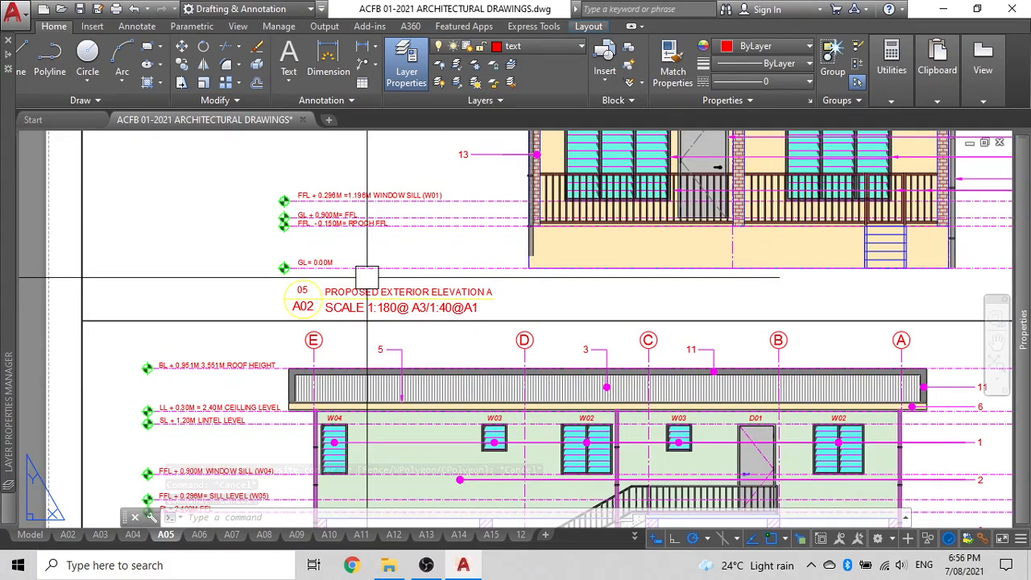
{"action": "scroll", "coordinate": [306, 281], "scroll_direction": "down", "scroll_amount": 3}
{"action": "scroll", "coordinate": [324, 286], "scroll_direction": "up", "scroll_amount": 5}
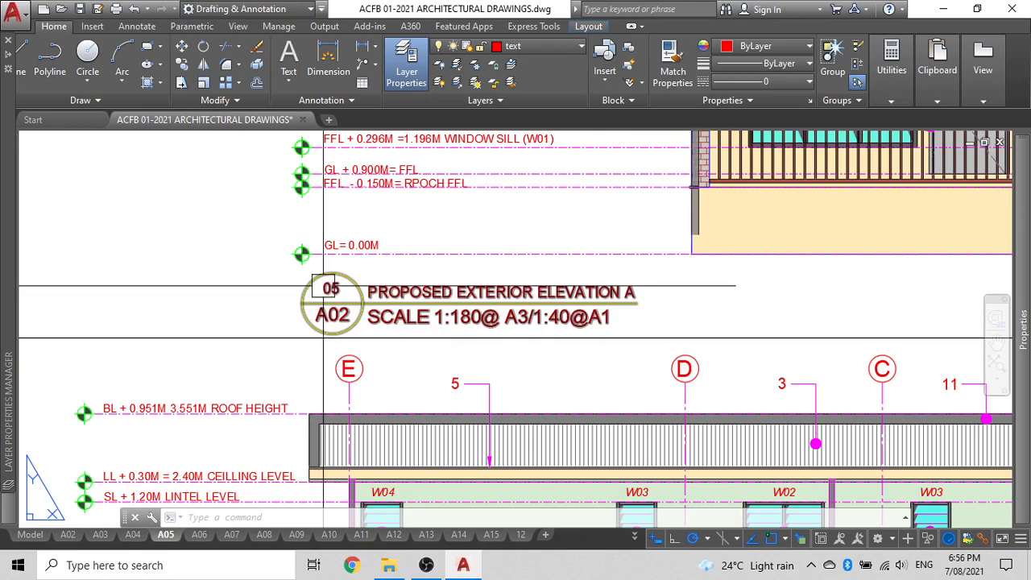
Open sheet A01 and examine the site and drainage plan's title tag and the sheet number in the title block
{"action": "left_click", "coordinate": [67, 533]}
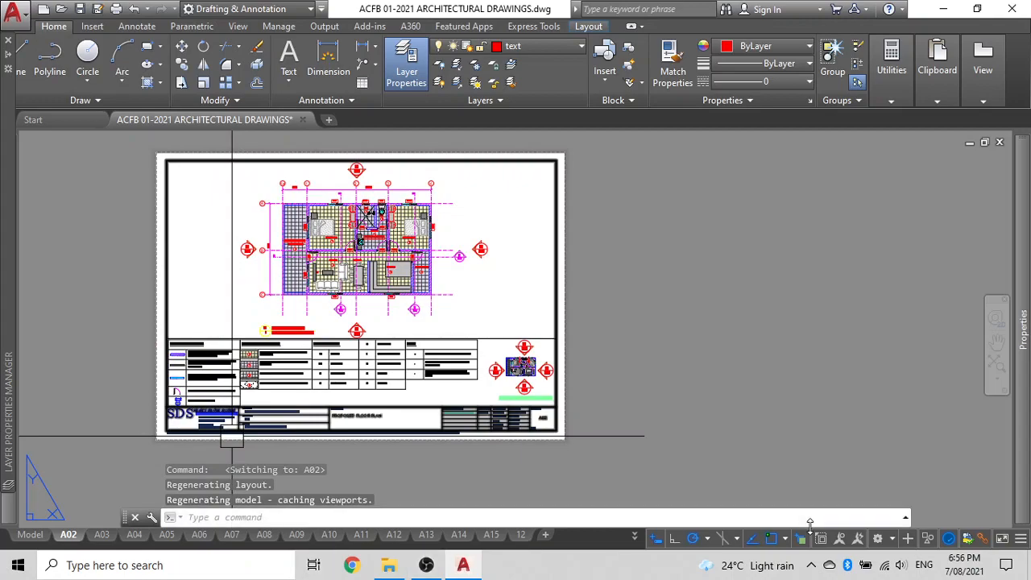
{"action": "left_click", "coordinate": [636, 535]}
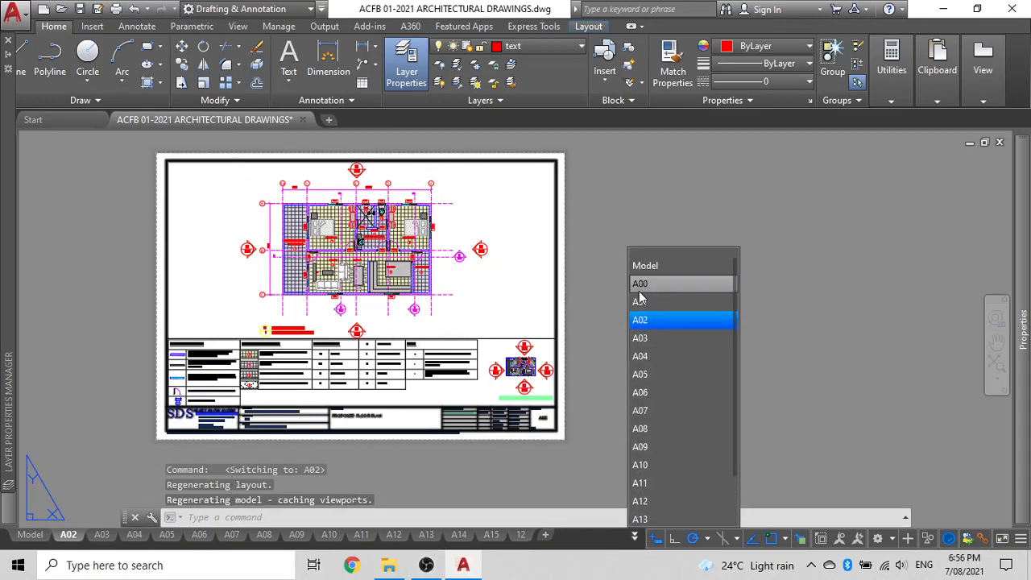
{"action": "left_click", "coordinate": [642, 304]}
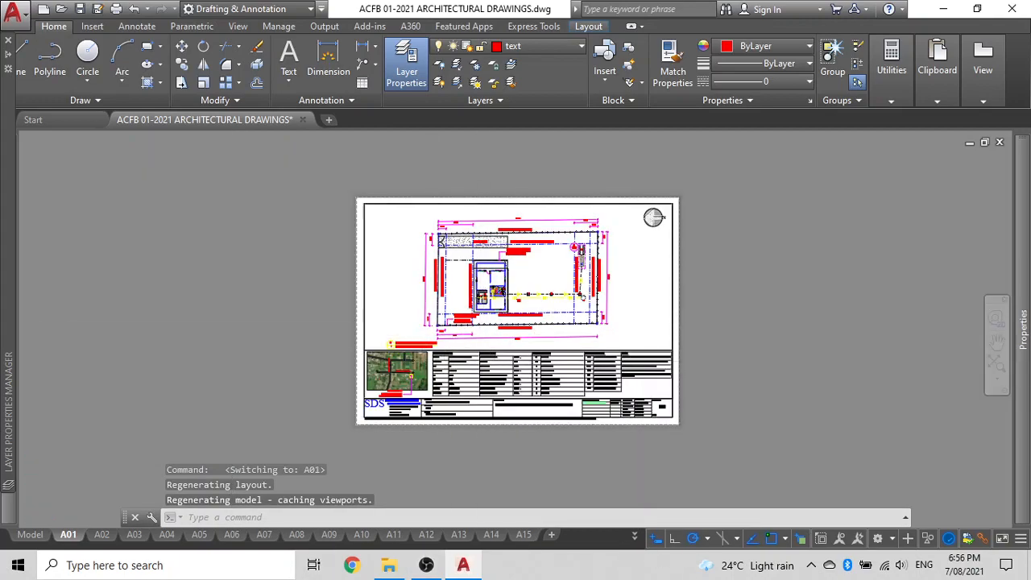
{"action": "scroll", "coordinate": [362, 331], "scroll_direction": "up", "scroll_amount": 5}
{"action": "scroll", "coordinate": [363, 331], "scroll_direction": "down", "scroll_amount": 5}
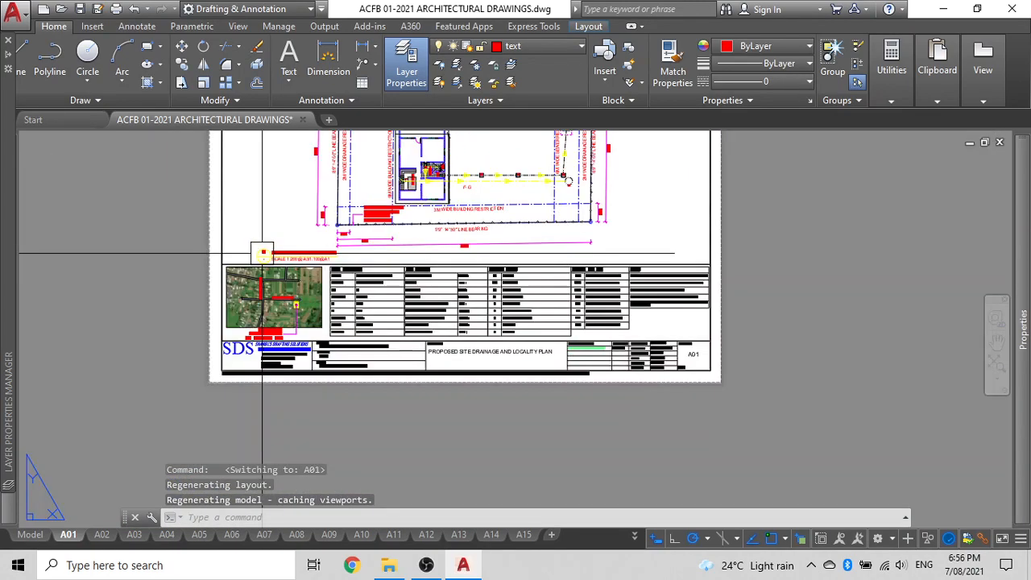
{"action": "scroll", "coordinate": [258, 258], "scroll_direction": "up", "scroll_amount": 5}
{"action": "scroll", "coordinate": [260, 251], "scroll_direction": "down", "scroll_amount": 5}
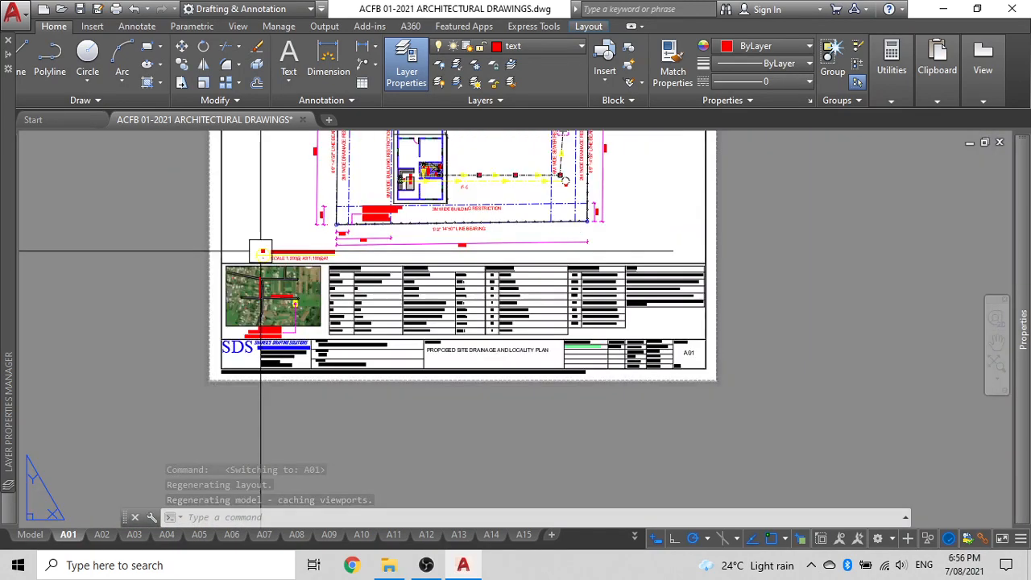
{"action": "scroll", "coordinate": [690, 357], "scroll_direction": "up", "scroll_amount": 4}
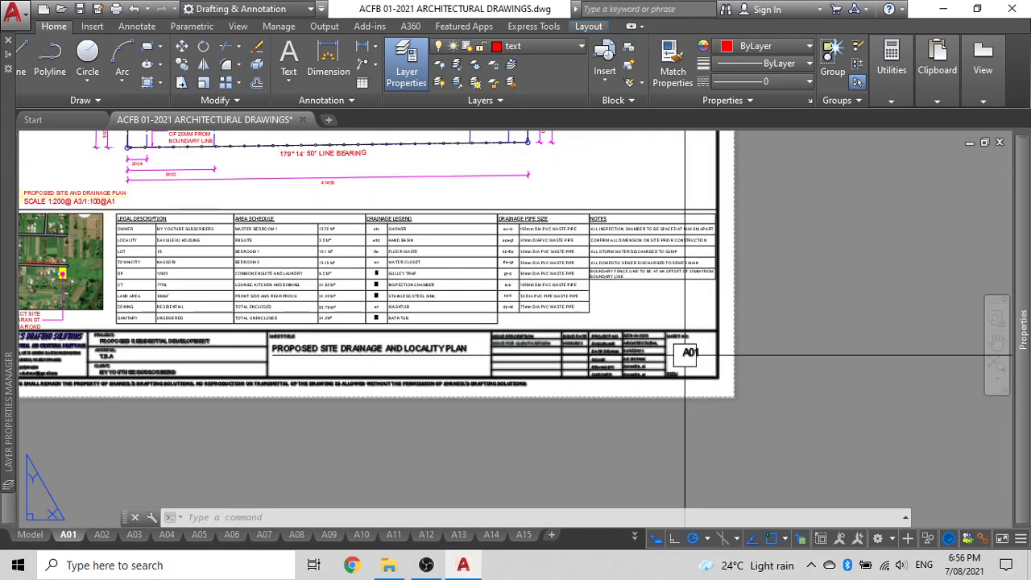
Compare the drawing title tags on sheets A02, A03 and A04 to follow the drawing numbering
{"action": "left_click", "coordinate": [101, 535]}
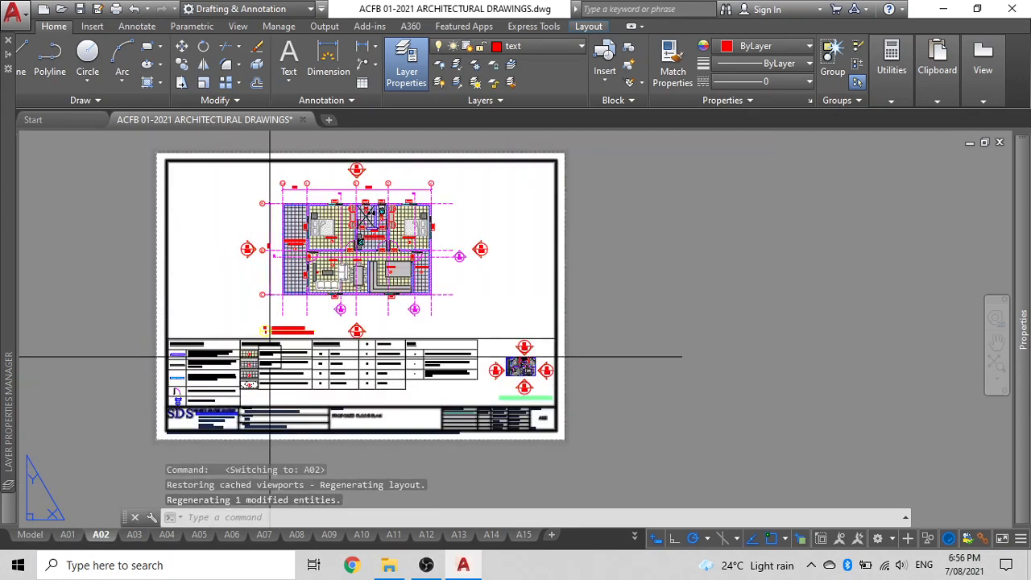
{"action": "scroll", "coordinate": [234, 316], "scroll_direction": "down", "scroll_amount": 2}
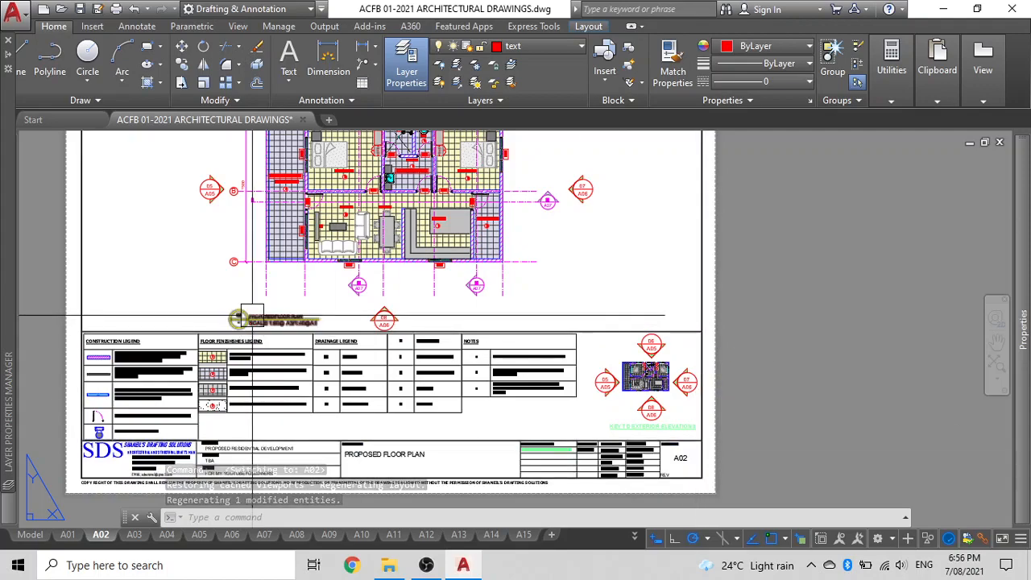
{"action": "left_click", "coordinate": [135, 537]}
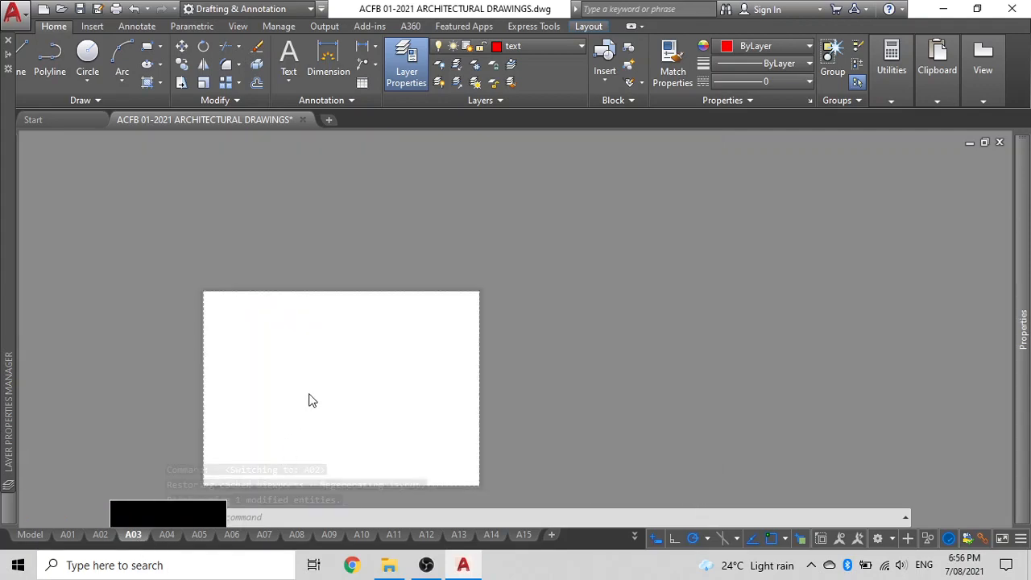
{"action": "scroll", "coordinate": [341, 306], "scroll_direction": "up", "scroll_amount": 5}
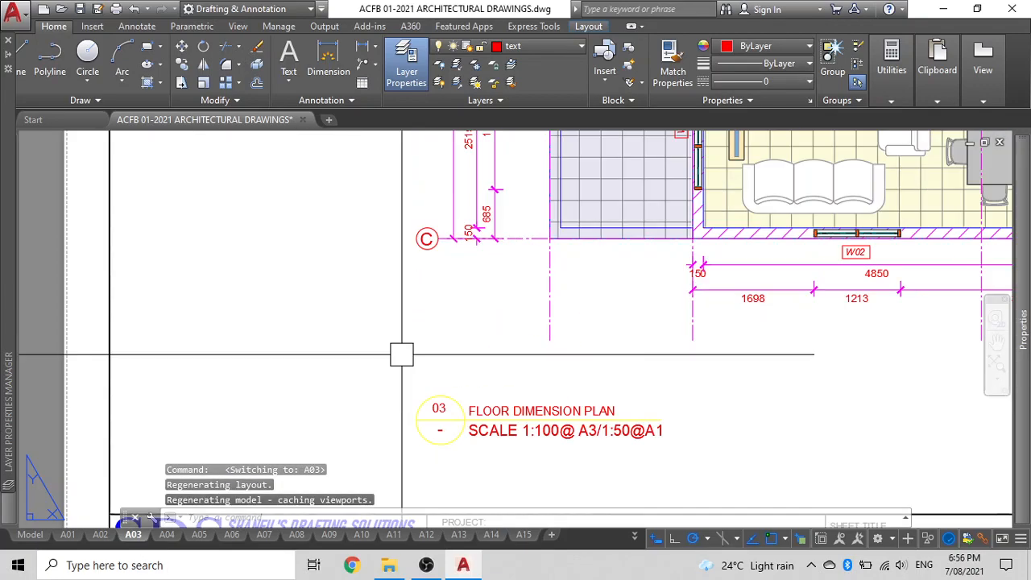
{"action": "scroll", "coordinate": [442, 384], "scroll_direction": "down", "scroll_amount": 4}
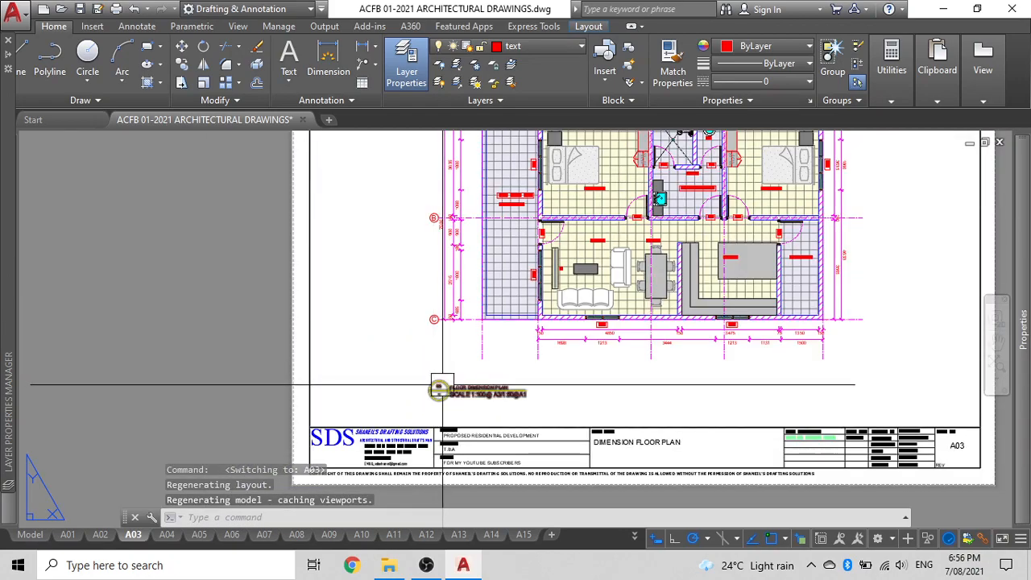
{"action": "left_click", "coordinate": [166, 535]}
{"action": "scroll", "coordinate": [226, 357], "scroll_direction": "up", "scroll_amount": 4}
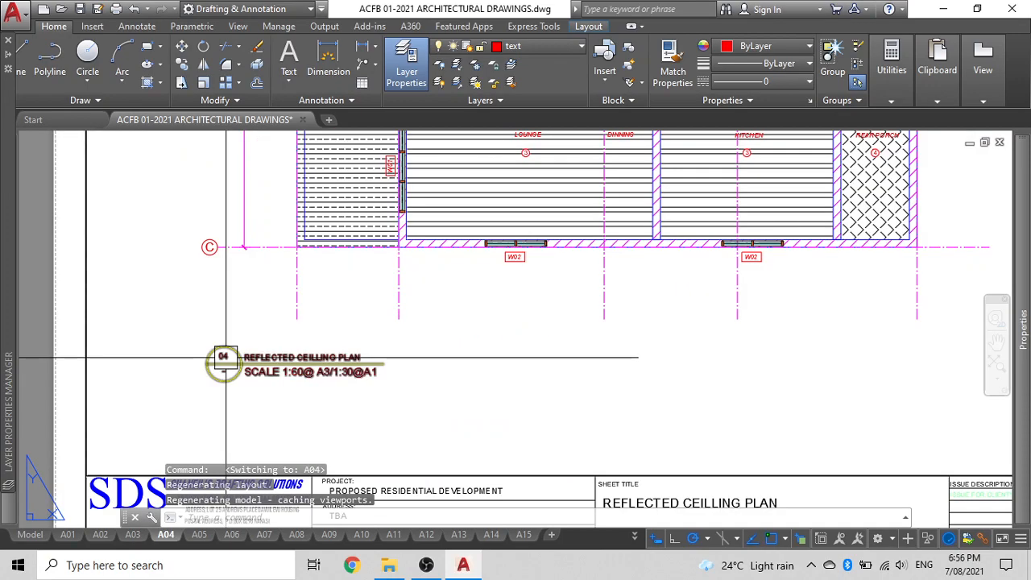
Return to sheet A05 and examine the title tags of Proposed Exterior Elevations A and B
{"action": "left_click", "coordinate": [198, 535]}
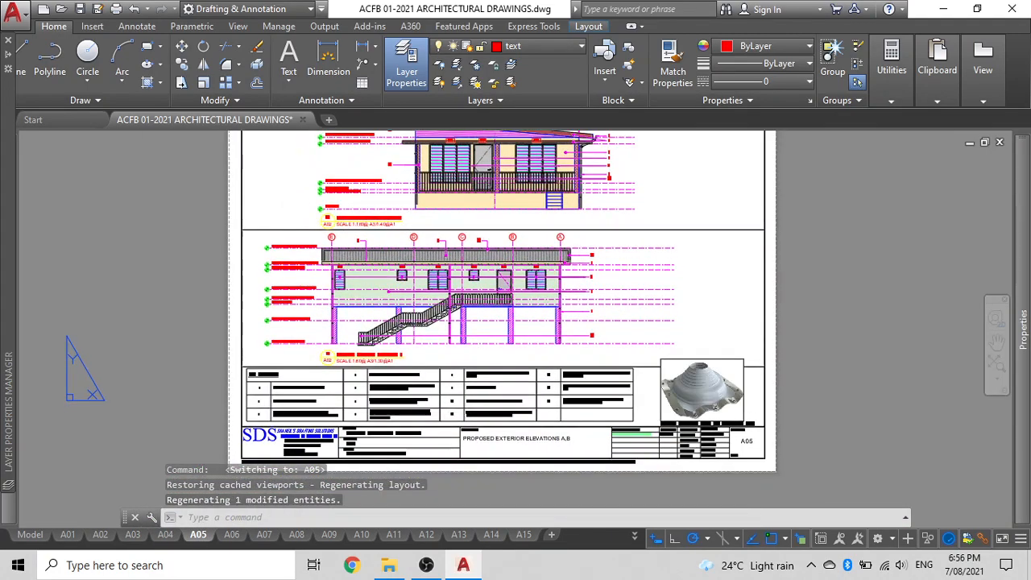
{"action": "scroll", "coordinate": [375, 207], "scroll_direction": "up", "scroll_amount": 4}
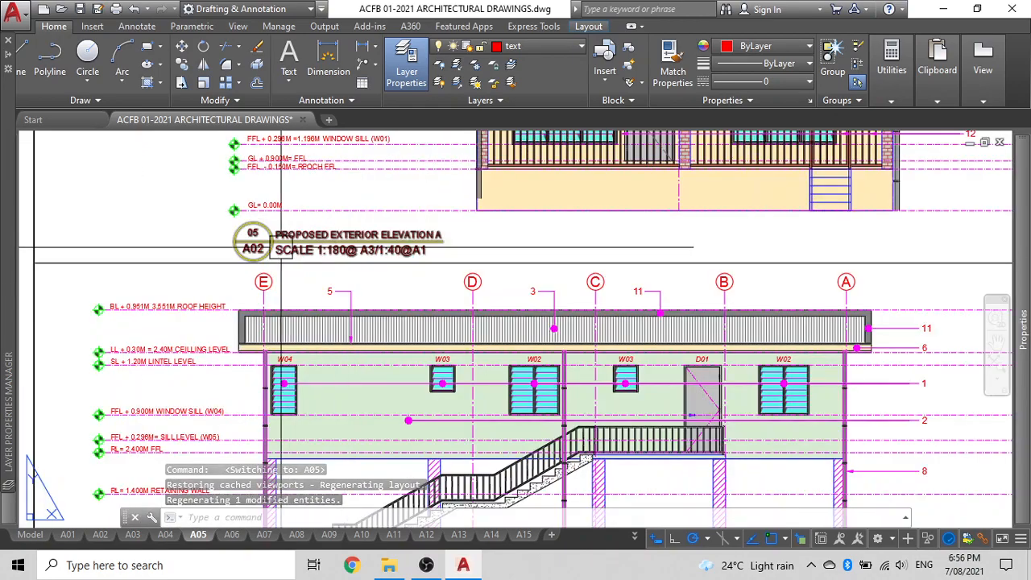
{"action": "scroll", "coordinate": [286, 258], "scroll_direction": "down", "scroll_amount": 3}
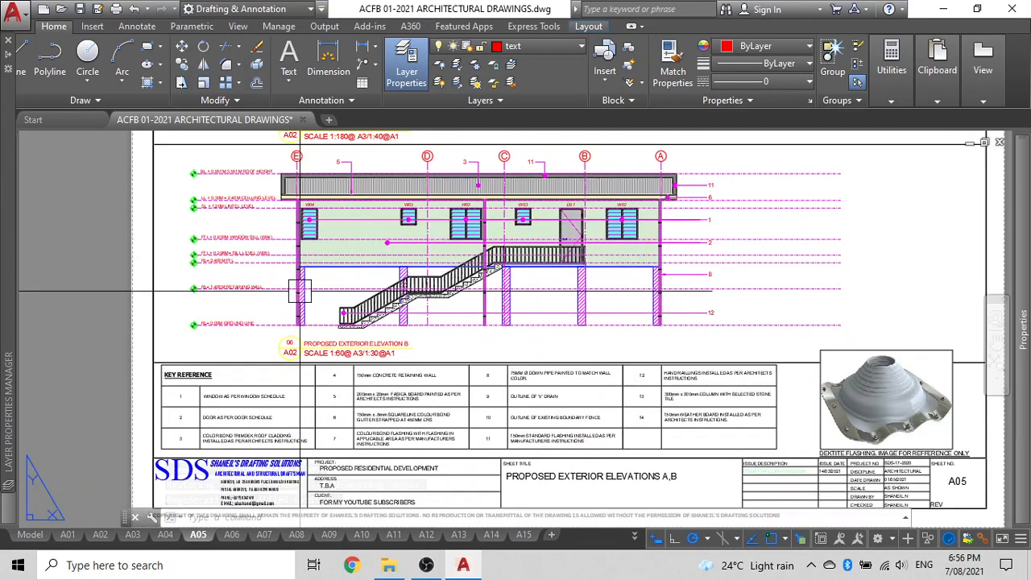
{"action": "scroll", "coordinate": [295, 339], "scroll_direction": "up", "scroll_amount": 4}
{"action": "scroll", "coordinate": [286, 358], "scroll_direction": "down", "scroll_amount": 4}
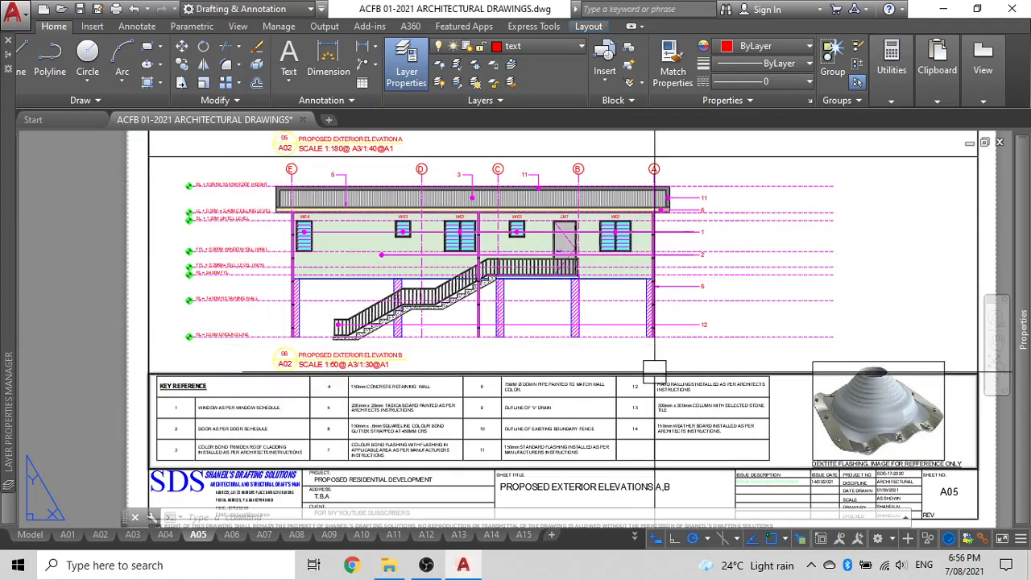
Examine the title tags of Proposed Exterior Elevations C and D on sheet A06, and return to sheet A05
{"action": "left_click", "coordinate": [231, 535]}
{"action": "scroll", "coordinate": [241, 297], "scroll_direction": "up", "scroll_amount": 3}
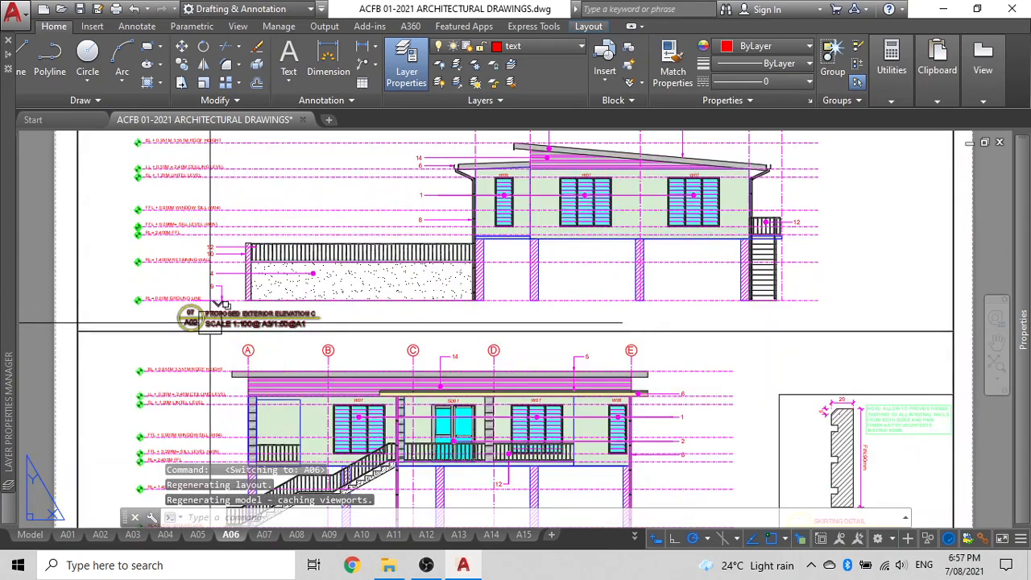
{"action": "middle_click_drag", "start_coordinate": [190, 384], "coordinate": [271, 230]}
{"action": "scroll", "coordinate": [274, 235], "scroll_direction": "up", "scroll_amount": 2}
{"action": "scroll", "coordinate": [270, 358], "scroll_direction": "down", "scroll_amount": 2}
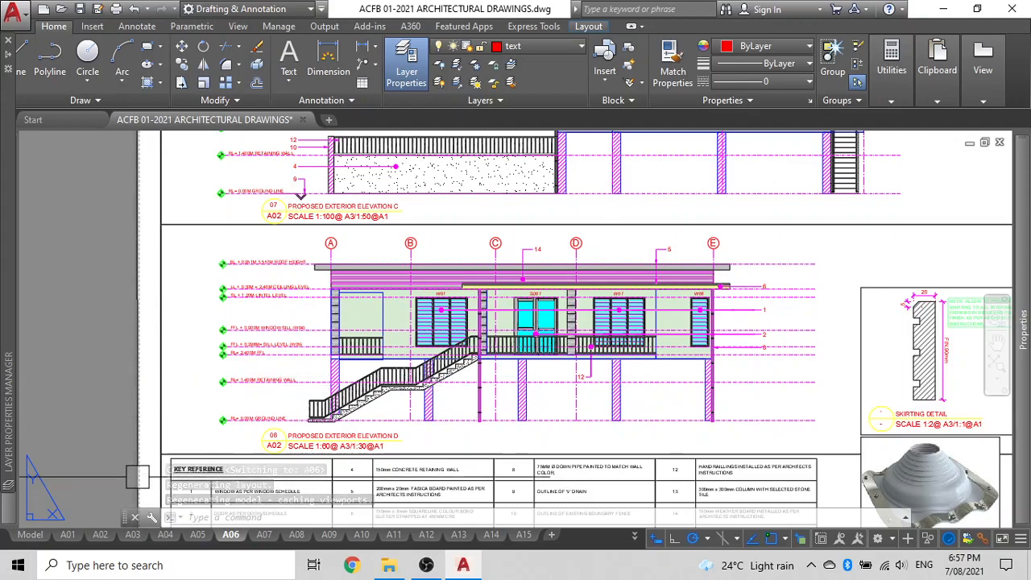
{"action": "left_click", "coordinate": [197, 534]}
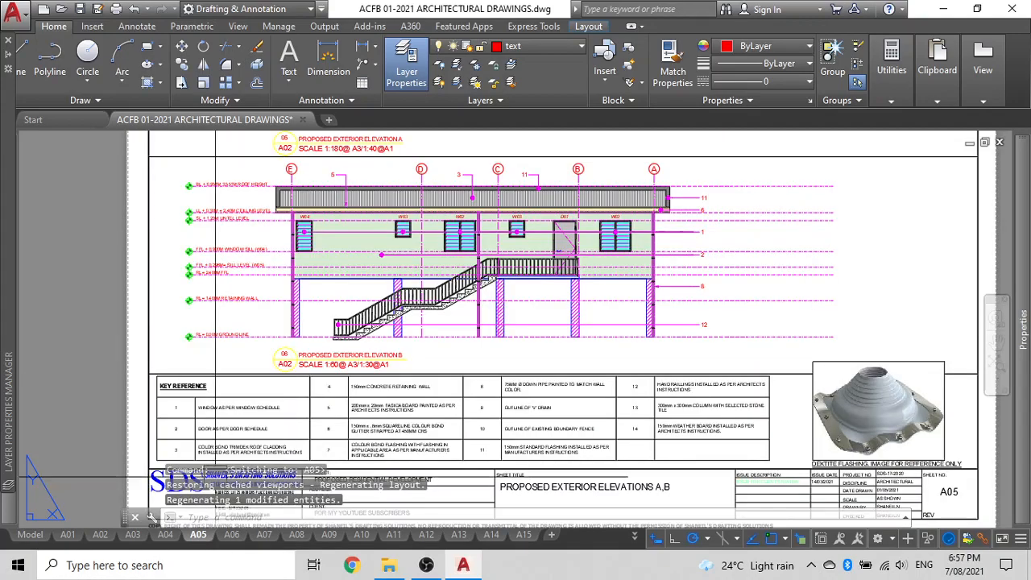
Examine Proposed Exterior Elevations A and B with their drawing title tags on sheet A05
{"action": "middle_click_drag", "start_coordinate": [125, 368], "coordinate": [160, 450]}
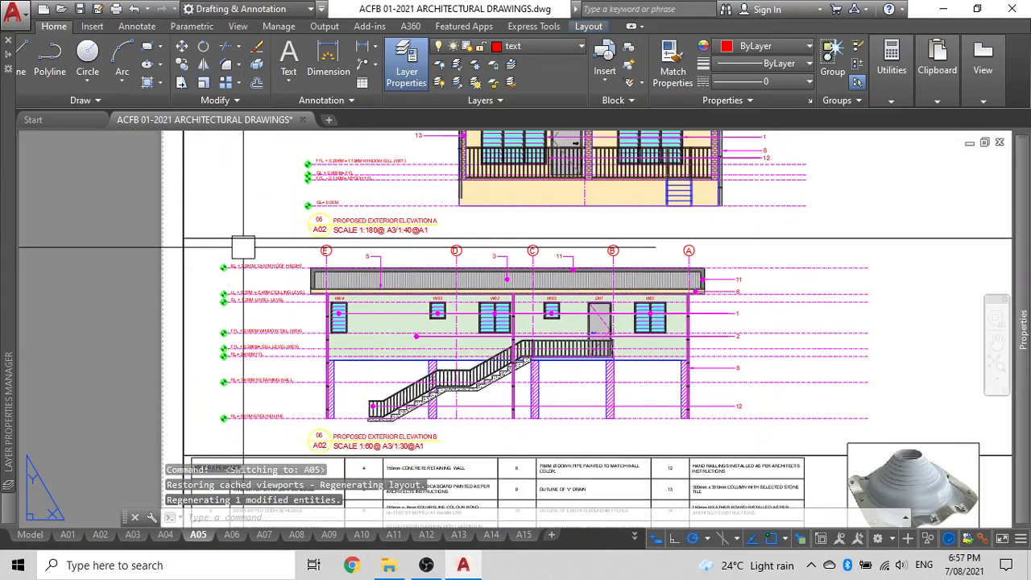
{"action": "scroll", "coordinate": [309, 227], "scroll_direction": "up", "scroll_amount": 2}
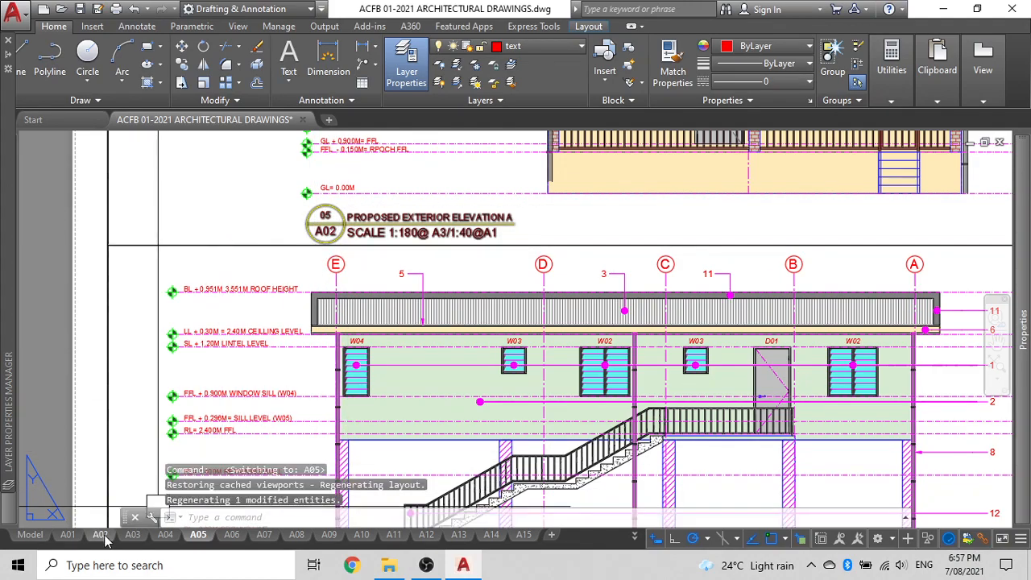
{"action": "middle_click_drag", "start_coordinate": [295, 265], "coordinate": [141, 159]}
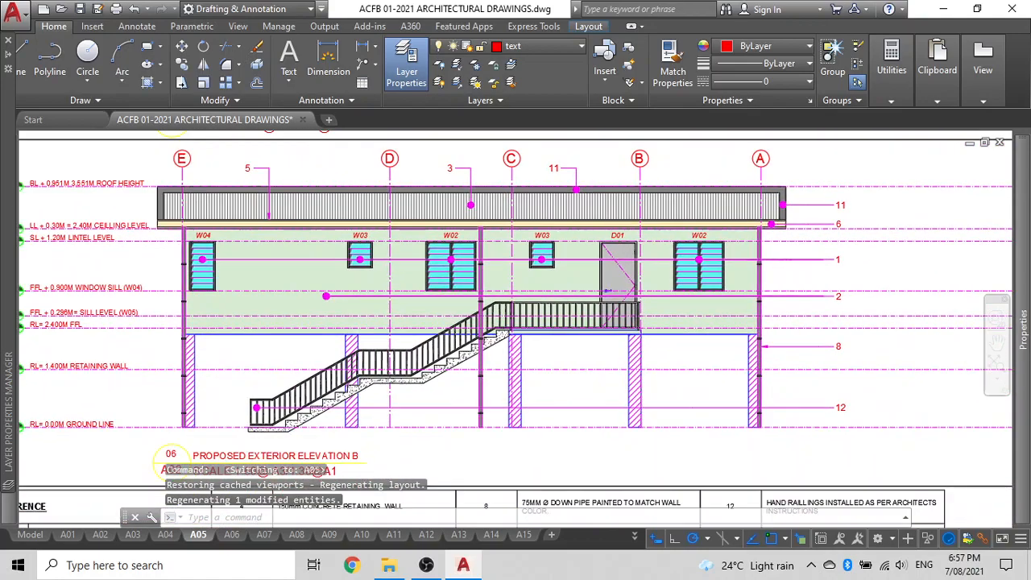
{"action": "scroll", "coordinate": [174, 201], "scroll_direction": "down", "scroll_amount": 2}
{"action": "scroll", "coordinate": [226, 164], "scroll_direction": "down", "scroll_amount": 2}
{"action": "middle_click_drag", "start_coordinate": [232, 166], "coordinate": [240, 252]}
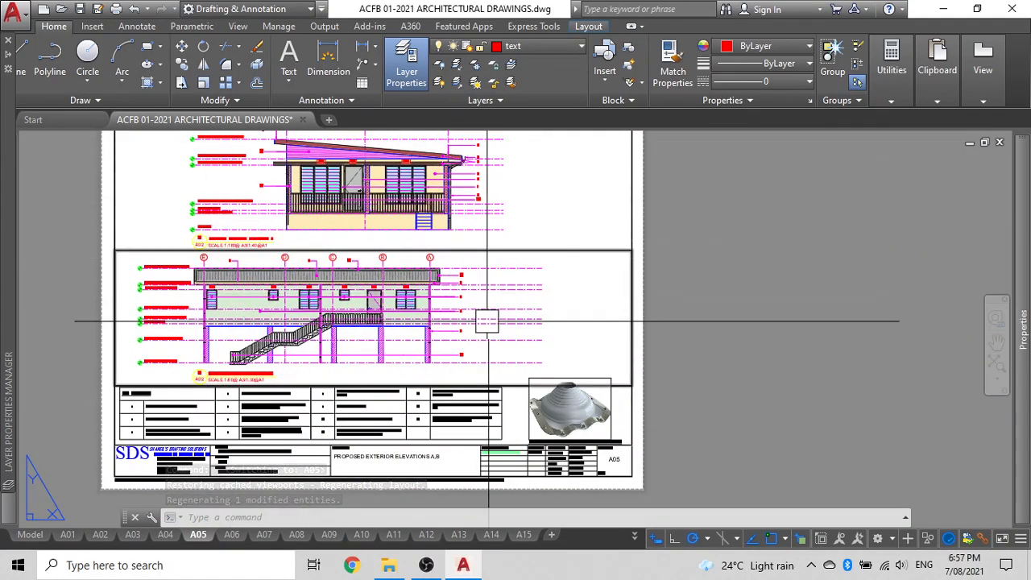
{"action": "scroll", "coordinate": [524, 413], "scroll_direction": "up", "scroll_amount": 1}
{"action": "scroll", "coordinate": [485, 419], "scroll_direction": "down", "scroll_amount": 2}
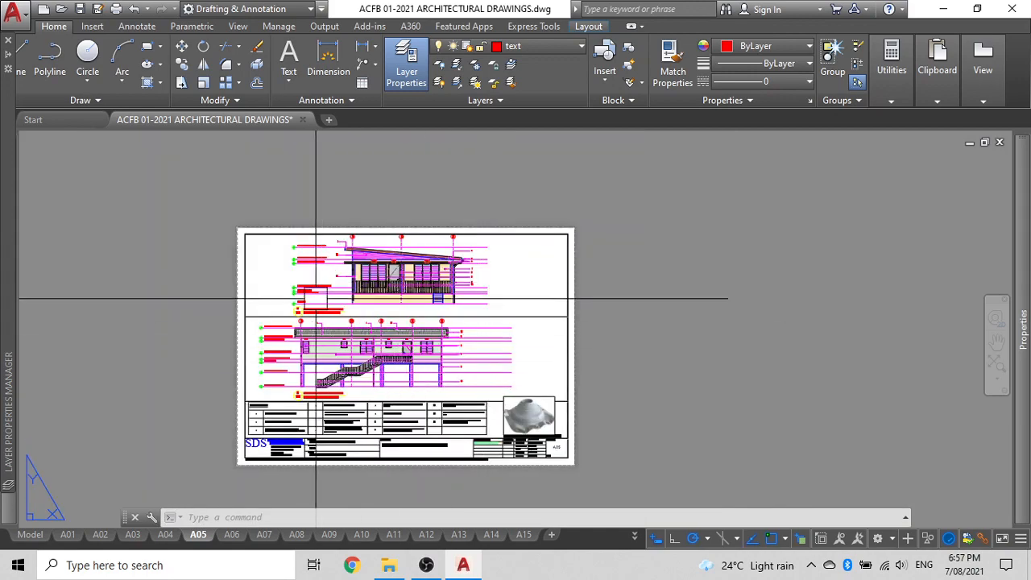
{"action": "scroll", "coordinate": [321, 293], "scroll_direction": "up", "scroll_amount": 2}
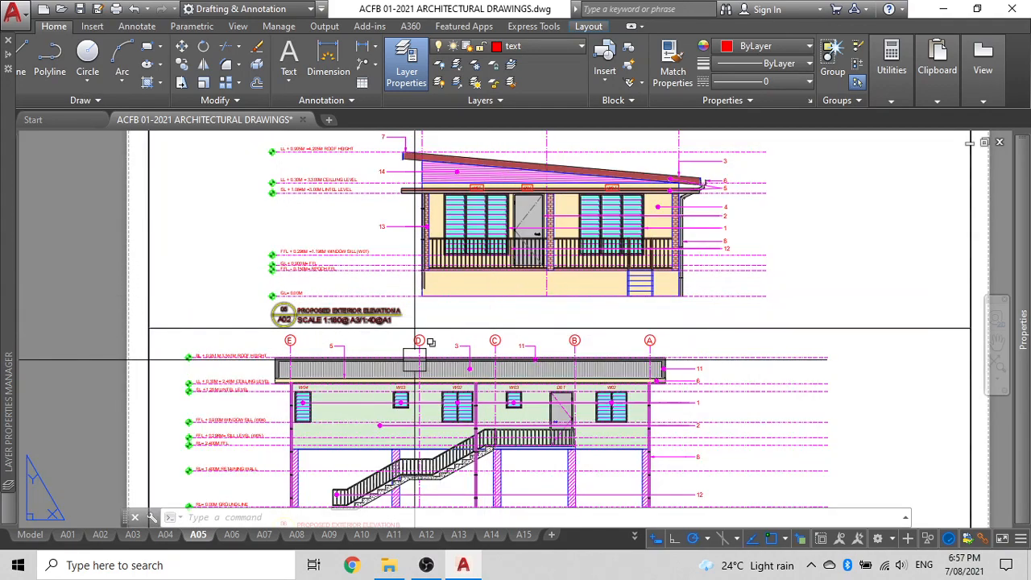
Compare the markers in sheet A02's key to exterior elevations with Proposed Exterior Elevation A's title tag on sheet A05
{"action": "left_click", "coordinate": [99, 535]}
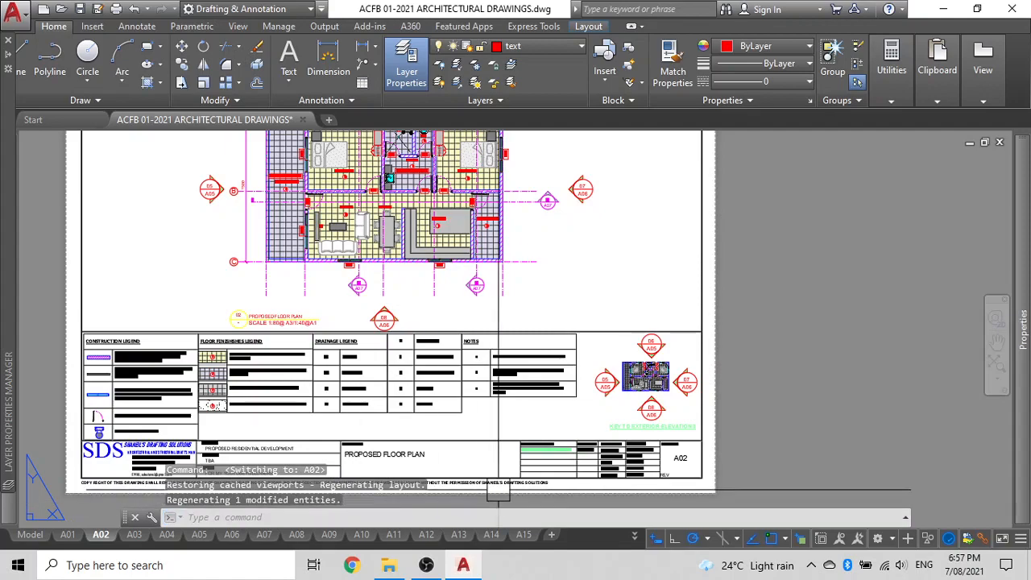
{"action": "scroll", "coordinate": [668, 366], "scroll_direction": "up", "scroll_amount": 4}
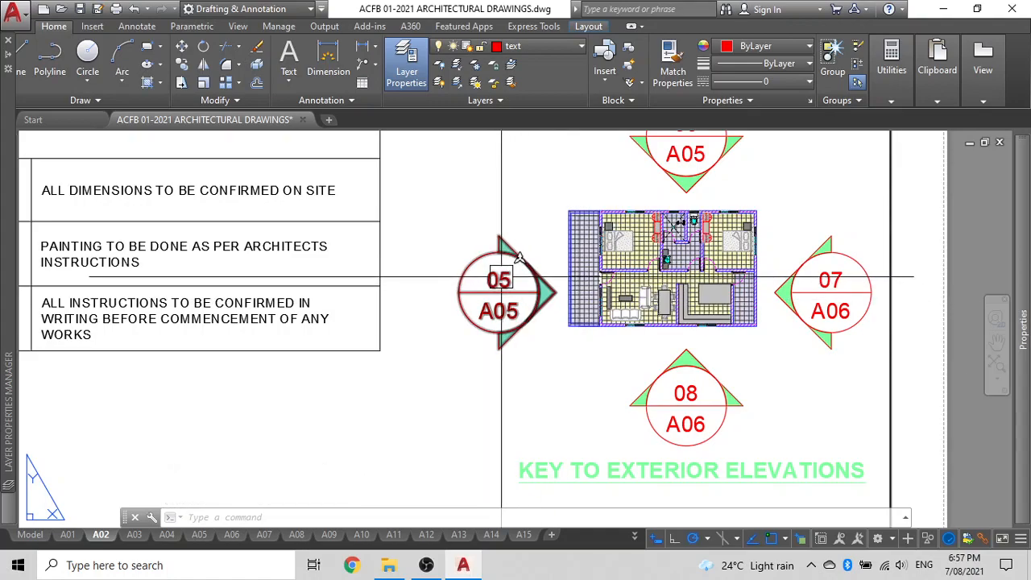
{"action": "scroll", "coordinate": [508, 299], "scroll_direction": "down", "scroll_amount": 5}
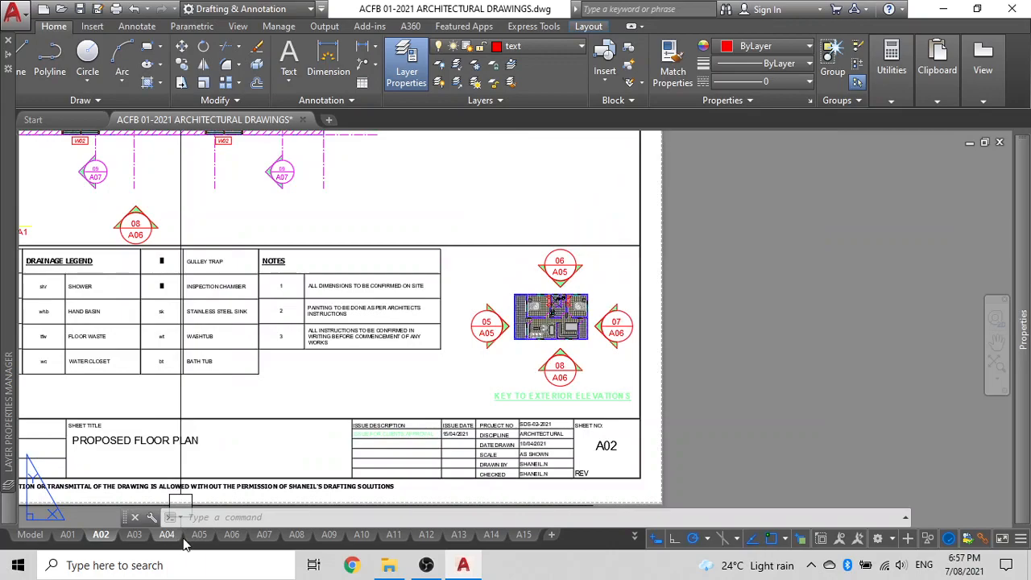
{"action": "left_click", "coordinate": [198, 534]}
{"action": "scroll", "coordinate": [283, 313], "scroll_direction": "up", "scroll_amount": 4}
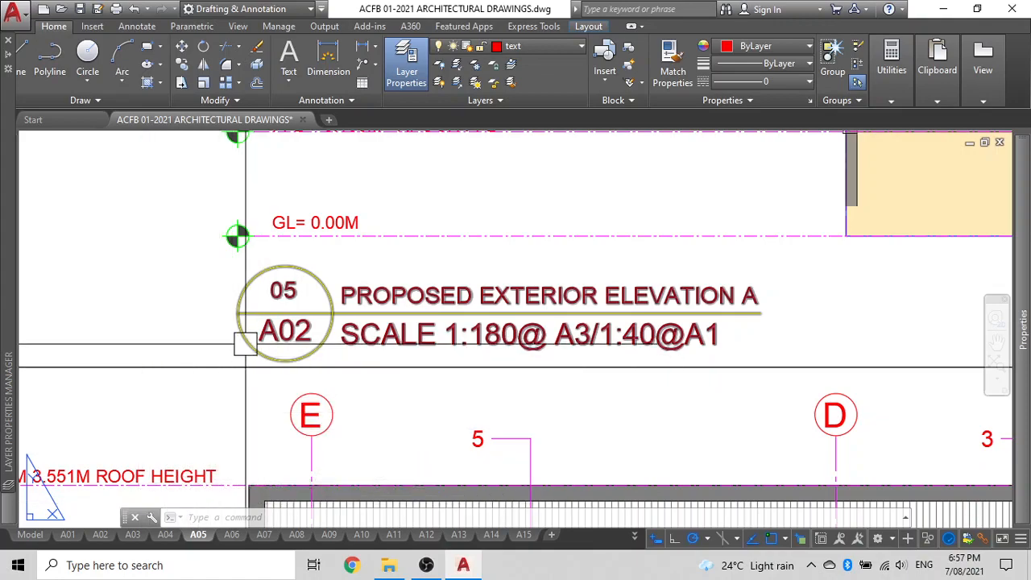
Recheck the exterior elevation key on sheet A02 and return to Proposed Exterior Elevation A on sheet A05
{"action": "left_click", "coordinate": [101, 534]}
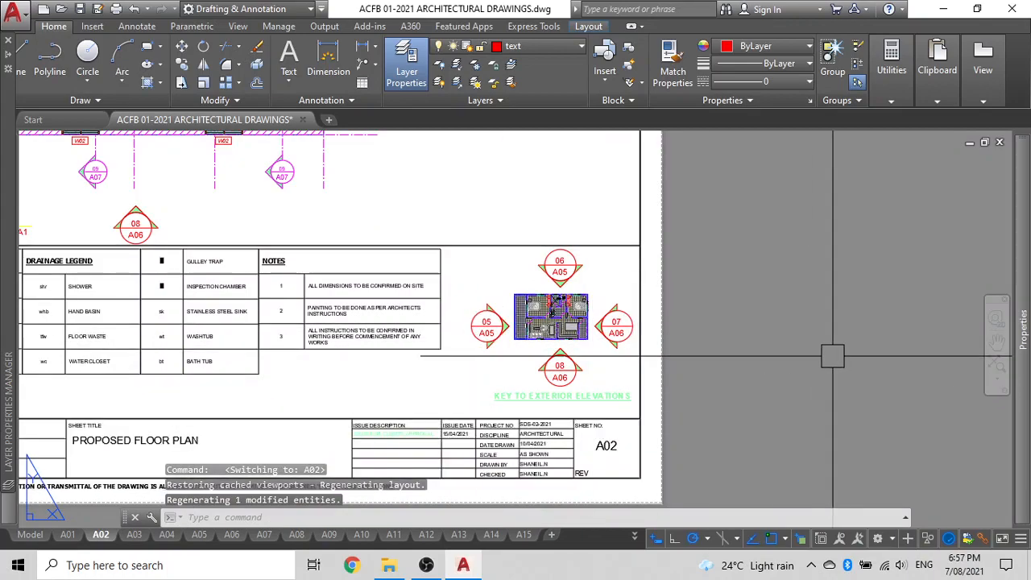
{"action": "left_click", "coordinate": [198, 535]}
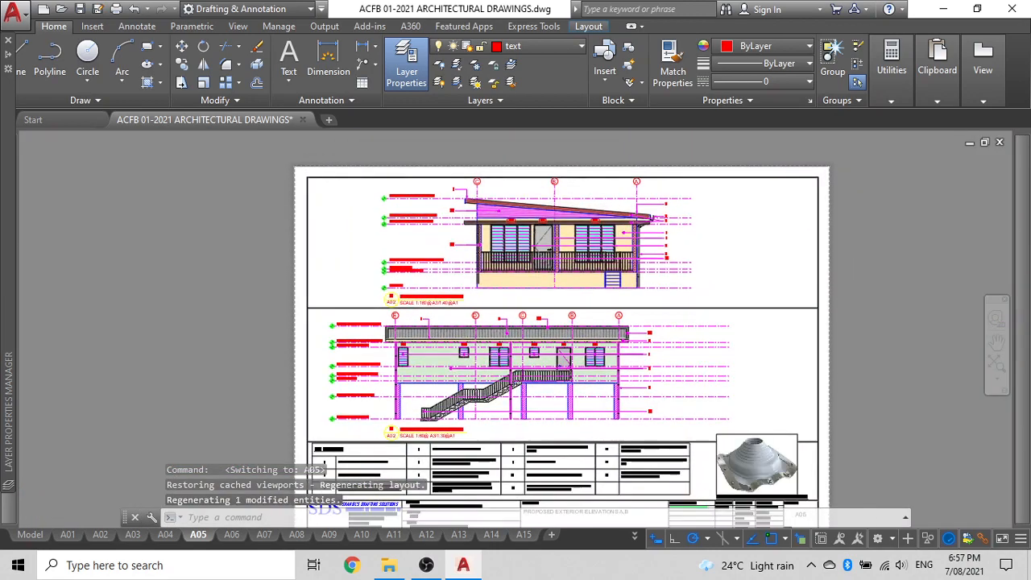
{"action": "scroll", "coordinate": [594, 243], "scroll_direction": "up", "scroll_amount": 4}
{"action": "scroll", "coordinate": [595, 242], "scroll_direction": "down", "scroll_amount": 2}
{"action": "middle_click_drag", "start_coordinate": [592, 251], "coordinate": [560, 261]}
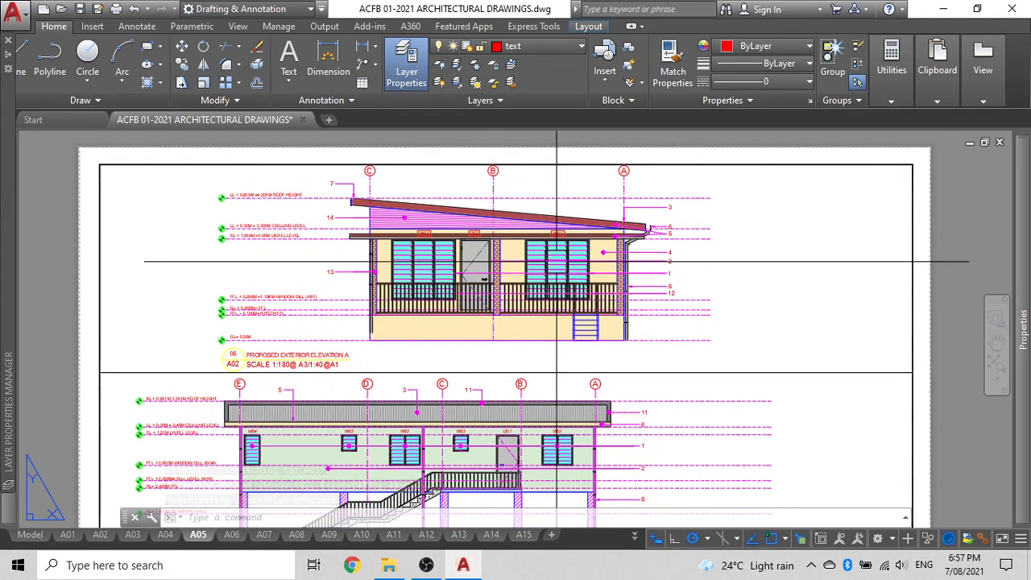
{"action": "left_click", "coordinate": [969, 233]}
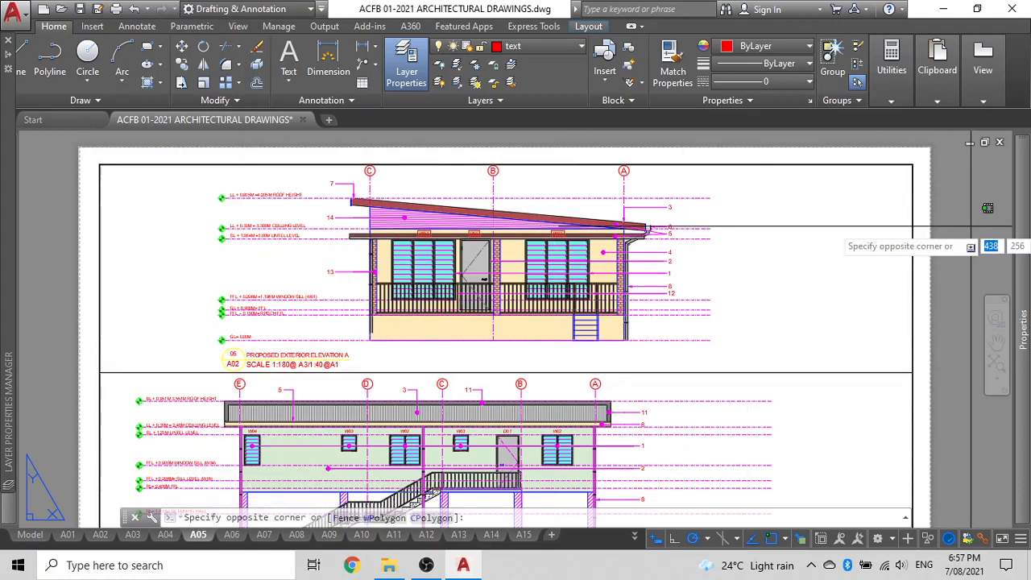
{"action": "key", "text": "Escape"}
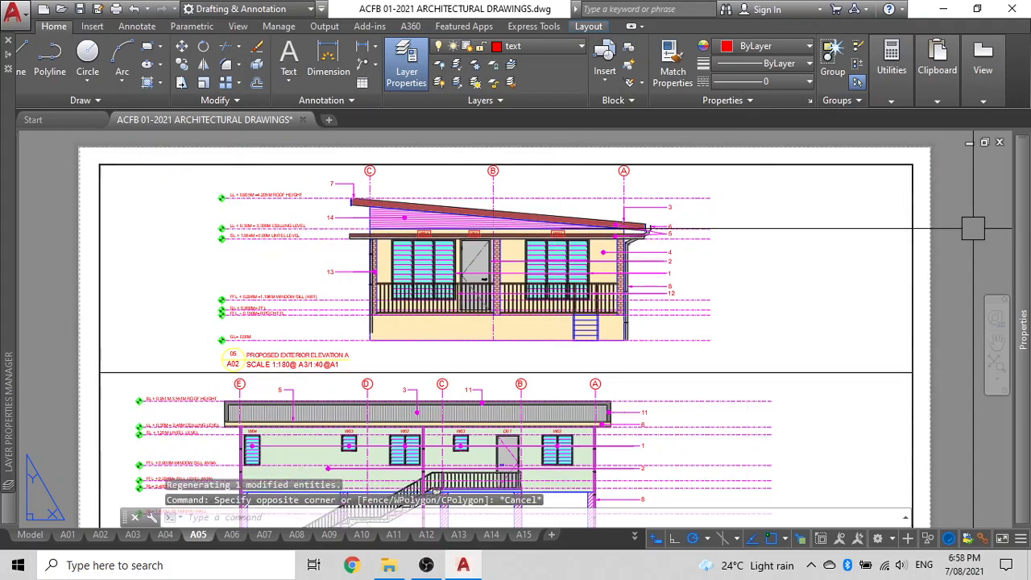
Review sheet A05's plot settings, checking the PDF save location, the available plotters and the ISO full bleed paper sizes
{"action": "key", "text": "ctrl+p"}
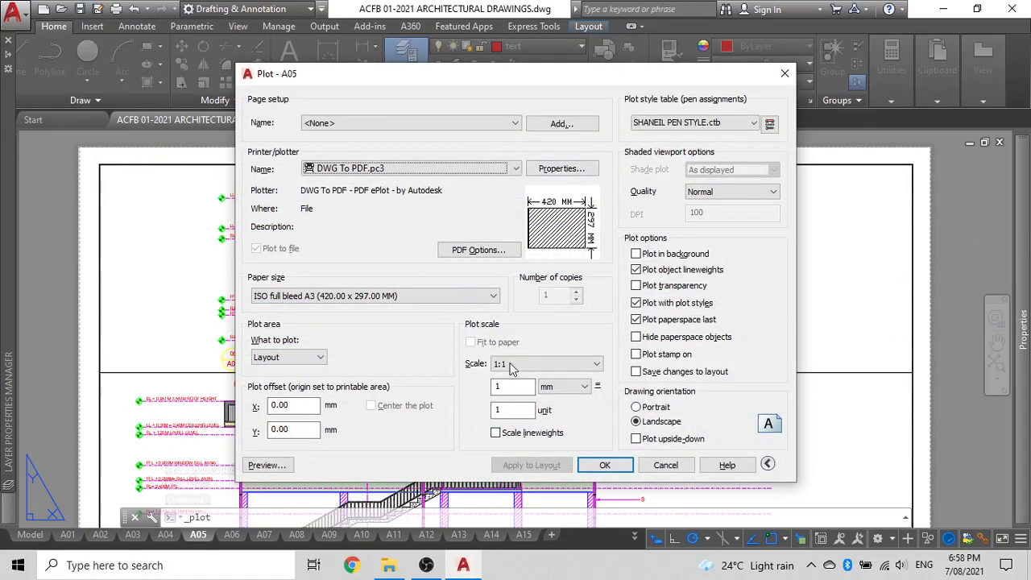
{"action": "left_click", "coordinate": [603, 464]}
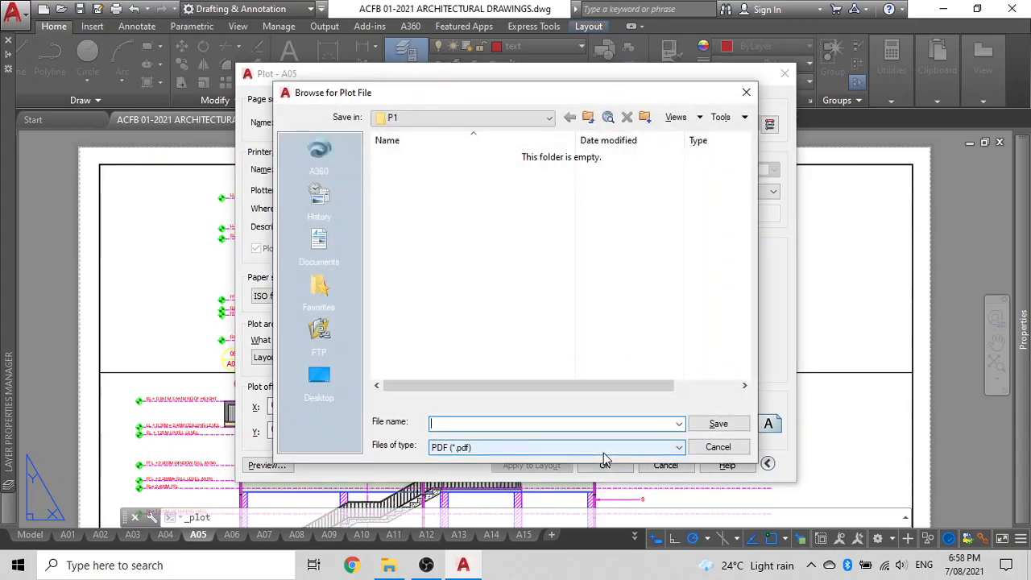
{"action": "left_click", "coordinate": [714, 447]}
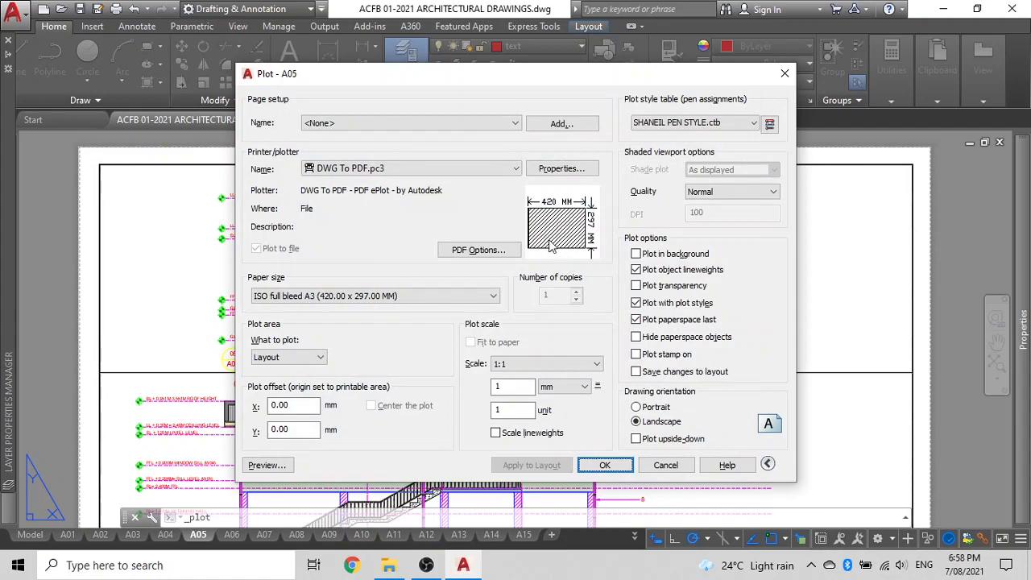
{"action": "left_click", "coordinate": [499, 172]}
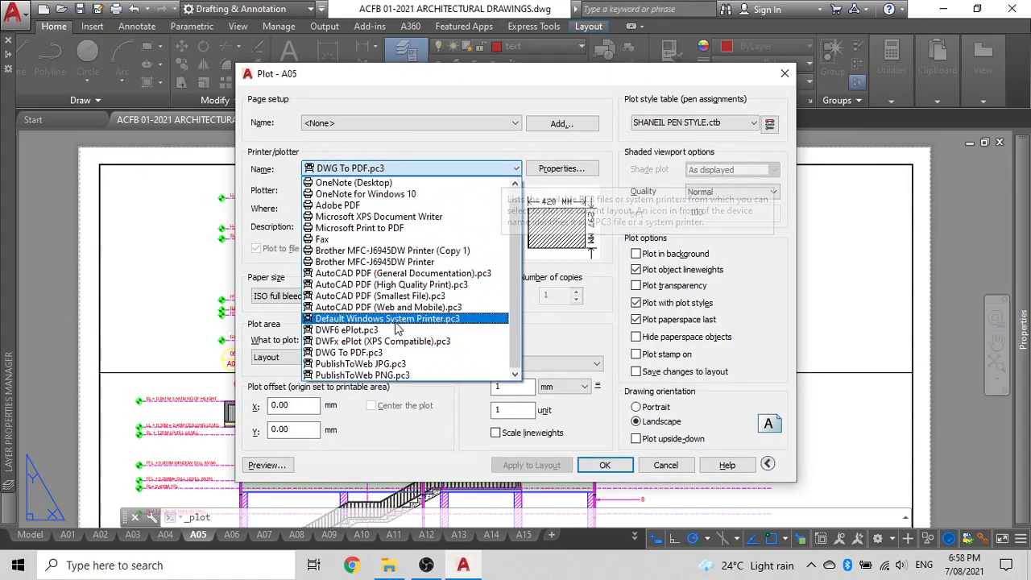
{"action": "left_click", "coordinate": [375, 353]}
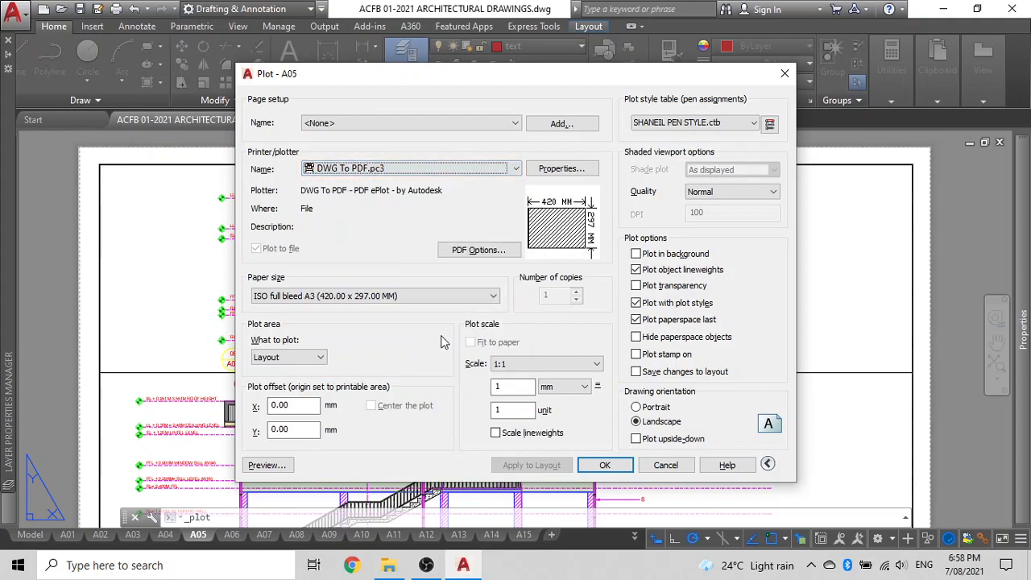
{"action": "left_click", "coordinate": [470, 298]}
{"action": "scroll", "coordinate": [363, 242], "scroll_direction": "up", "scroll_amount": 6}
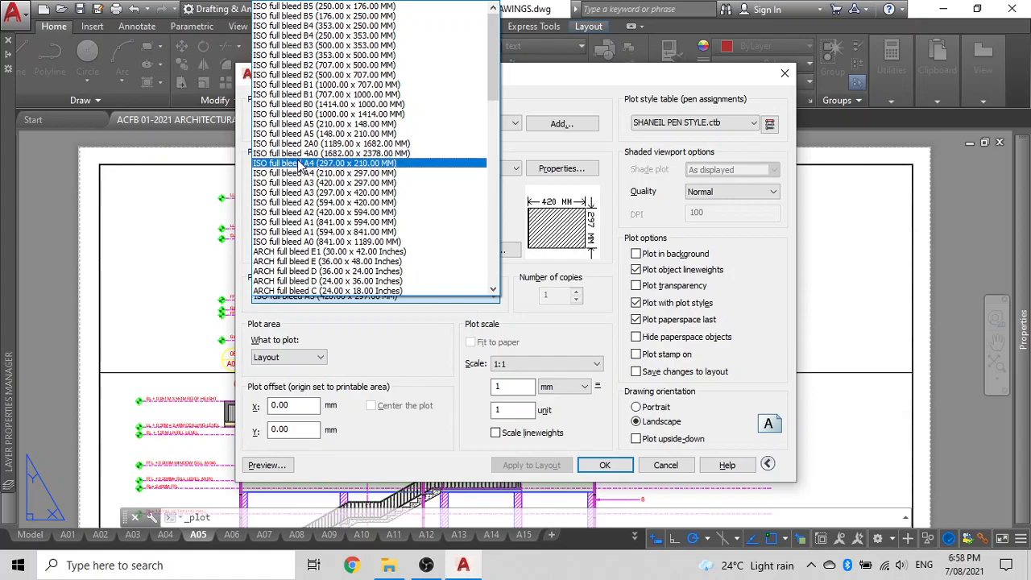
{"action": "left_click", "coordinate": [948, 166]}
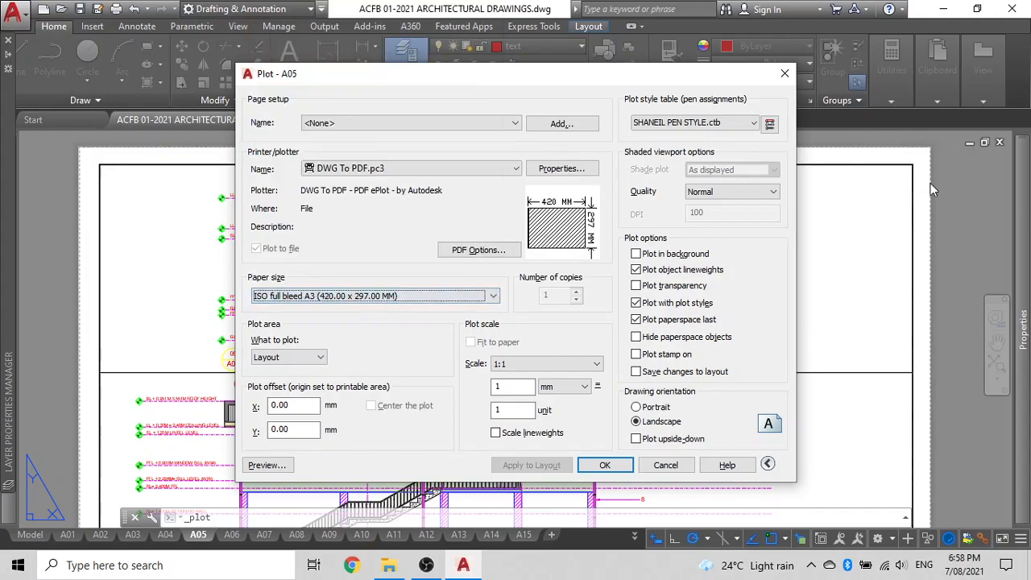
{"action": "left_click", "coordinate": [665, 465]}
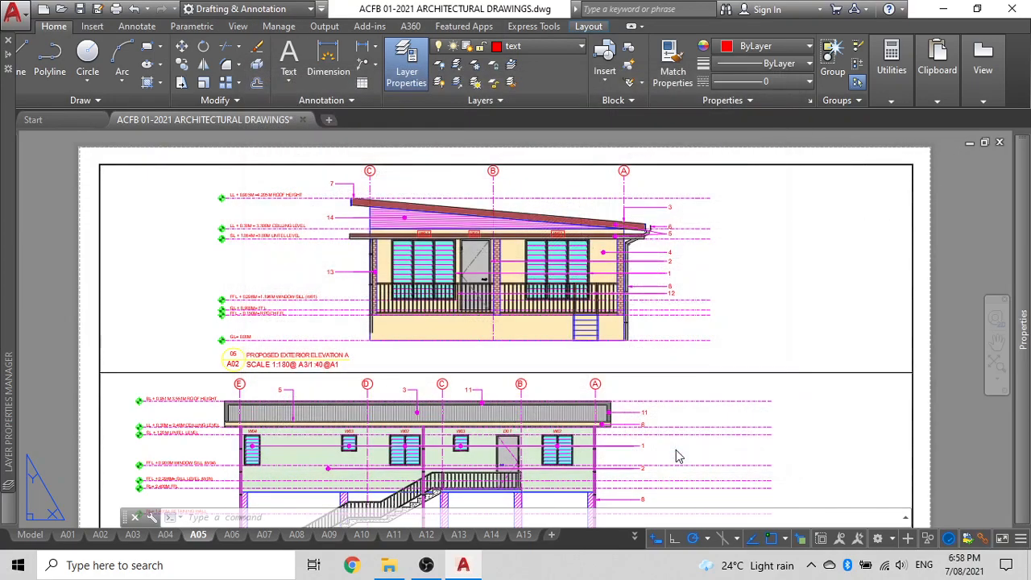
Inspect the gap between sheet A05's border and the dashed printable-area line
{"action": "scroll", "coordinate": [704, 281], "scroll_direction": "up", "scroll_amount": 5}
{"action": "scroll", "coordinate": [754, 213], "scroll_direction": "up", "scroll_amount": 2}
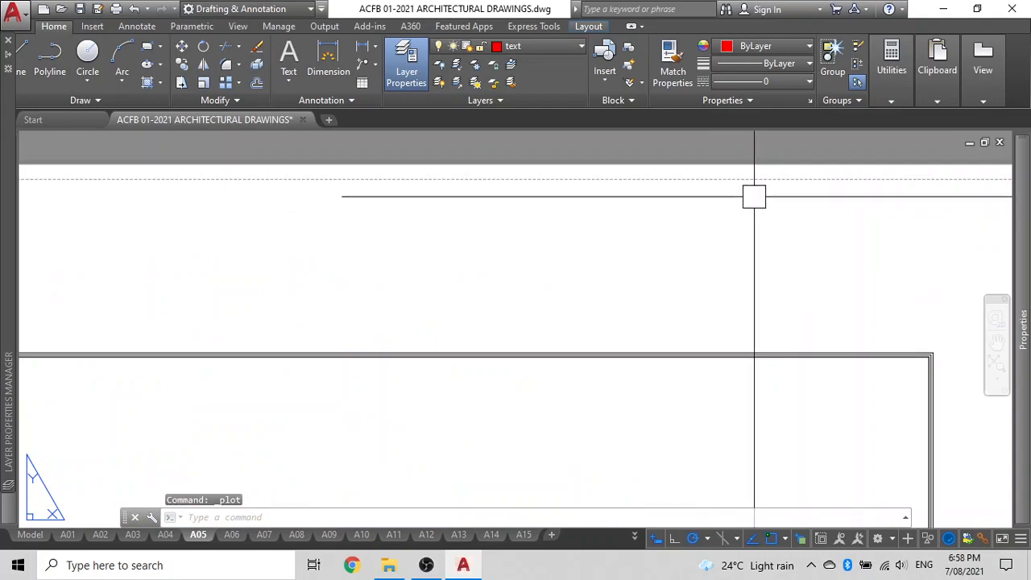
{"action": "scroll", "coordinate": [749, 184], "scroll_direction": "down", "scroll_amount": 2}
{"action": "scroll", "coordinate": [753, 184], "scroll_direction": "up", "scroll_amount": 2}
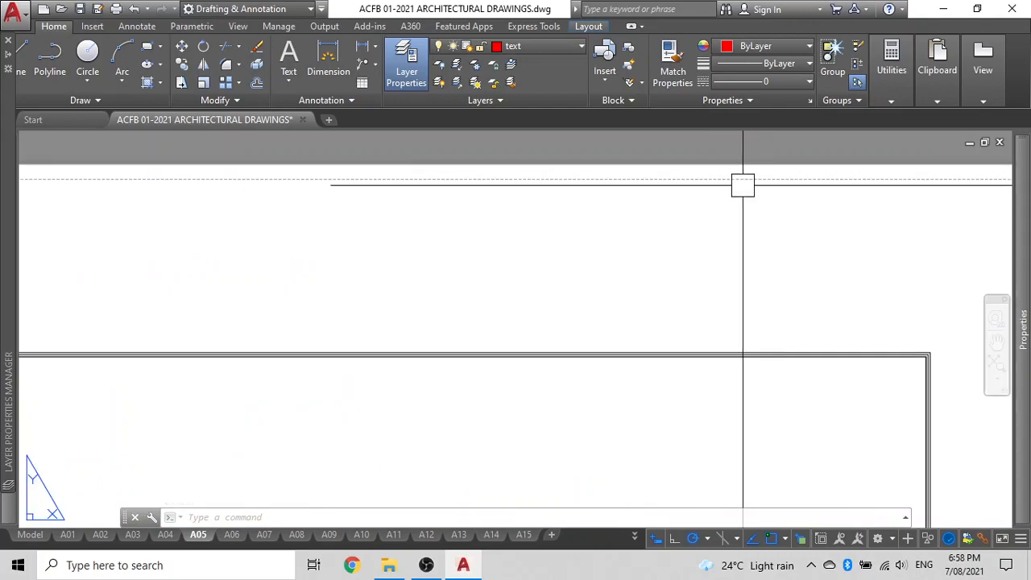
{"action": "scroll", "coordinate": [743, 185], "scroll_direction": "down", "scroll_amount": 6}
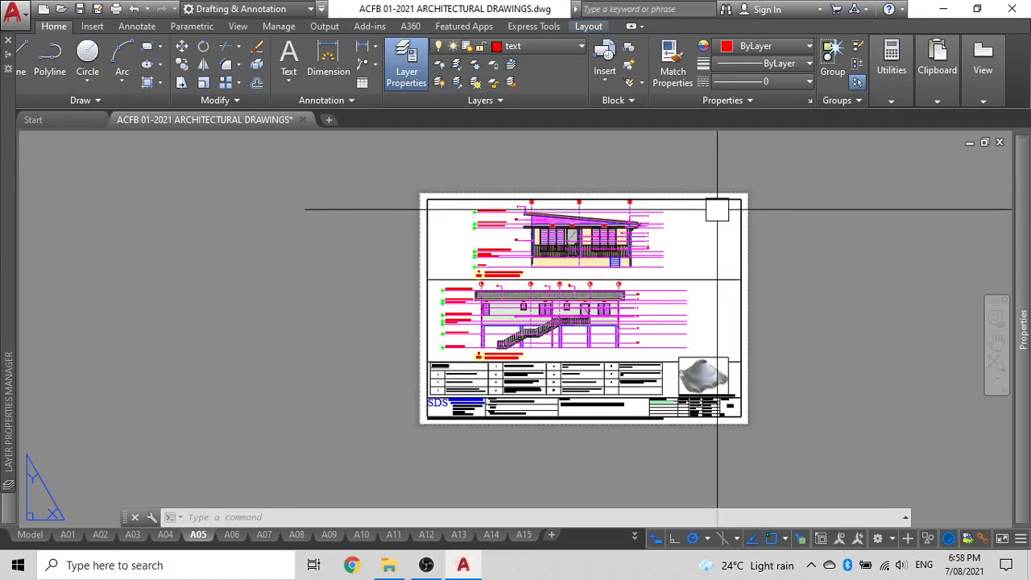
{"action": "middle_click_drag", "start_coordinate": [628, 271], "coordinate": [478, 271]}
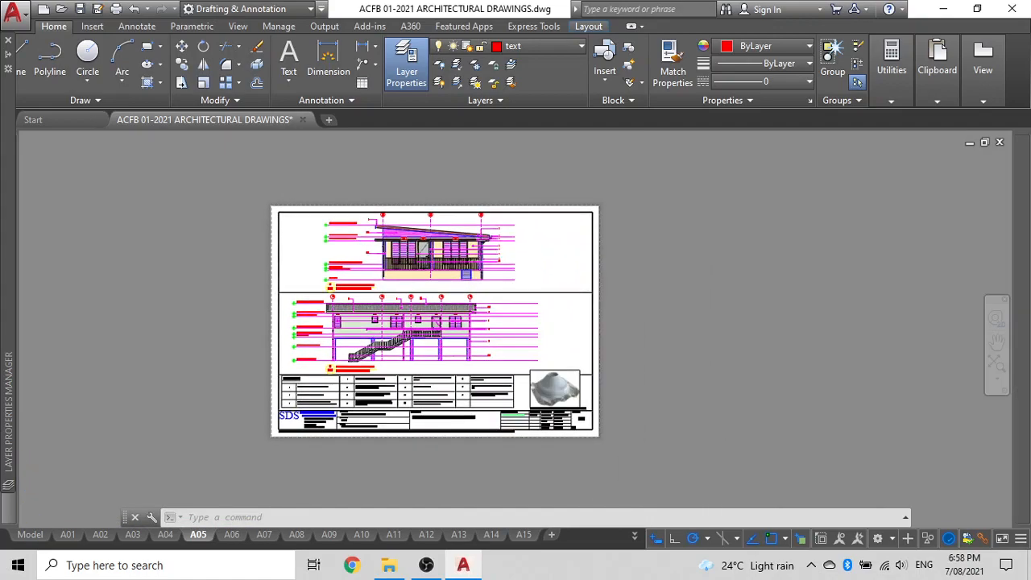
Examine the dektite flashing reference image and the title block on sheet A05
{"action": "scroll", "coordinate": [594, 379], "scroll_direction": "up", "scroll_amount": 8}
{"action": "left_click", "coordinate": [621, 411]}
{"action": "left_click", "coordinate": [433, 352]}
{"action": "scroll", "coordinate": [414, 368], "scroll_direction": "down", "scroll_amount": 4}
{"action": "middle_click_drag", "start_coordinate": [414, 368], "coordinate": [537, 302]}
{"action": "key", "text": "Escape"}
{"action": "scroll", "coordinate": [524, 297], "scroll_direction": "up", "scroll_amount": 2}
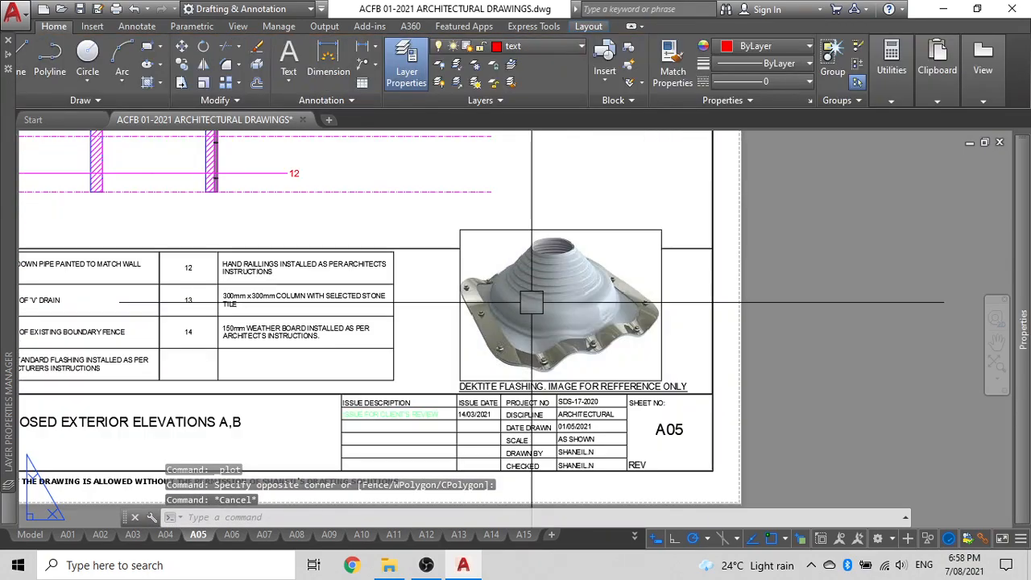
{"action": "left_click", "coordinate": [463, 334]}
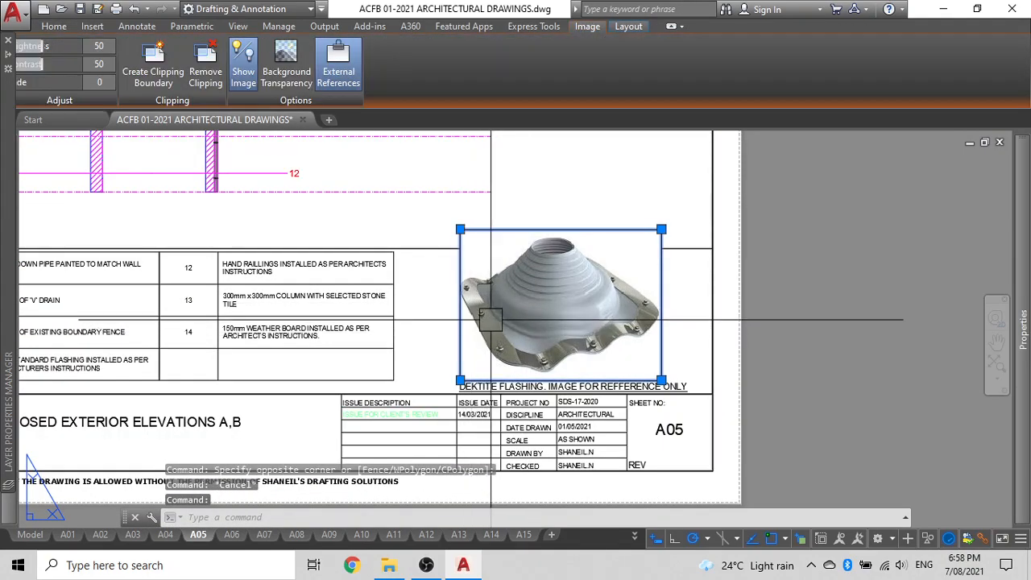
{"action": "key", "text": "Escape"}
{"action": "scroll", "coordinate": [501, 309], "scroll_direction": "down", "scroll_amount": 4}
{"action": "scroll", "coordinate": [510, 303], "scroll_direction": "up", "scroll_amount": 2}
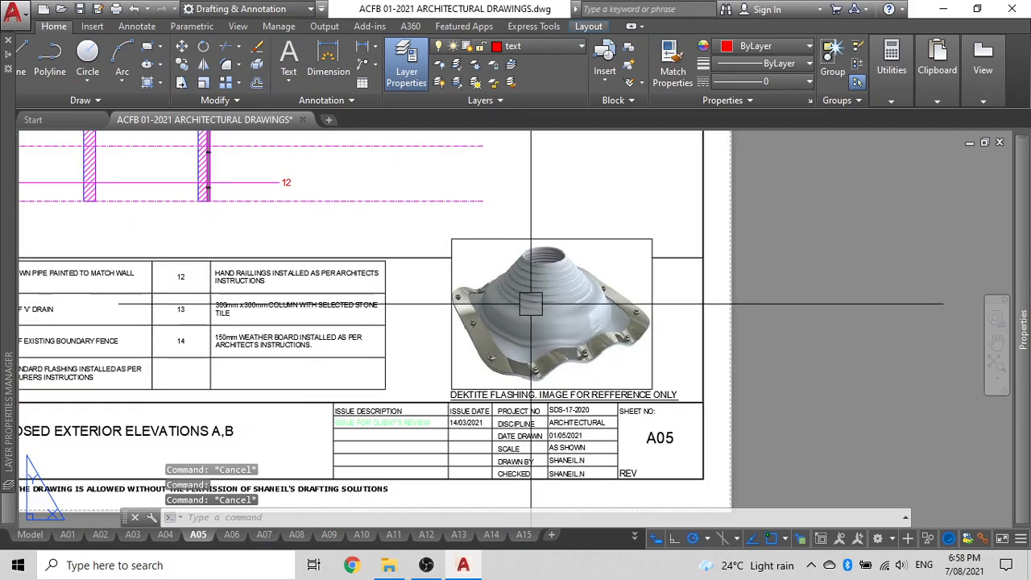
{"action": "scroll", "coordinate": [544, 303], "scroll_direction": "down", "scroll_amount": 2}
{"action": "key", "text": "Escape"}
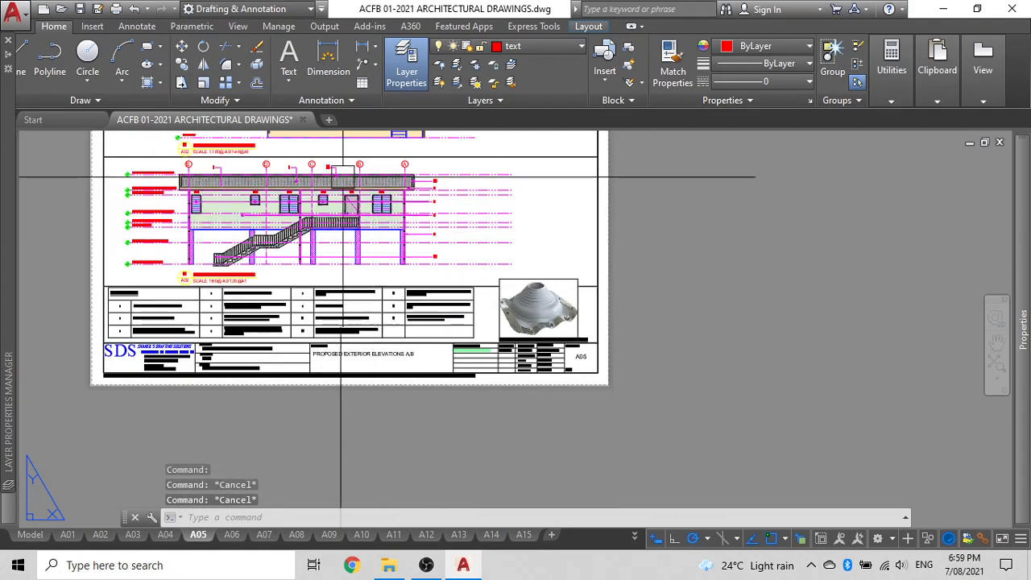
Plot the A05 layout to PDF on ISO full bleed A3 at 1:1, saving it as A1 in the P1 folder
{"action": "middle_click_drag", "start_coordinate": [322, 248], "coordinate": [326, 301]}
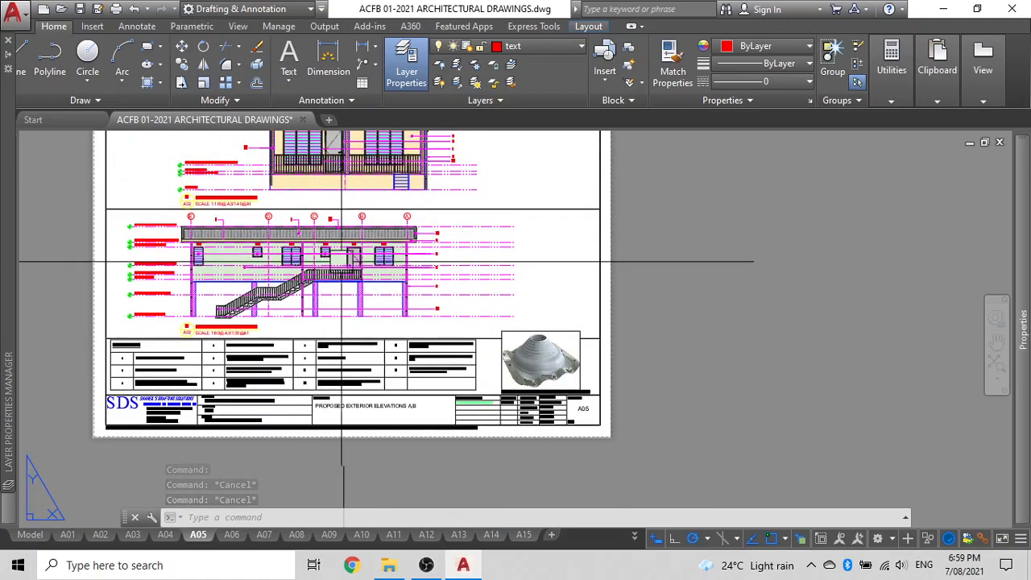
{"action": "scroll", "coordinate": [724, 451], "scroll_direction": "down", "scroll_amount": 2}
{"action": "scroll", "coordinate": [493, 306], "scroll_direction": "up", "scroll_amount": 2}
{"action": "scroll", "coordinate": [497, 307], "scroll_direction": "down", "scroll_amount": 2}
{"action": "mouse_move", "coordinate": [497, 298]}
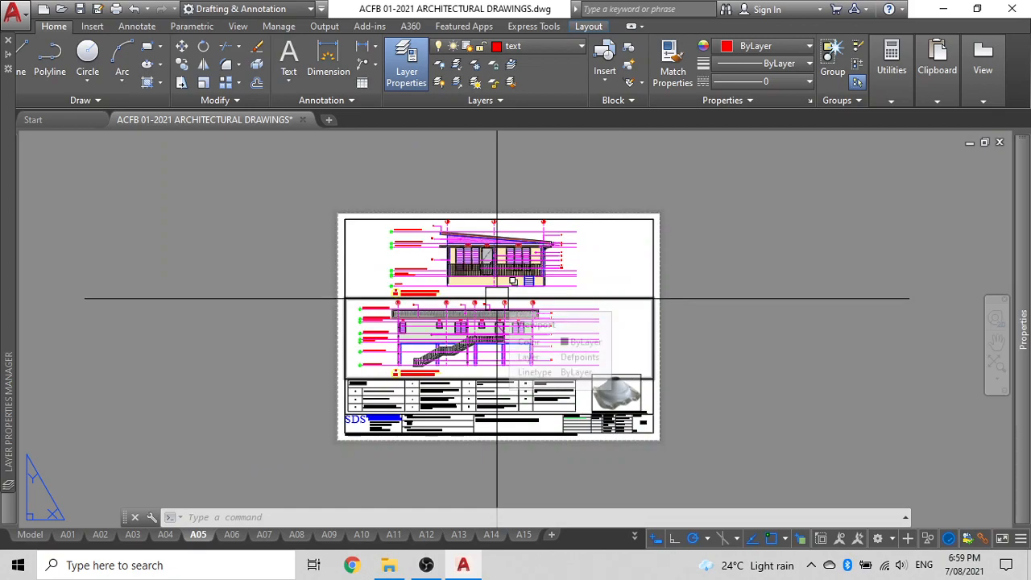
{"action": "key", "text": "ctrl+p"}
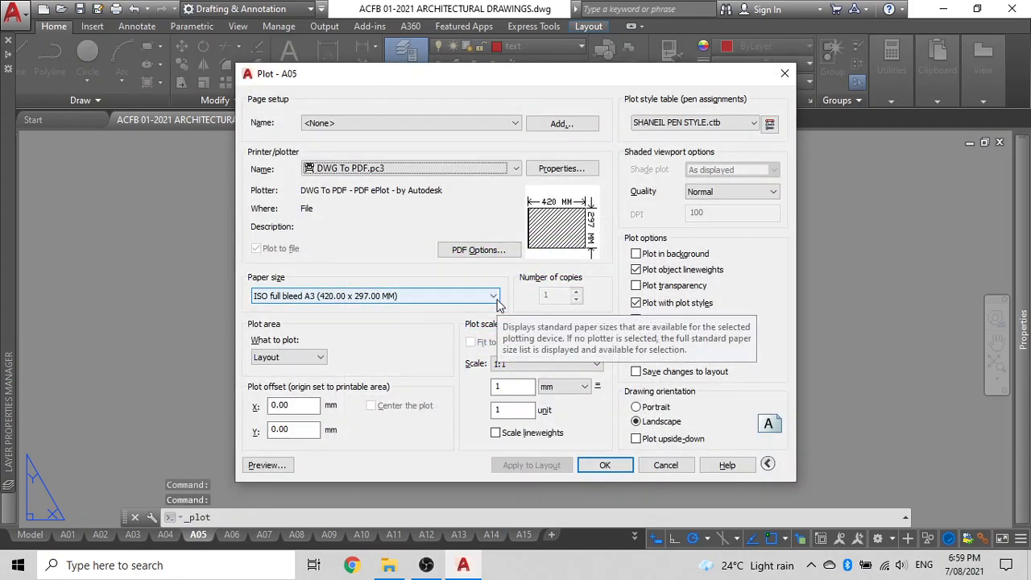
{"action": "left_click", "coordinate": [604, 467]}
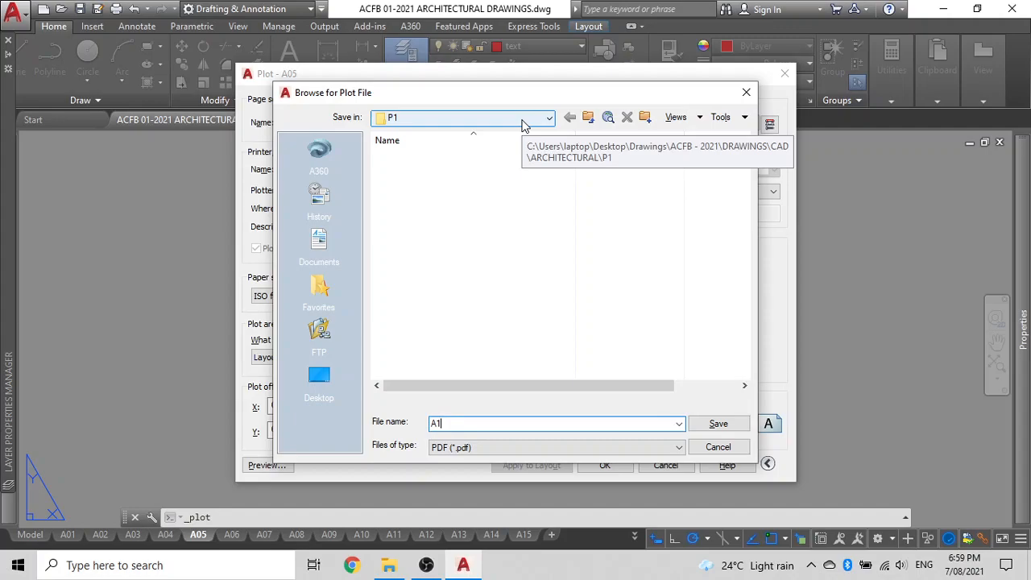
{"action": "left_click", "coordinate": [732, 423]}
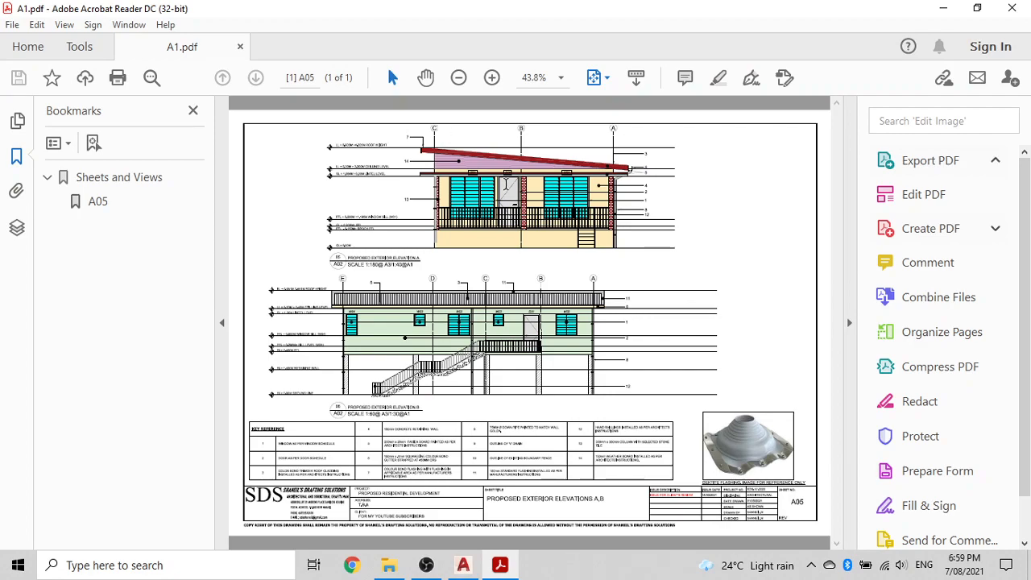
Examine the coloured elevations and numbered callouts in the plotted A1.pdf
{"action": "scroll", "coordinate": [506, 185], "scroll_direction": "up", "scroll_amount": 3, "text": "ctrl"}
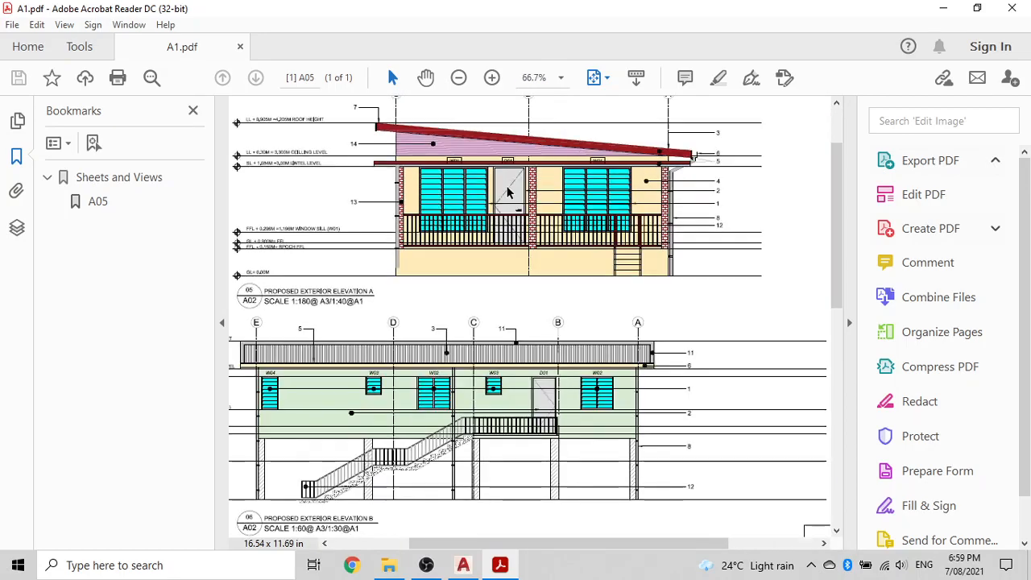
{"action": "scroll", "coordinate": [485, 205], "scroll_direction": "down", "scroll_amount": 1}
{"action": "scroll", "coordinate": [485, 205], "scroll_direction": "down", "scroll_amount": 2, "text": "ctrl"}
{"action": "scroll", "coordinate": [484, 205], "scroll_direction": "up", "scroll_amount": 2, "text": "ctrl"}
{"action": "scroll", "coordinate": [484, 206], "scroll_direction": "down", "scroll_amount": 1, "text": "ctrl"}
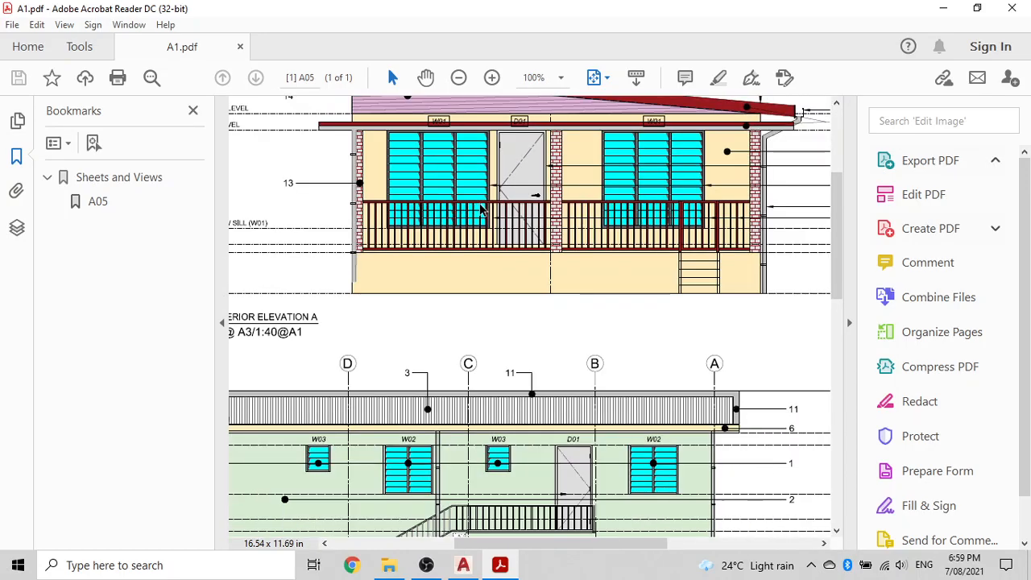
{"action": "scroll", "coordinate": [482, 205], "scroll_direction": "down", "scroll_amount": 2}
{"action": "scroll", "coordinate": [480, 203], "scroll_direction": "up", "scroll_amount": 4}
{"action": "scroll", "coordinate": [480, 203], "scroll_direction": "up", "scroll_amount": 2}
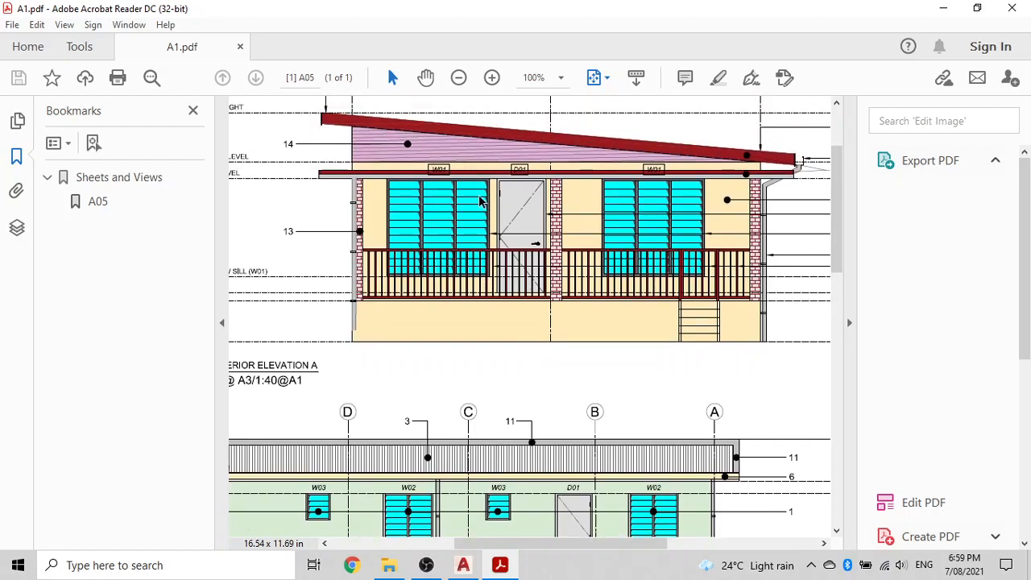
Check the PDF's level labels, key reference table, dektite flashing image and title block, and return to the drawing
{"action": "mouse_move", "coordinate": [659, 547]}
{"action": "left_mouse_down"}
{"action": "mouse_move", "coordinate": [759, 564]}
{"action": "mouse_move", "coordinate": [530, 566]}
{"action": "left_mouse_up"}
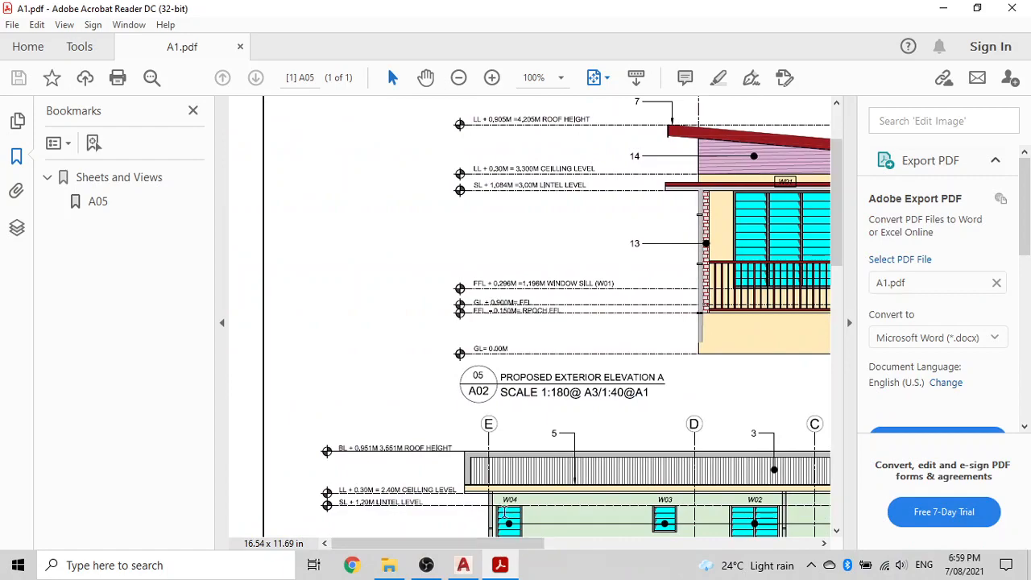
{"action": "scroll", "coordinate": [618, 388], "scroll_direction": "up", "scroll_amount": 2}
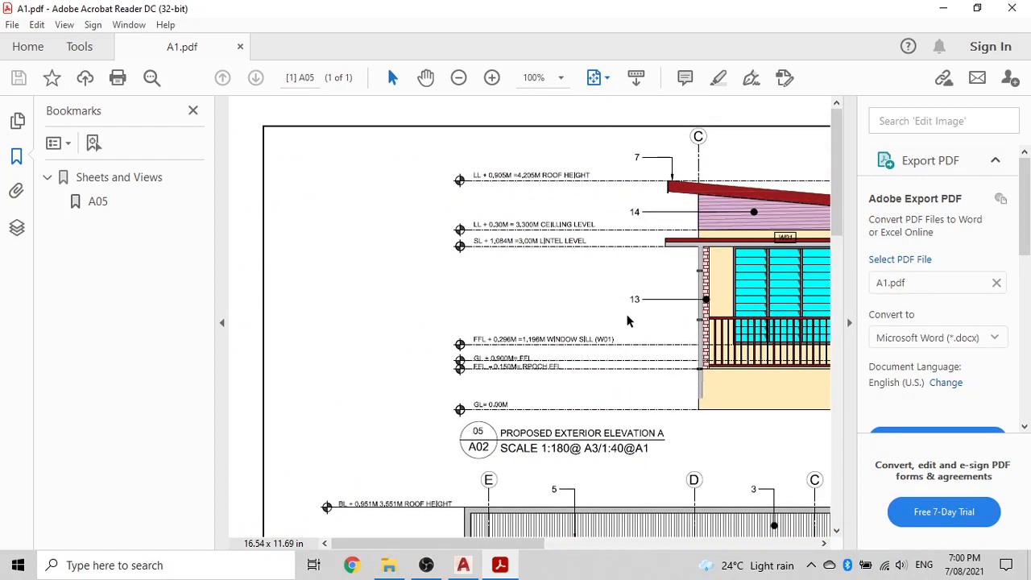
{"action": "scroll", "coordinate": [628, 320], "scroll_direction": "down", "scroll_amount": 5}
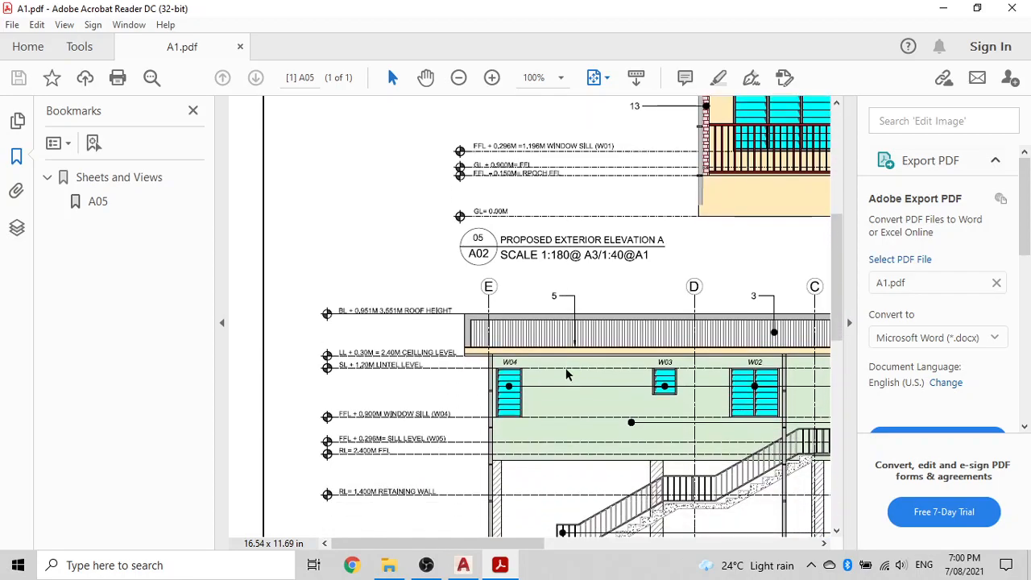
{"action": "scroll", "coordinate": [566, 374], "scroll_direction": "down", "scroll_amount": 2}
{"action": "left_click_drag", "start_coordinate": [497, 541], "coordinate": [773, 560]}
{"action": "scroll", "coordinate": [531, 322], "scroll_direction": "down", "scroll_amount": 5}
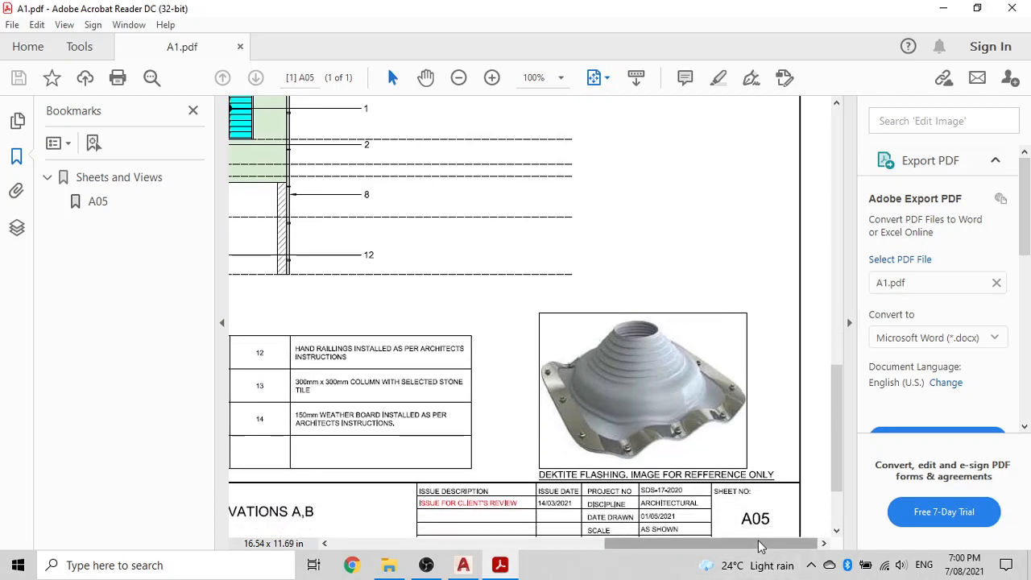
{"action": "left_click_drag", "start_coordinate": [752, 544], "coordinate": [479, 538]}
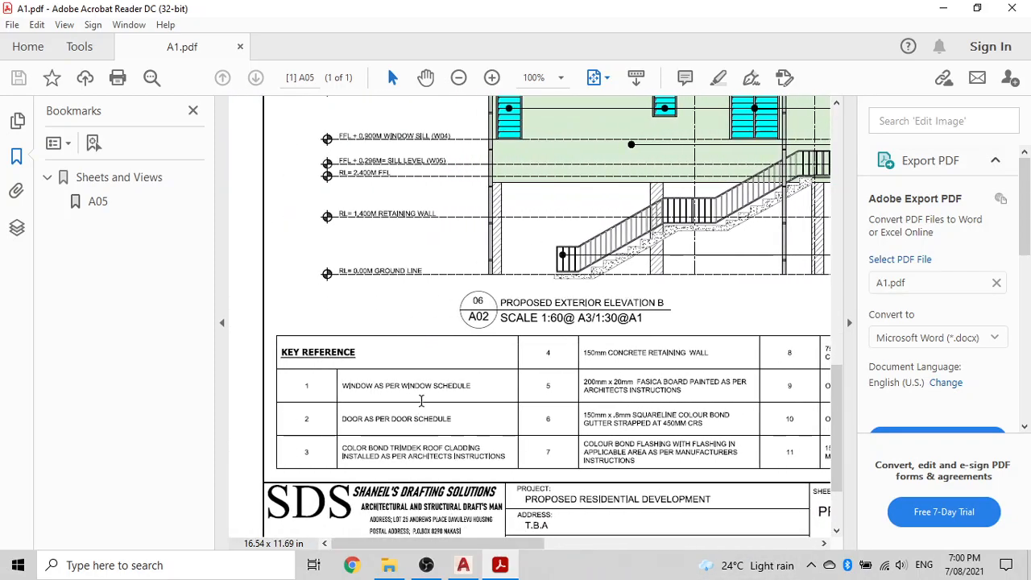
{"action": "scroll", "coordinate": [472, 326], "scroll_direction": "up", "scroll_amount": 3}
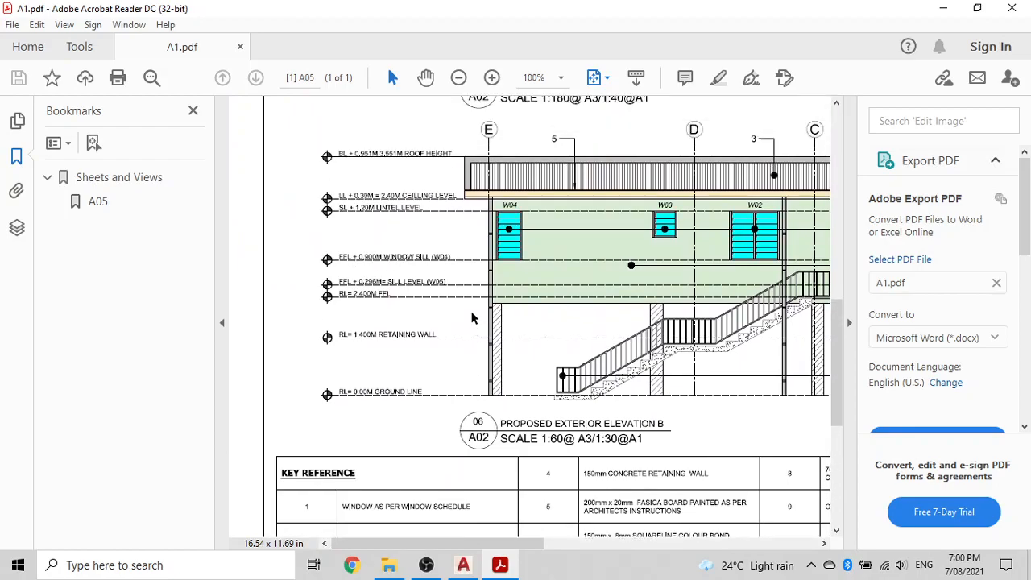
{"action": "scroll", "coordinate": [472, 318], "scroll_direction": "up", "scroll_amount": 9}
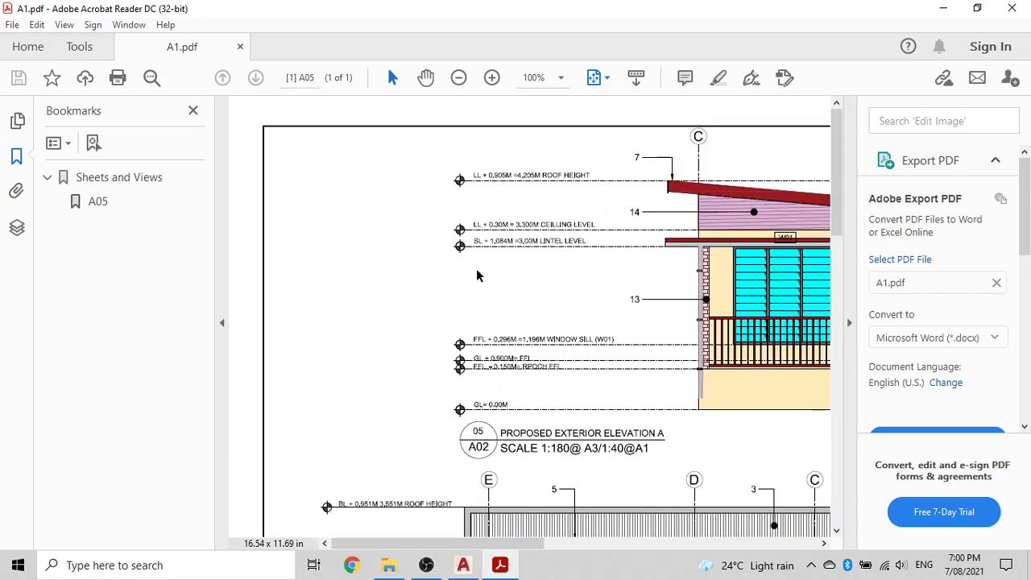
{"action": "left_click", "coordinate": [1011, 8]}
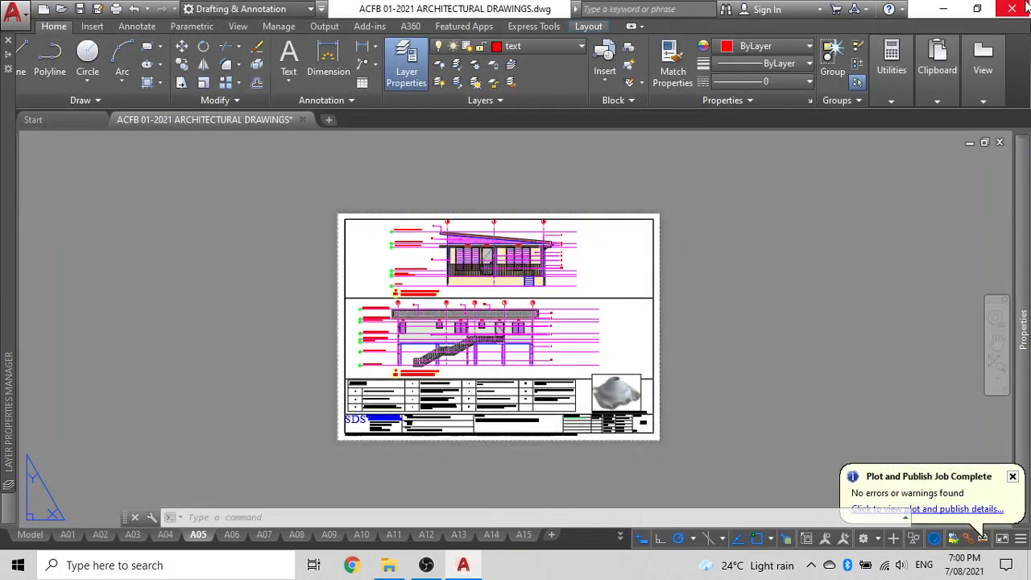
Start the PUBLISH command and remove the Model sheet from the list of sheets to publish
{"action": "left_click", "coordinate": [789, 297]}
{"action": "left_click", "coordinate": [773, 396]}
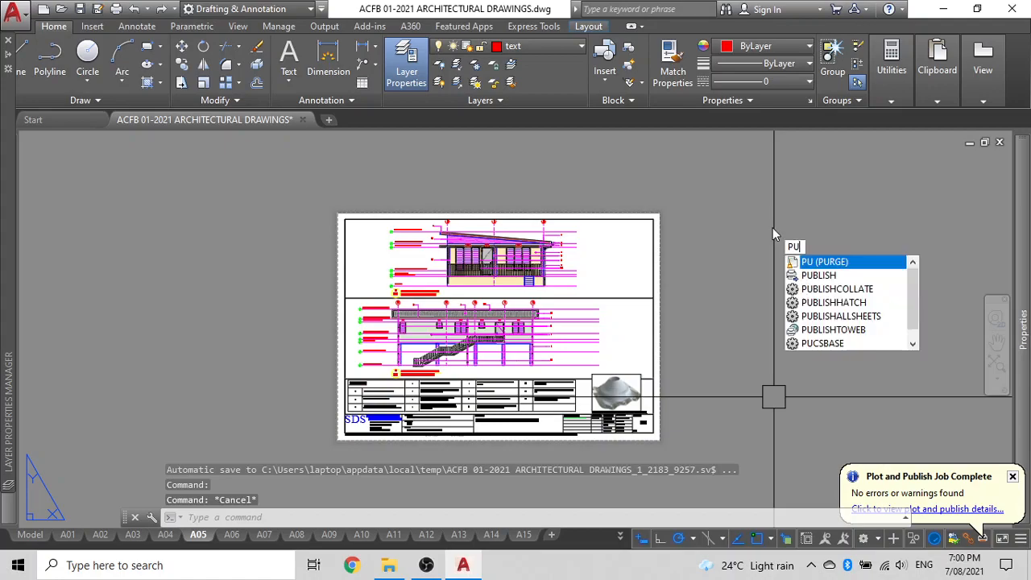
{"action": "type", "text": "PUBLISH"}
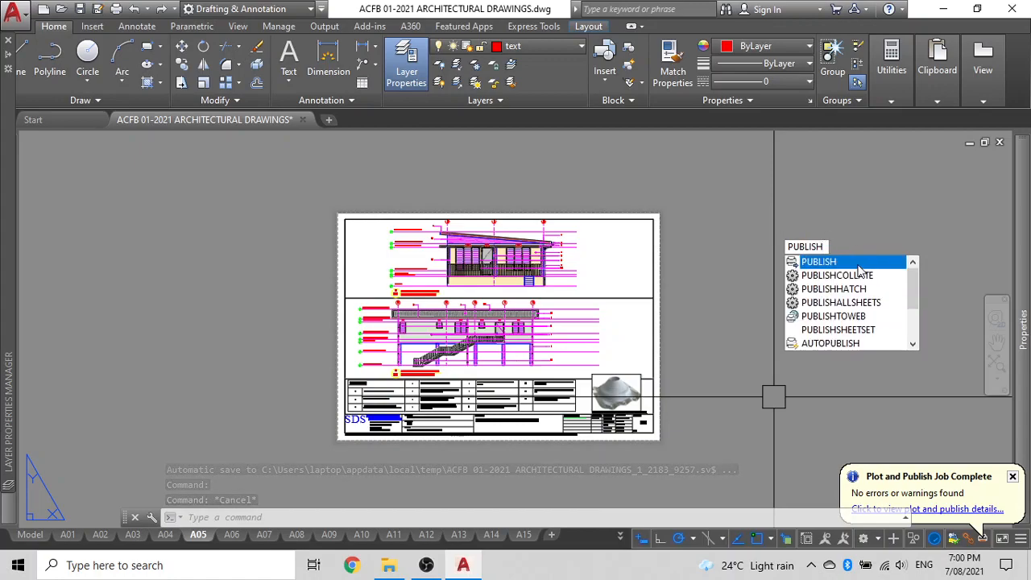
{"action": "key", "text": "Return"}
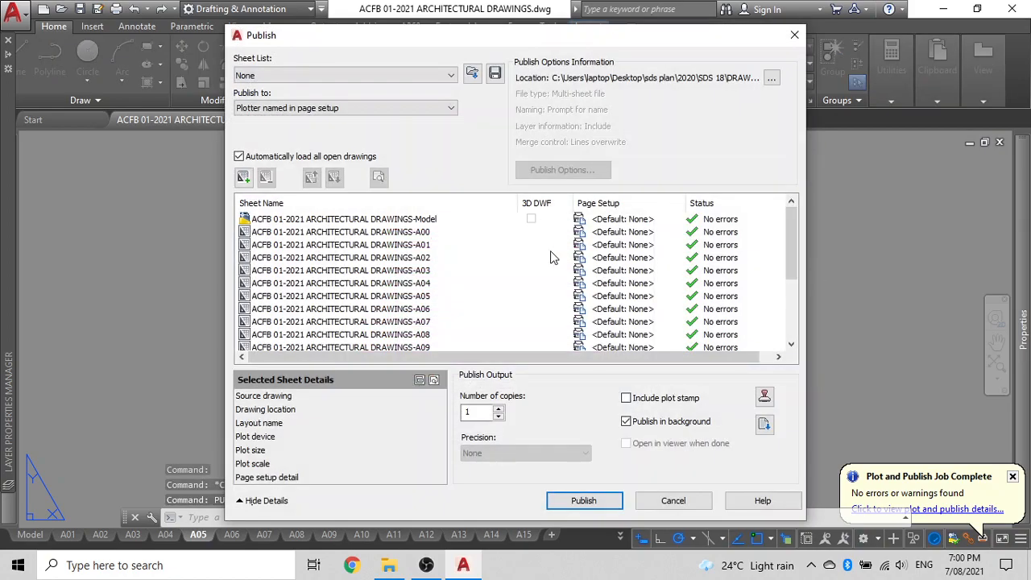
{"action": "scroll", "coordinate": [459, 254], "scroll_direction": "down", "scroll_amount": 3}
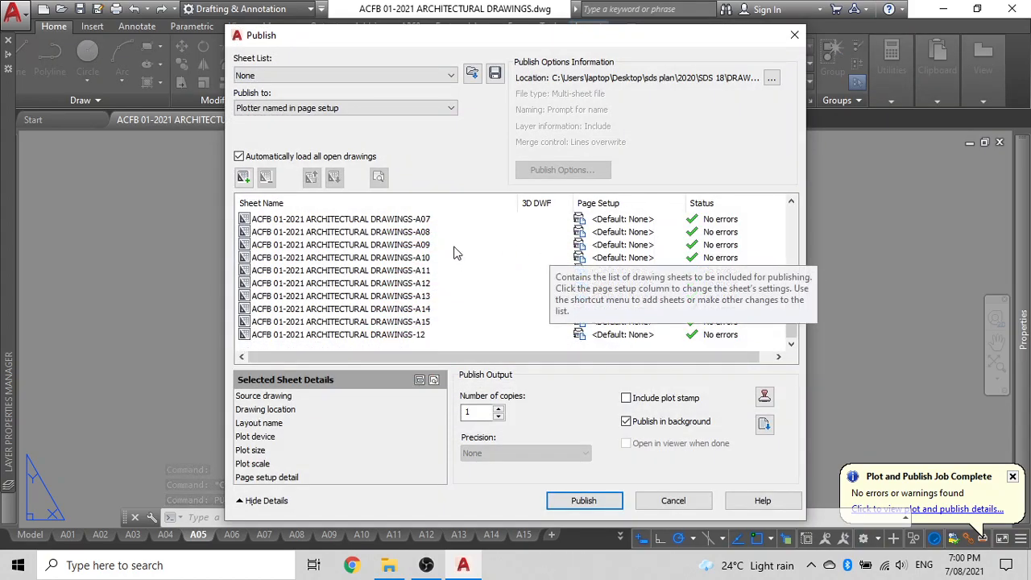
{"action": "scroll", "coordinate": [423, 322], "scroll_direction": "up", "scroll_amount": 3}
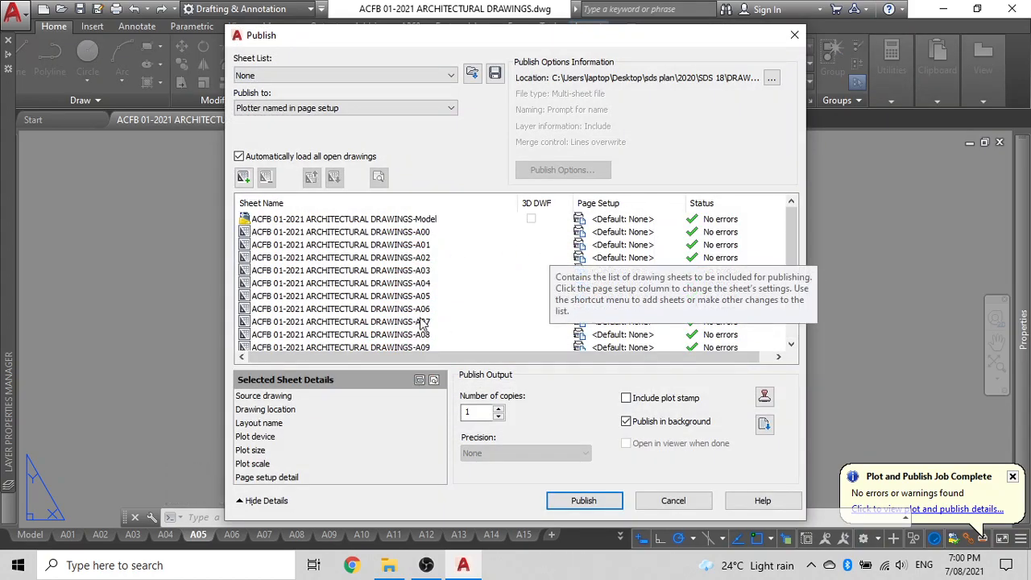
{"action": "left_click", "coordinate": [429, 226]}
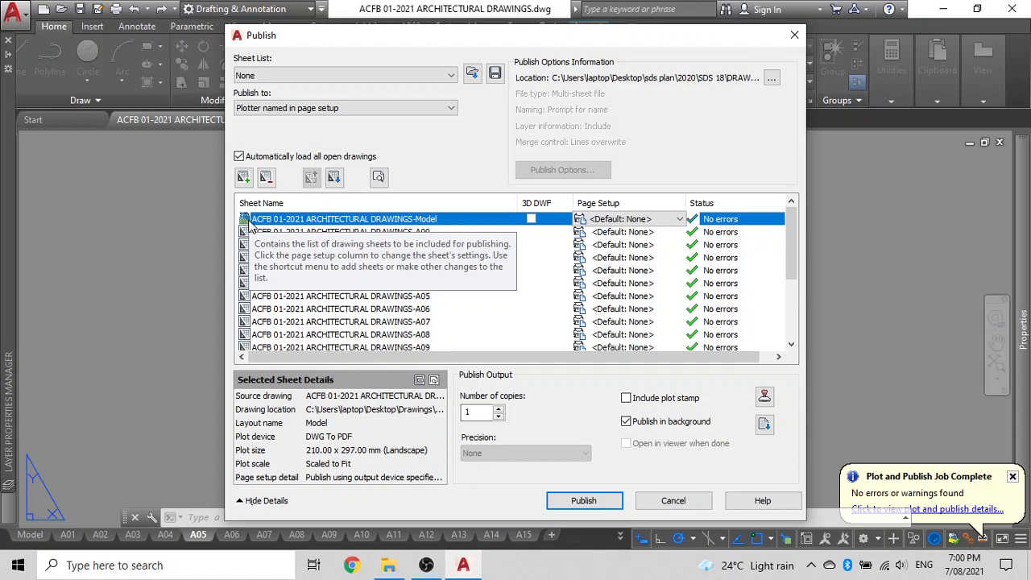
{"action": "key", "text": "Delete"}
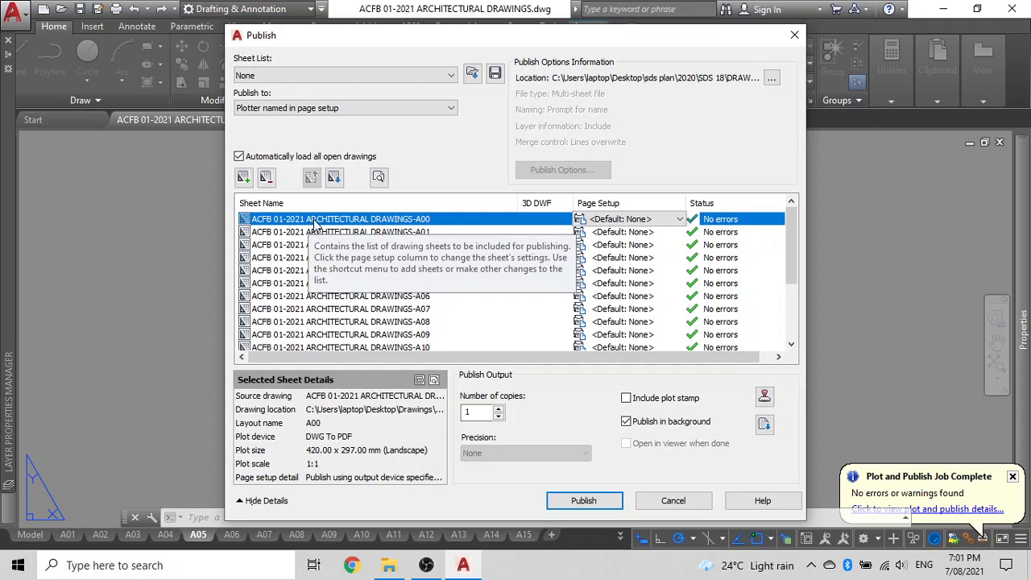
Remove sheets A07 through A15 and sheet 12 from the publish list, keeping A00 to A06
{"action": "left_click", "coordinate": [416, 296]}
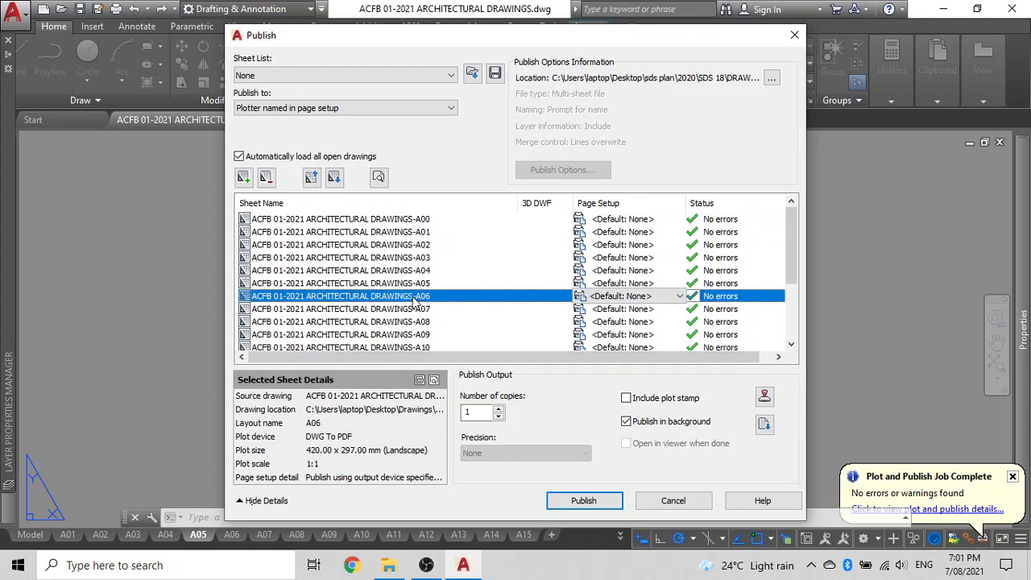
{"action": "scroll", "coordinate": [323, 294], "scroll_direction": "down", "scroll_amount": 3}
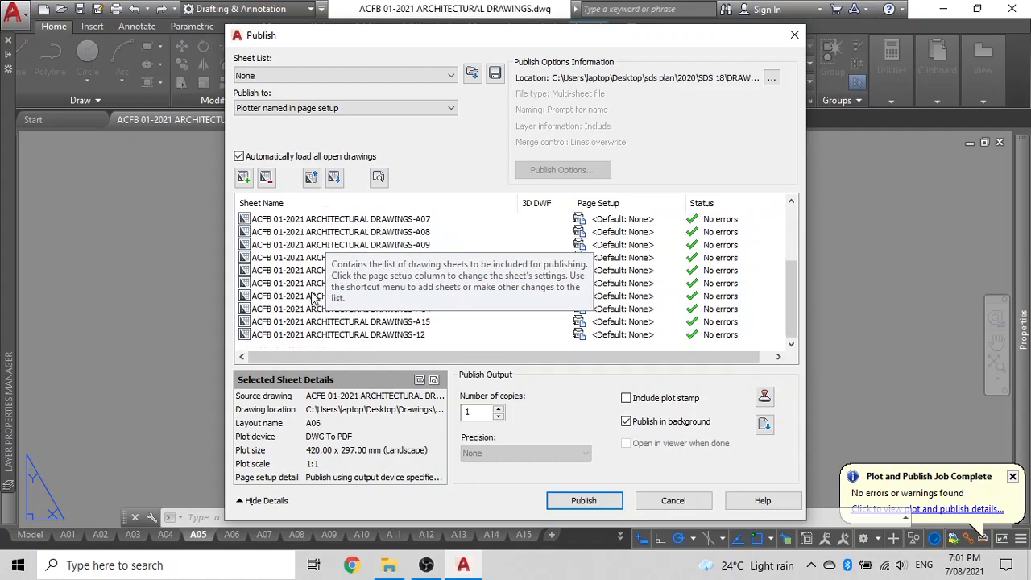
{"action": "left_click", "coordinate": [290, 337]}
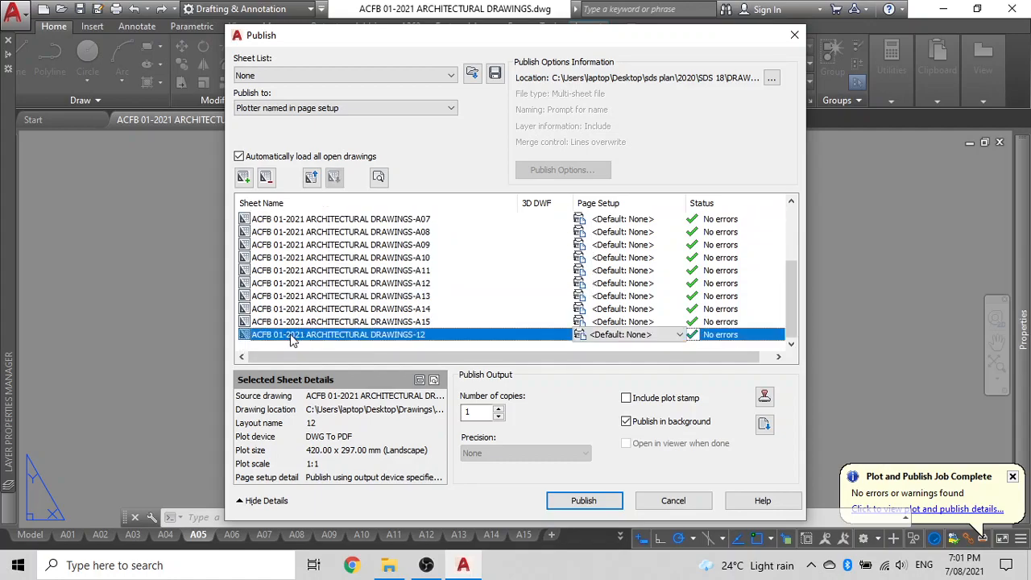
{"action": "key", "text": "Delete"}
{"action": "key", "text": "Delete"}
{"action": "key", "text": "Delete"}
{"action": "key", "text": "Delete"}
{"action": "key", "text": "Delete"}
{"action": "key", "text": "Delete"}
{"action": "key", "text": "Delete"}
{"action": "key", "text": "Delete"}
{"action": "key", "text": "Delete"}
{"action": "key", "text": "Delete"}
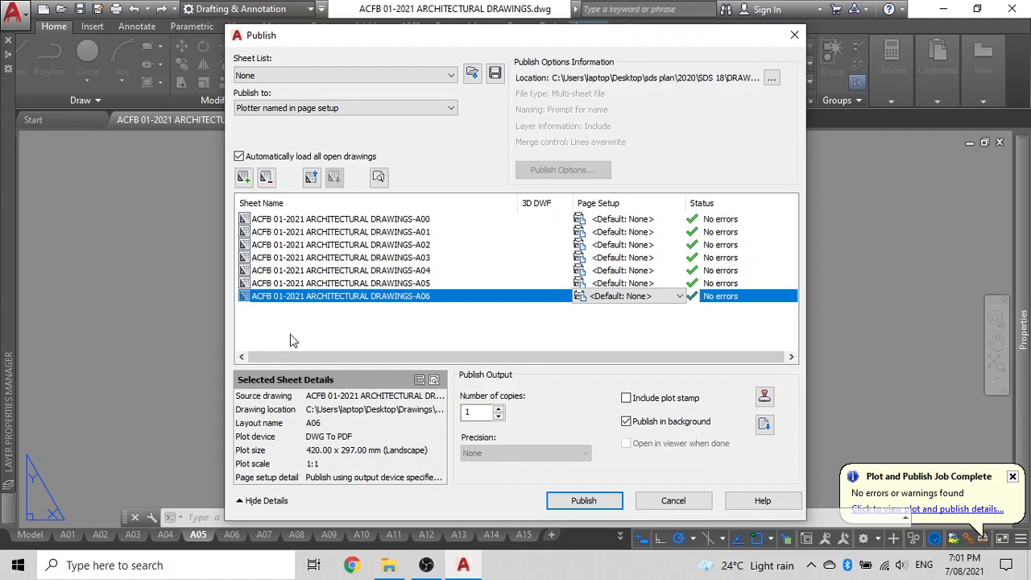
Select sheets A01, A03 and A05, try to save the sheet list, and publish the A00 to A06 list in the background
{"action": "left_click", "coordinate": [336, 232]}
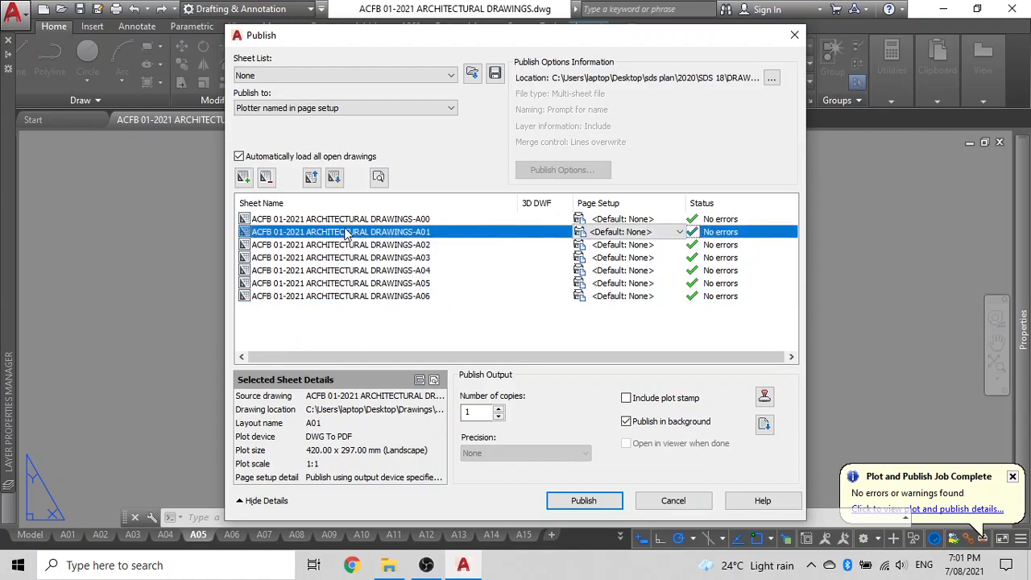
{"action": "left_click", "coordinate": [347, 258], "text": "ctrl"}
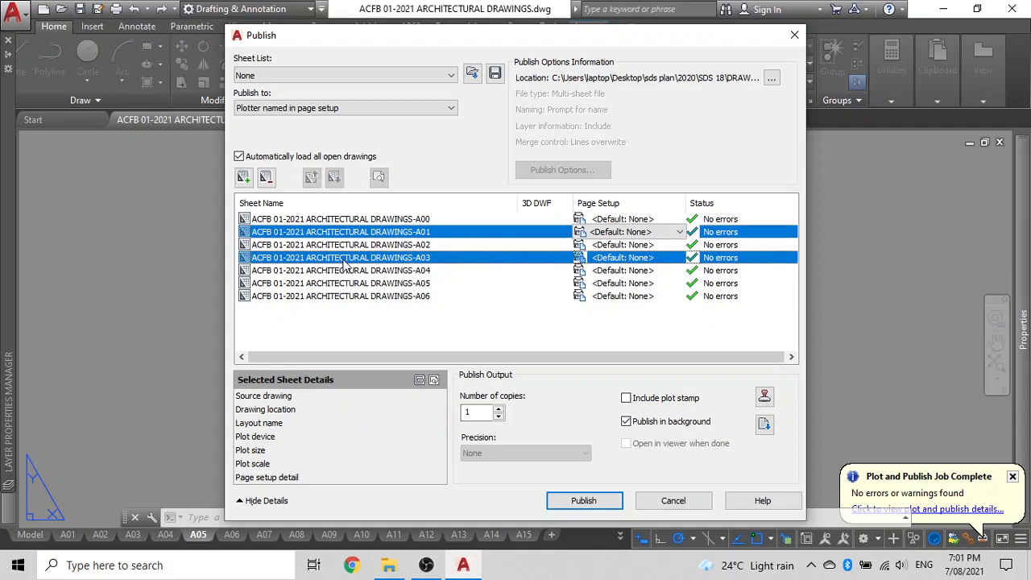
{"action": "left_click", "coordinate": [340, 283], "text": "ctrl"}
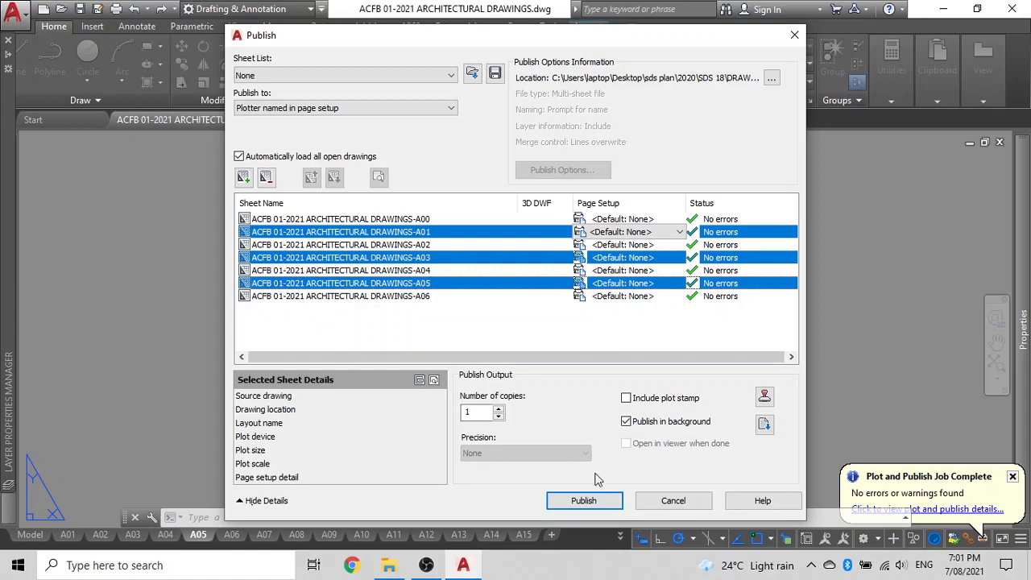
{"action": "left_click", "coordinate": [580, 500]}
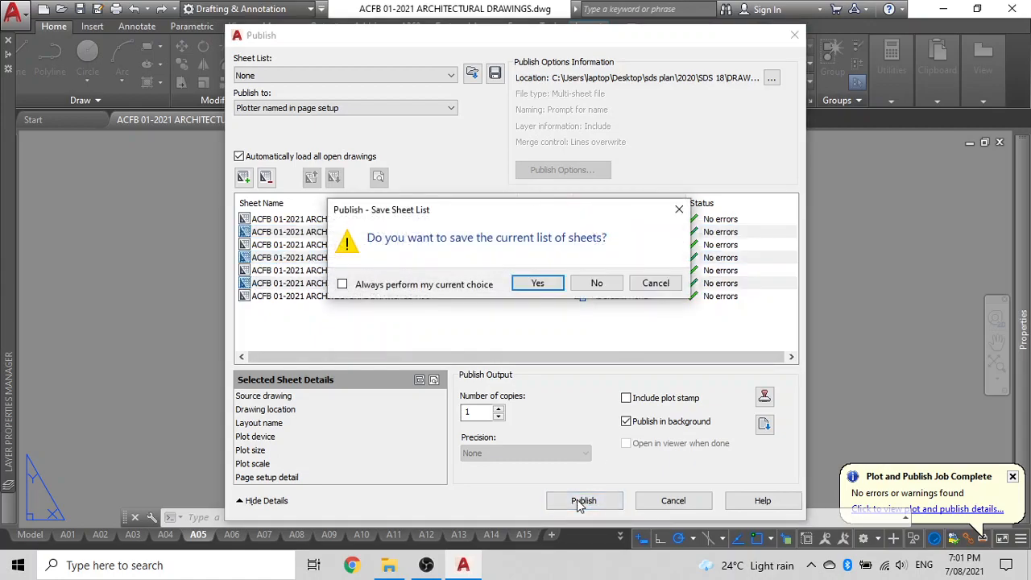
{"action": "left_click", "coordinate": [535, 283]}
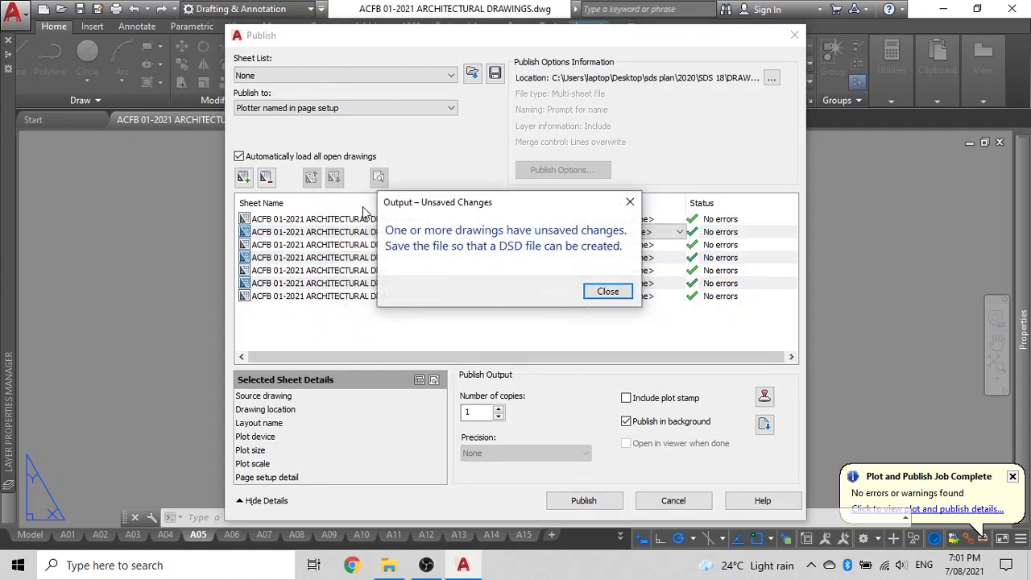
{"action": "left_click", "coordinate": [612, 294]}
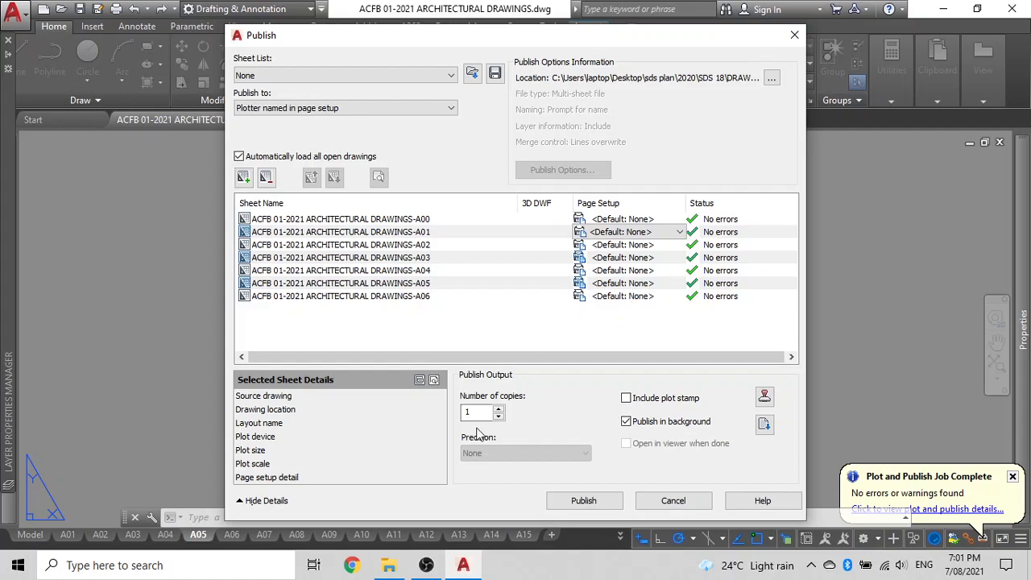
{"action": "left_click", "coordinate": [594, 499]}
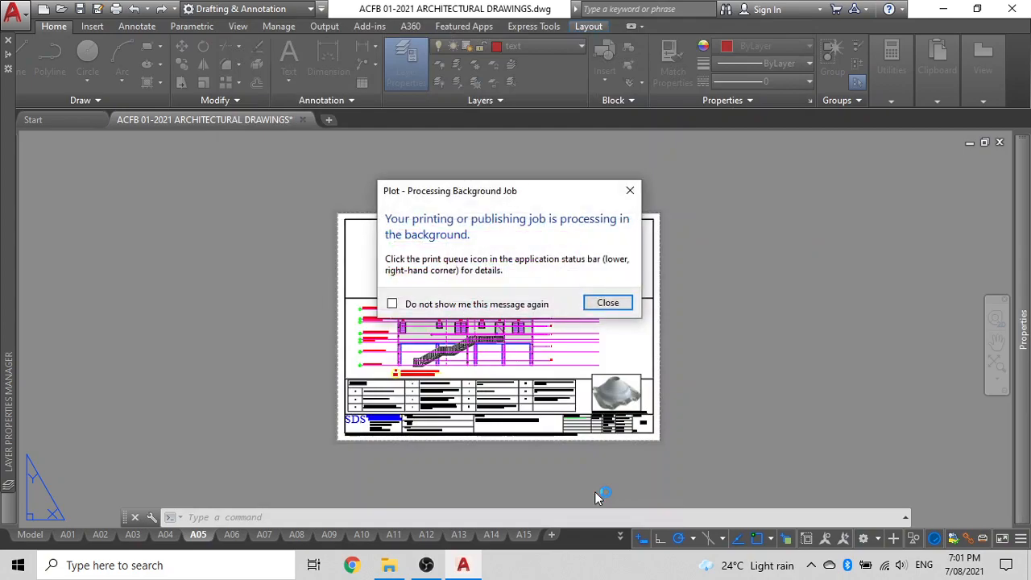
{"action": "left_click", "coordinate": [622, 303]}
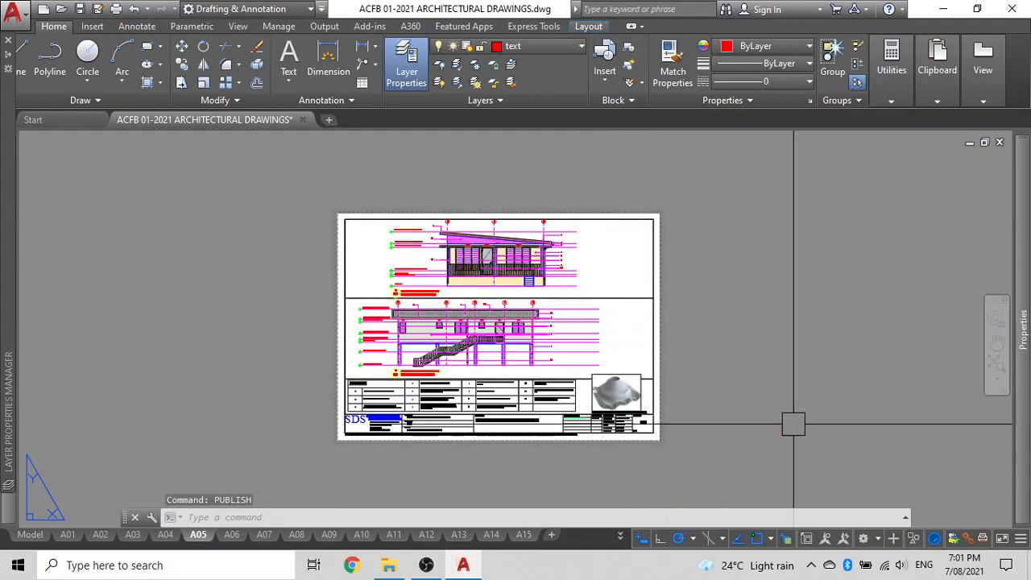